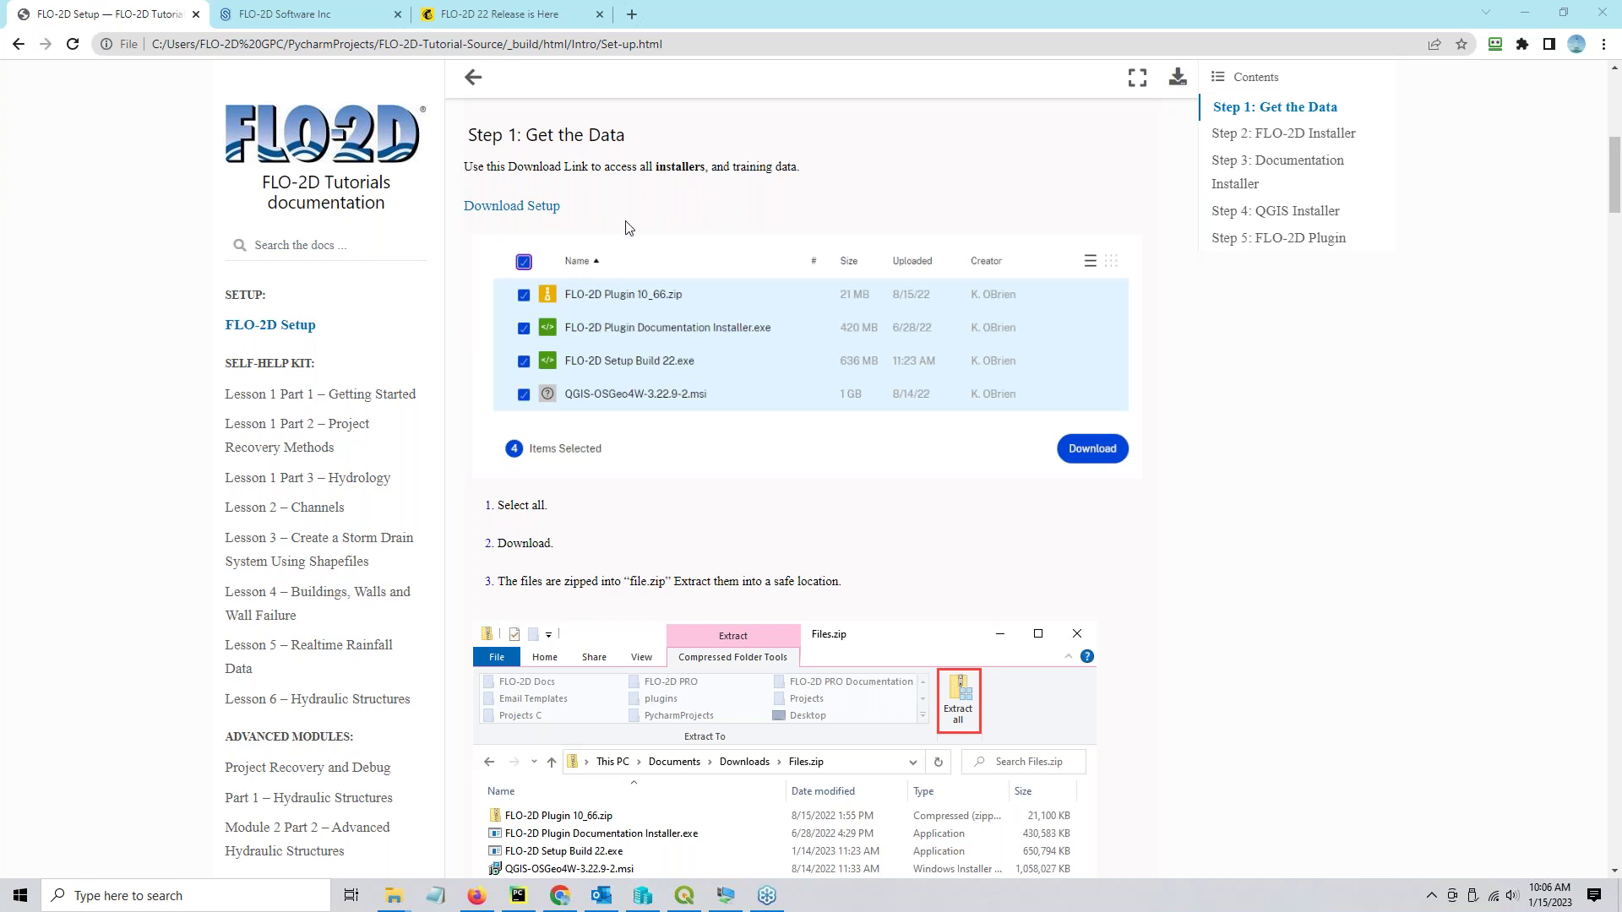
Review the newsletter and setup tutorial download links, and download all four selected installer files from the FLO-2D file-share page.
click(472, 19)
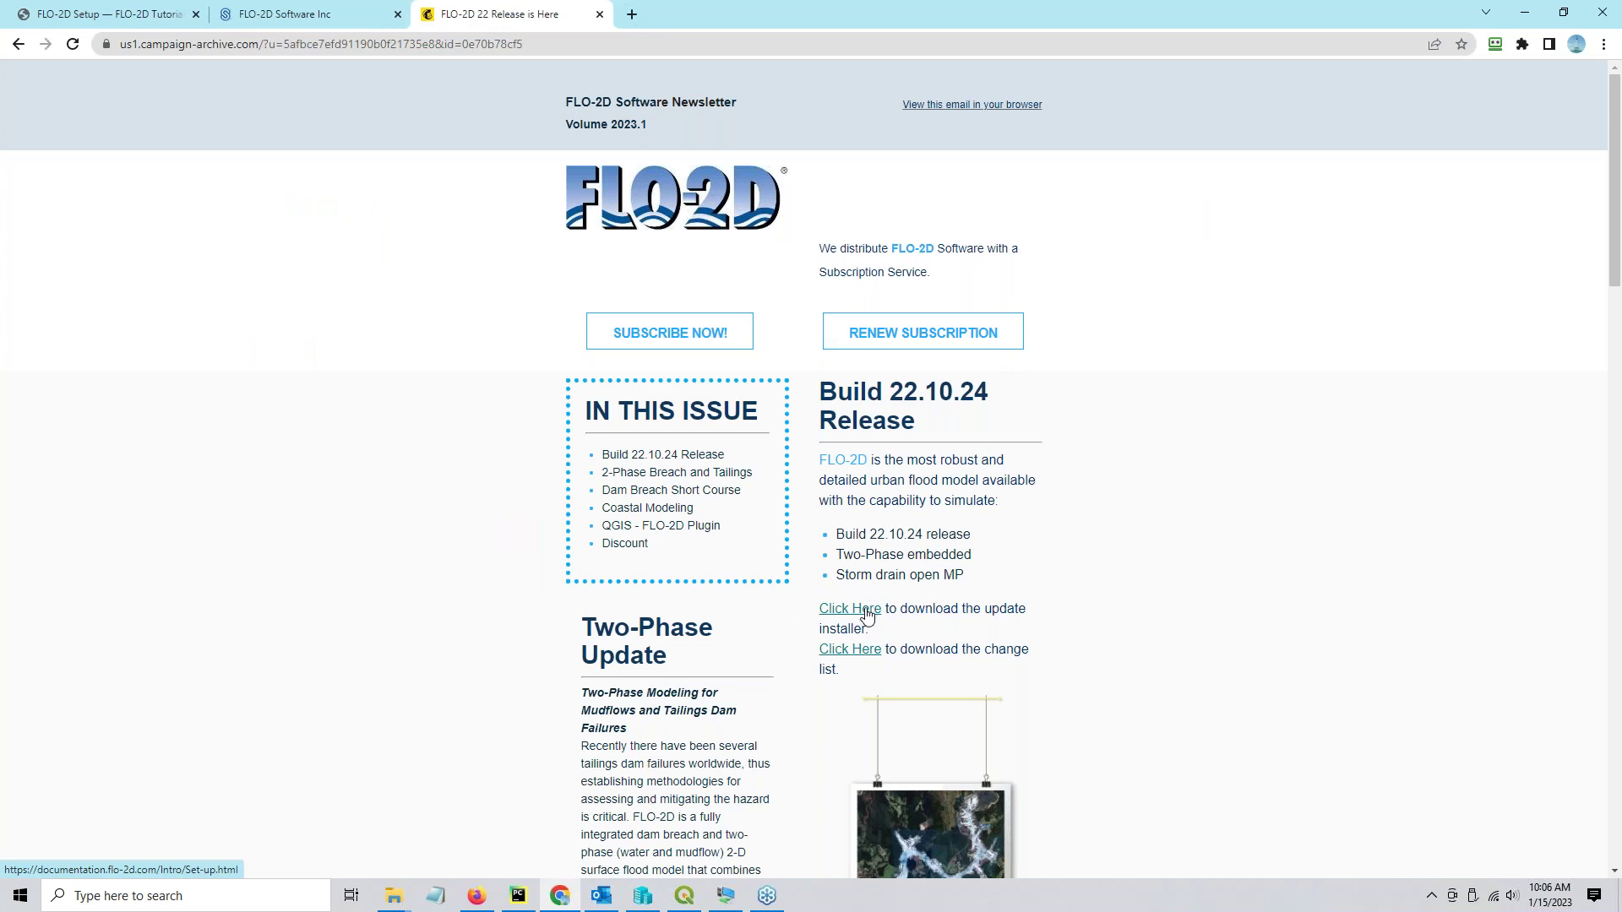
click(107, 17)
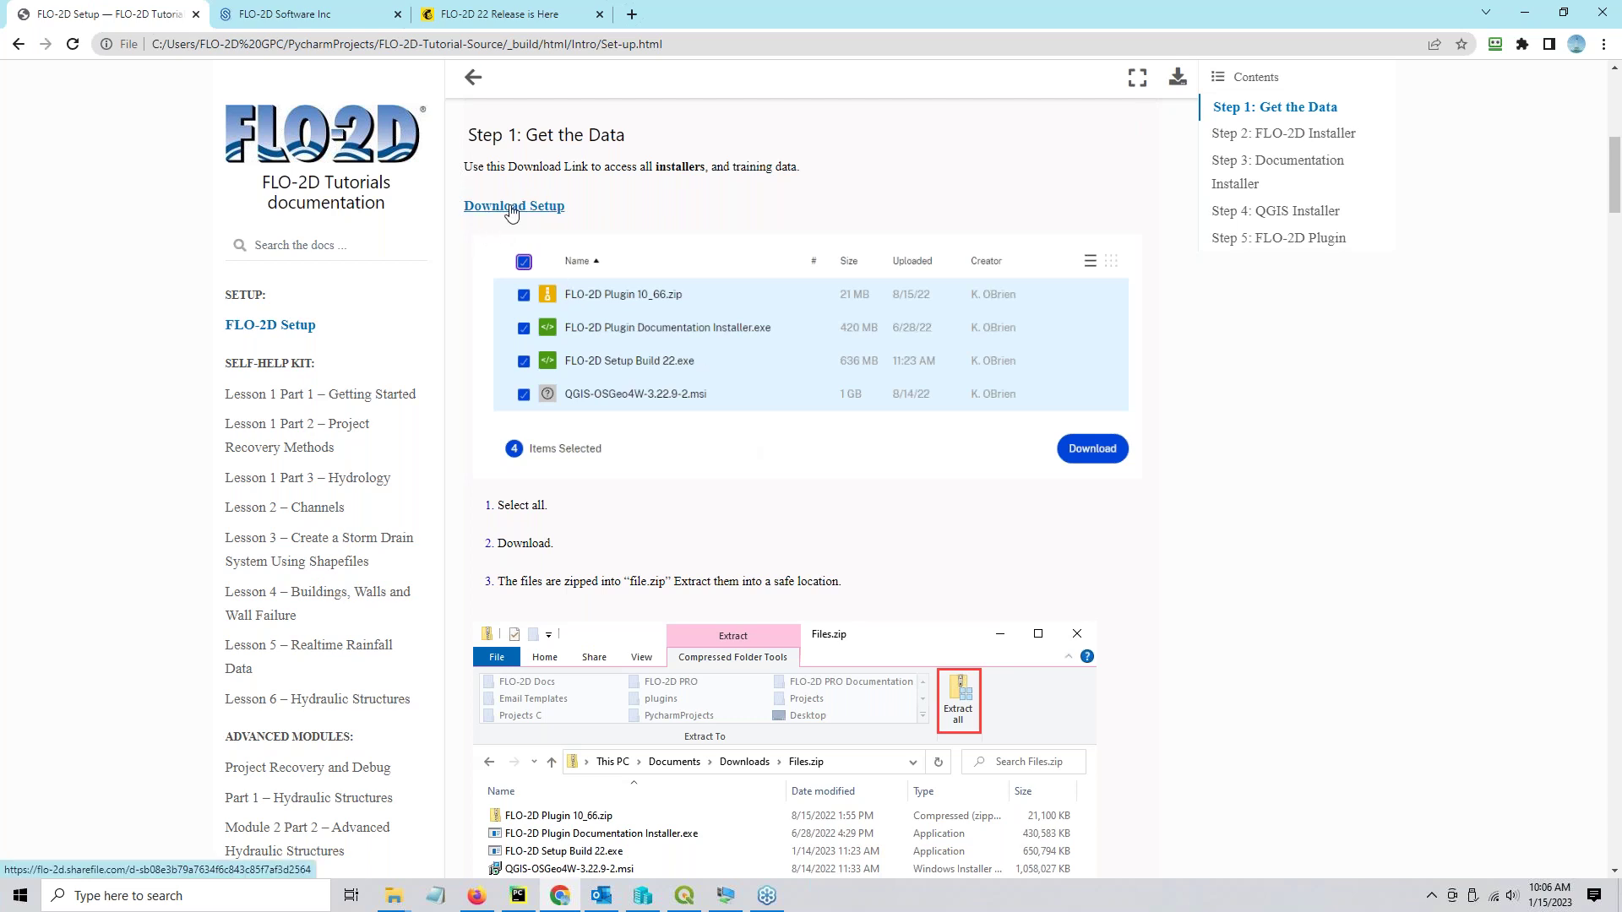
click(257, 14)
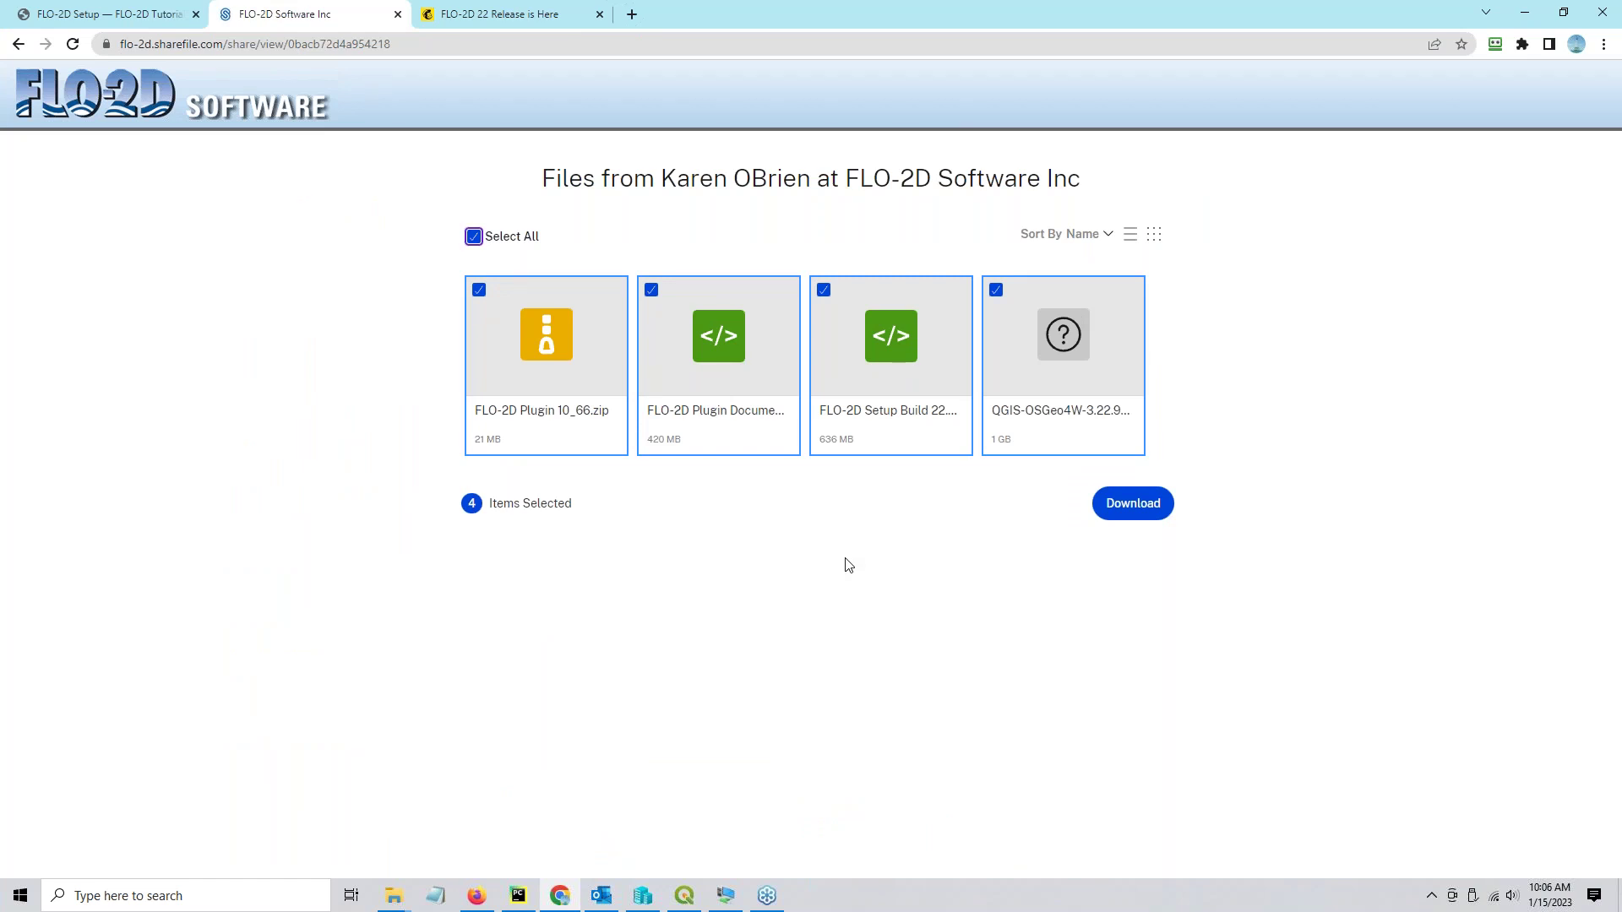
click(1140, 508)
Check the properties of Files.zip in the Downloads folder.
drag(471, 199, 442, 184)
click(439, 310)
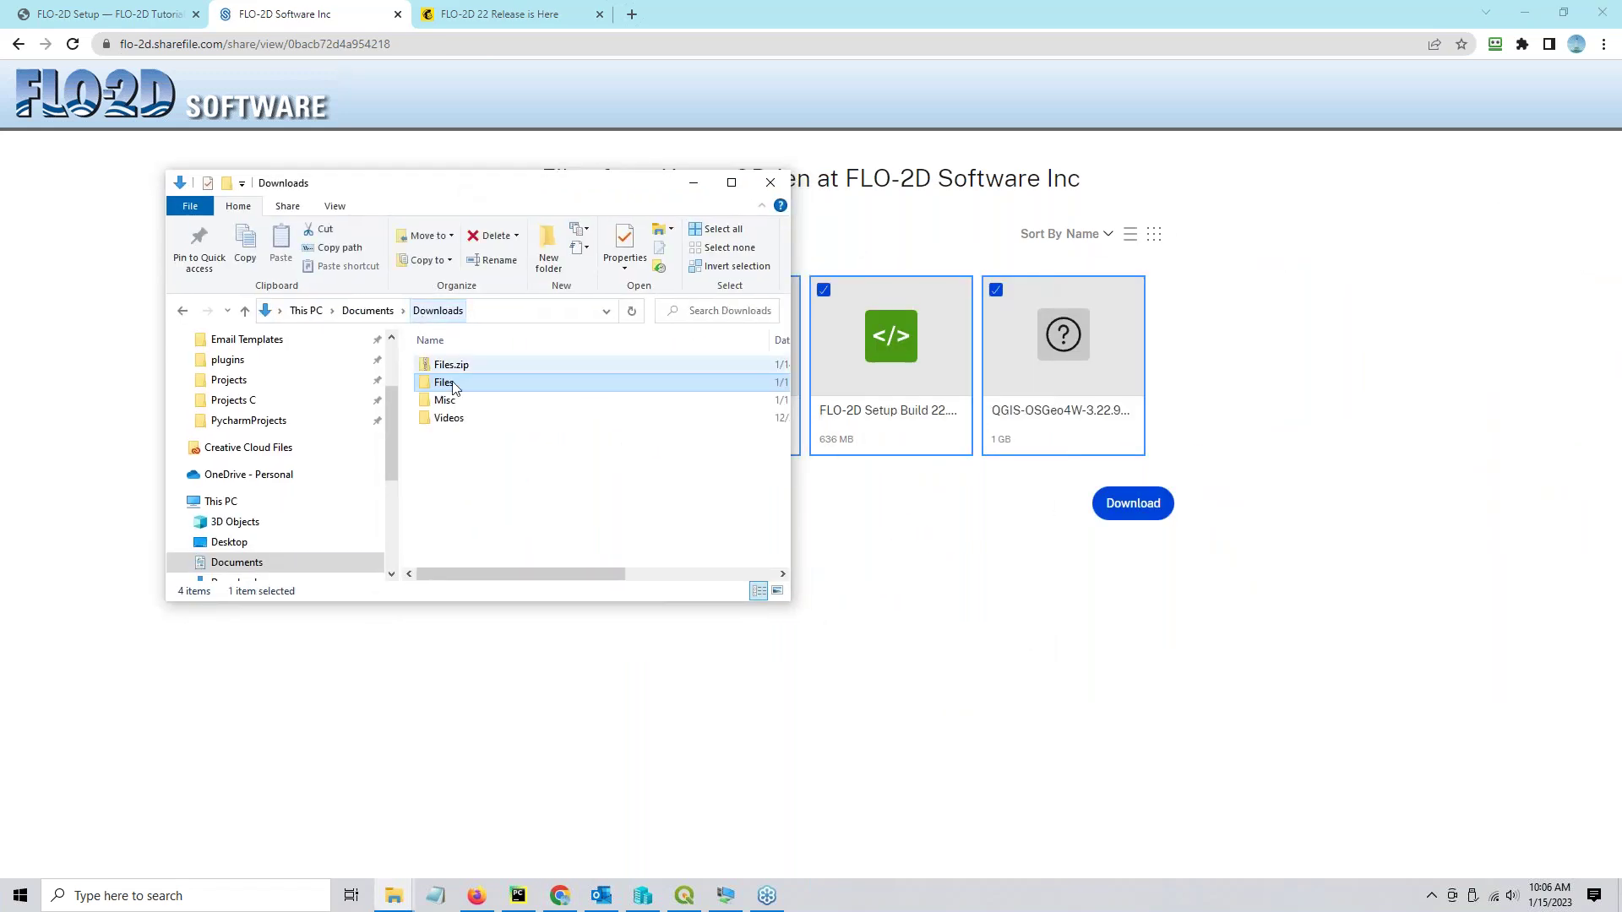
click(450, 366)
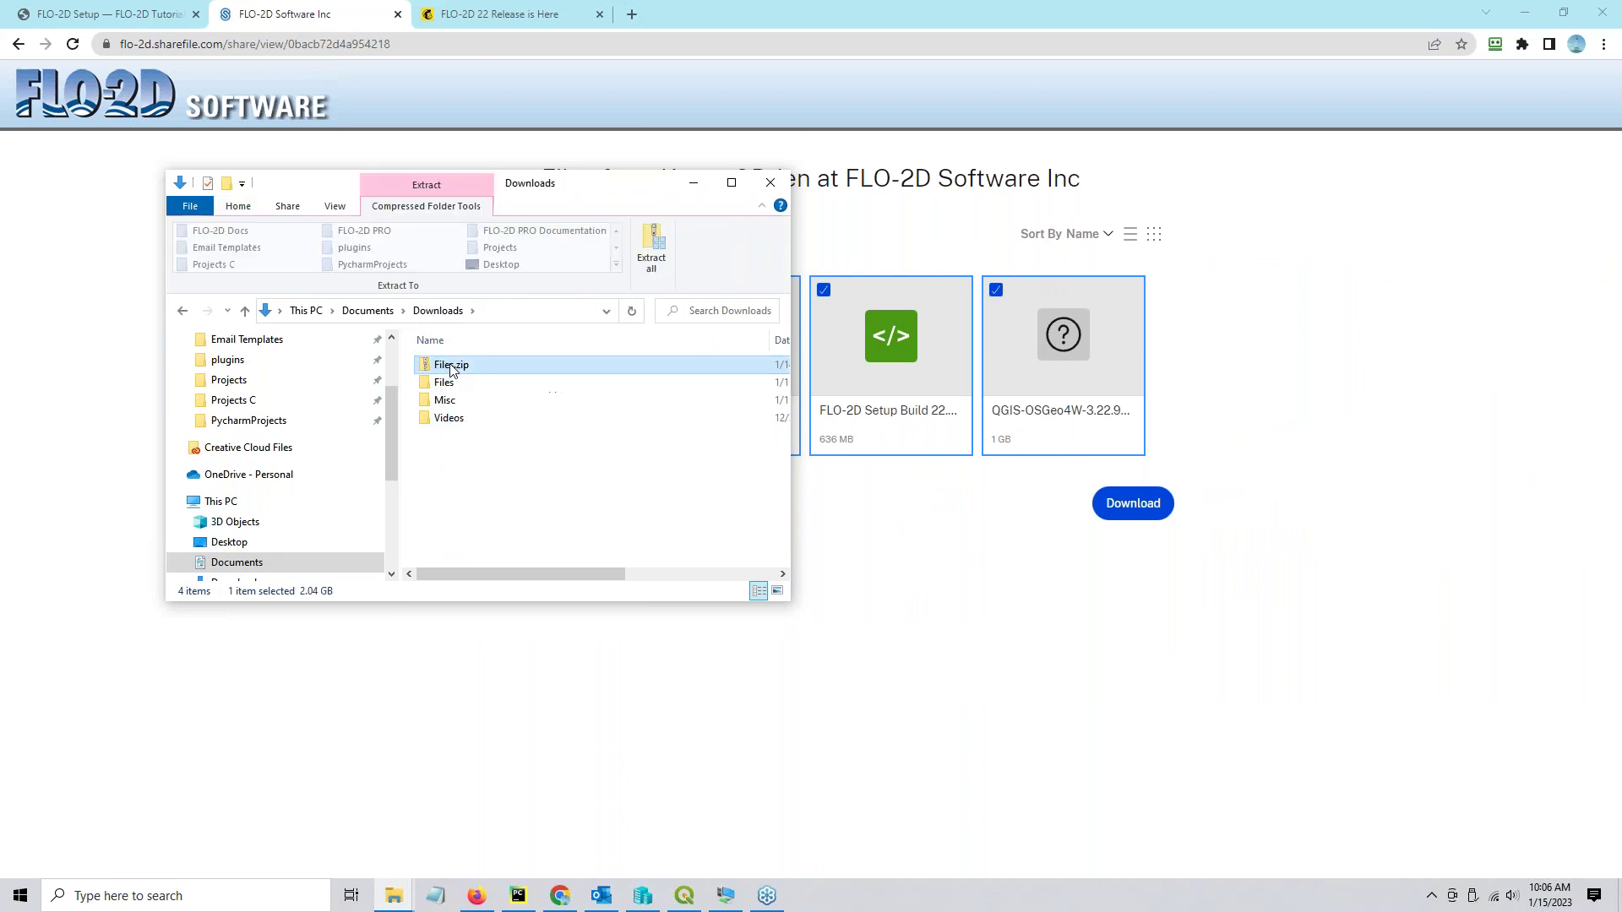
right_click(450, 369)
click(314, 791)
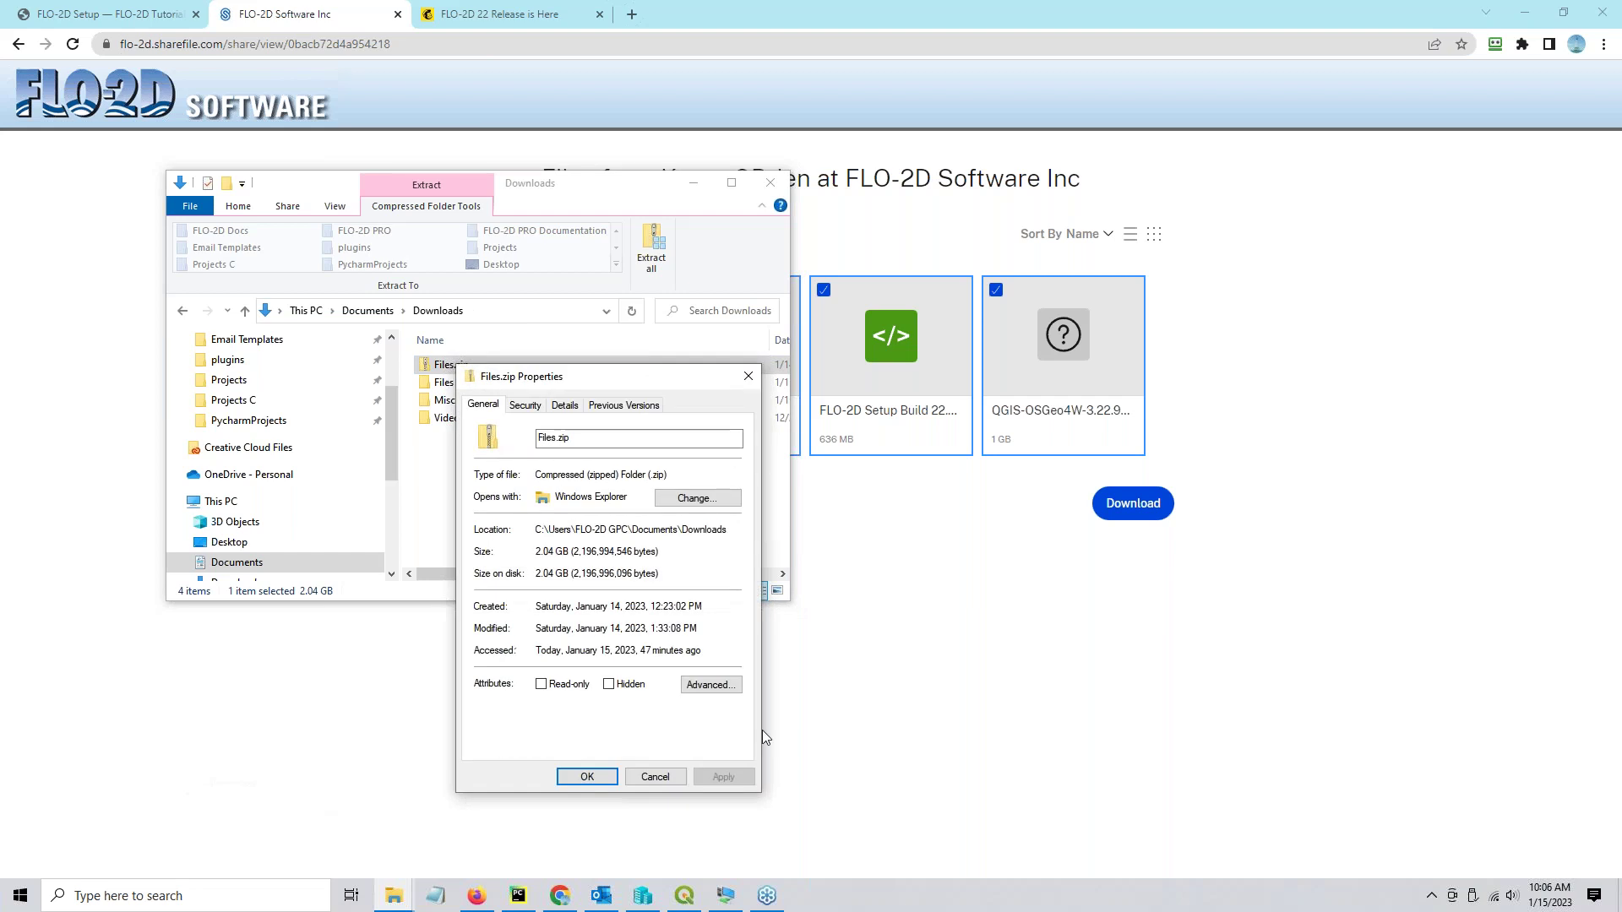
click(655, 777)
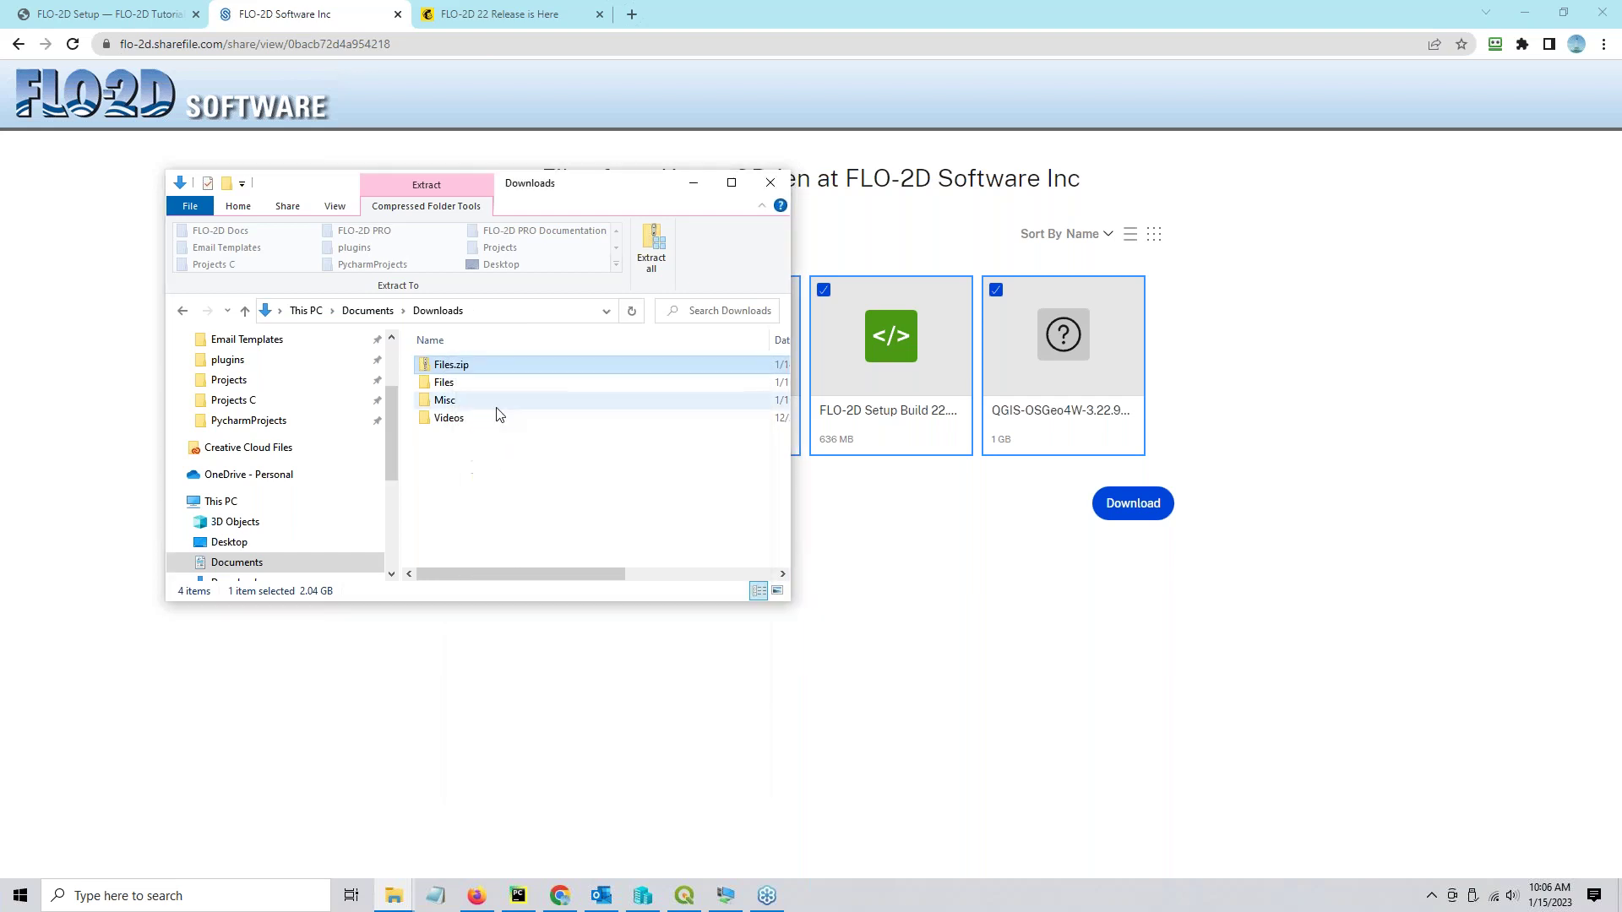
Look at the installers in the extracted Files folder and return to the FLO-2D Setup tutorial page.
double_click(446, 385)
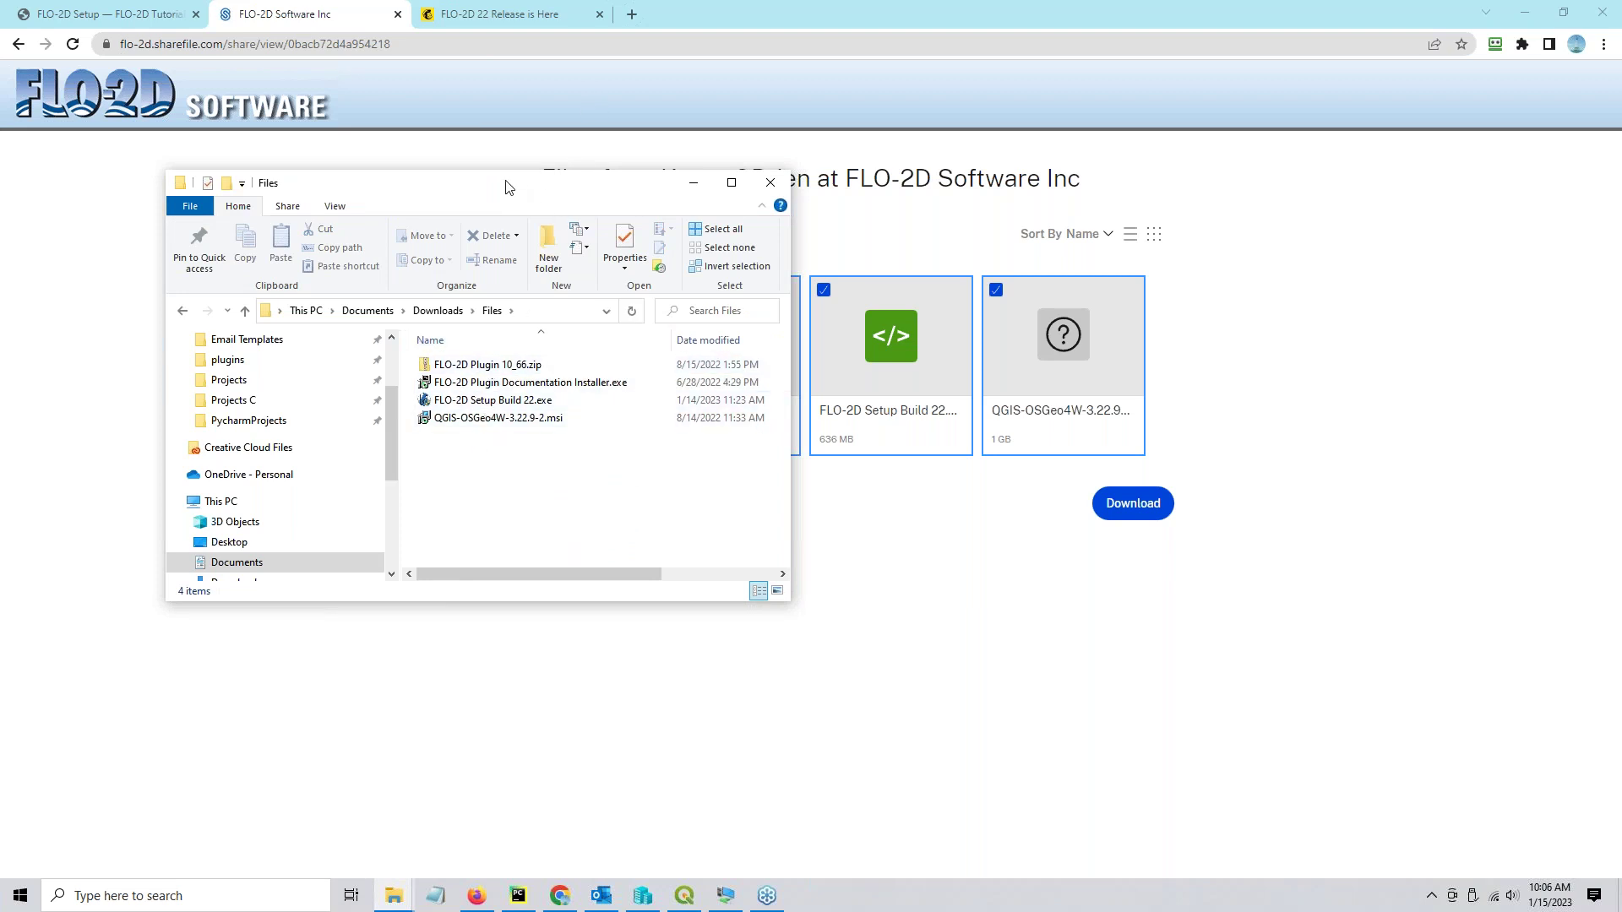
drag(497, 186, 518, 210)
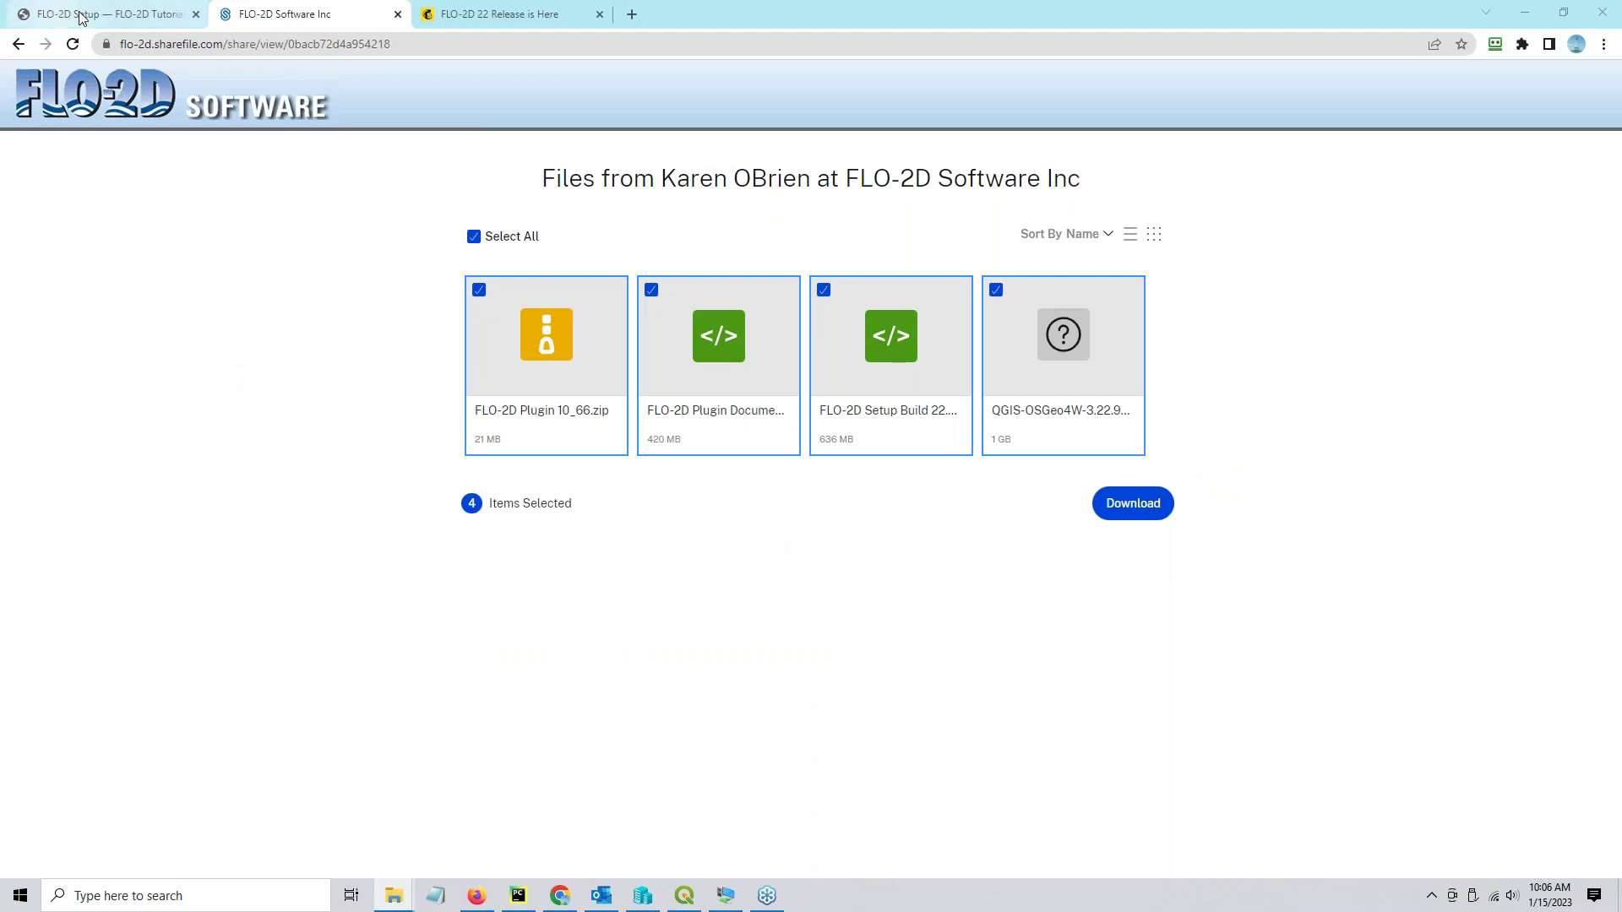
click(110, 15)
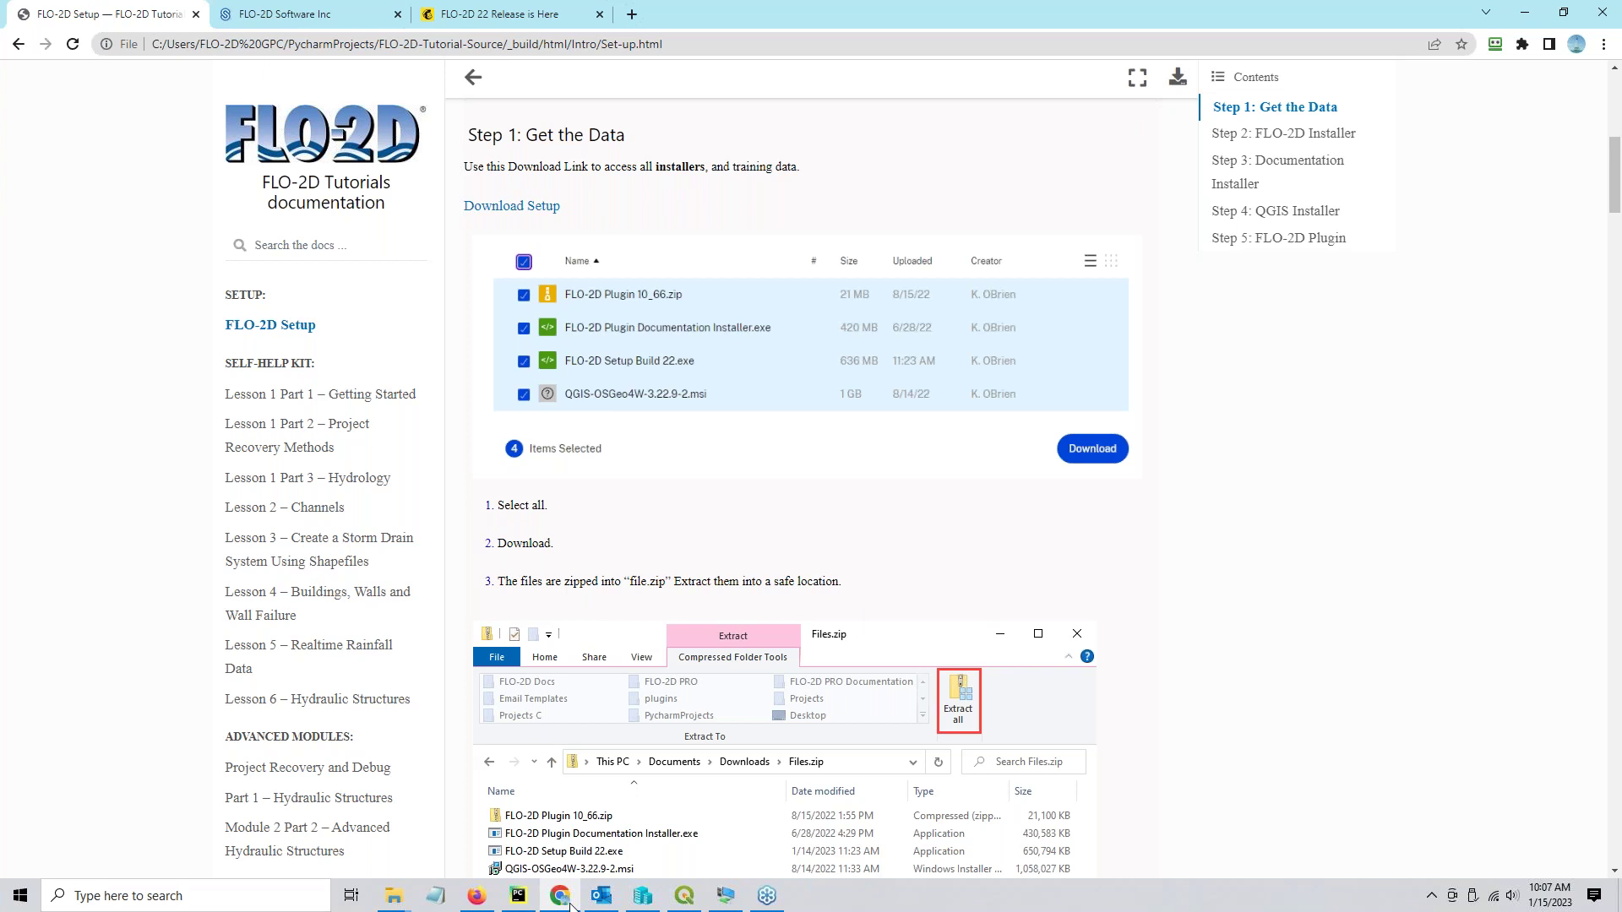
Switch to the Windows 10 virtual machine and open the Public Documents folder under C:\Users\Public.
click(724, 897)
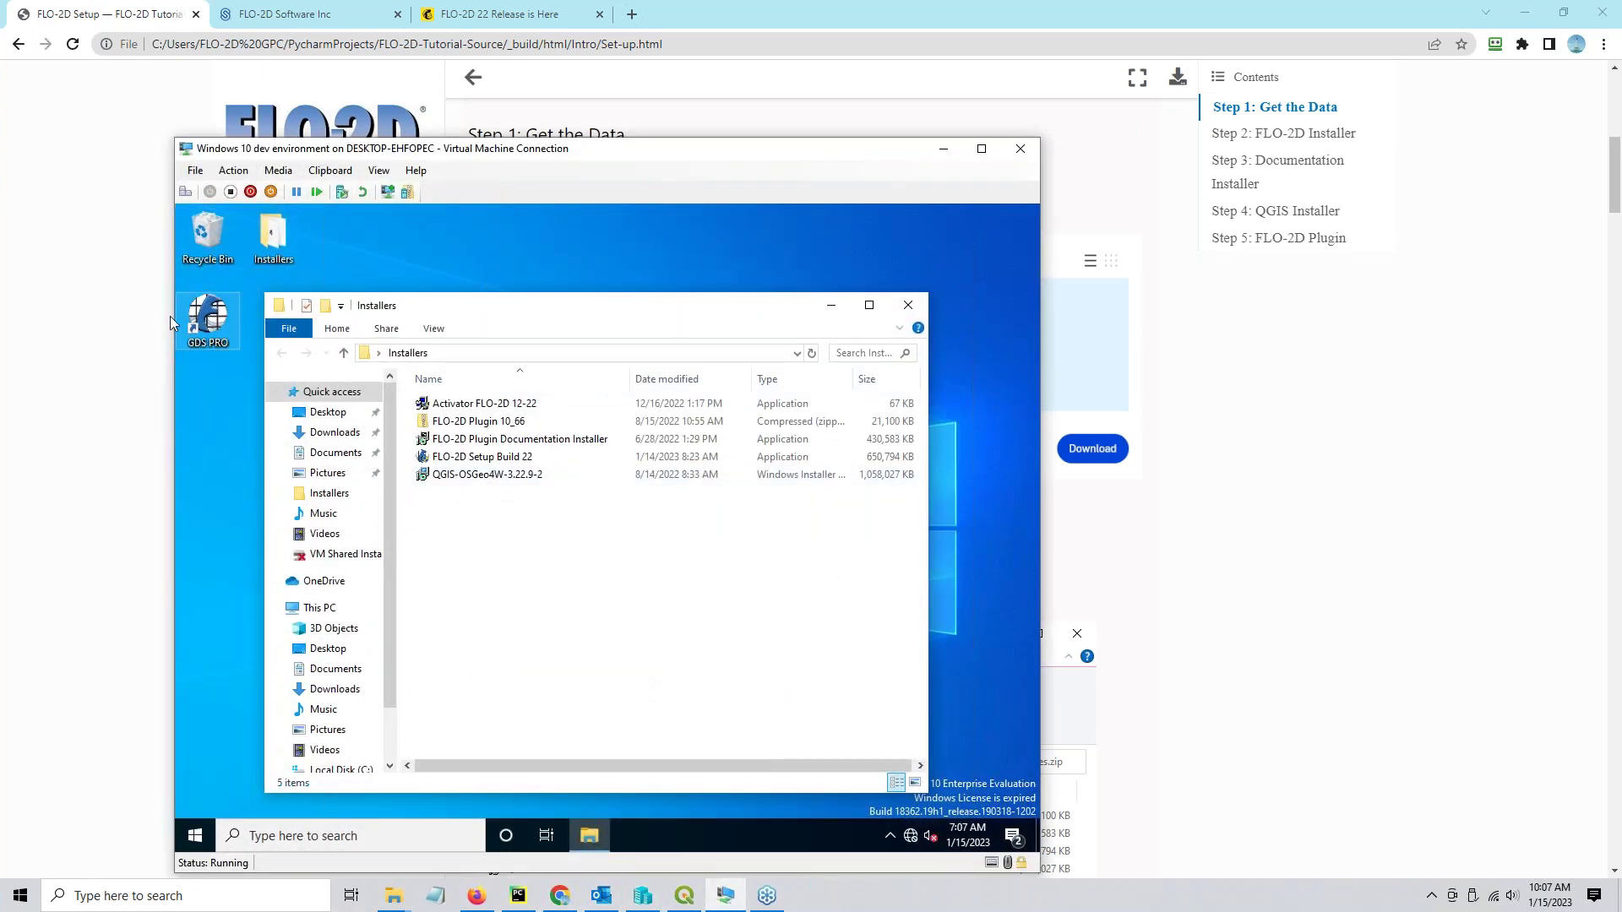
double_click(207, 335)
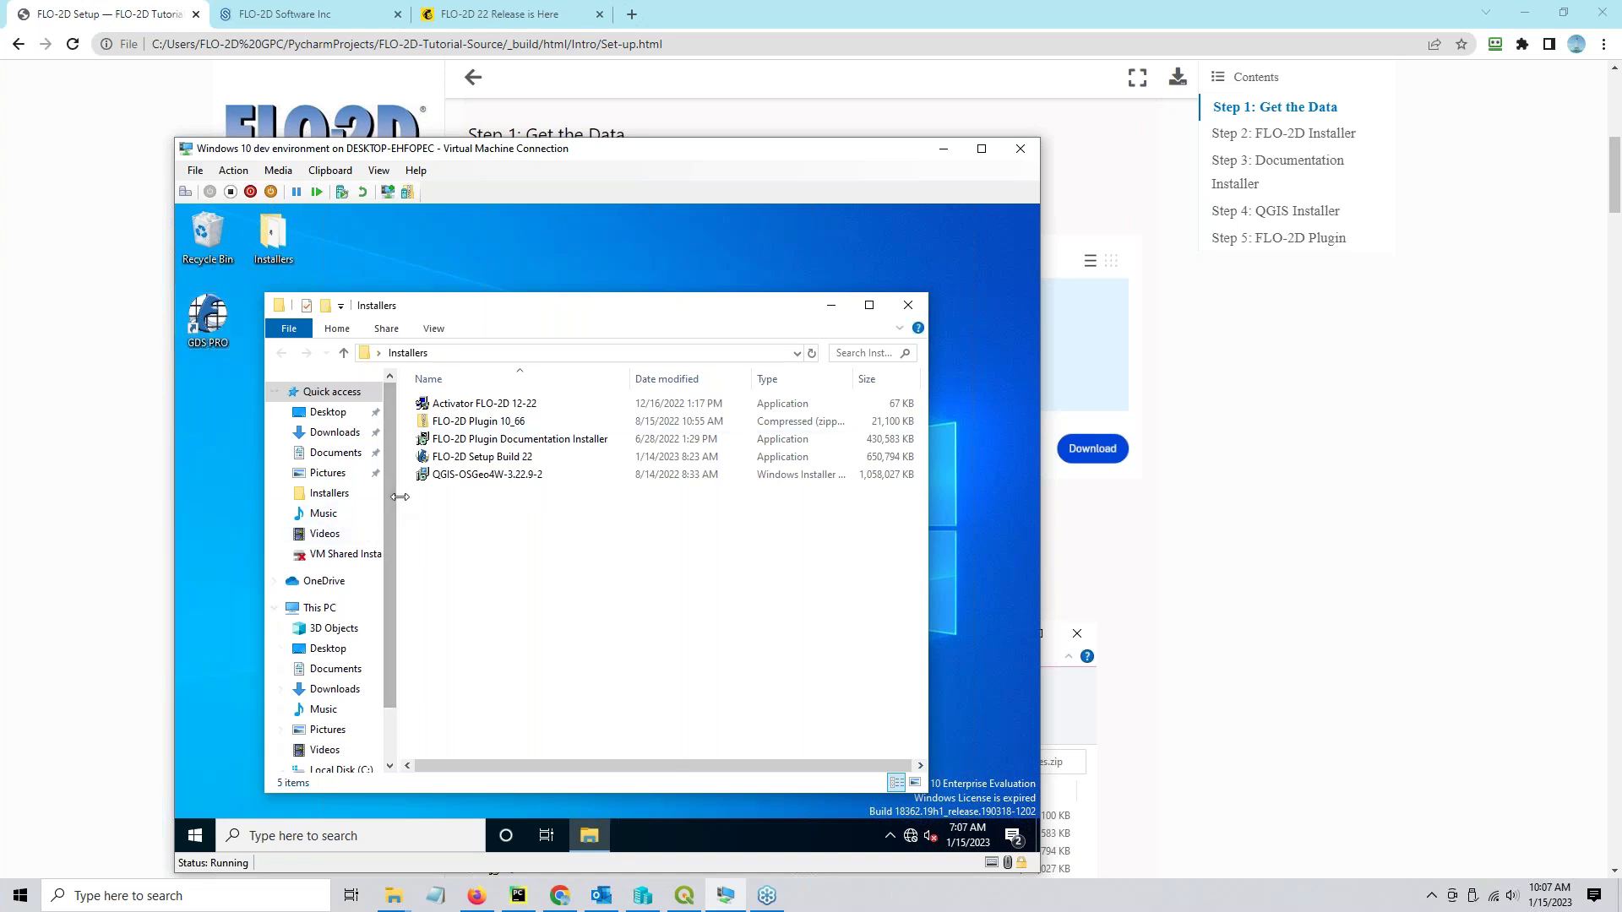
scroll(388, 499, down, 2)
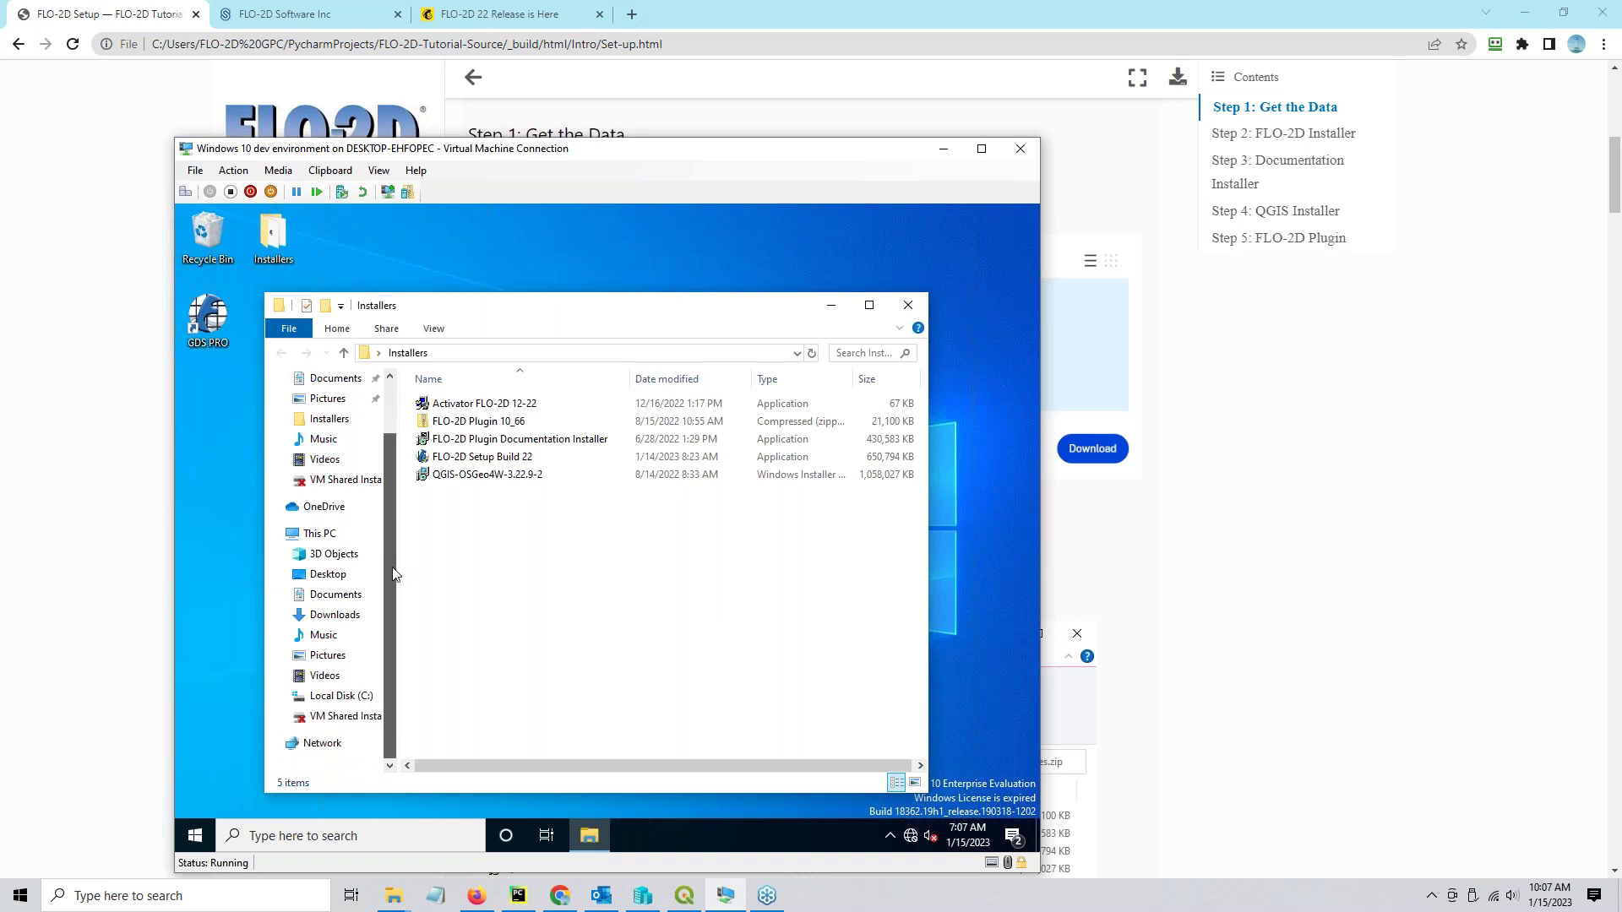
click(348, 698)
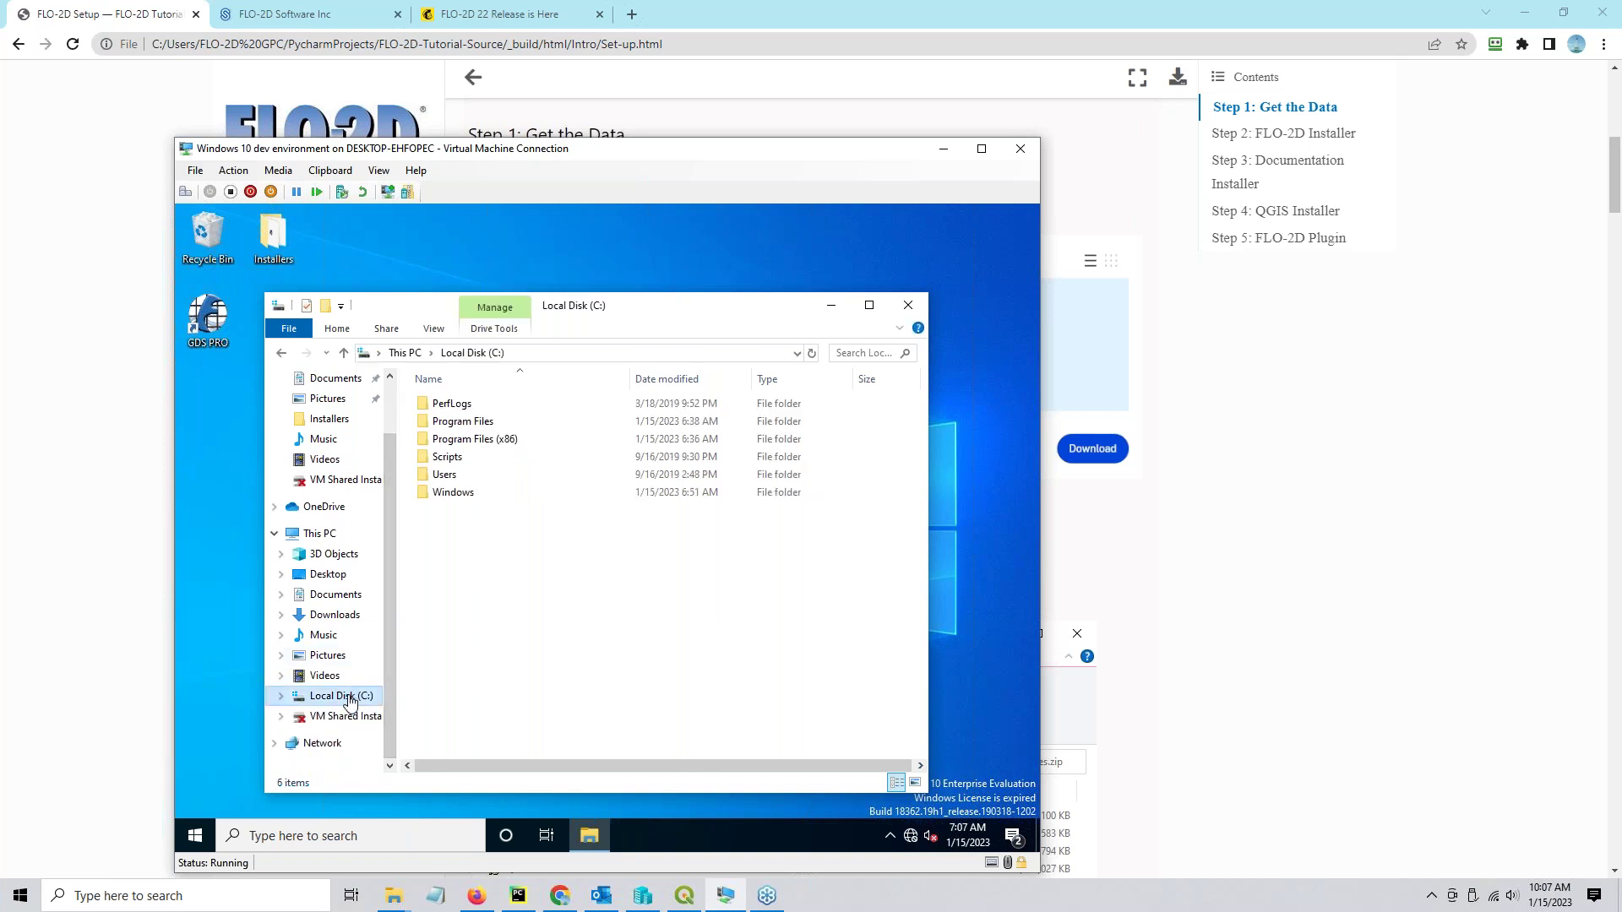
click(462, 478)
double_click(462, 478)
double_click(471, 405)
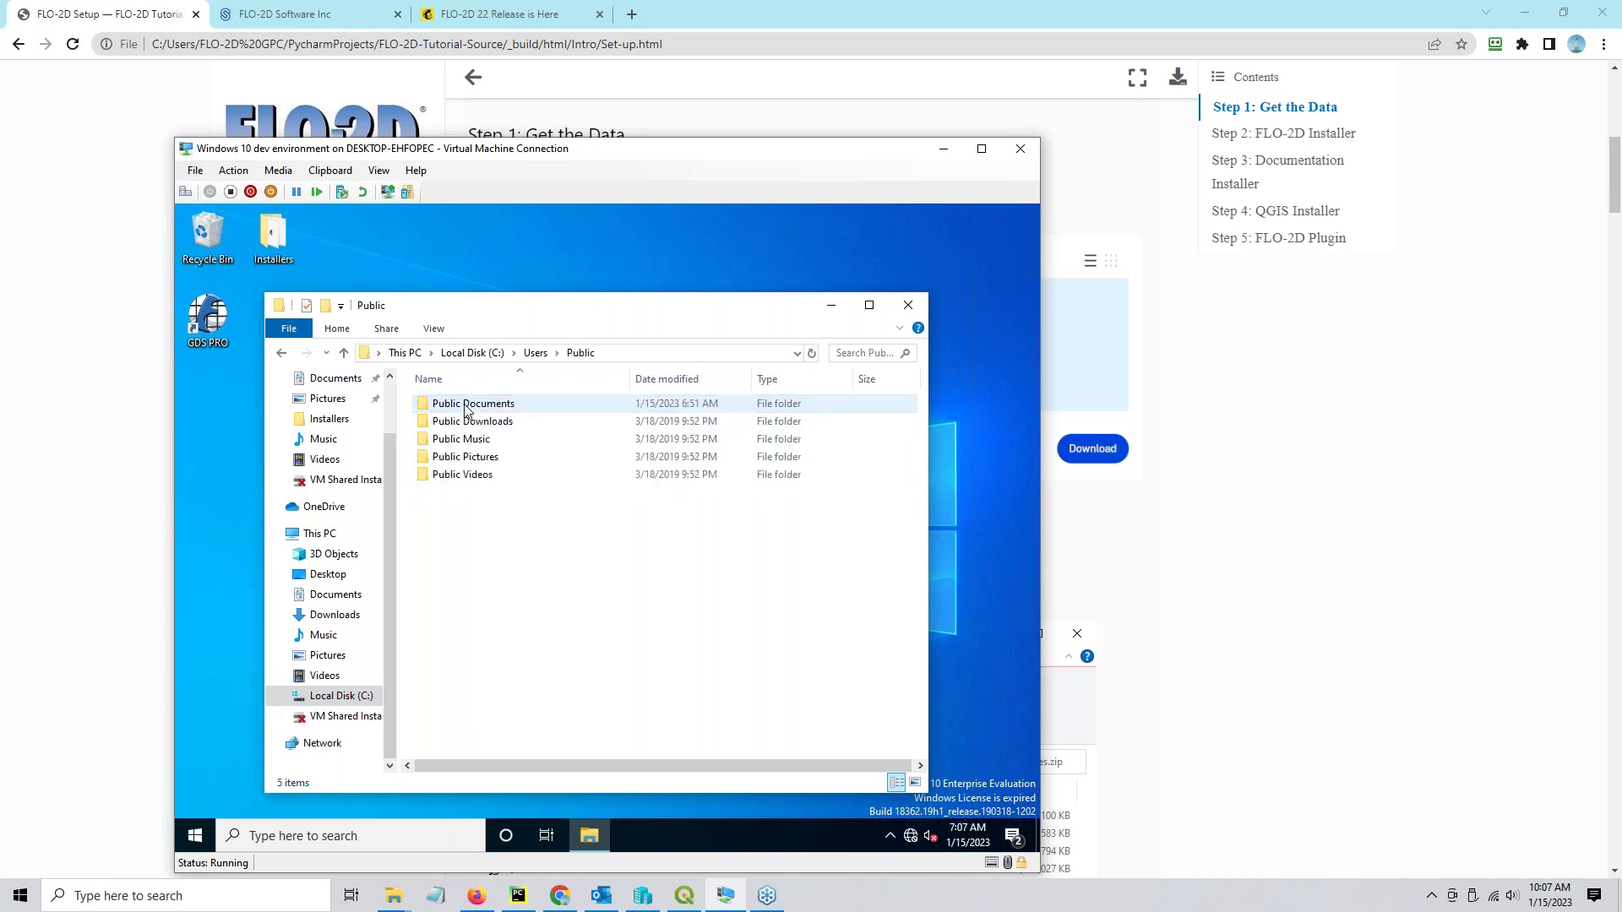
double_click(473, 406)
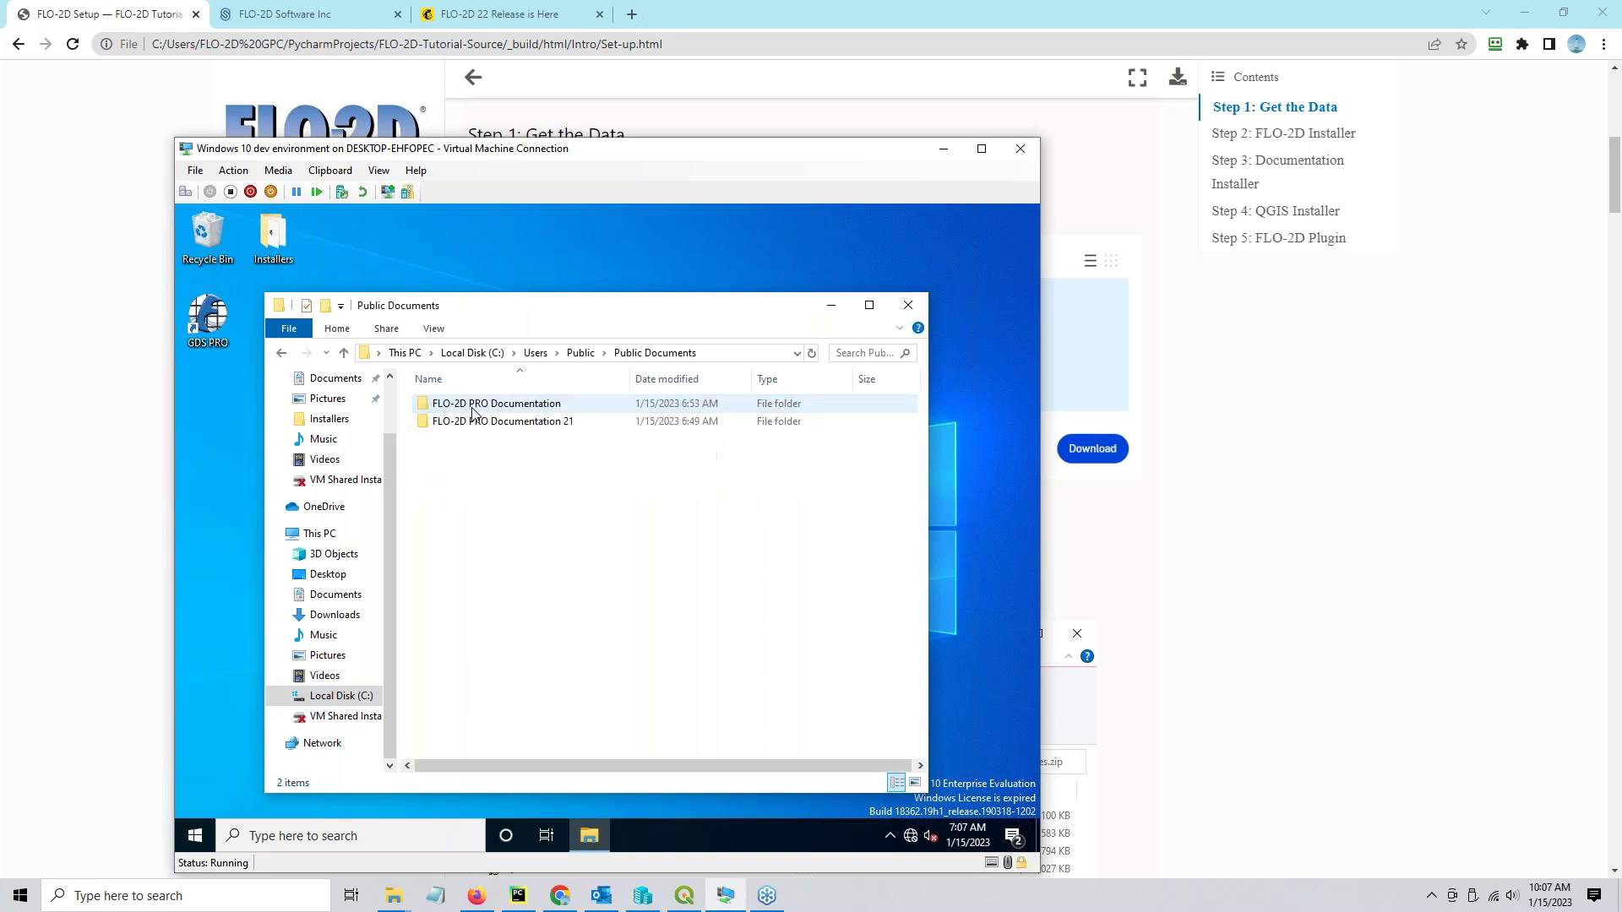
Try to rename the FLO-2D PRO Documentation folder as FLO-2D PRO Documentation 21, declining to merge the two folders.
click(515, 425)
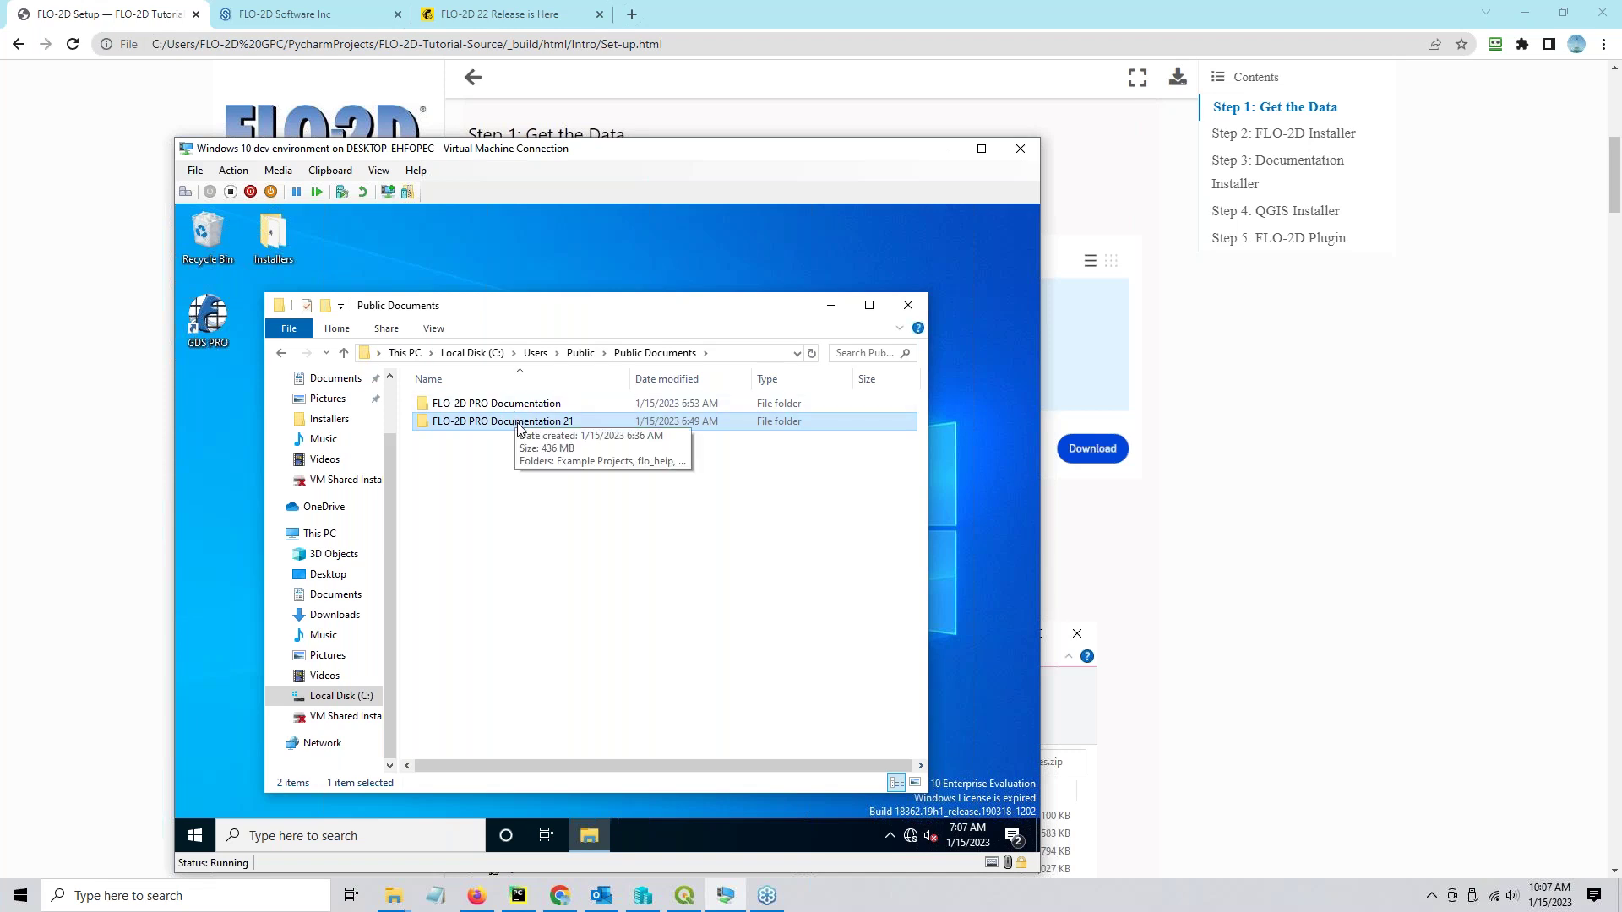
click(529, 408)
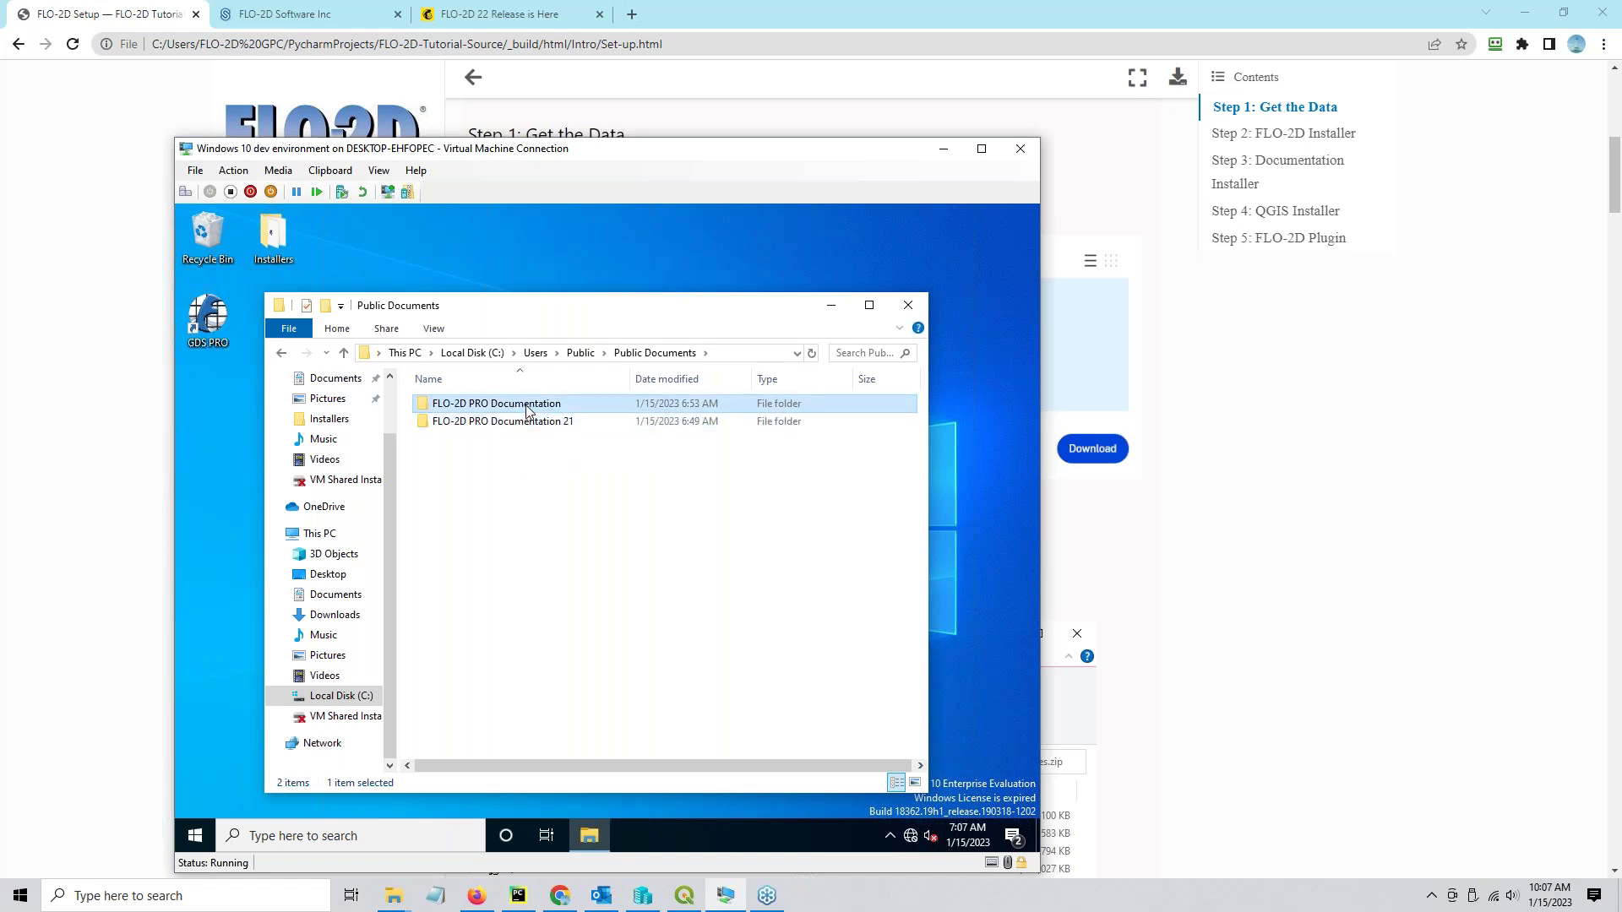
key(F2)
key(End)
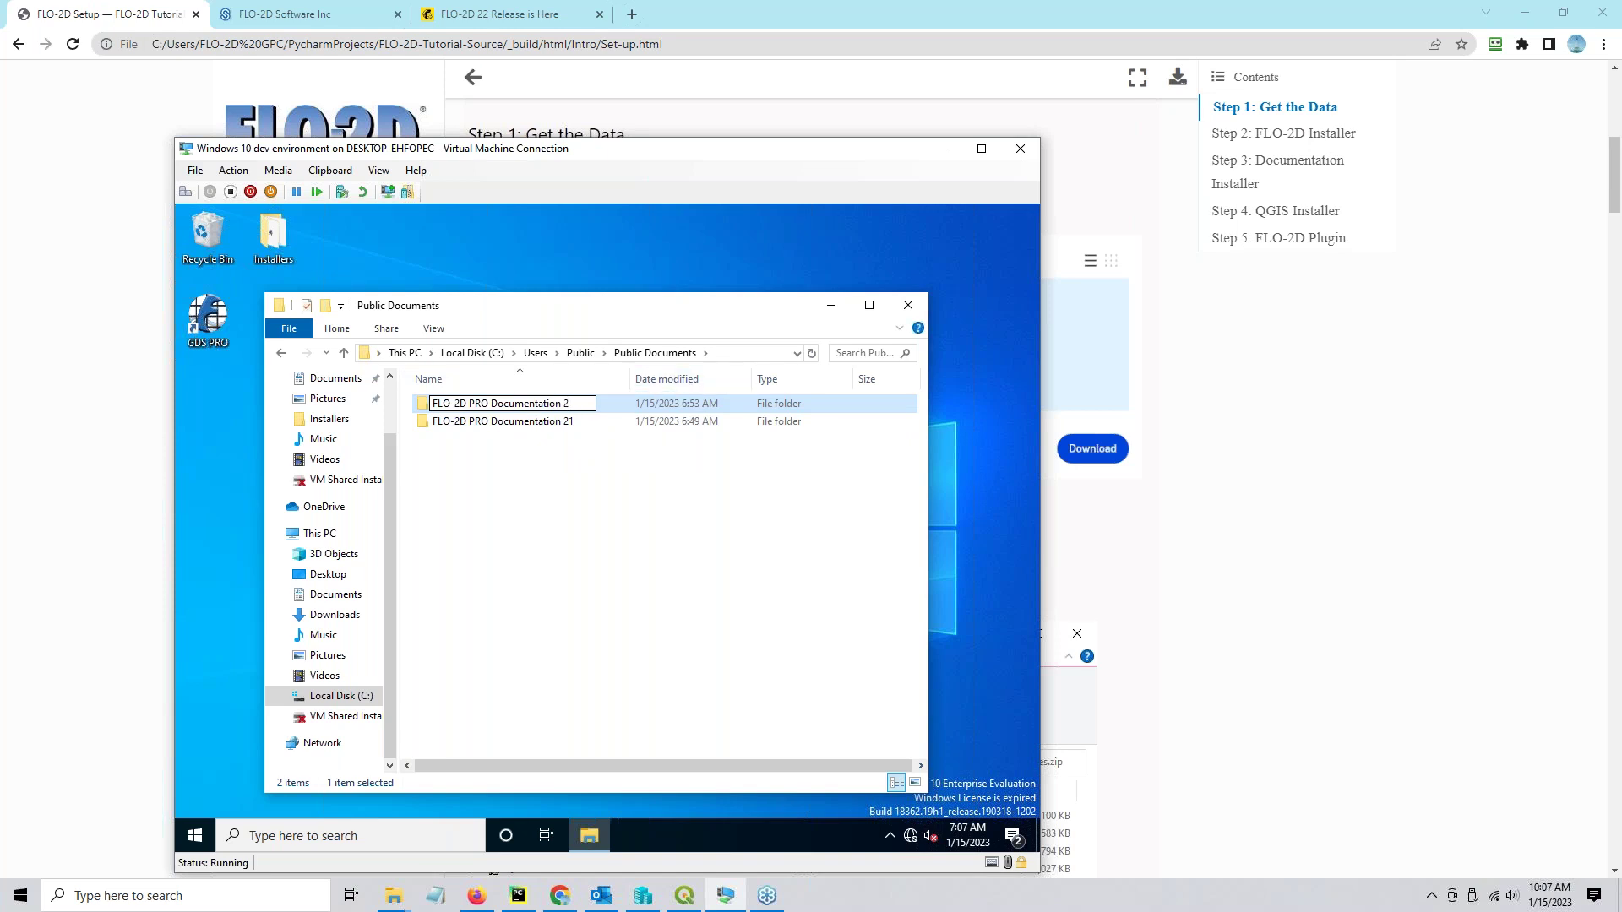
text(21)
key(Return)
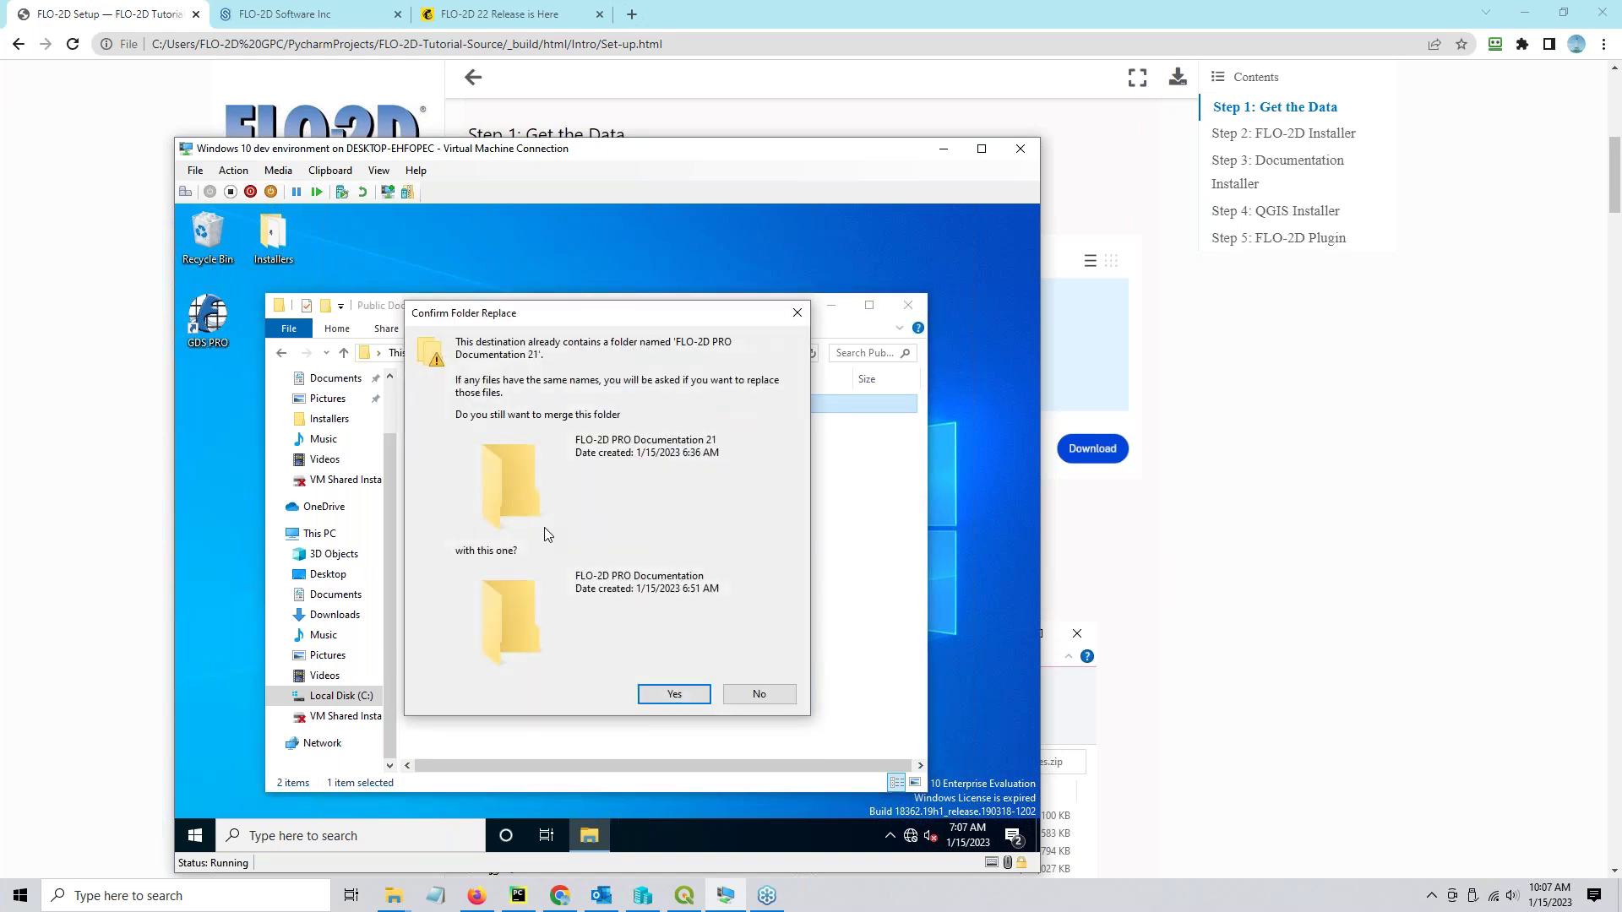
click(769, 701)
Permanently delete the old FLO-2D PRO Documentation 21 folder.
click(520, 435)
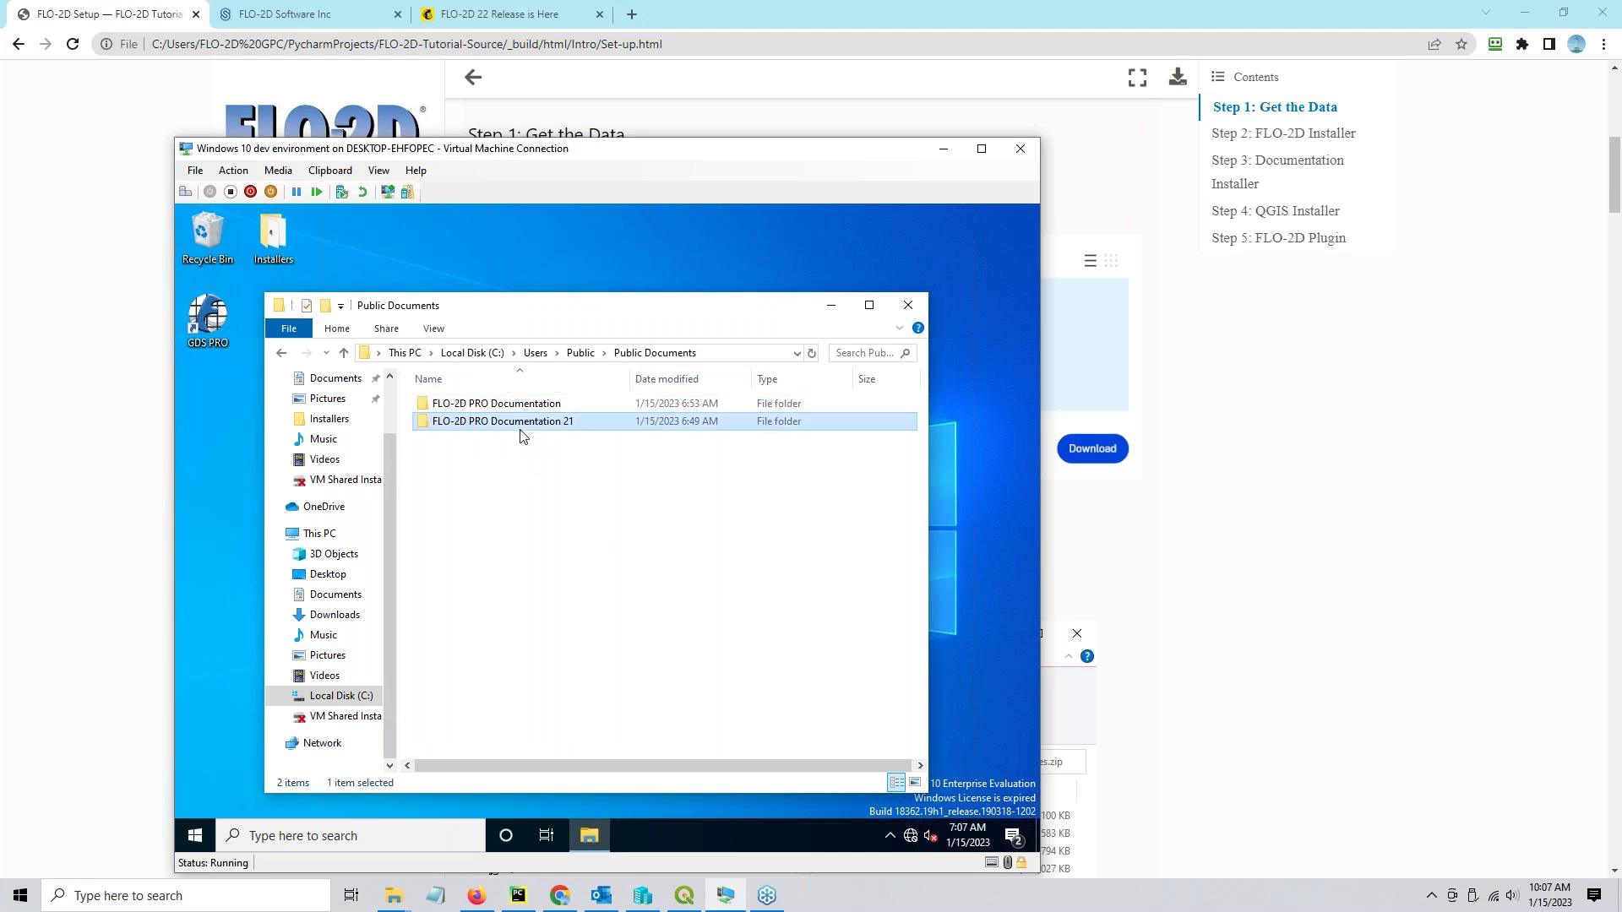
key(shift+Delete)
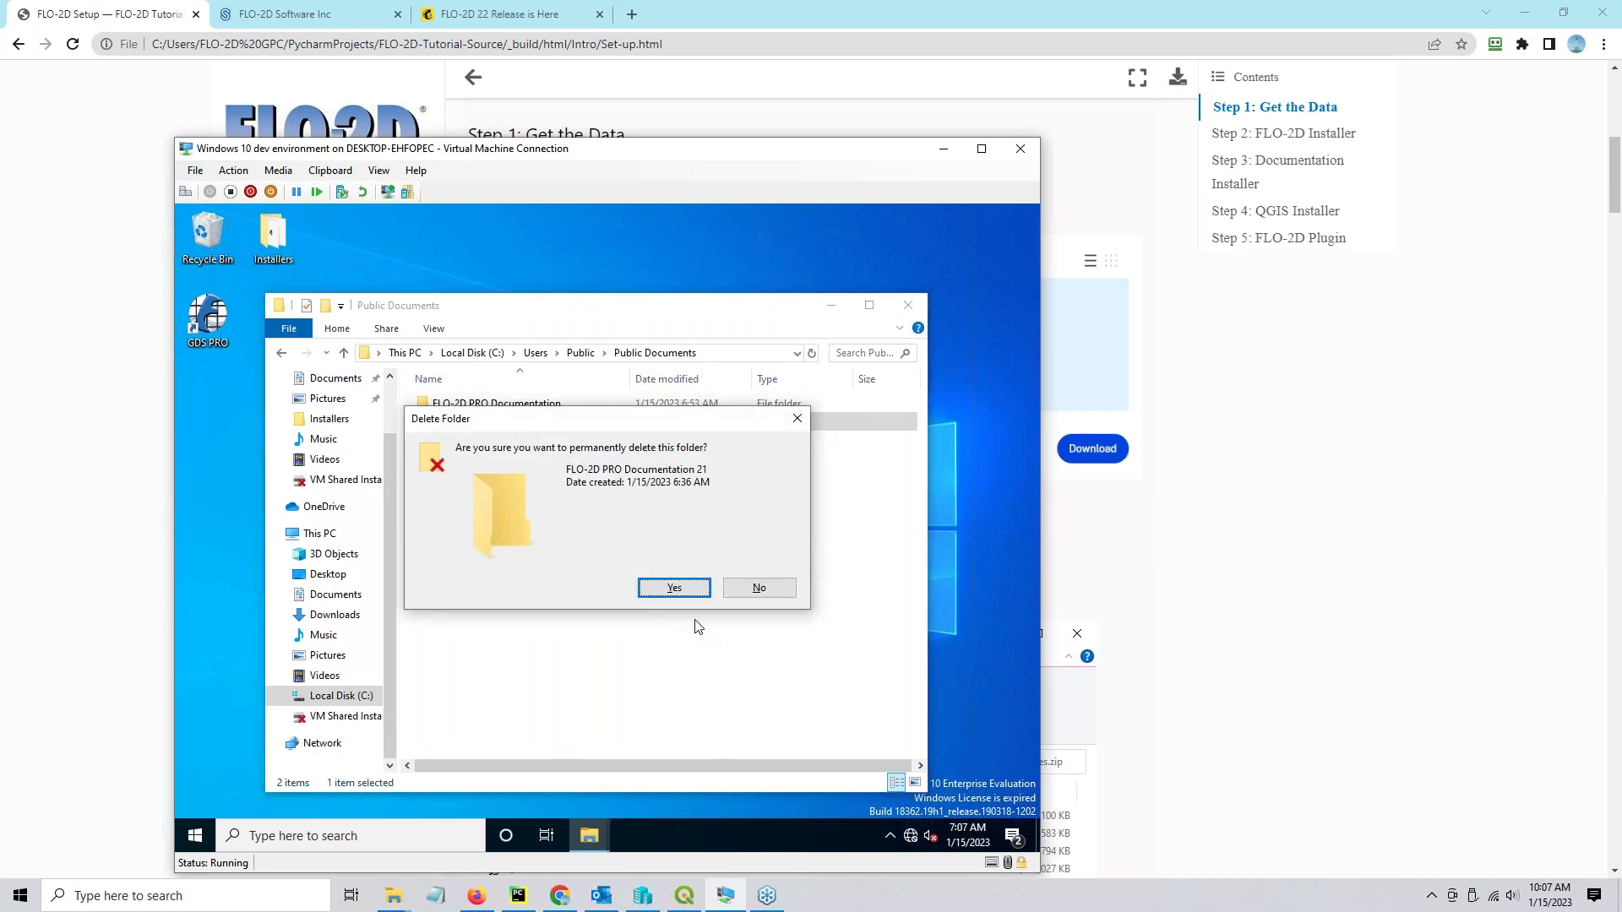
click(674, 587)
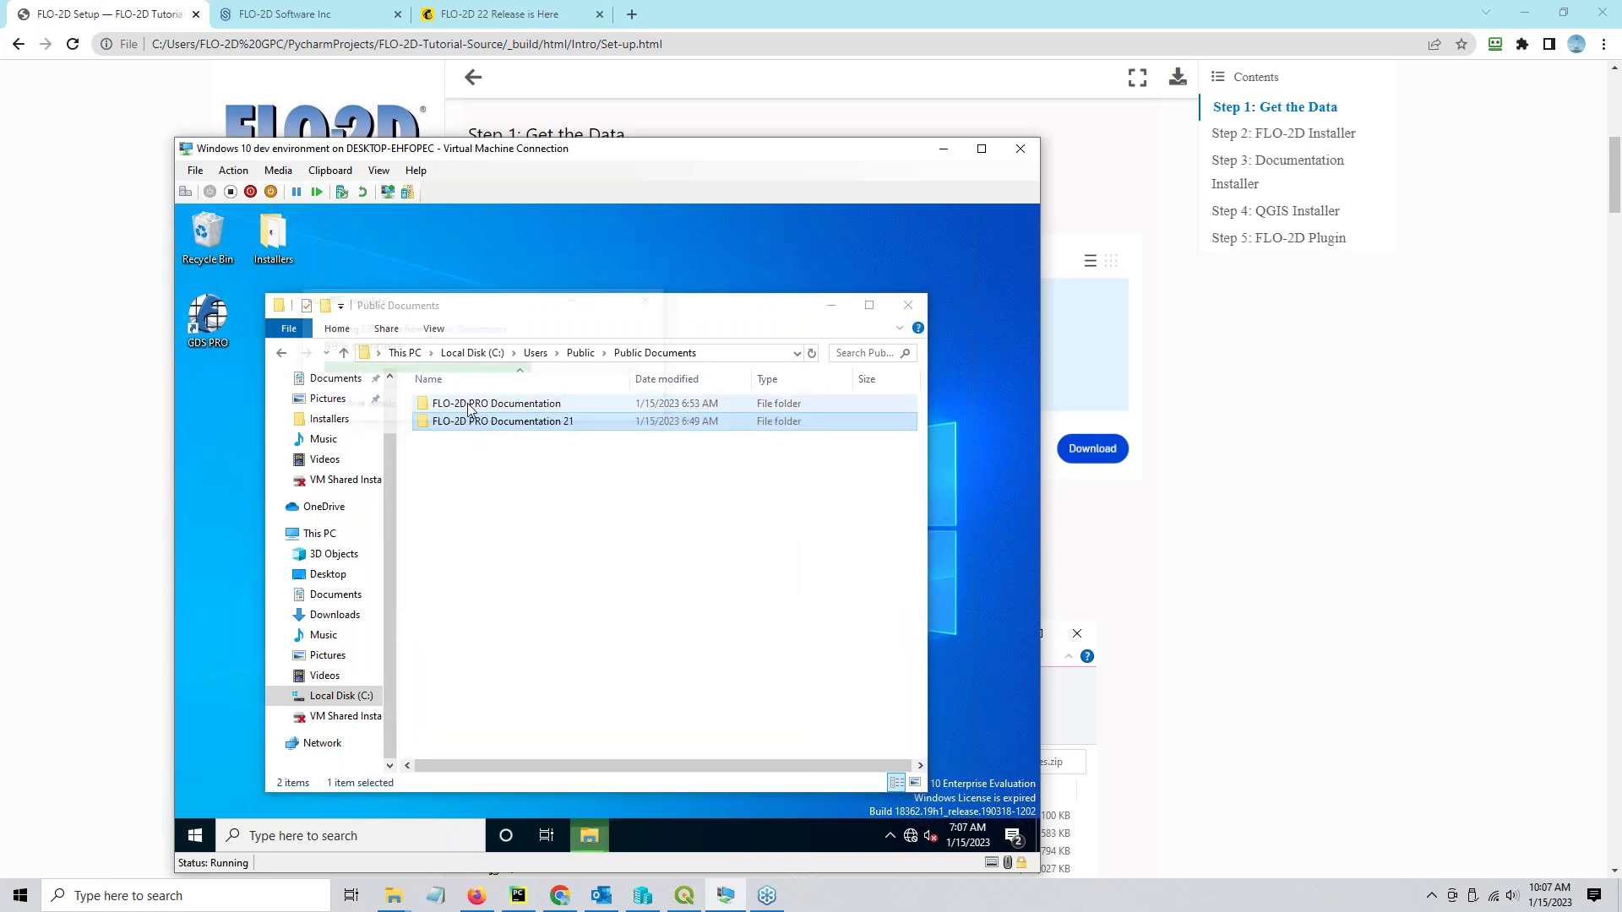
Rename the FLO-2D PRO Documentation folder as FLO-2D PRO Documentation 21.
click(518, 409)
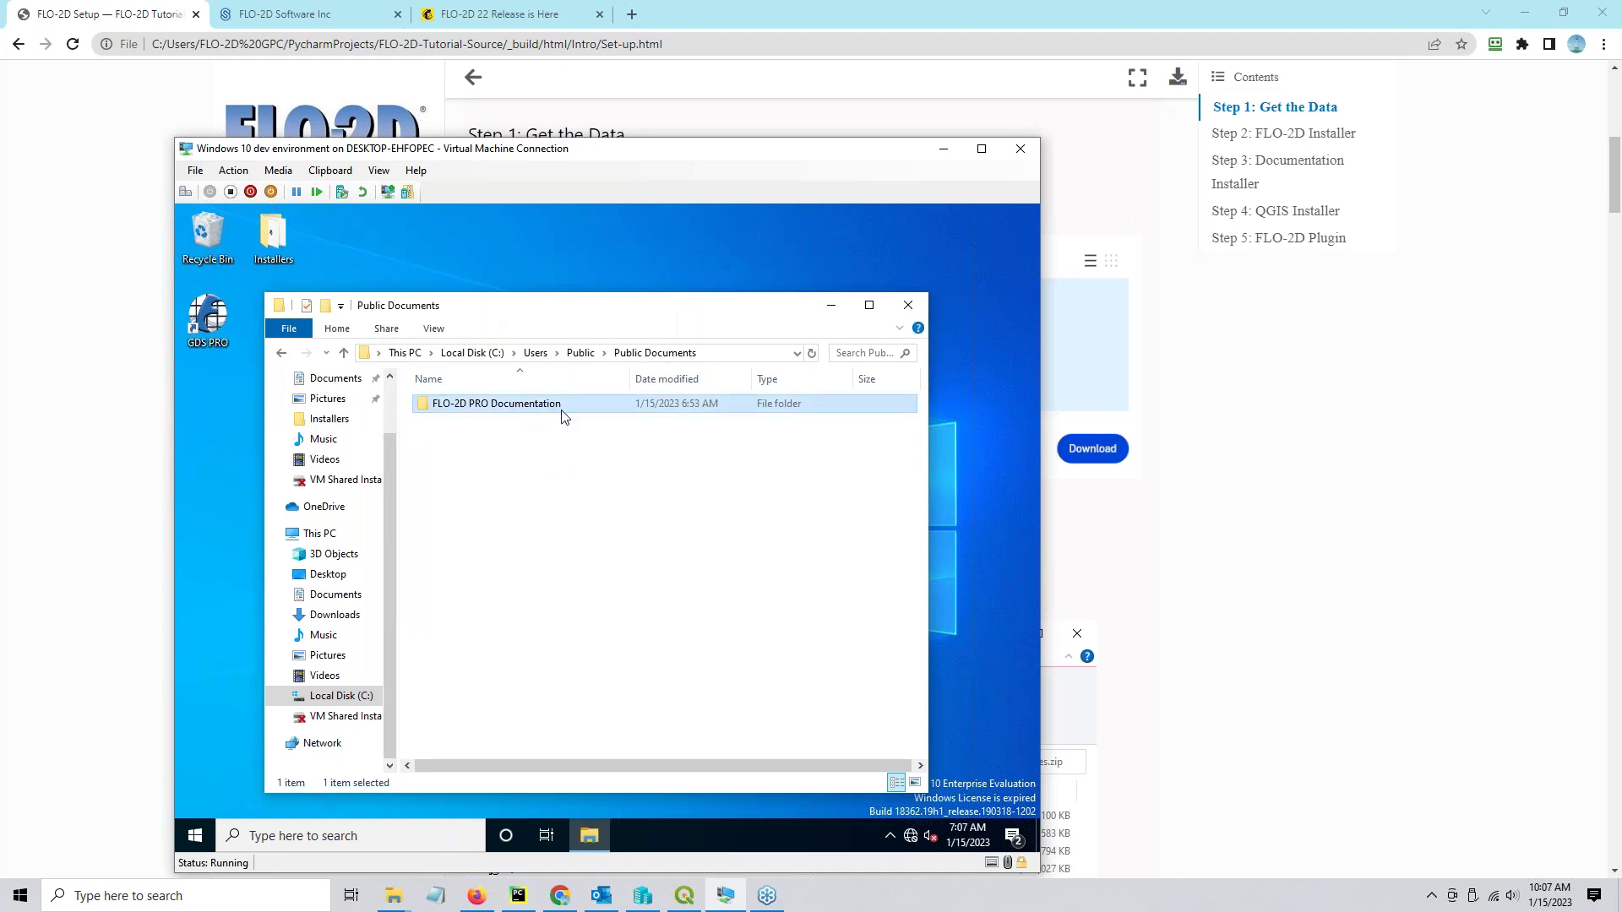
key(F2)
click(585, 405)
text(21)
click(592, 608)
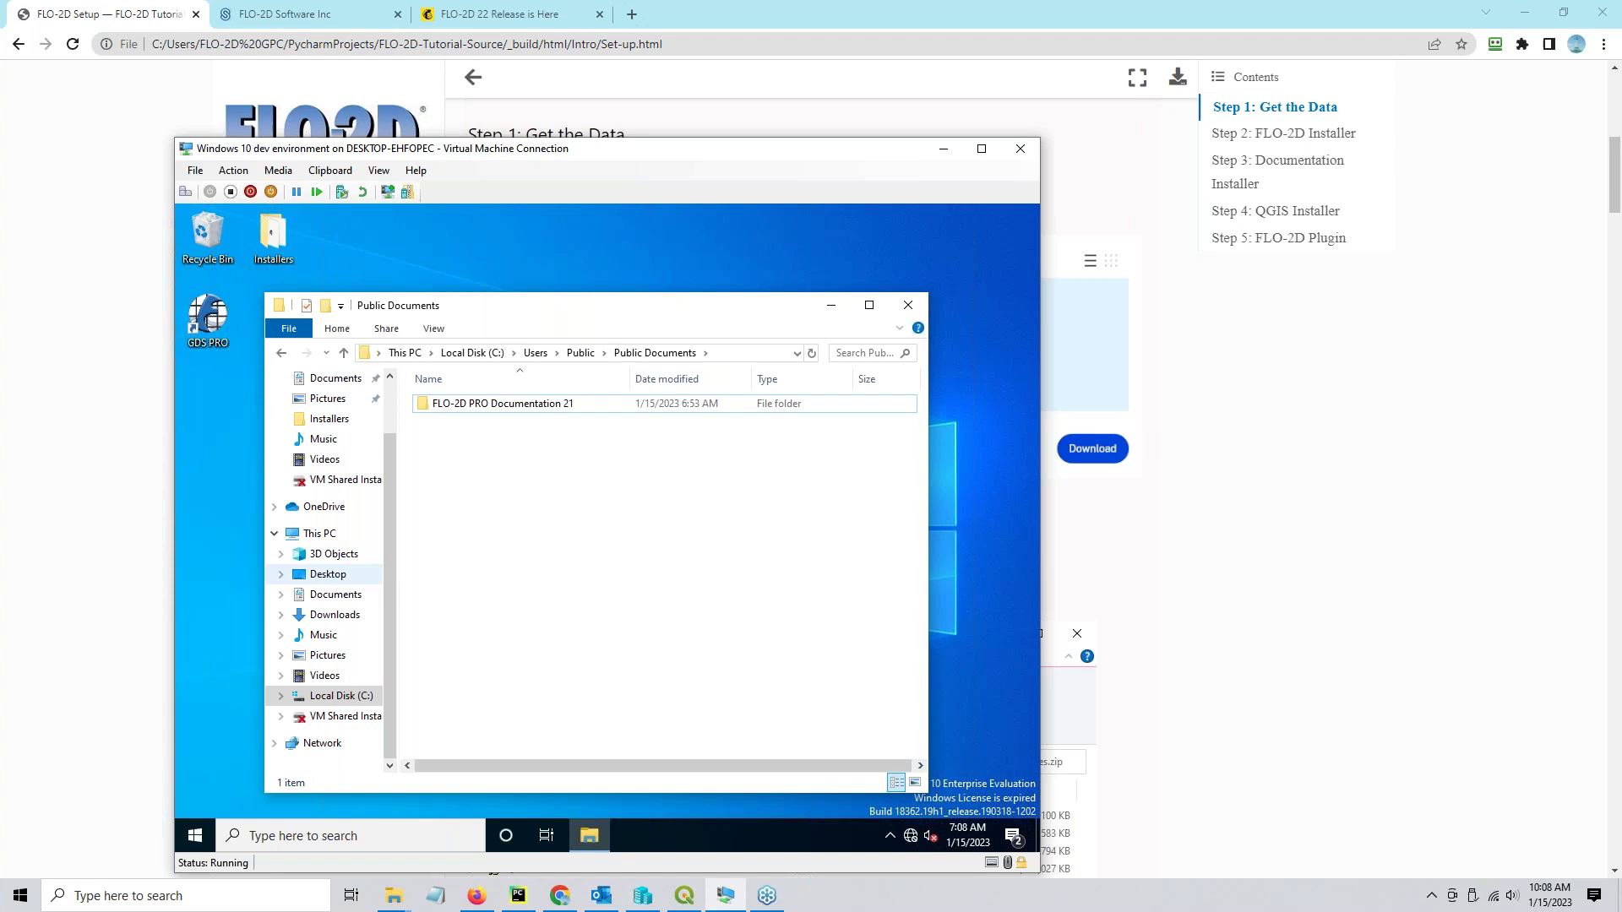
Open the FLO-2D PRO program folder under C:\Program Files (x86).
scroll(337, 457, up, 2)
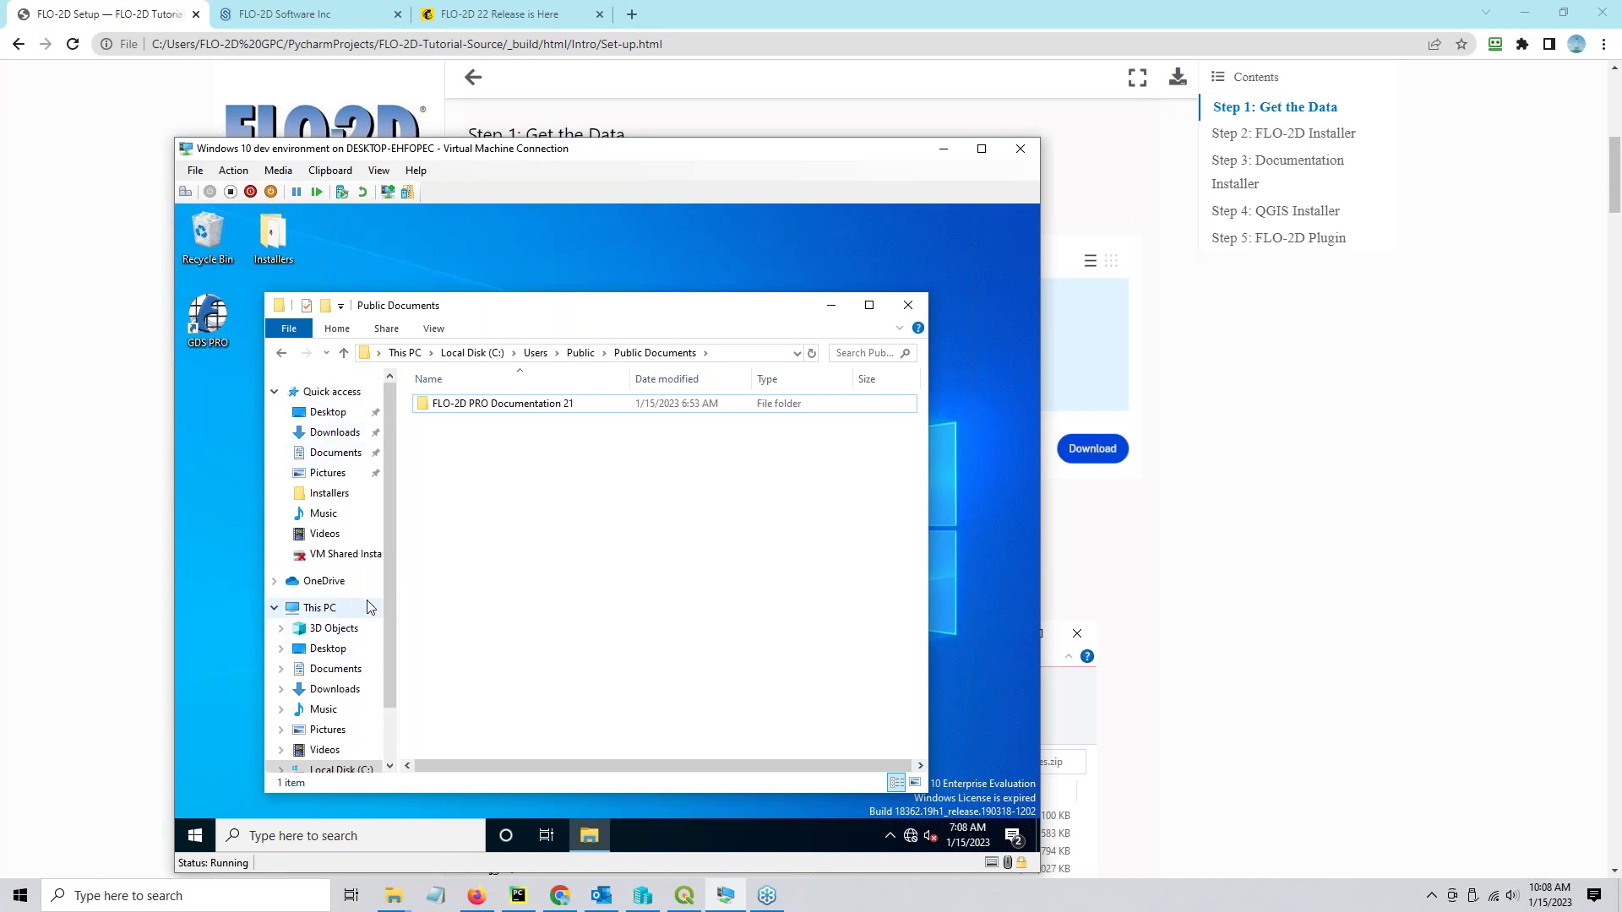
scroll(353, 642, down, 2)
click(338, 695)
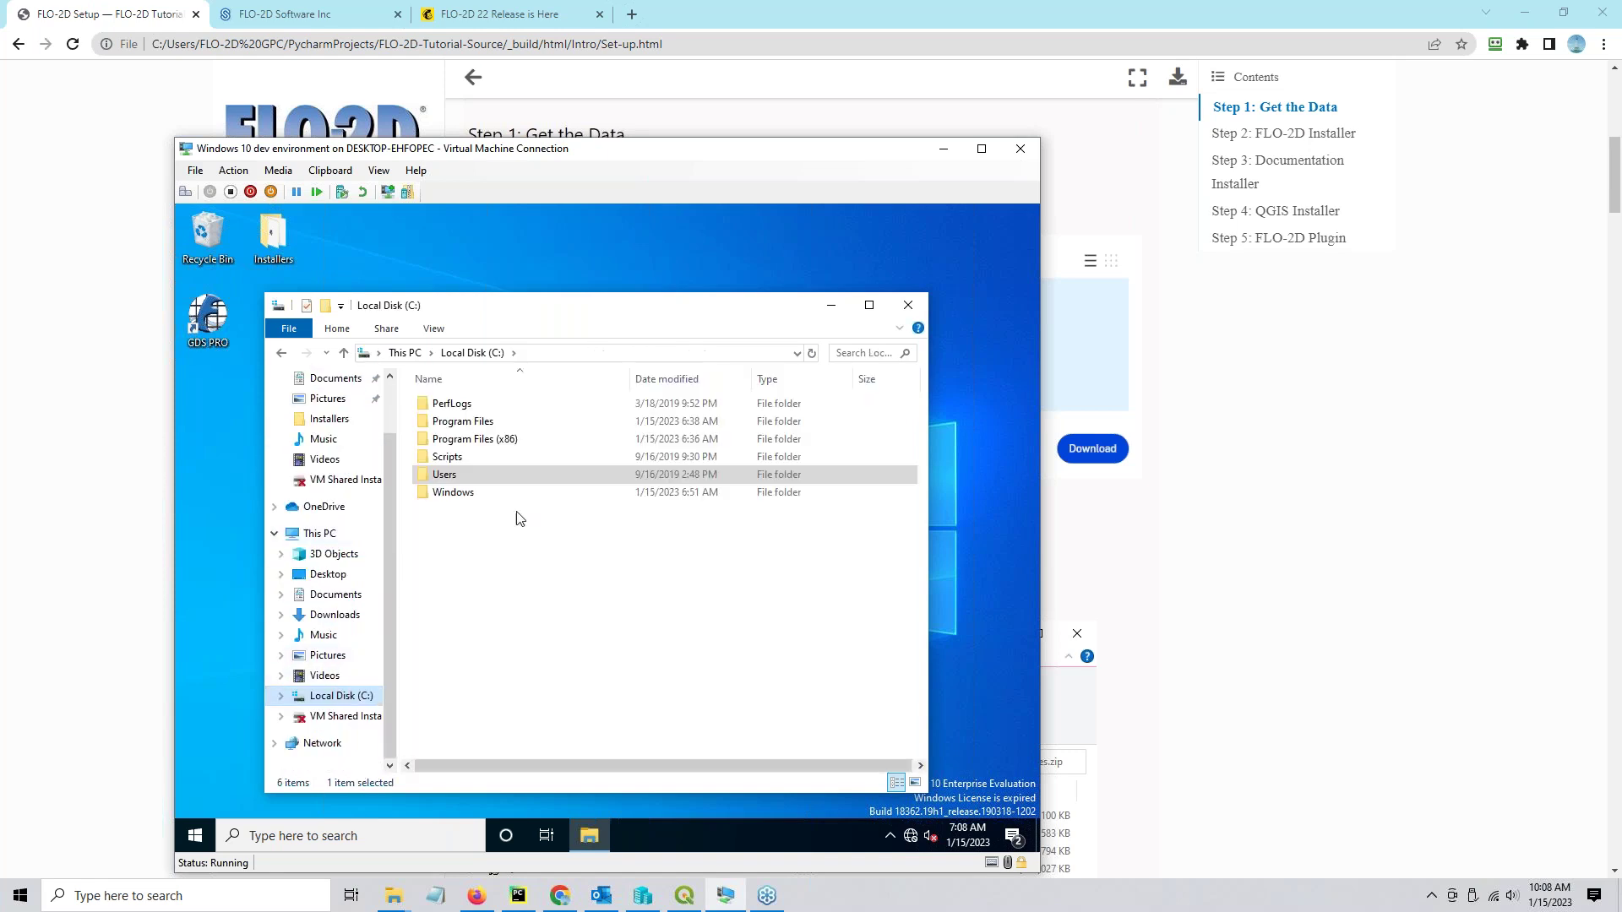
double_click(475, 438)
double_click(470, 456)
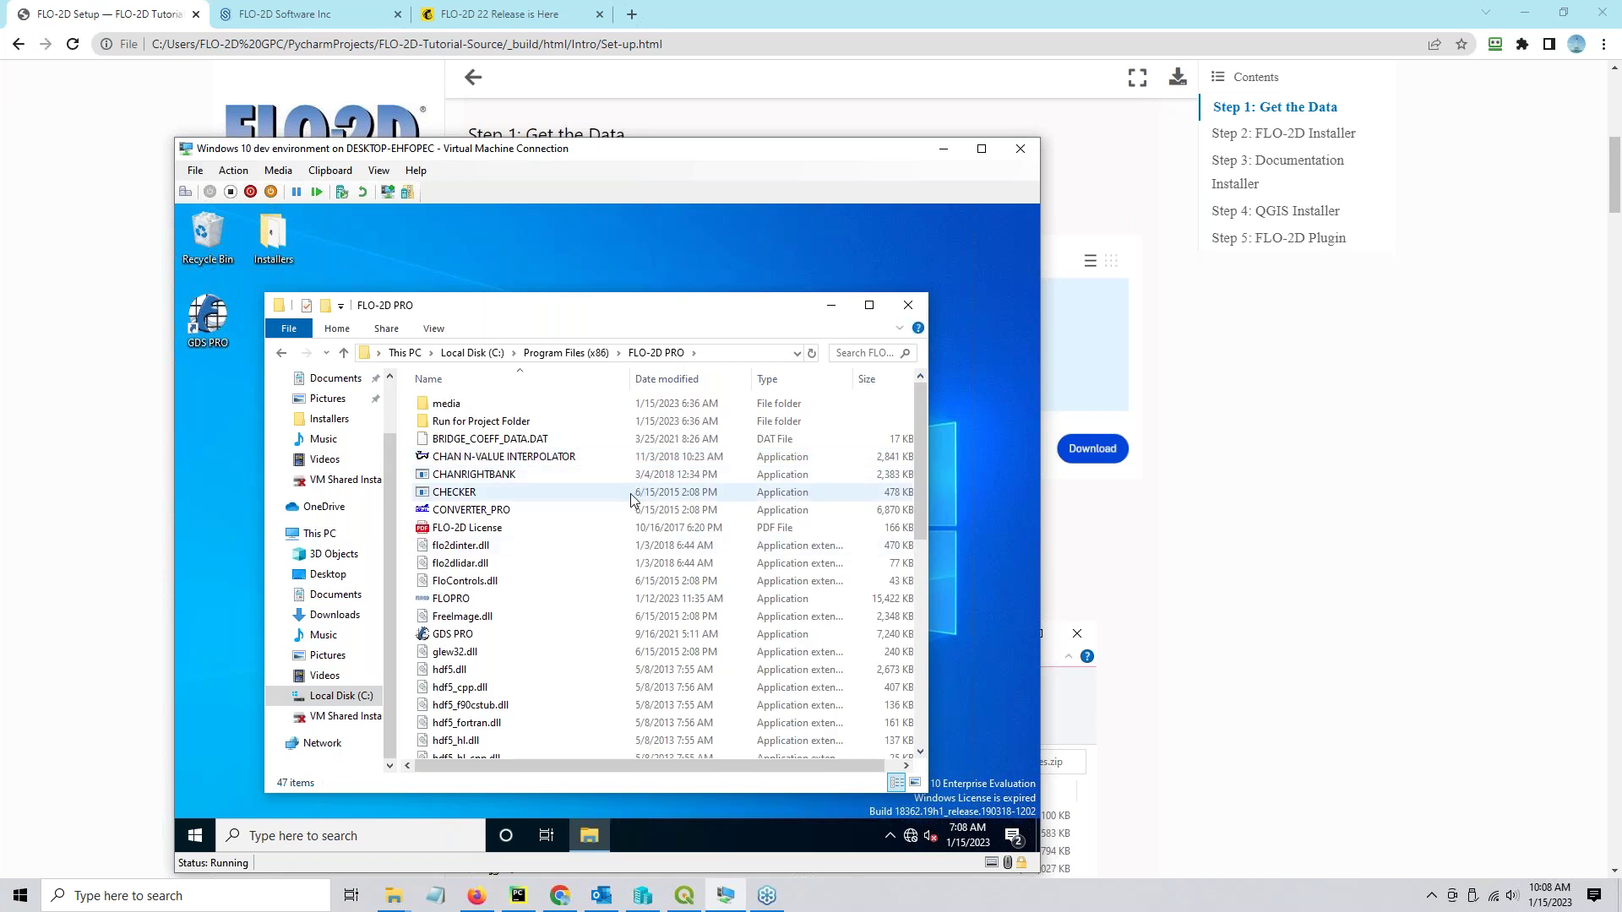
Select the Run for Project Folder directory together with the GDS PRO application.
click(481, 421)
scroll(452, 524, down, 2)
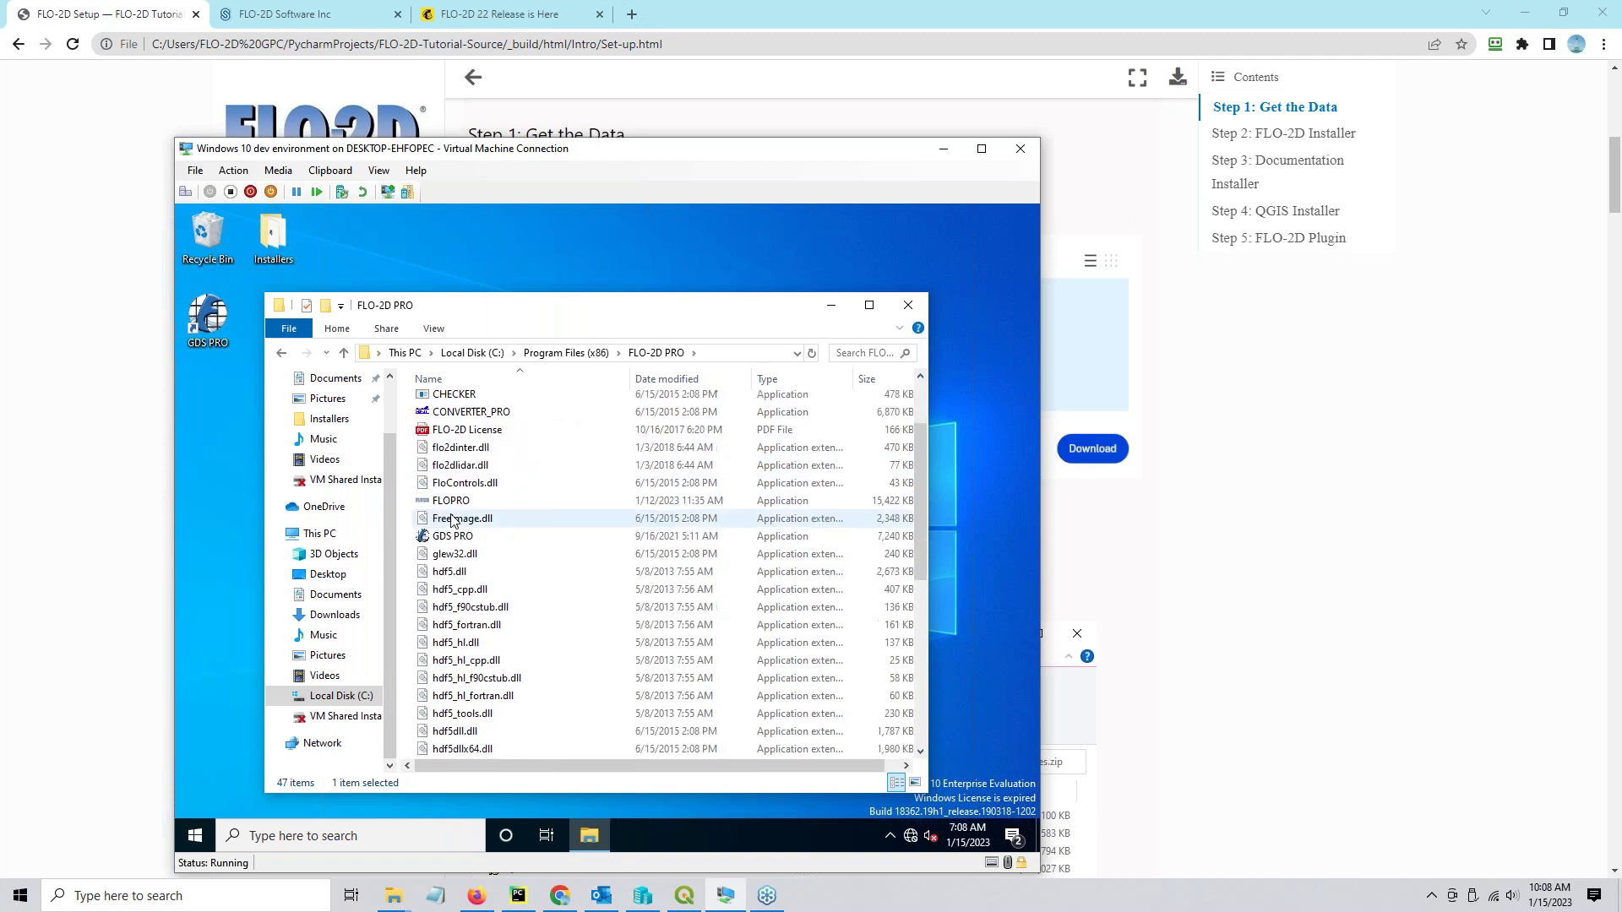
click(456, 541)
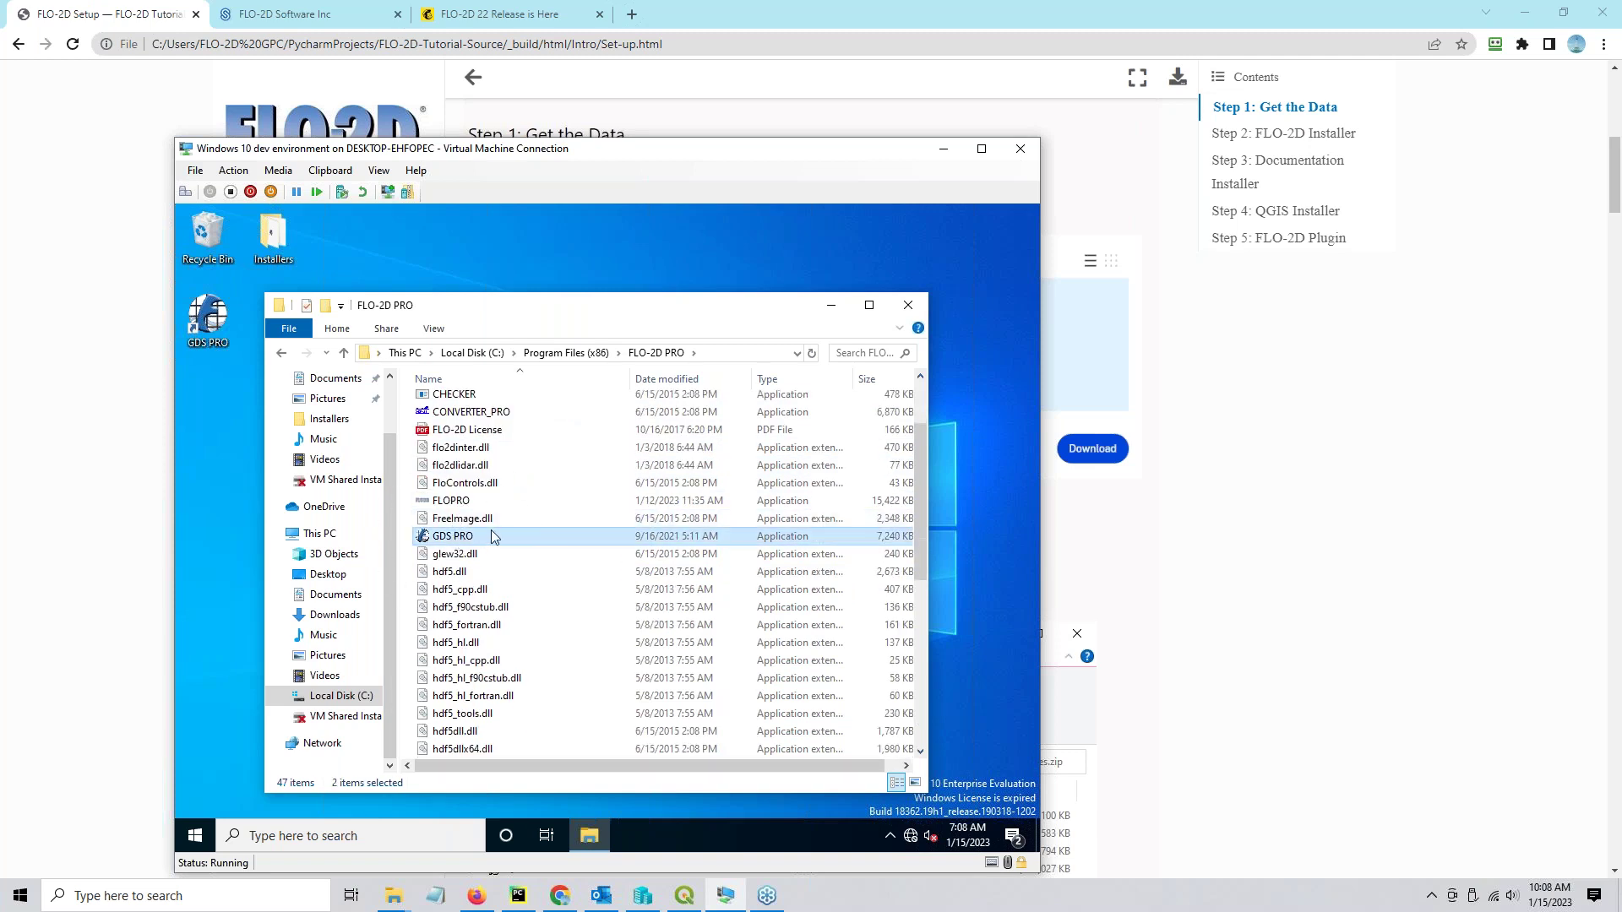
ctrl+click(491, 545)
scroll(491, 533, down, 1)
scroll(491, 538, up, 2)
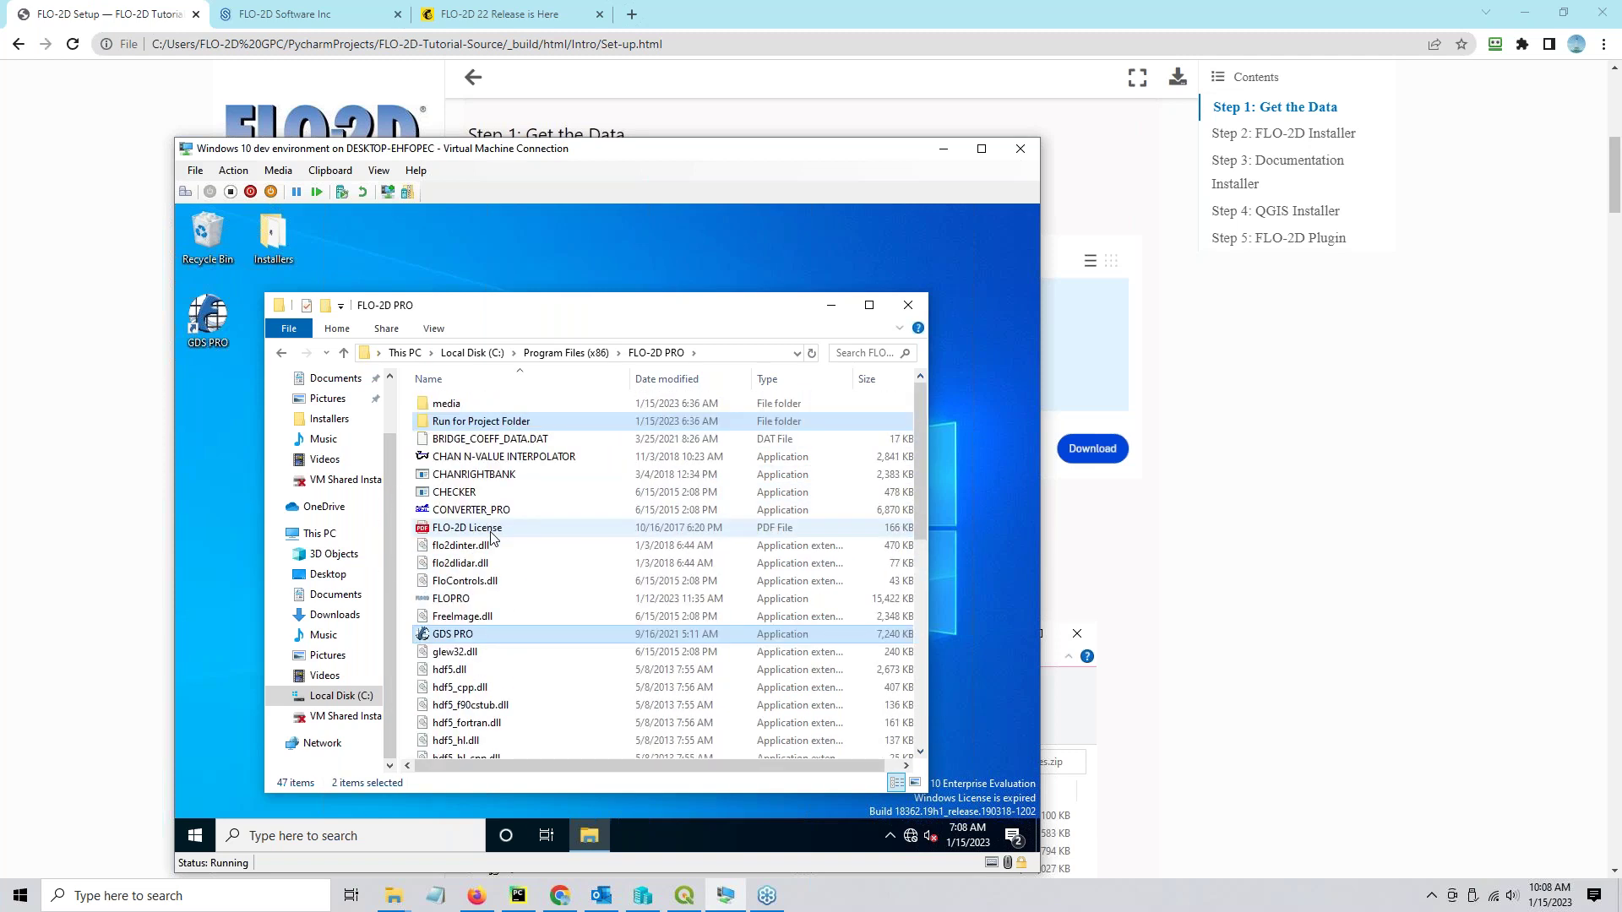
Select the Run for Project Folder directory together with the HYDROG, MAXPLOT and PROFILES applications.
click(441, 422)
scroll(446, 504, down, 3)
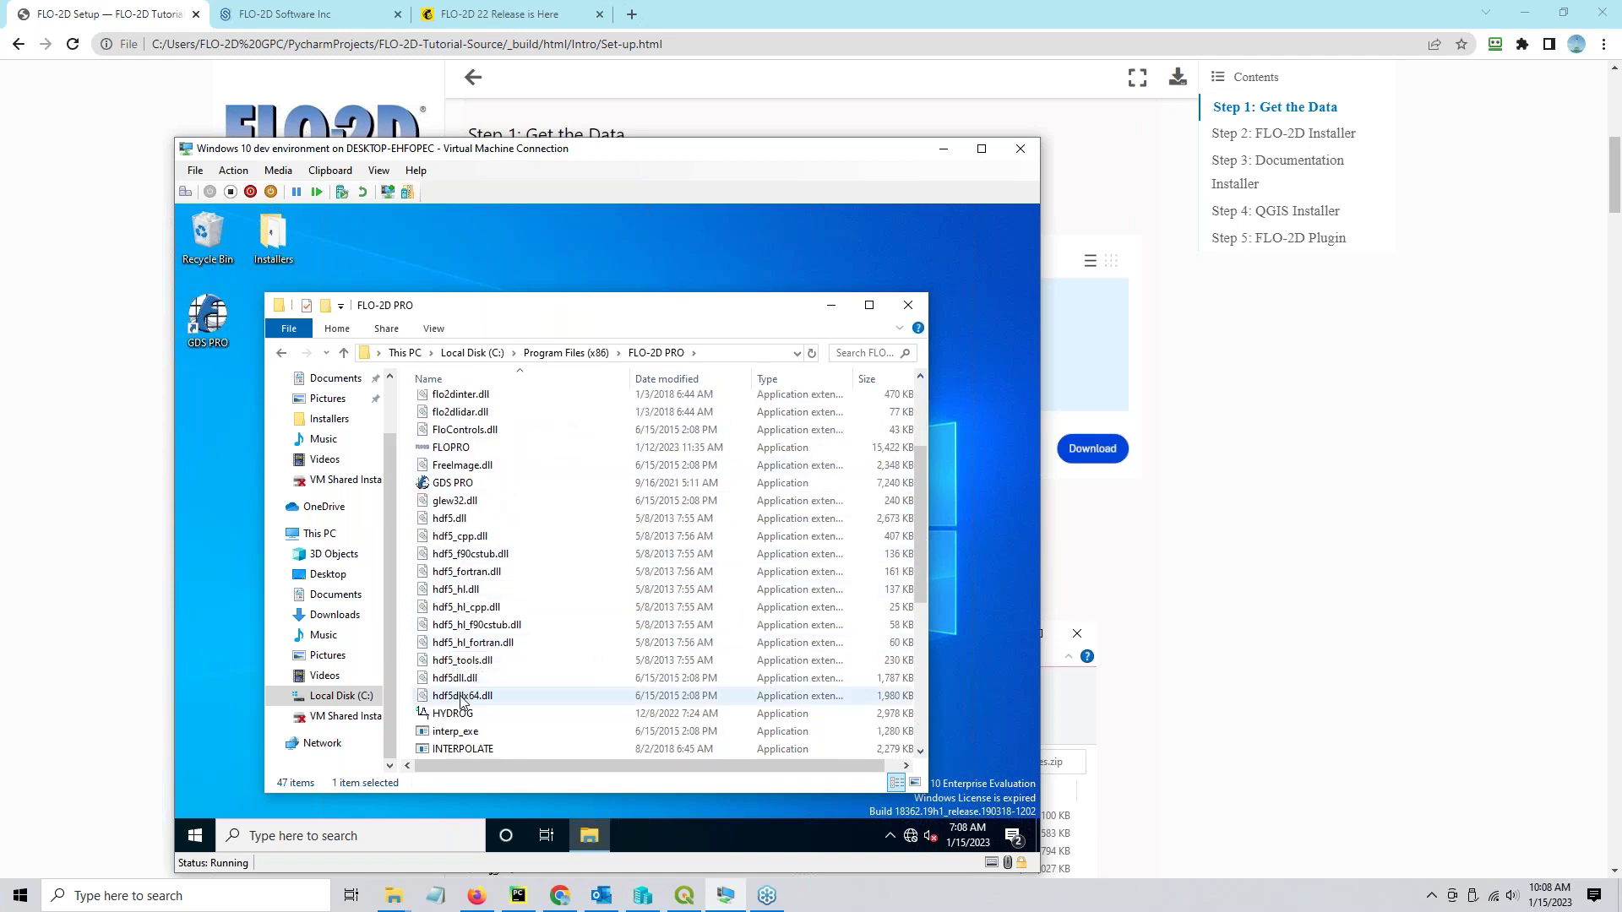
ctrl+click(481, 713)
scroll(481, 713, down, 1)
scroll(481, 714, down, 3)
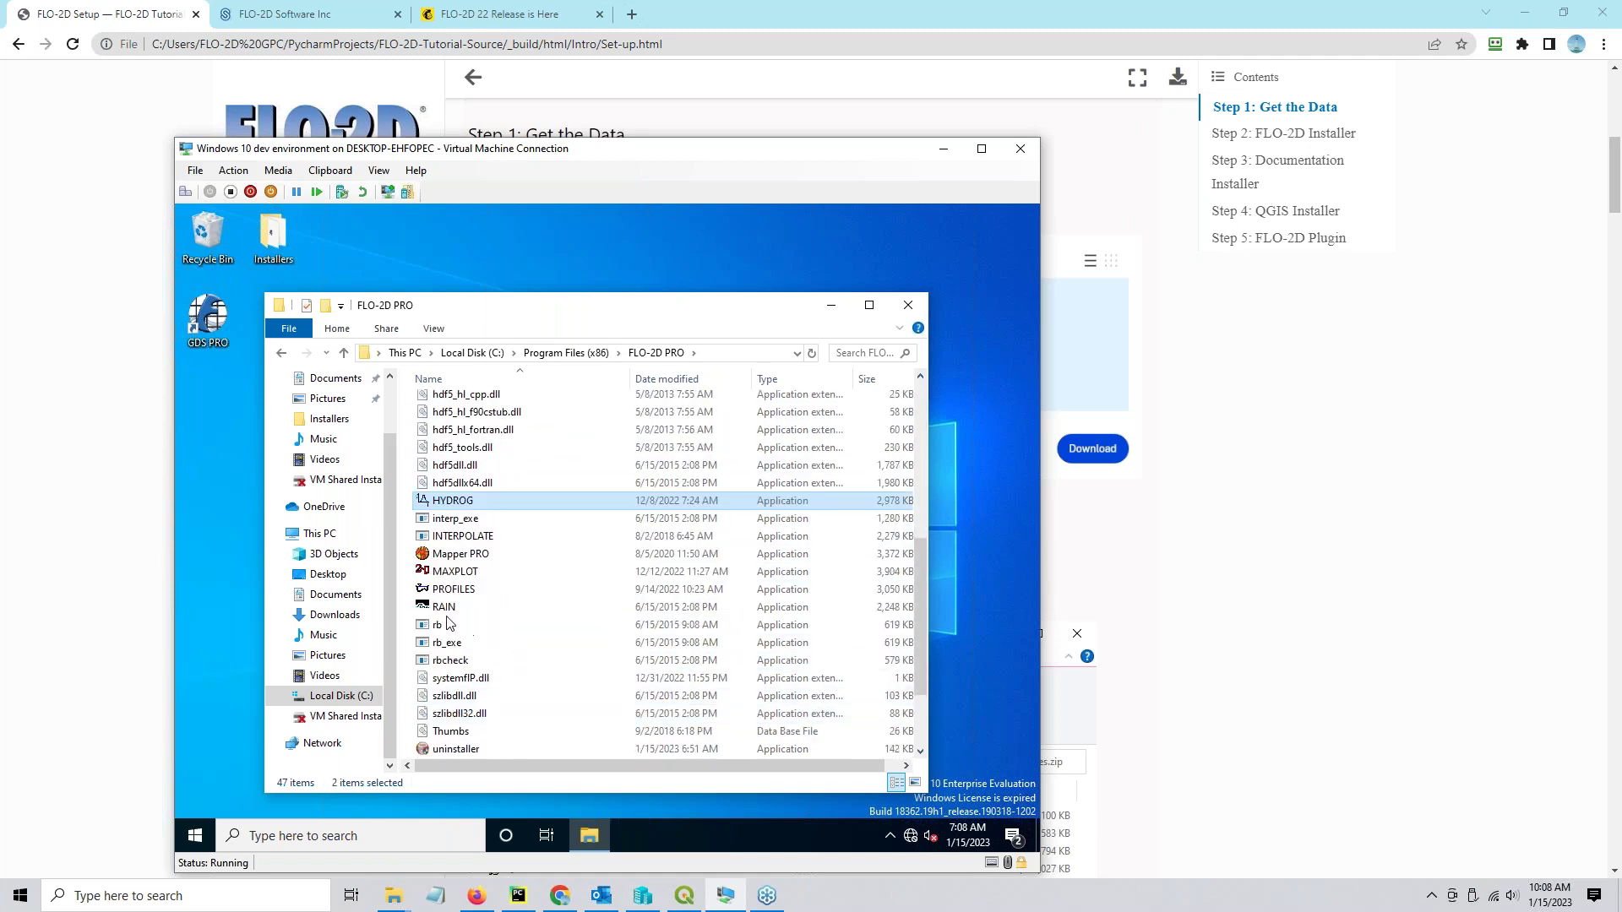
ctrl+click(460, 572)
ctrl+click(456, 594)
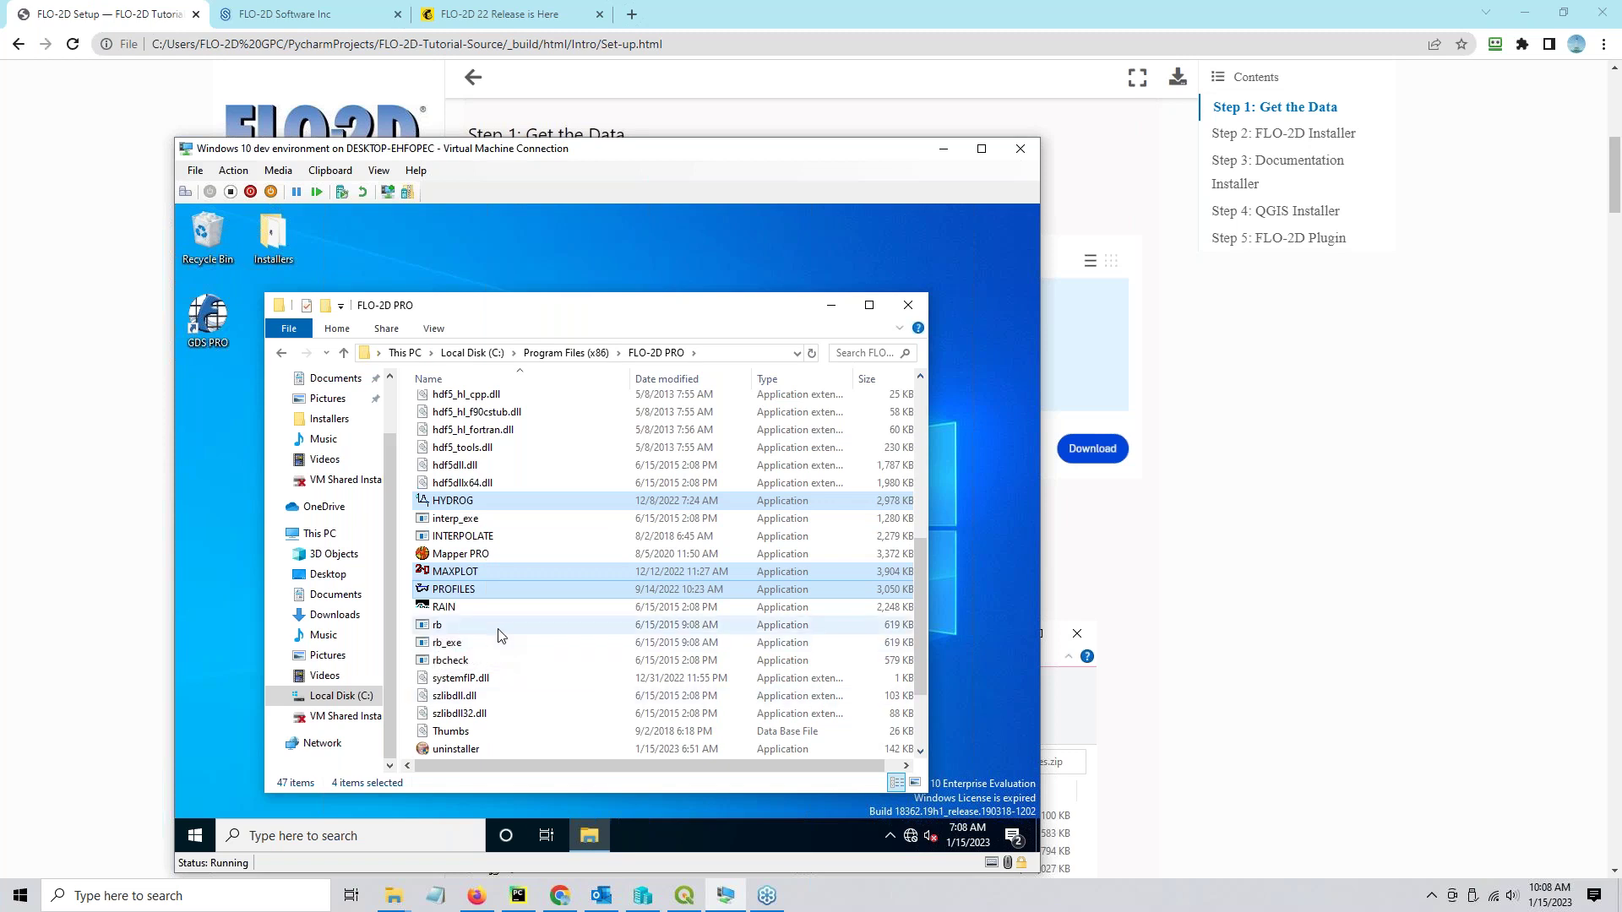
scroll(495, 658, down, 1)
scroll(494, 664, up, 8)
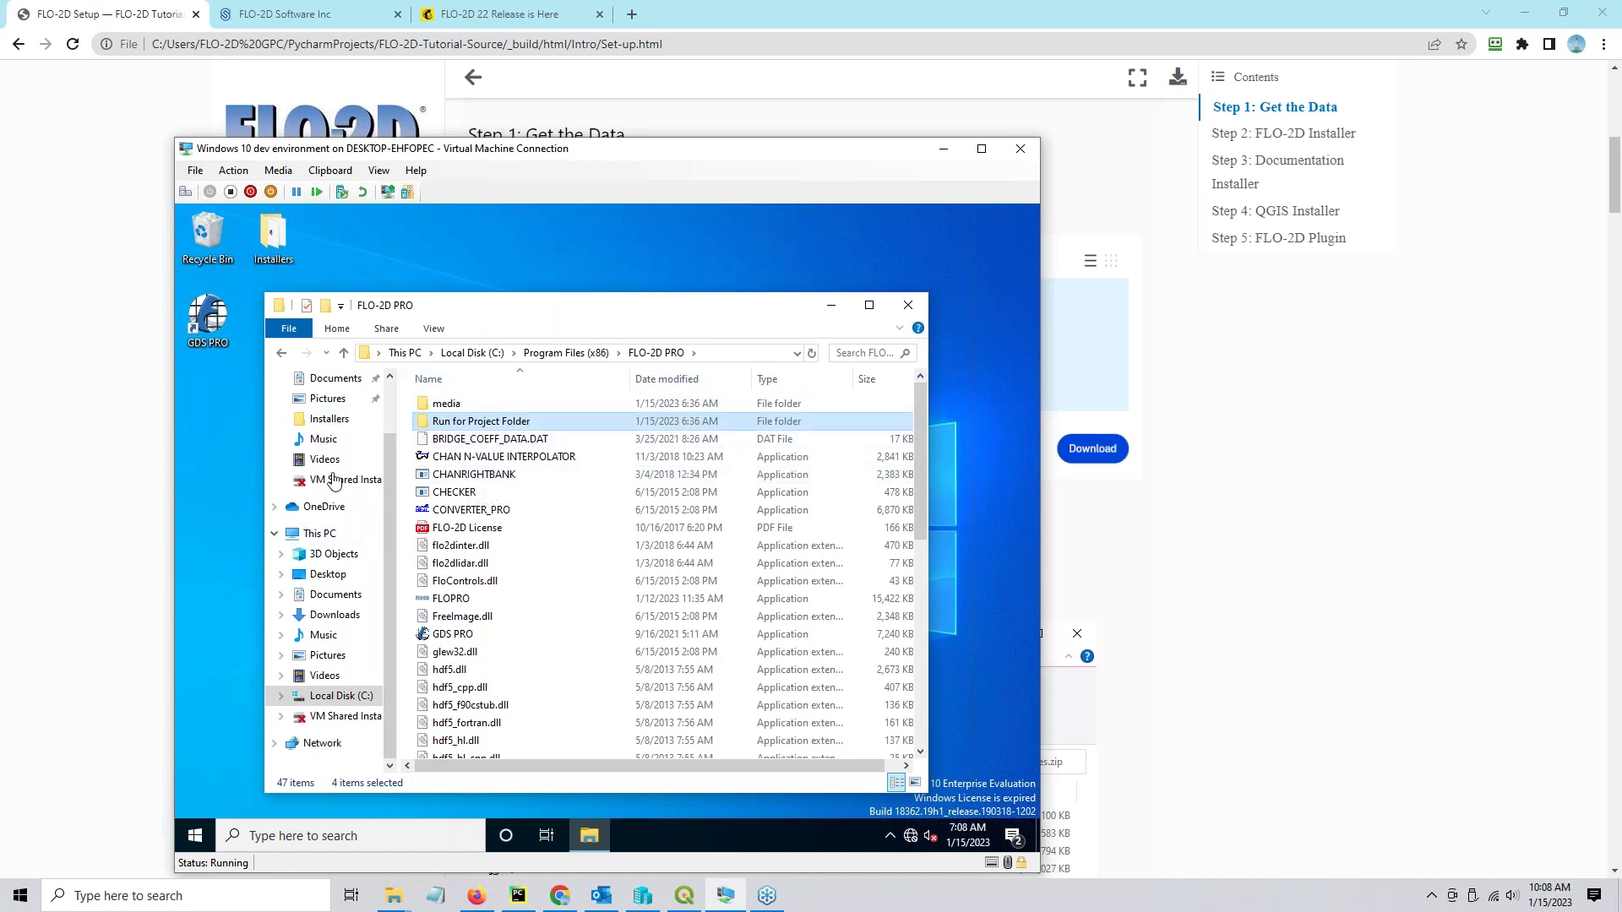
Create a folder named FLO-2D Executables inside the FLO-2D PRO Documentation 21 folder.
click(282, 355)
click(284, 359)
click(282, 355)
double_click(525, 407)
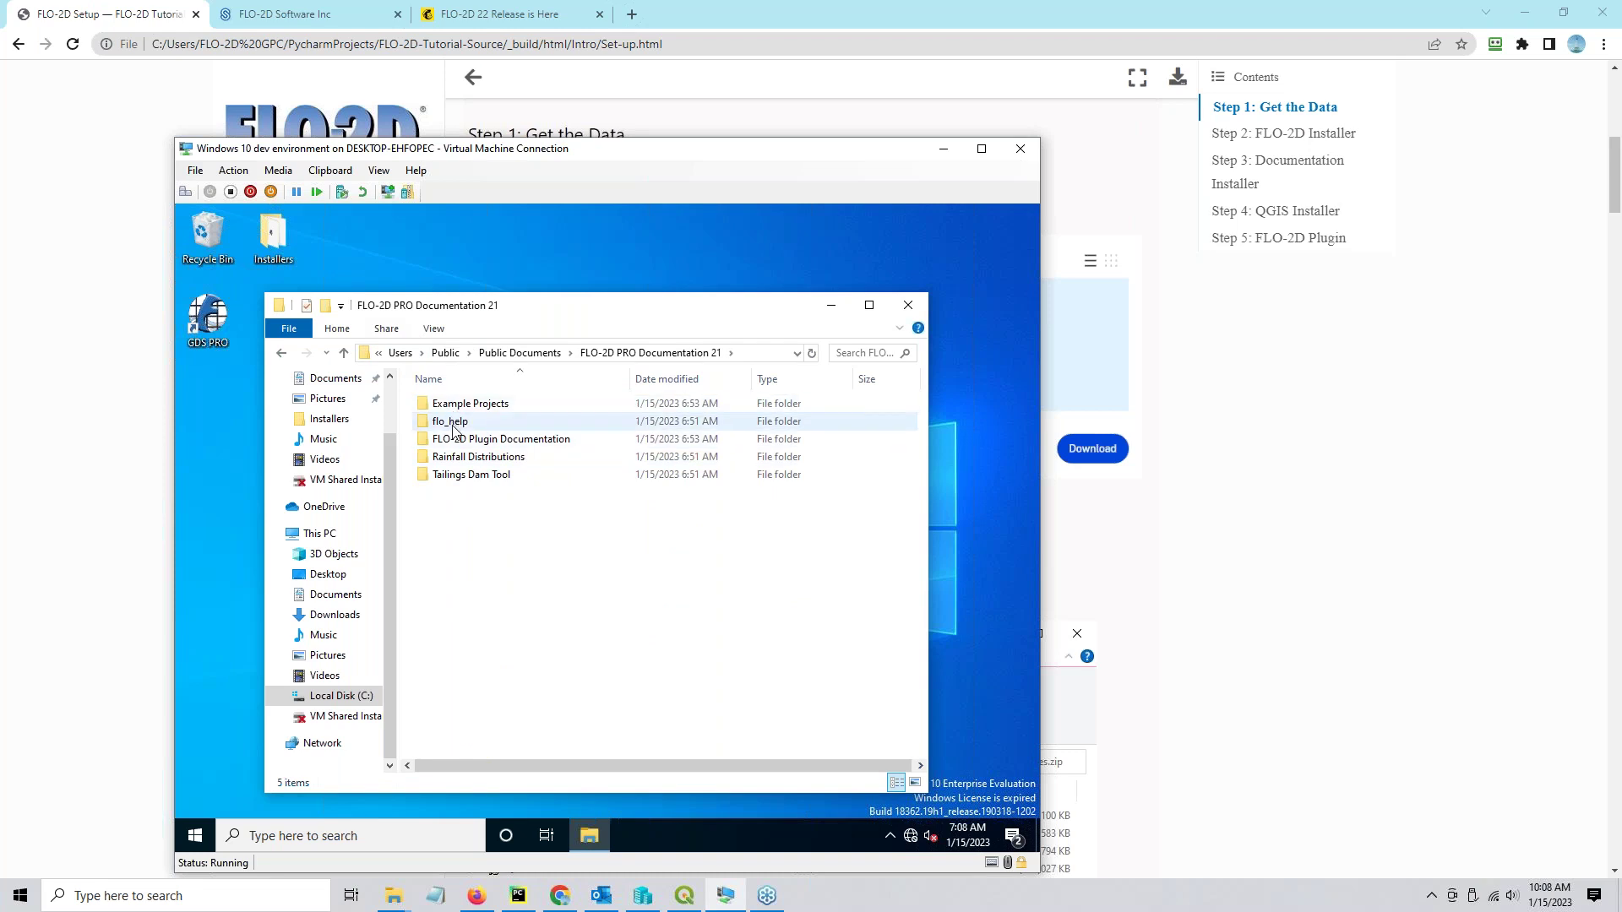
key(ctrl+shift+n)
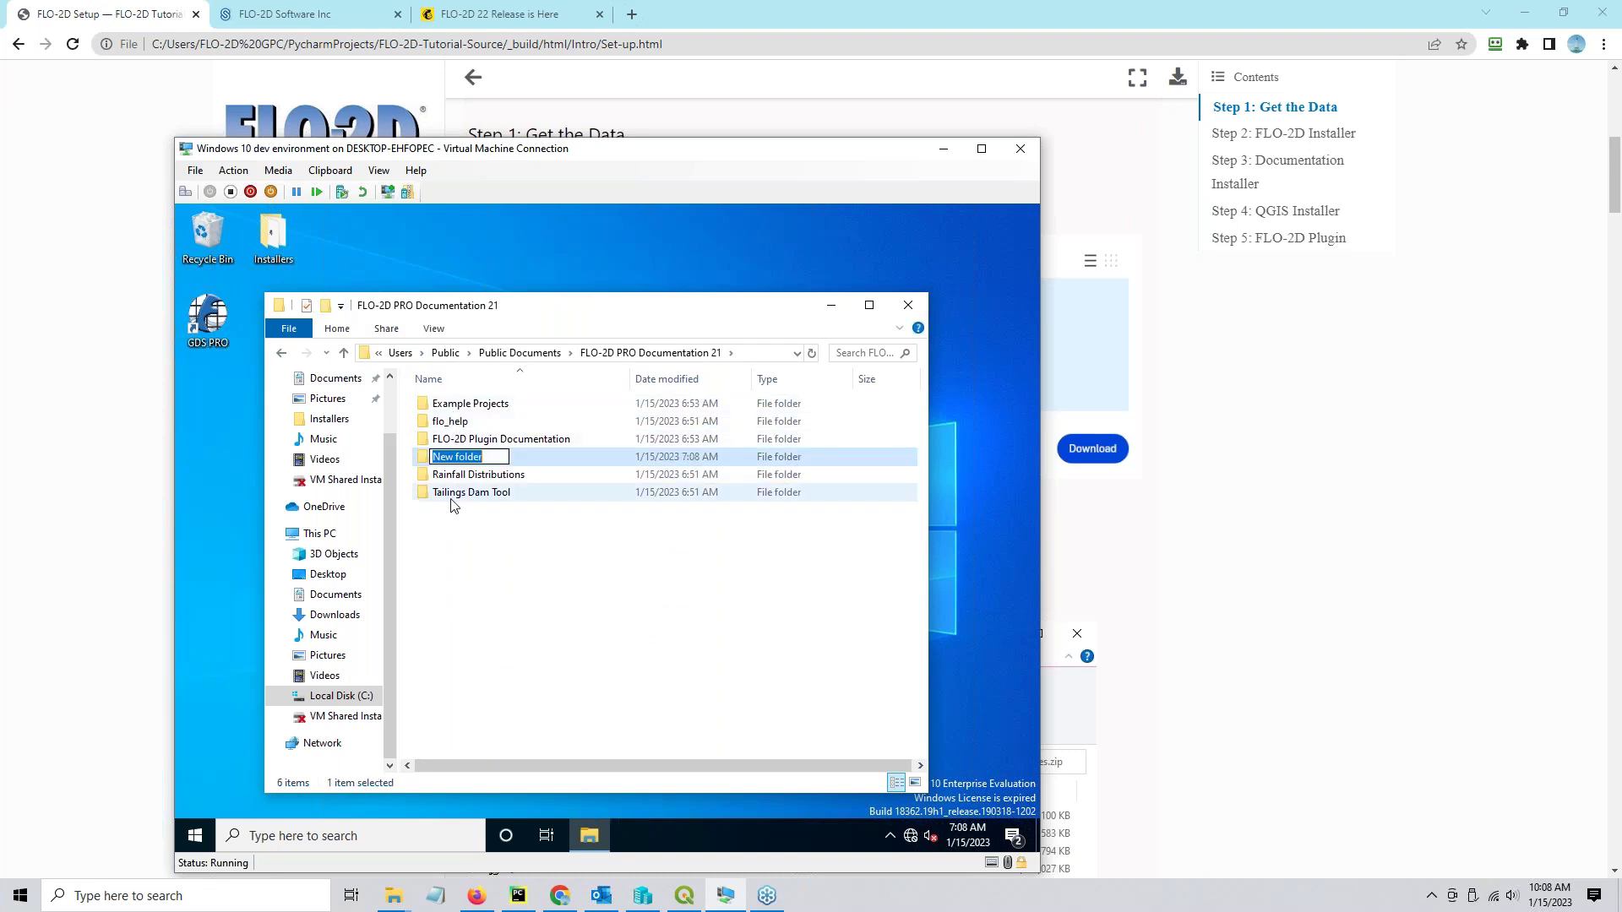
text(FLO-2D Executables)
key(Return)
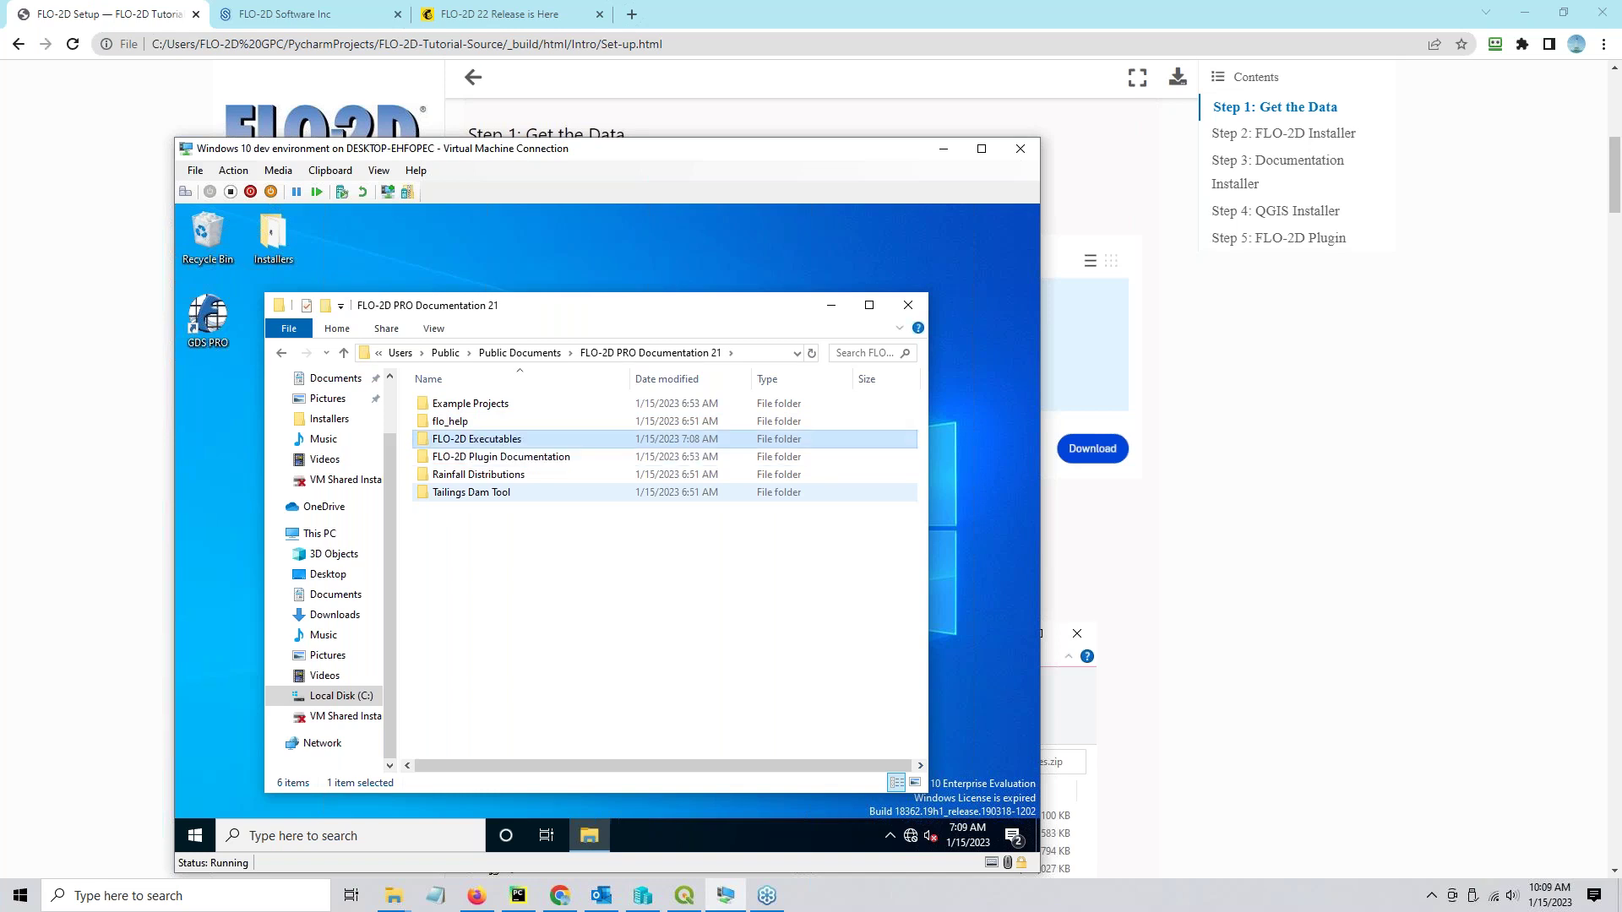
Paste the copied Run for Project Folder directory and the HYDROG, MAXPLOT and PROFILES applications into the FLO-2D Executables folder.
key(Return)
key(ctrl+v)
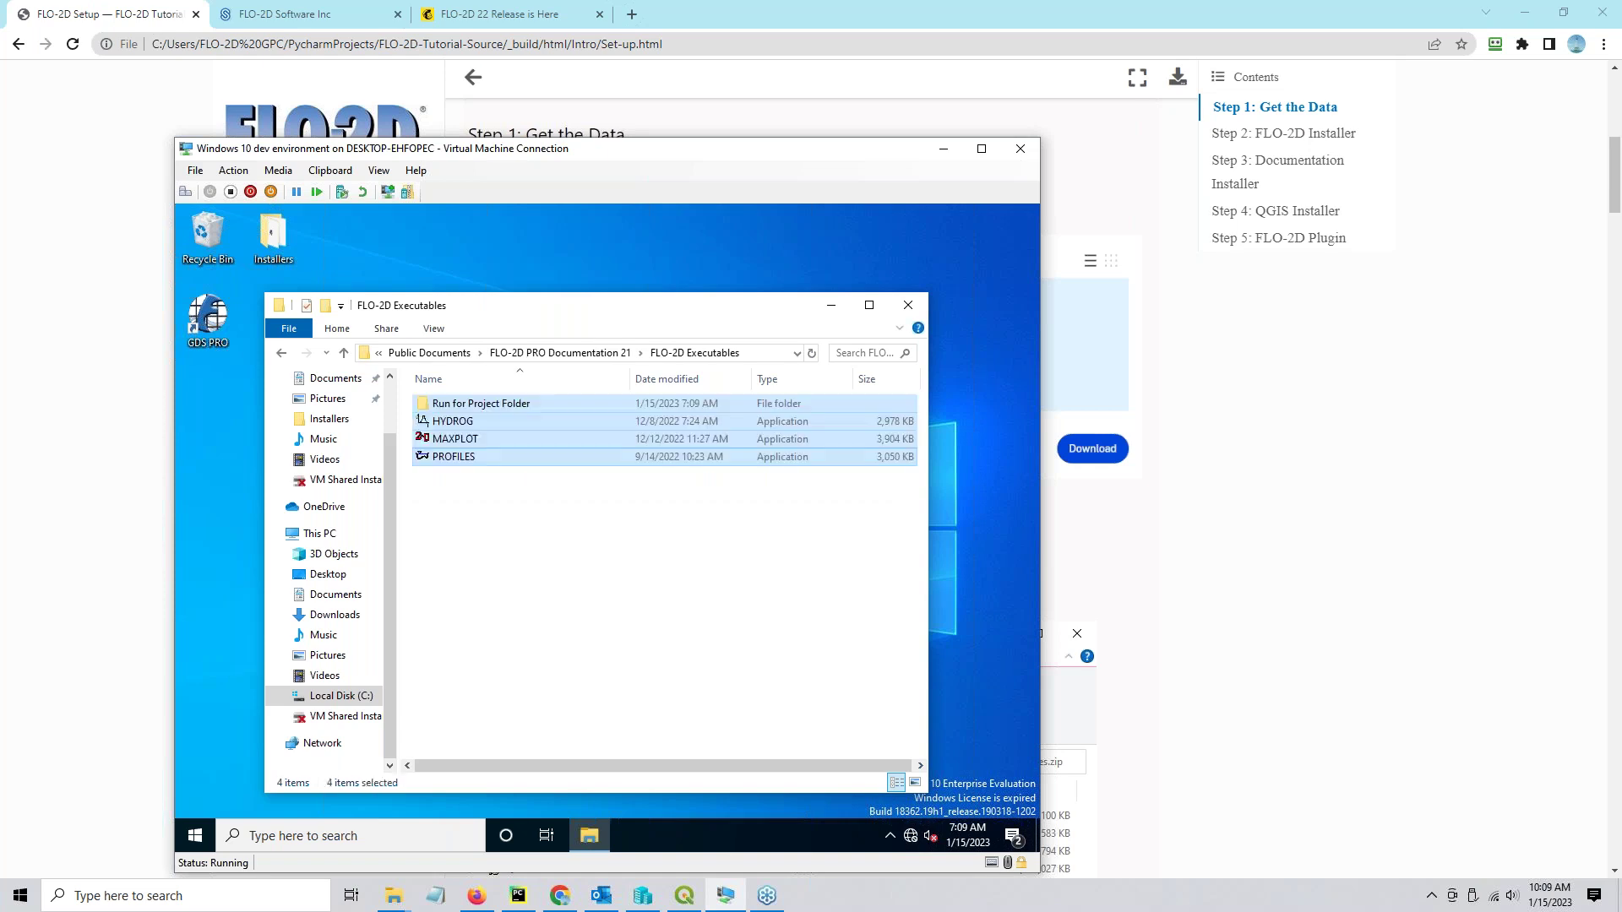
click(493, 607)
Open Program Files (x86) on the C: drive and select the FLO-2D PRO program folder.
click(341, 695)
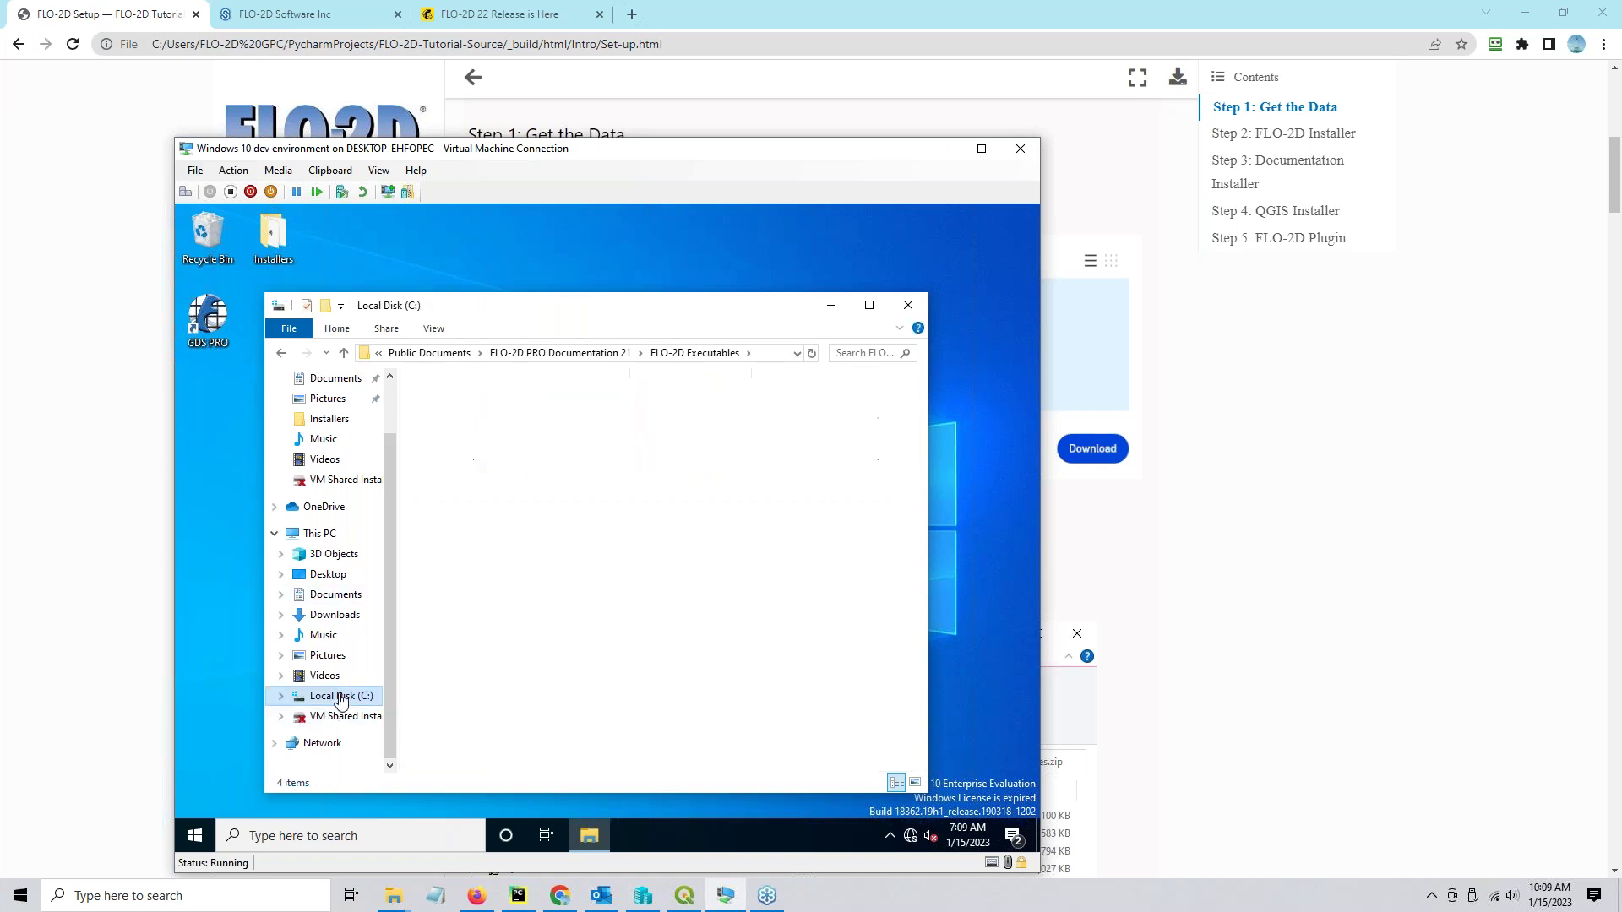
double_click(461, 438)
click(462, 457)
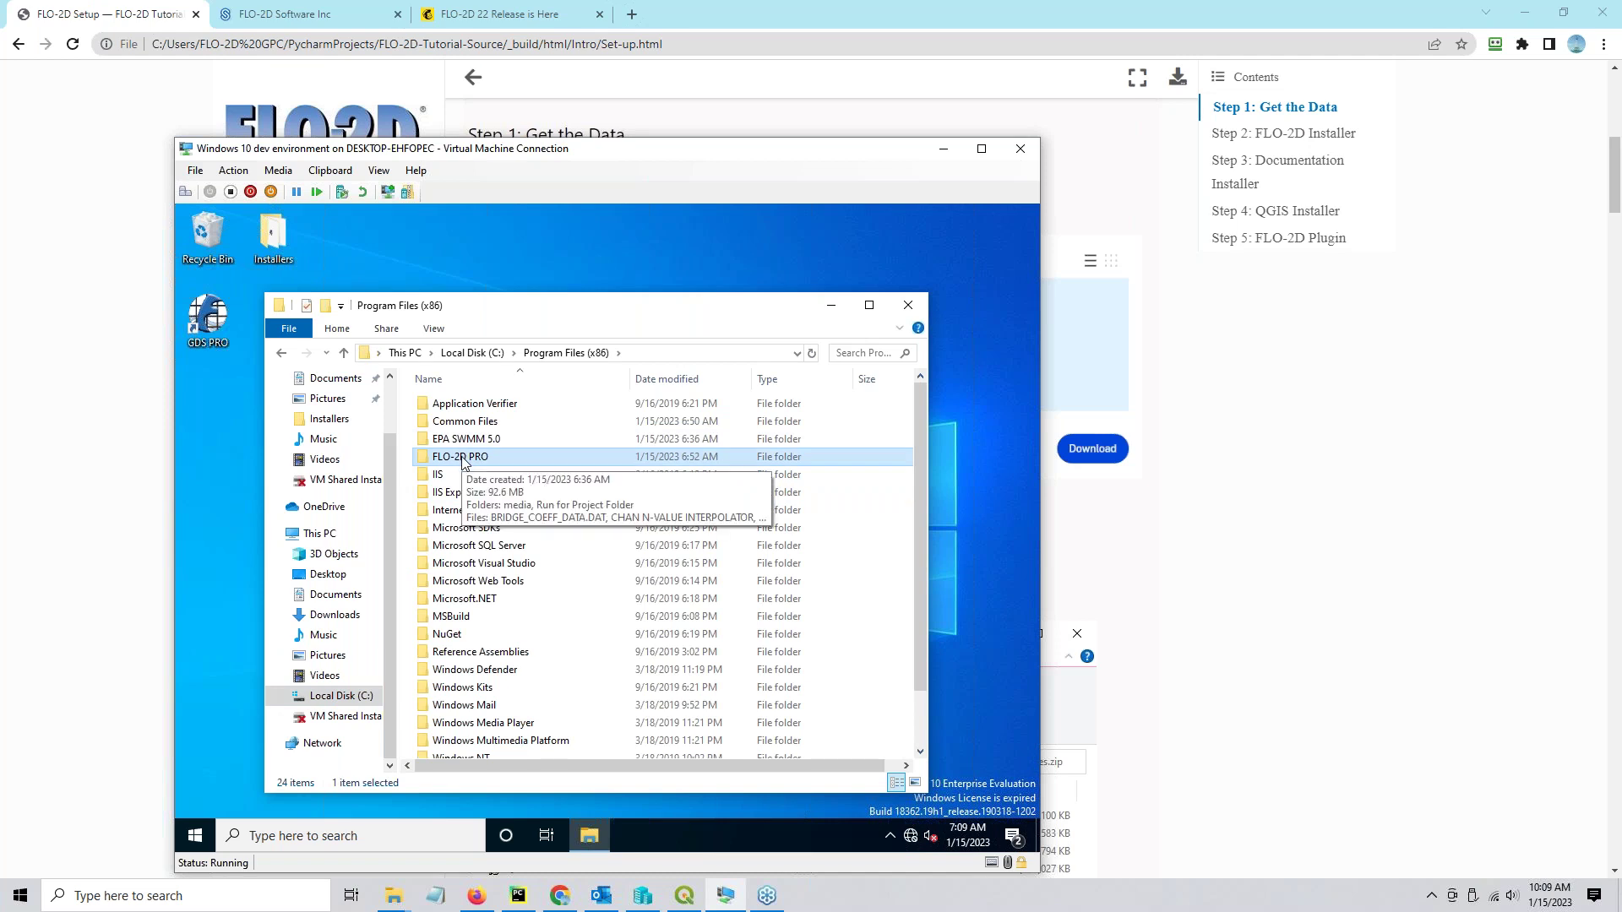
click(462, 461)
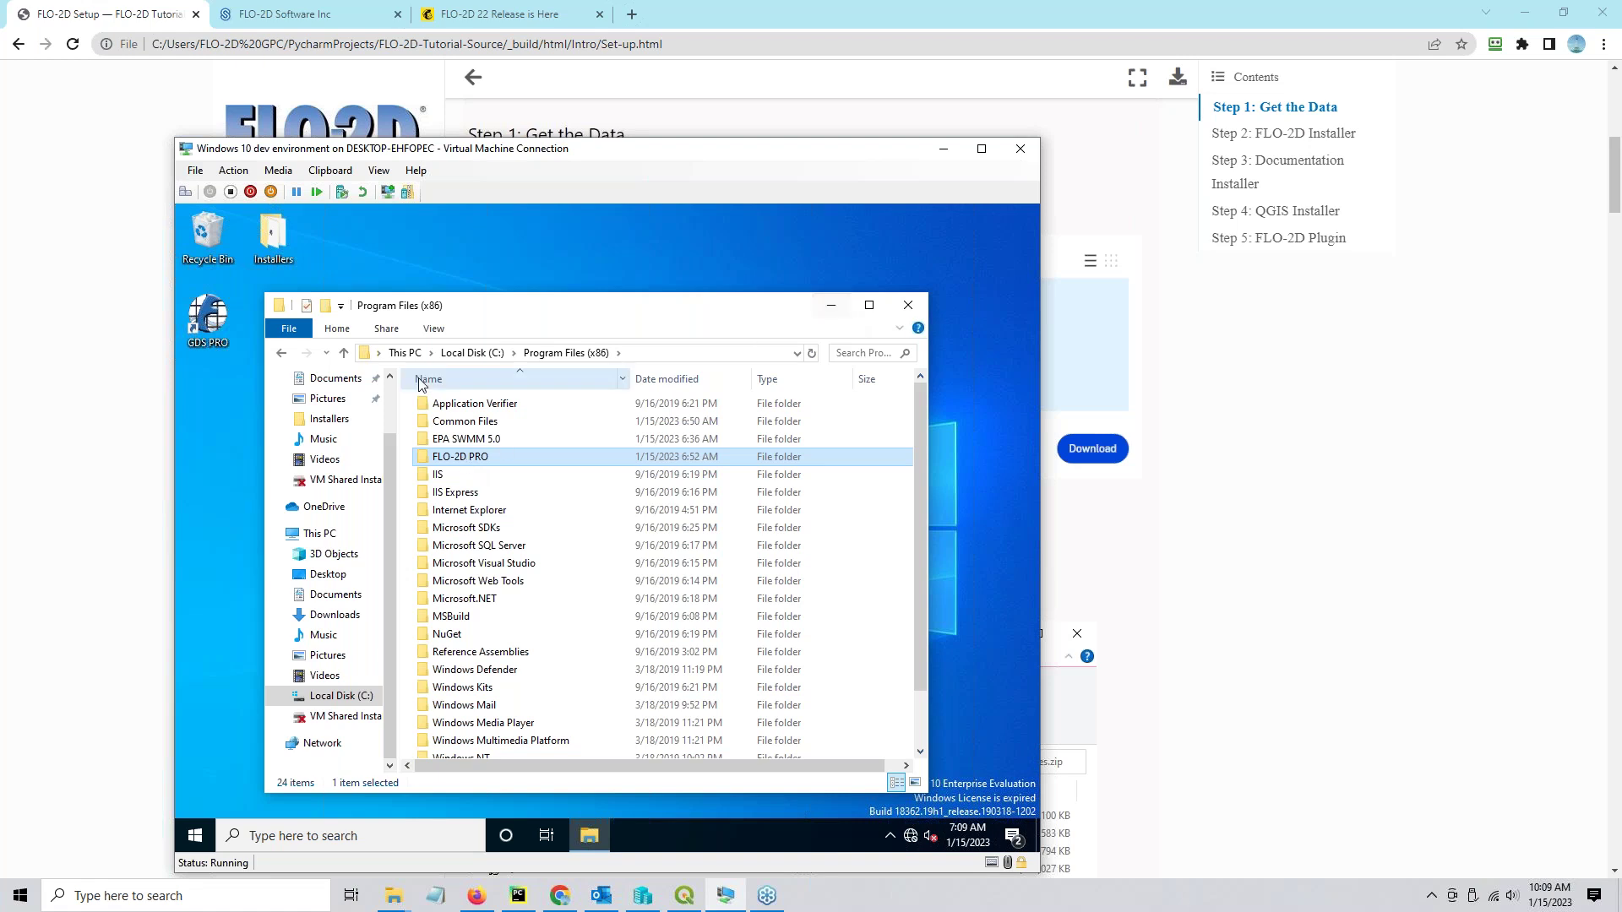
Move and narrow the Program Files (x86) window, and open the desktop's Installers folder in a separate window beside it.
click(345, 422)
drag(559, 323, 647, 273)
click(370, 303)
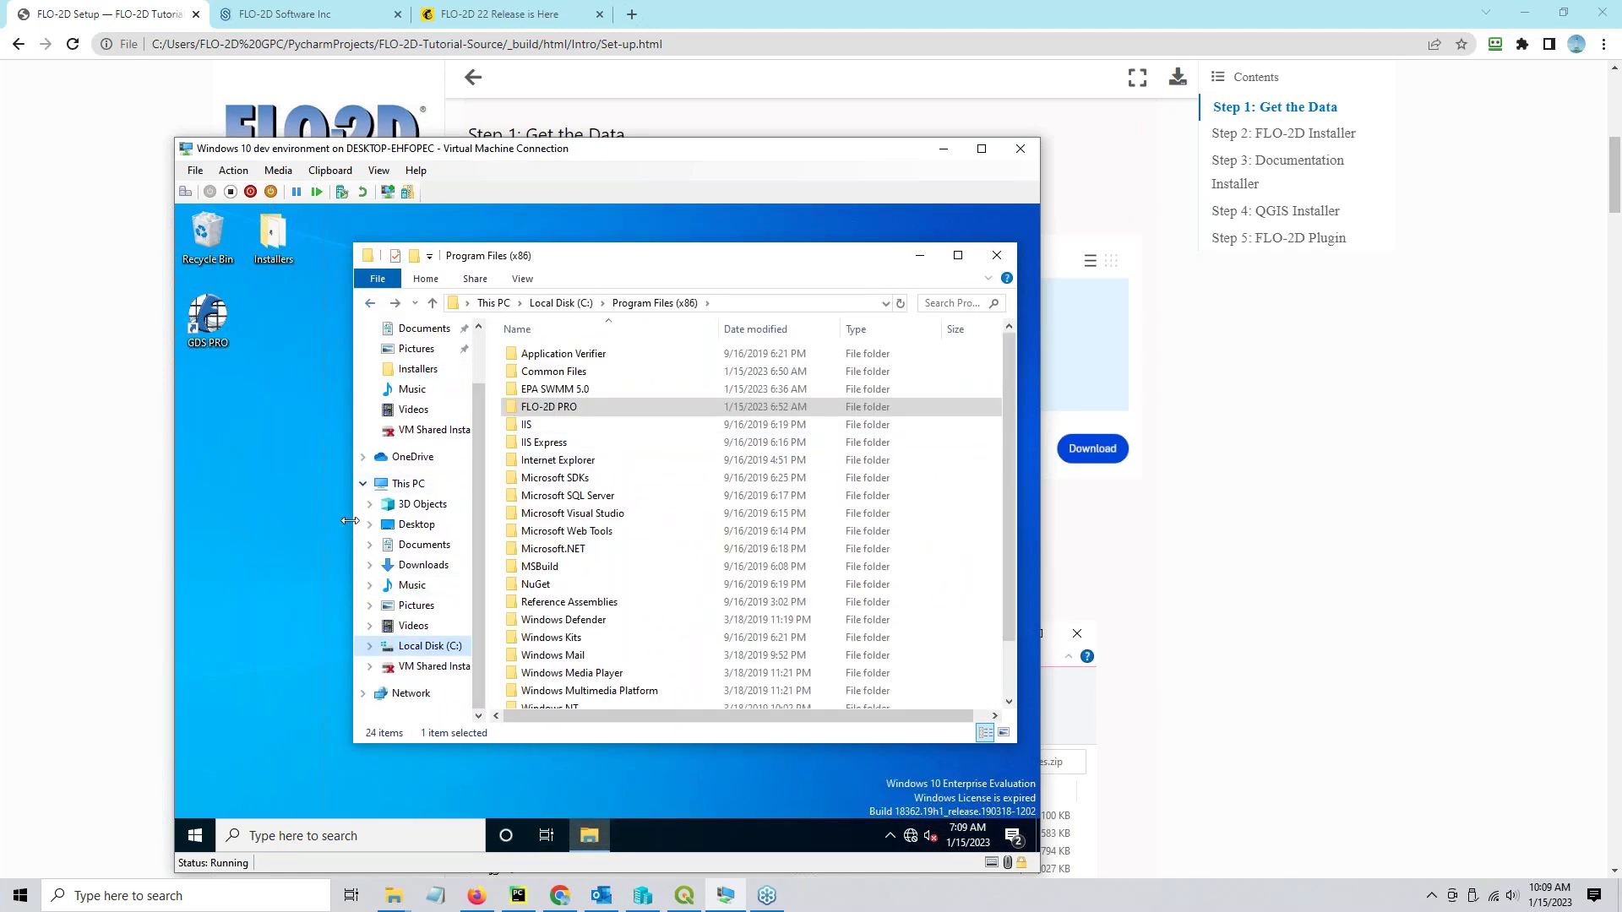
drag(350, 521, 525, 521)
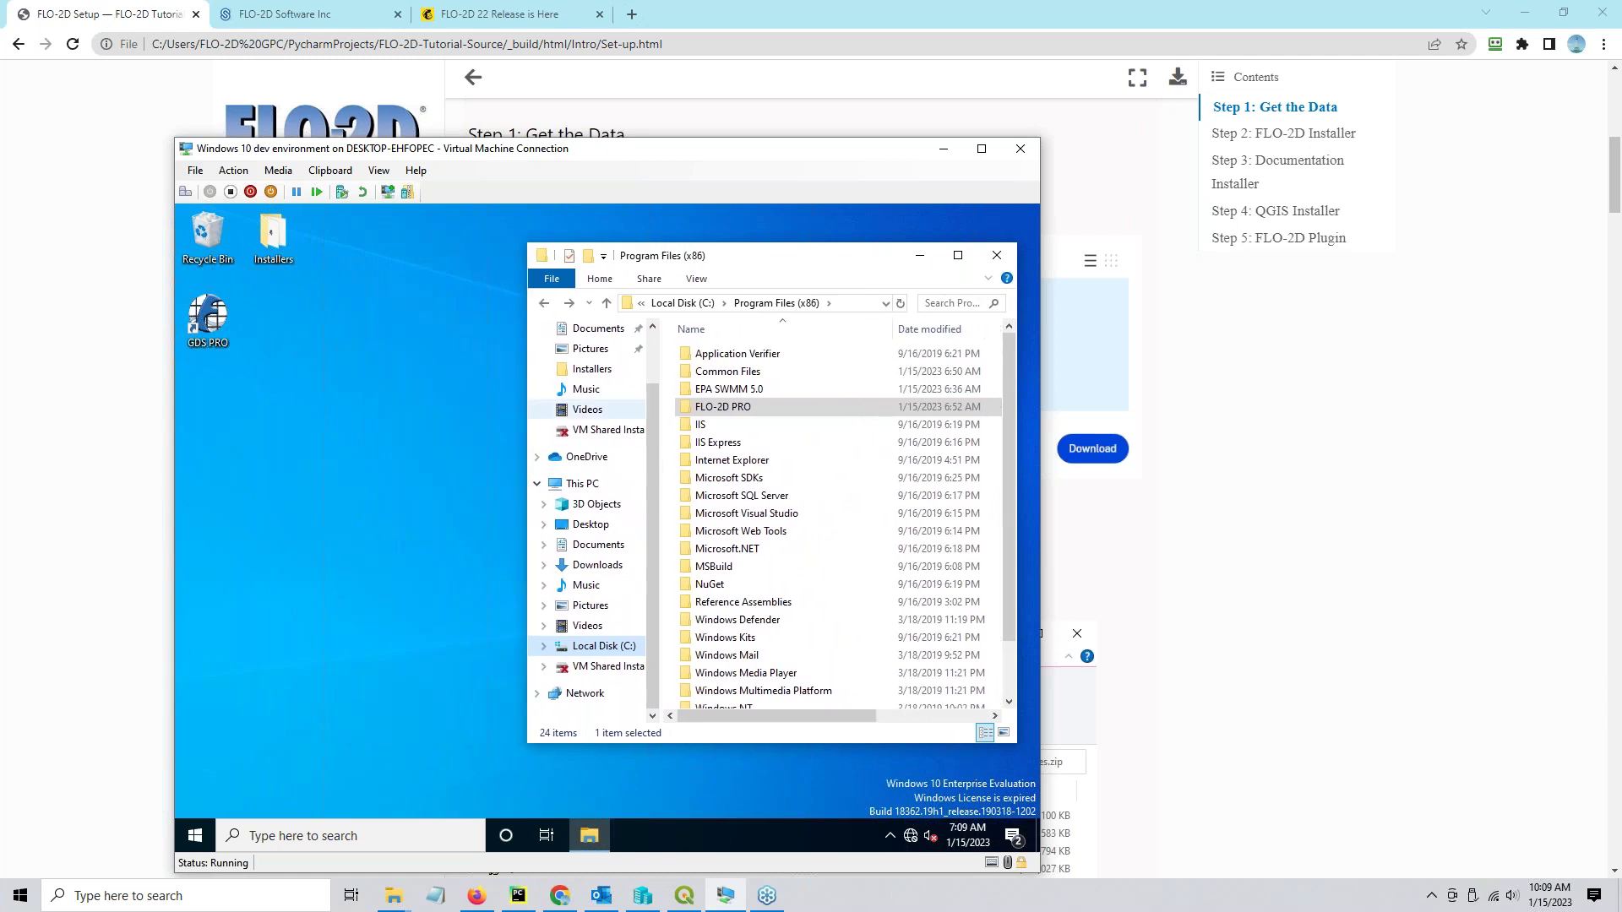
double_click(264, 259)
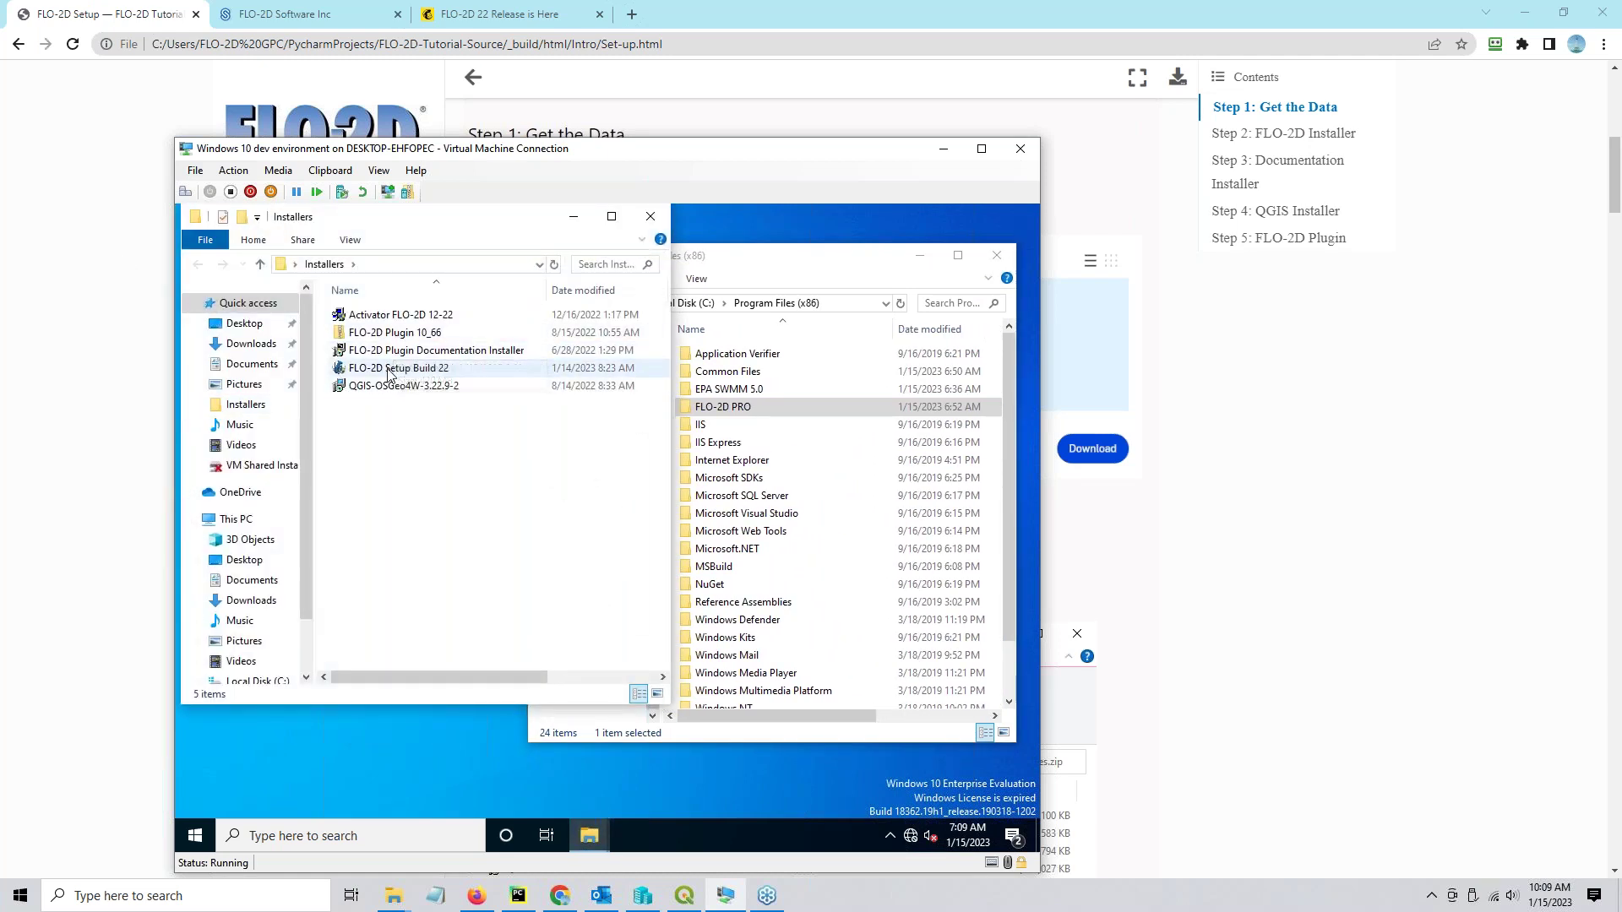
Run the FLO-2D Setup Build 22 installer and allow it to make changes to the device.
click(388, 370)
double_click(388, 370)
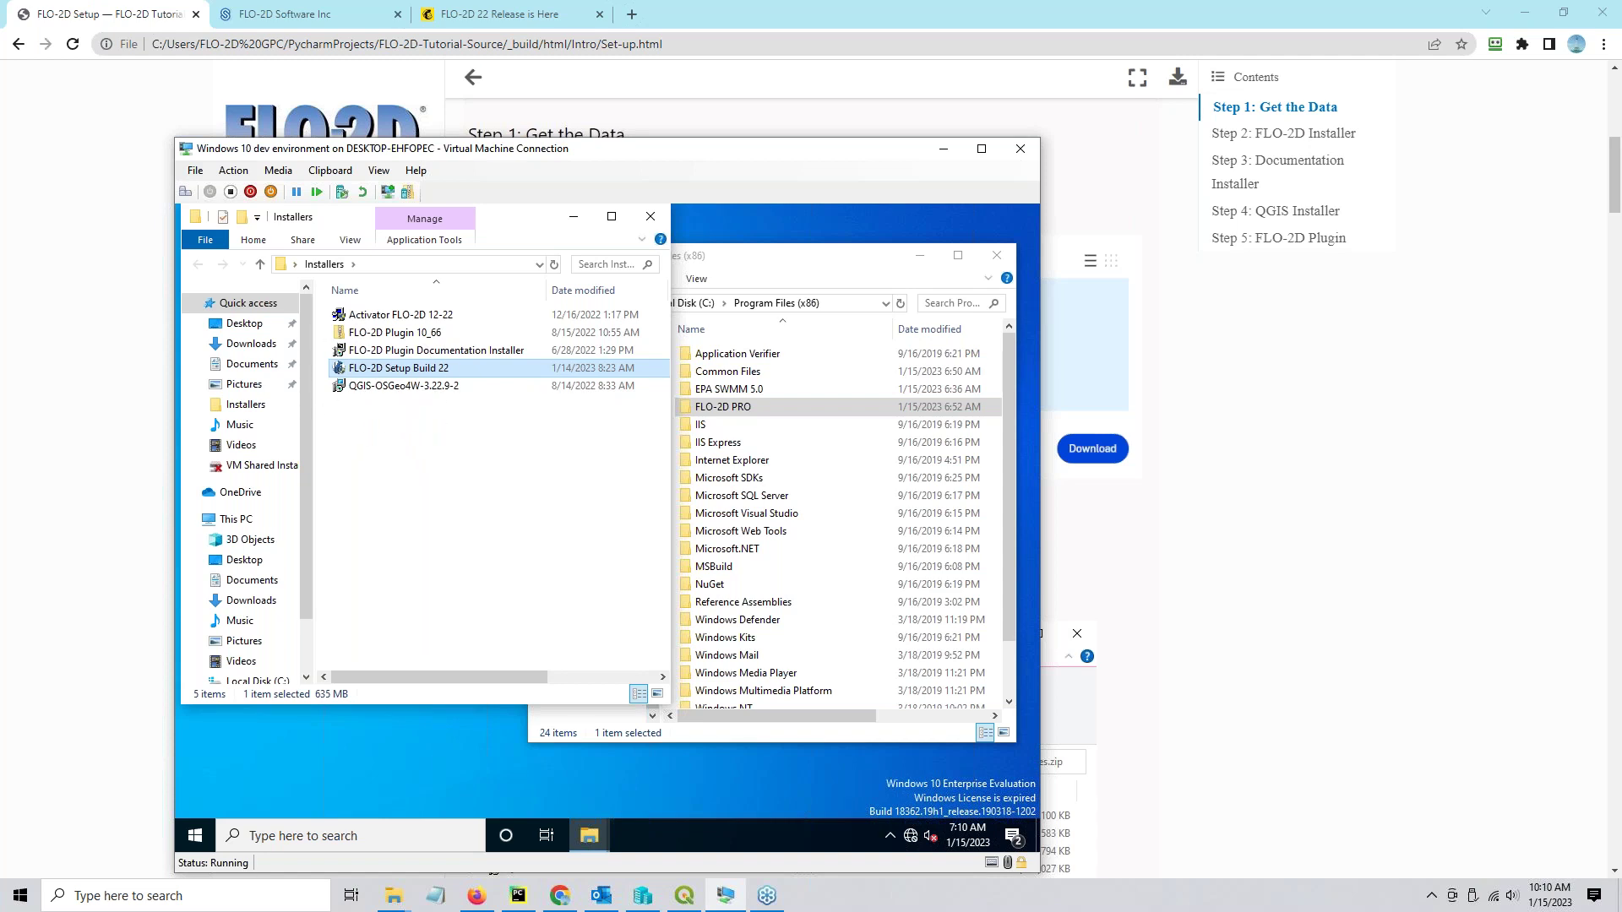
key(Return)
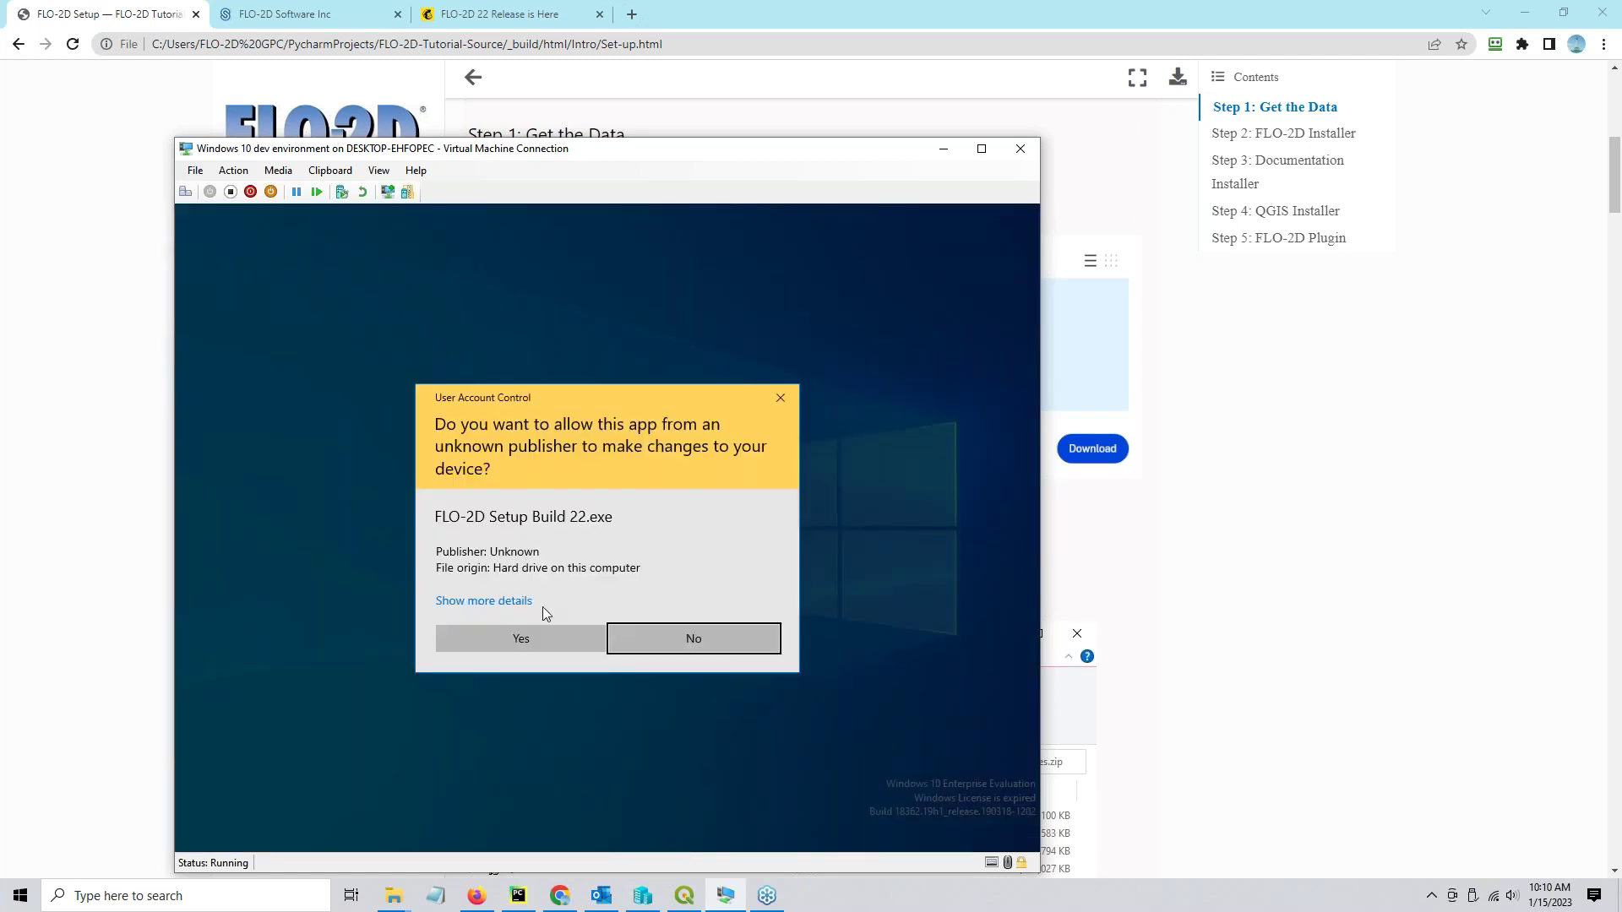
click(549, 639)
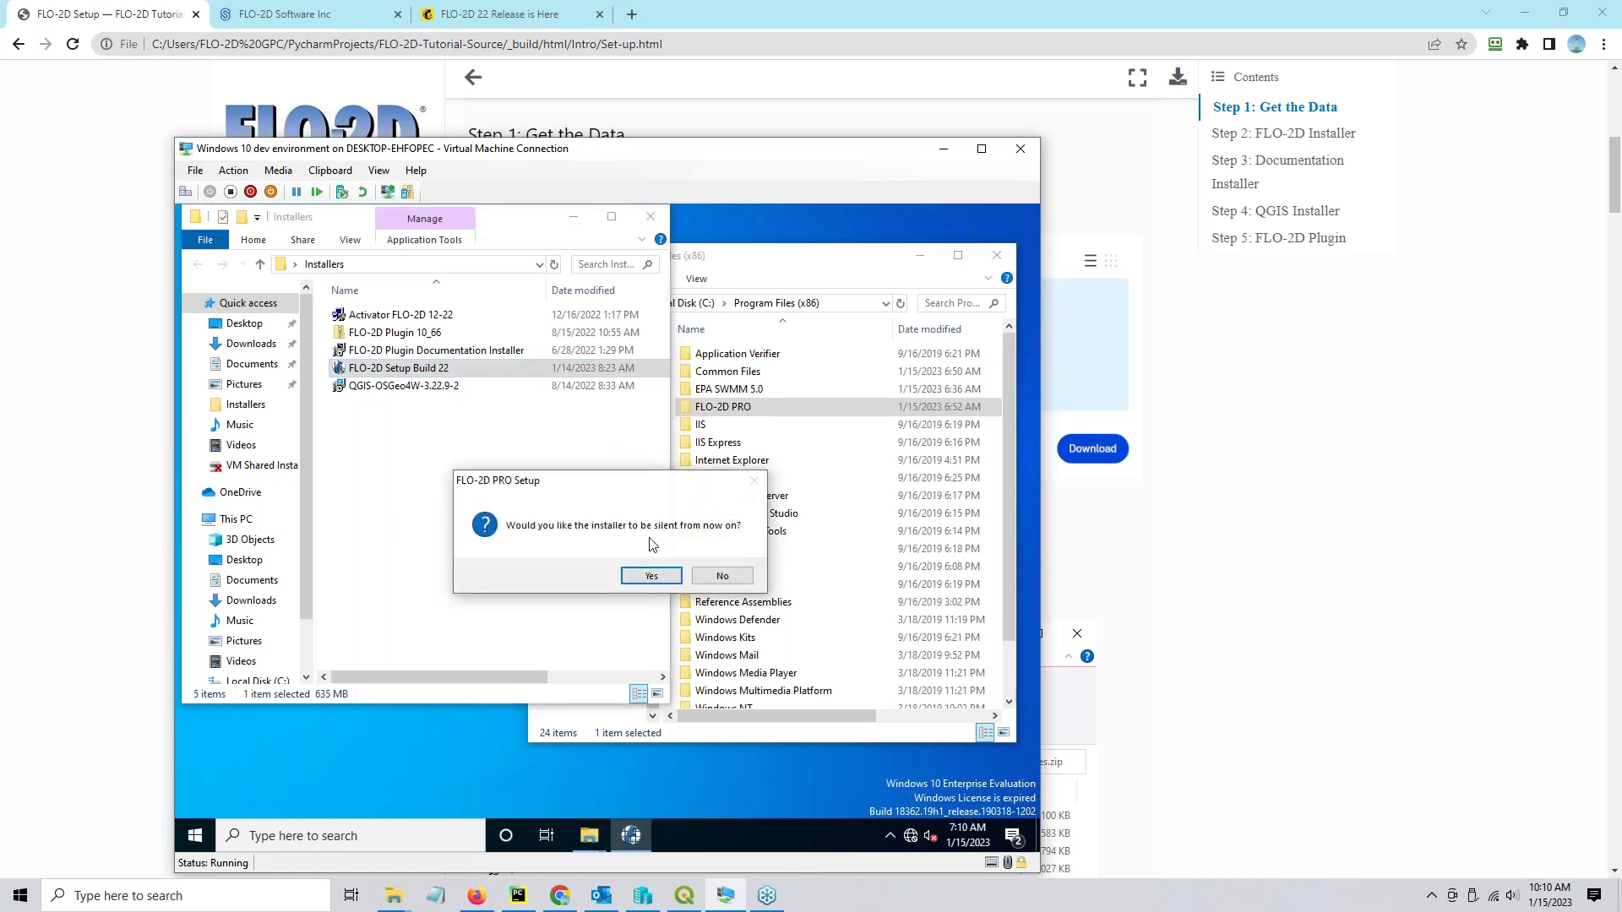
Decline the silent installation and continue to the component selection of the FLO-2D PRO setup.
click(718, 575)
click(708, 655)
click(710, 656)
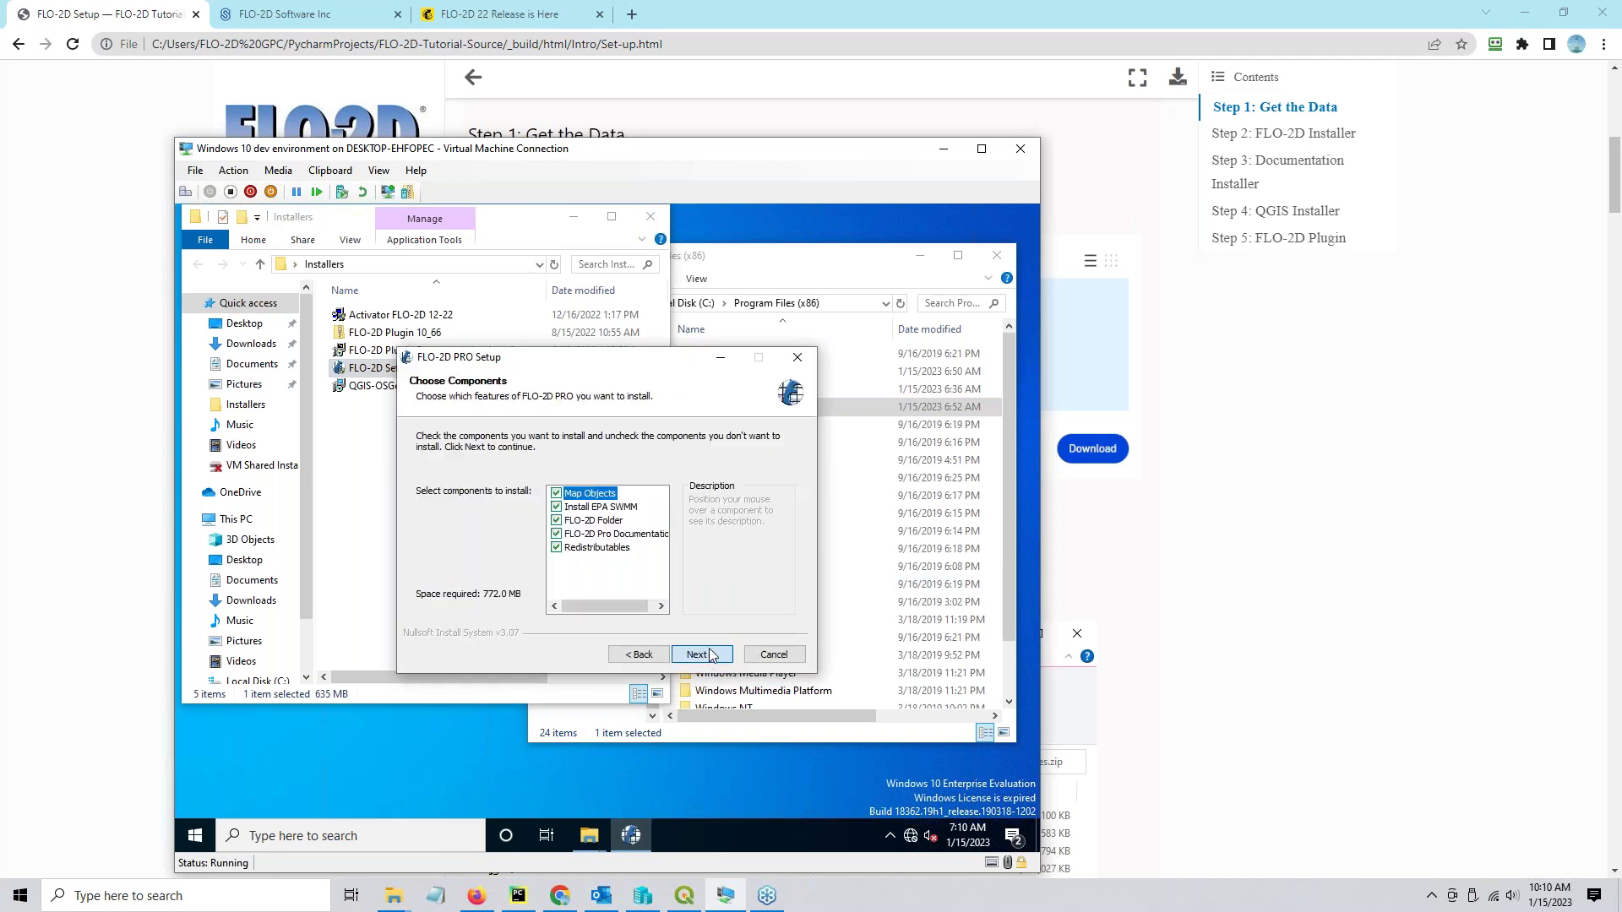
Exclude Map Objects and Install EPA SWMM from the components and install FLO-2D PRO in C:\Program Files (x86)\FLO-2D PRO.
click(556, 495)
click(556, 507)
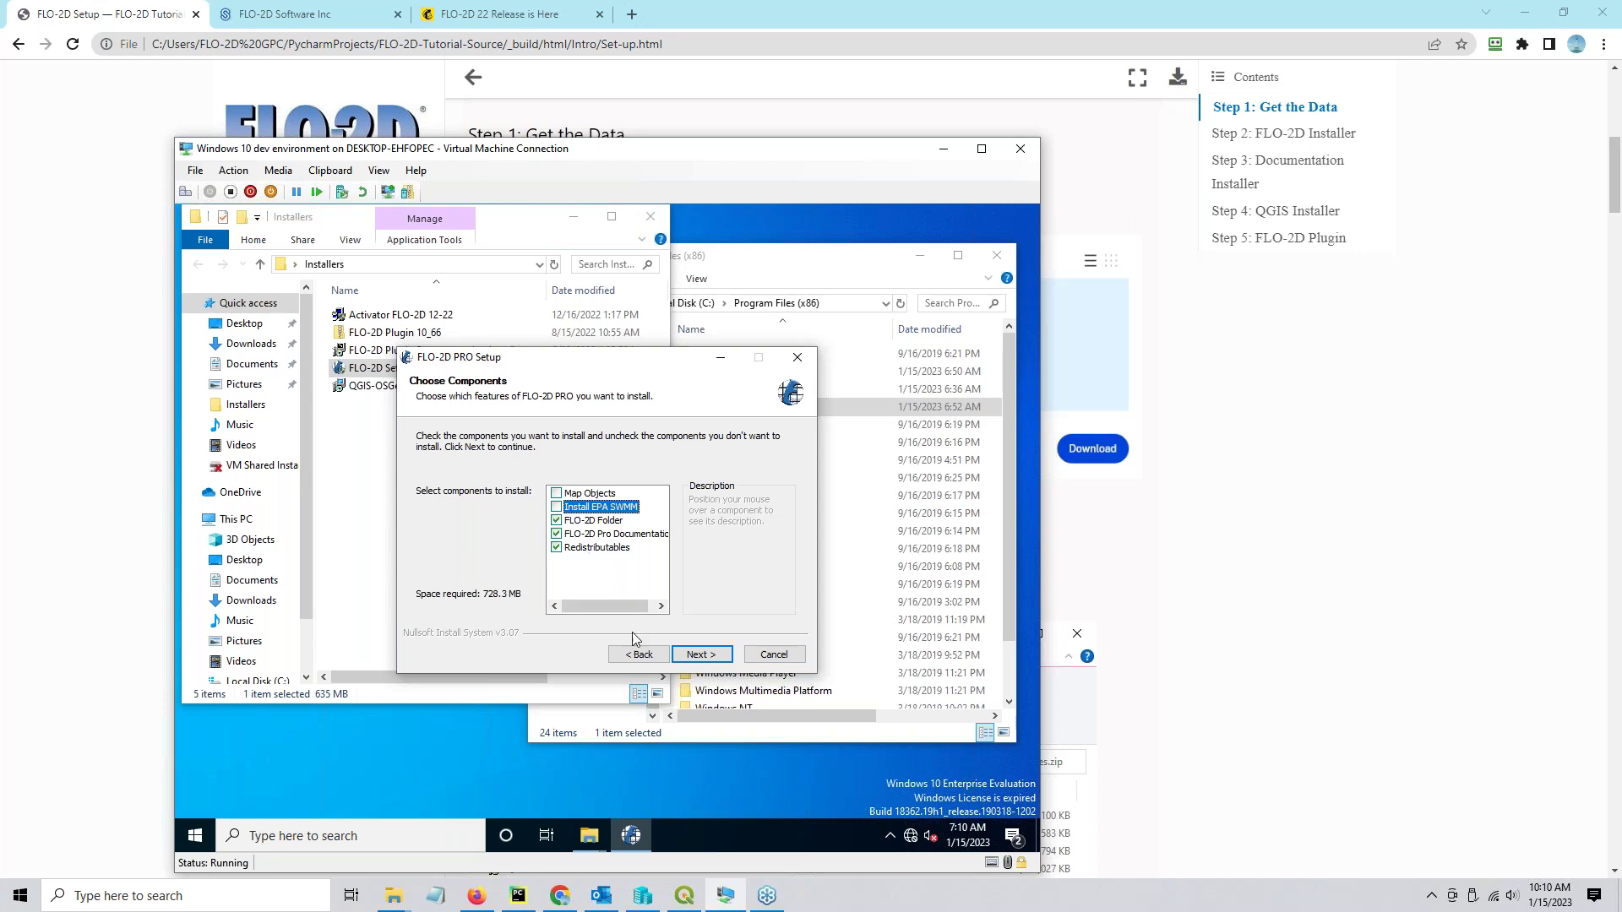
click(699, 655)
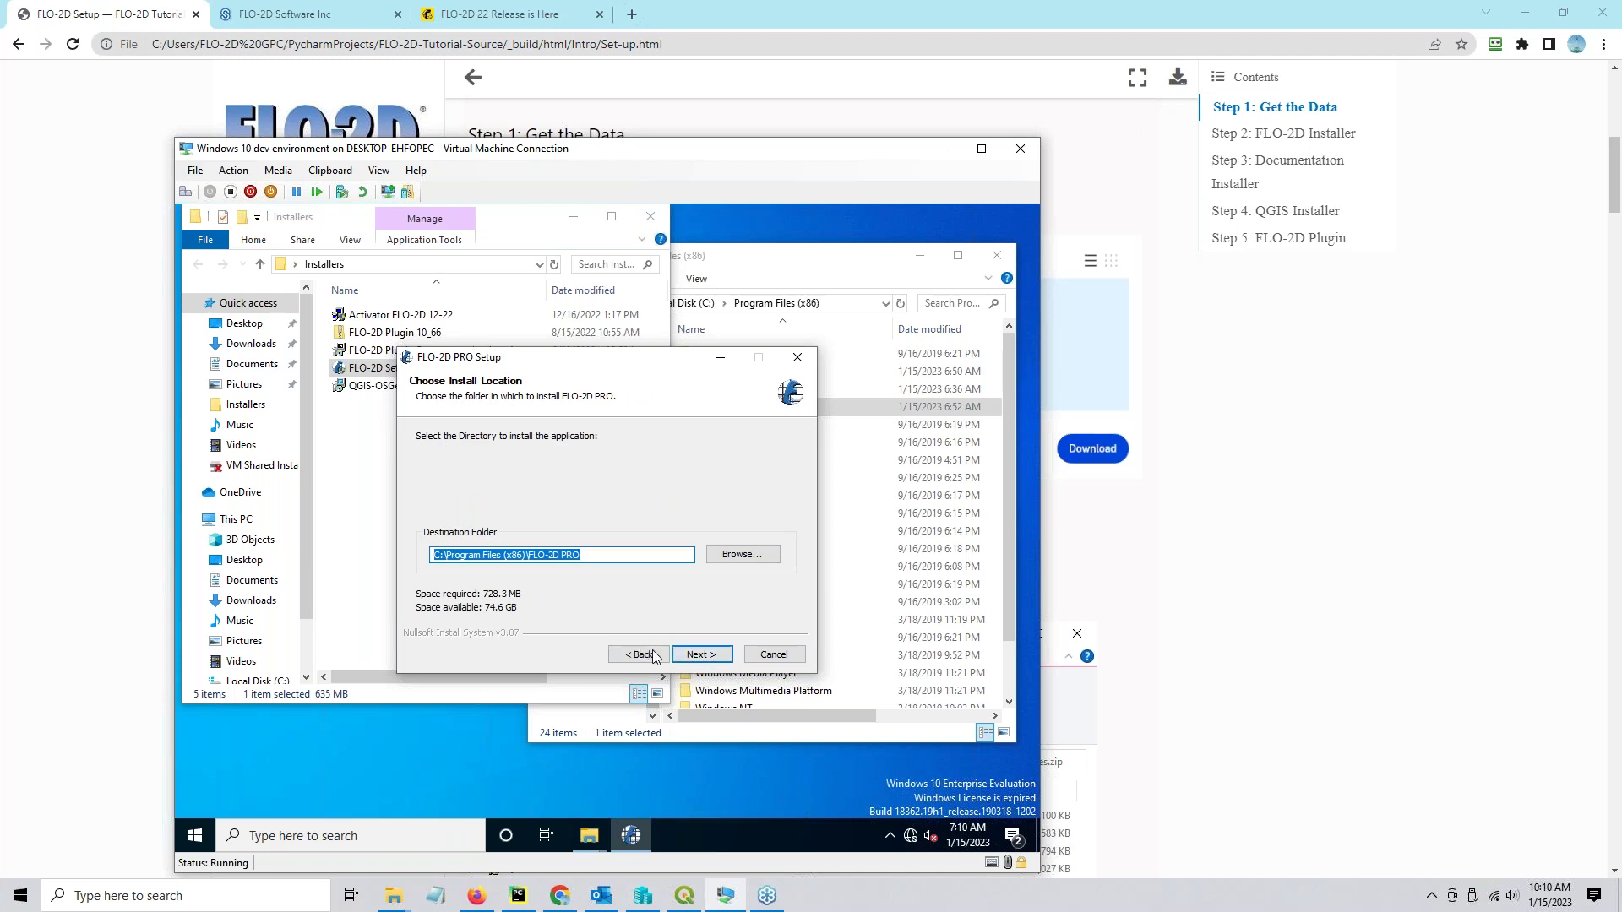
click(700, 655)
click(702, 655)
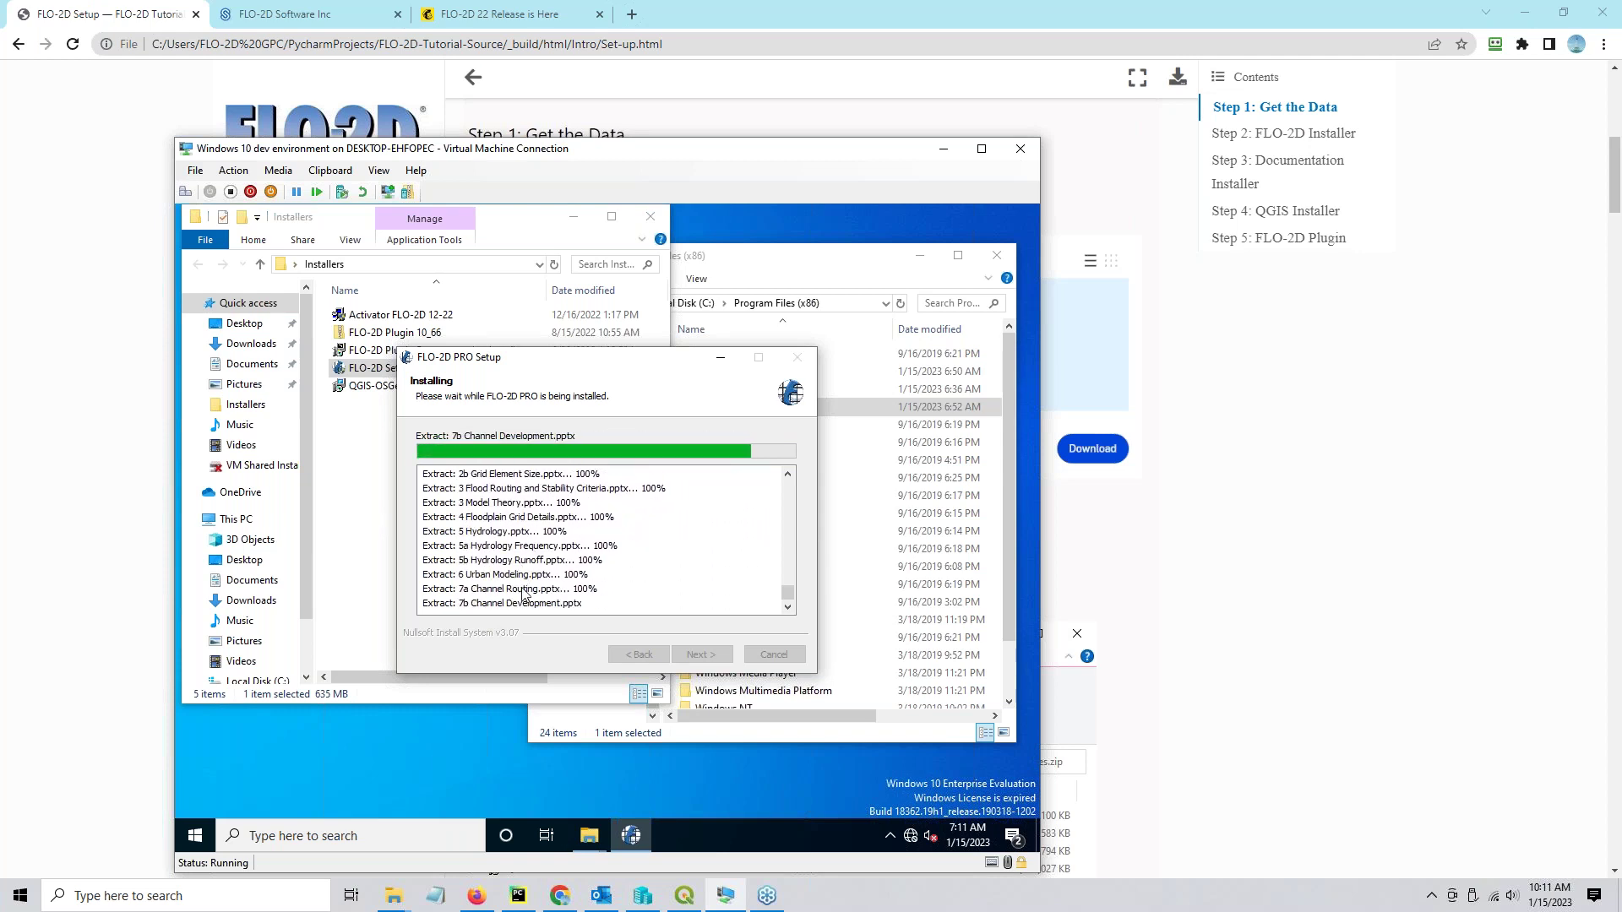
Examine the example projects in the new FLO-2D PRO Documentation folder under C:\Users\Public\Public Documents.
click(801, 264)
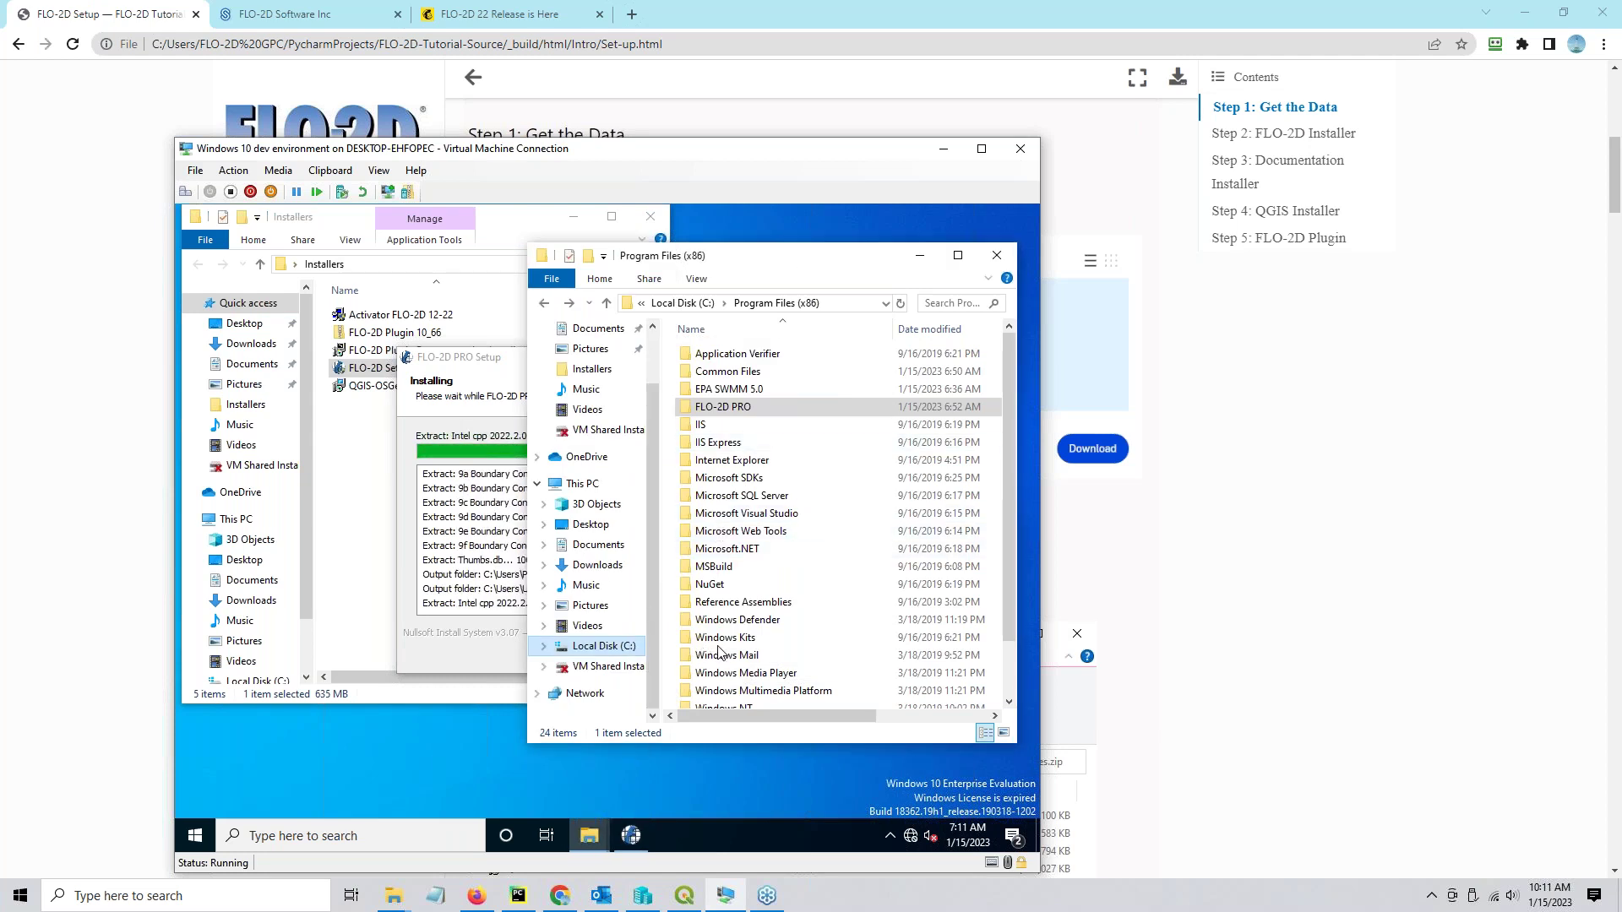
key(alt+Up)
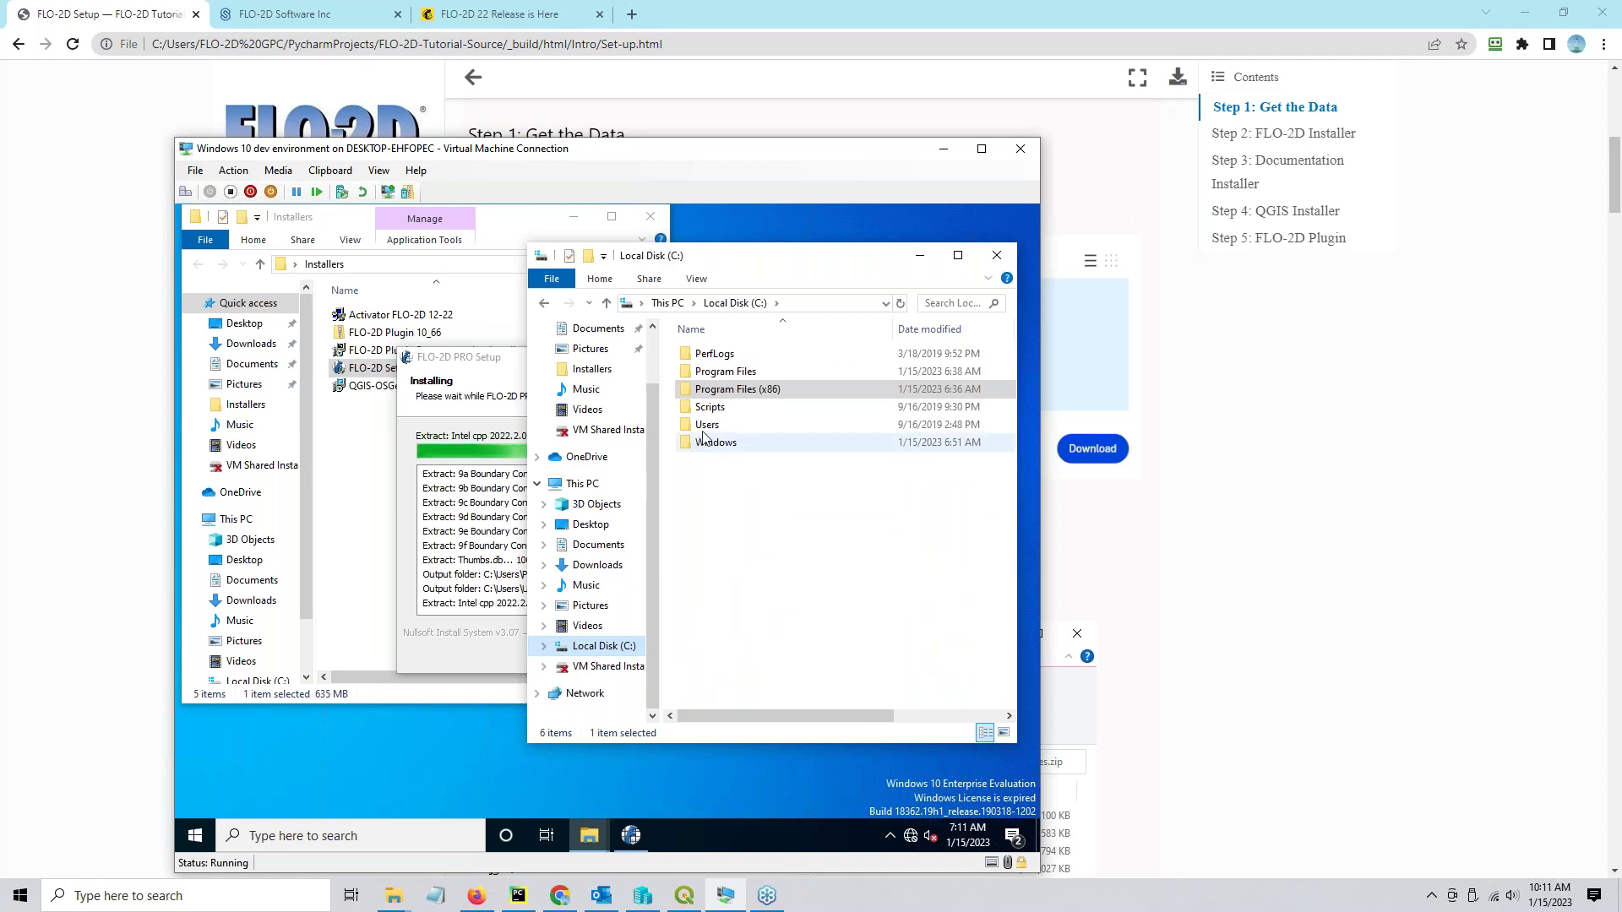
double_click(708, 425)
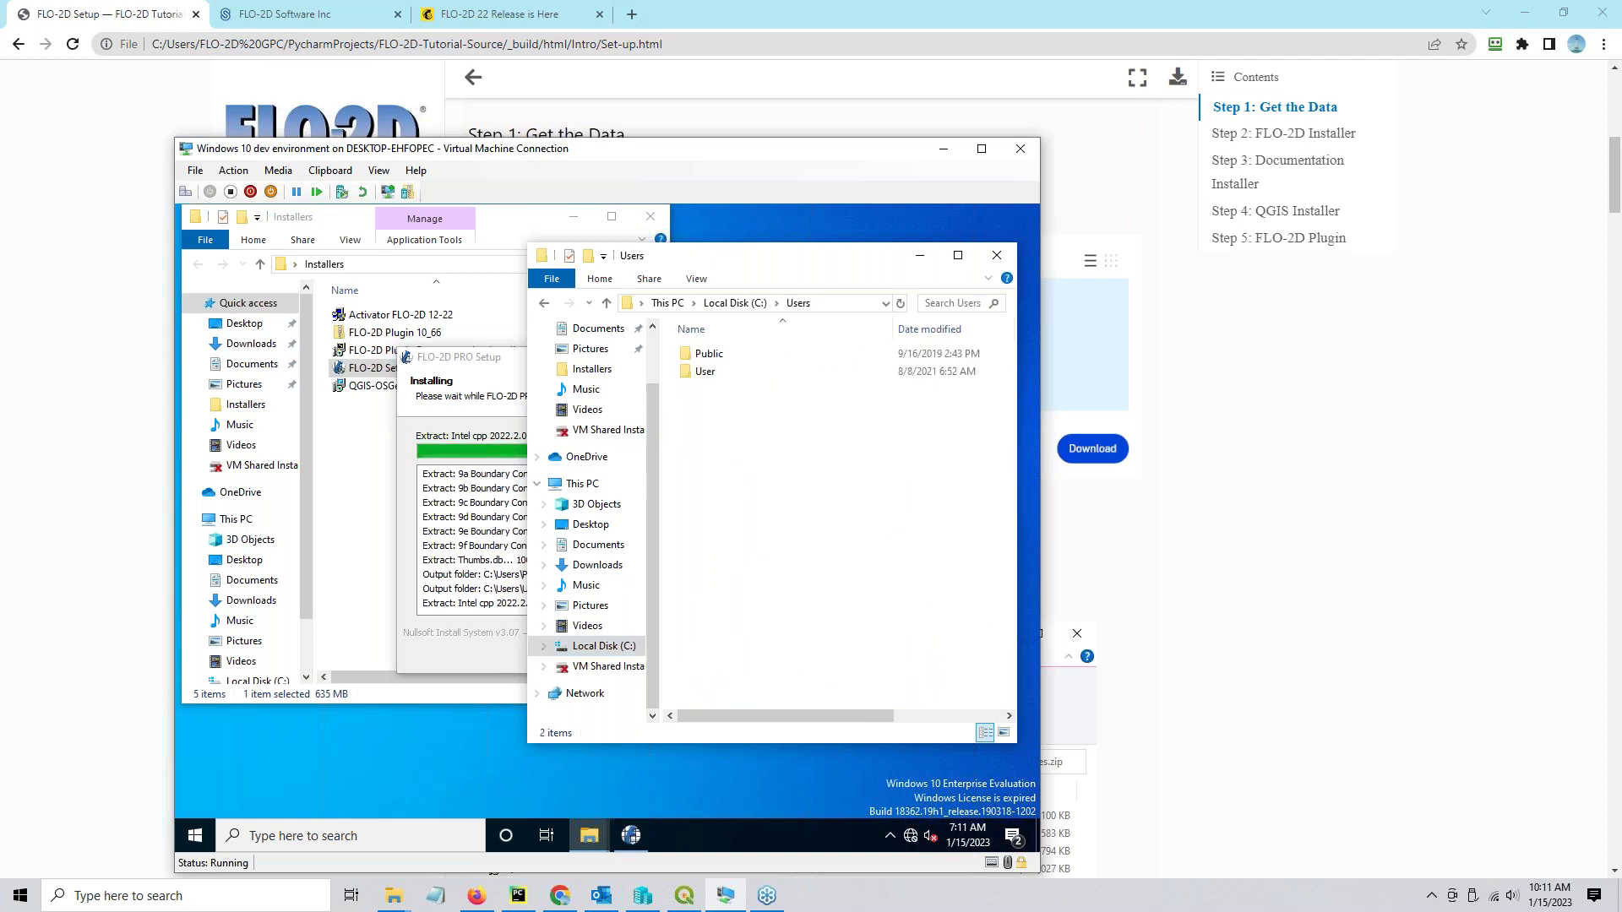
double_click(710, 353)
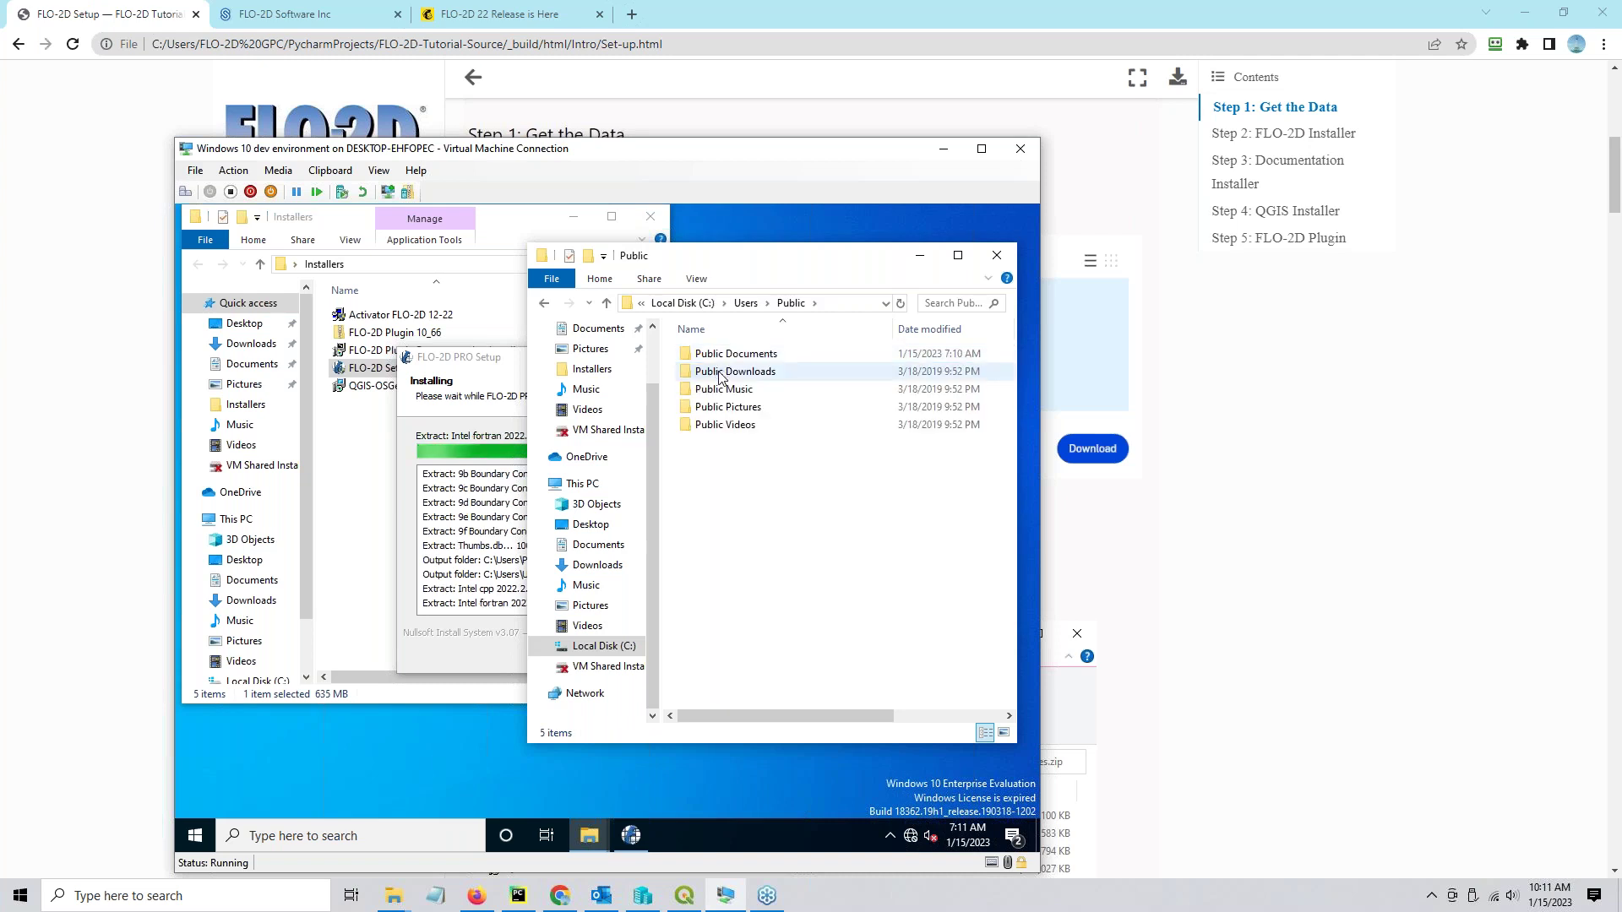
double_click(725, 355)
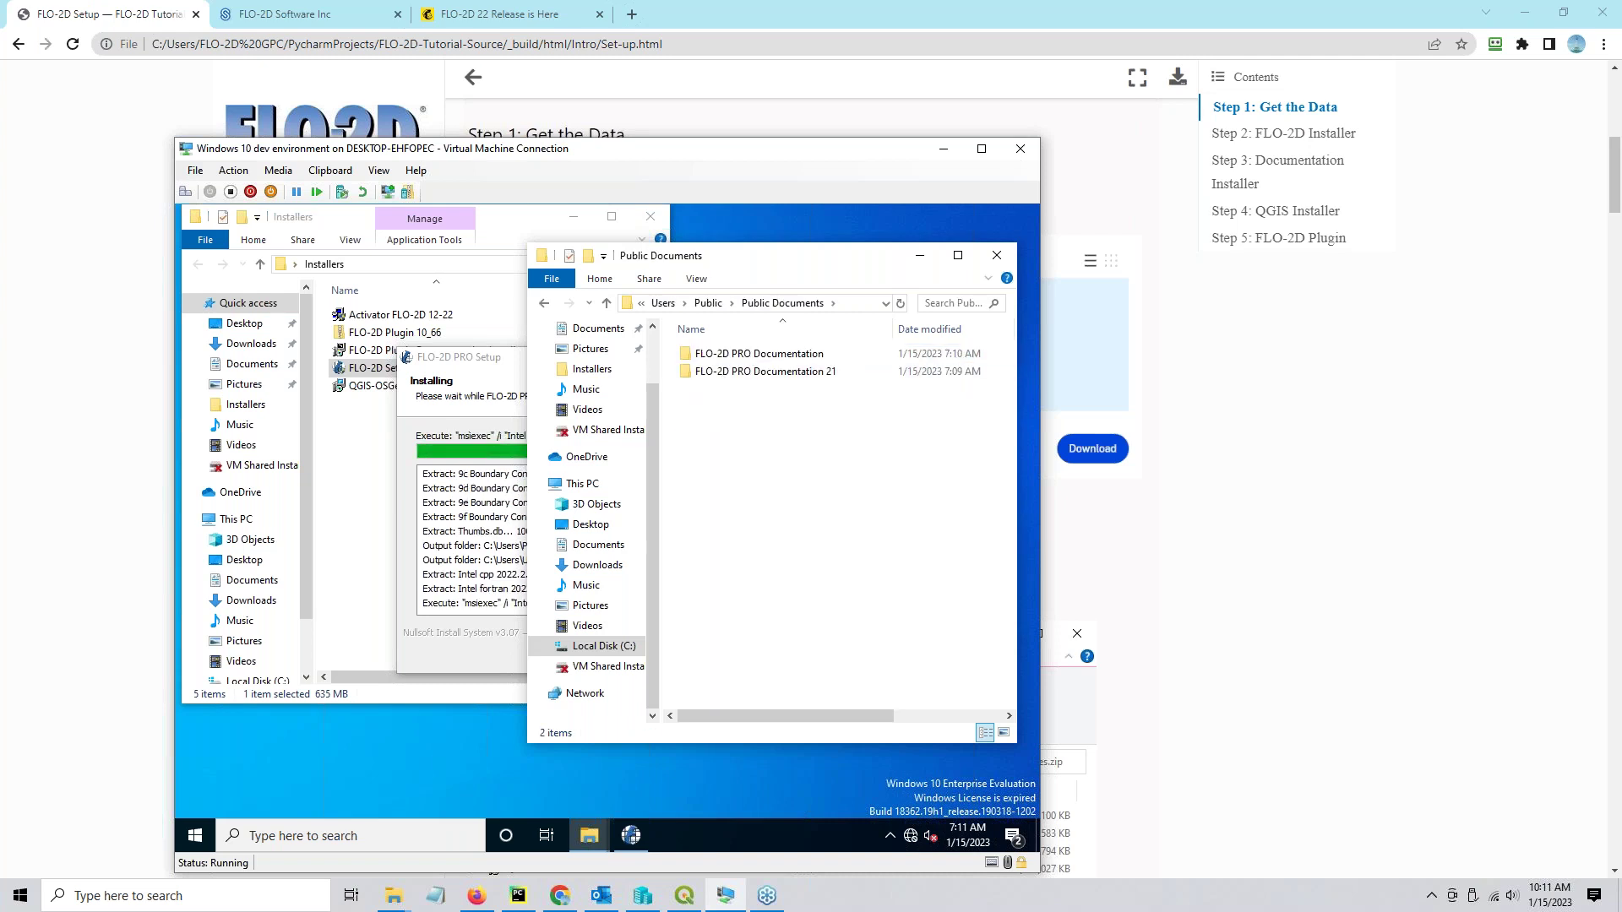
double_click(725, 353)
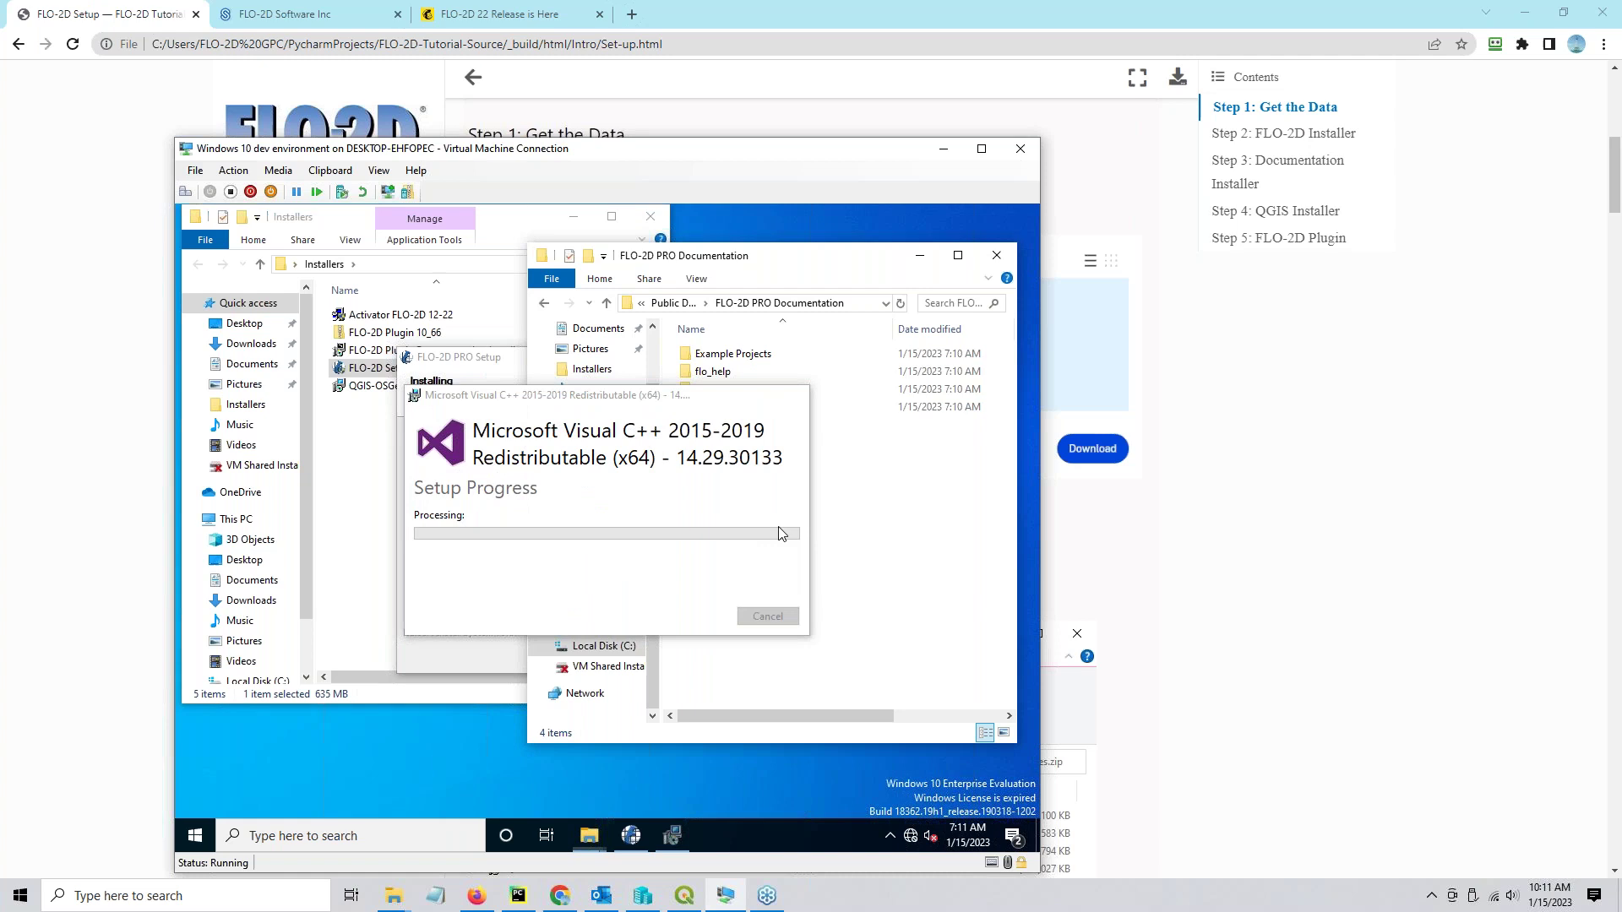
double_click(718, 355)
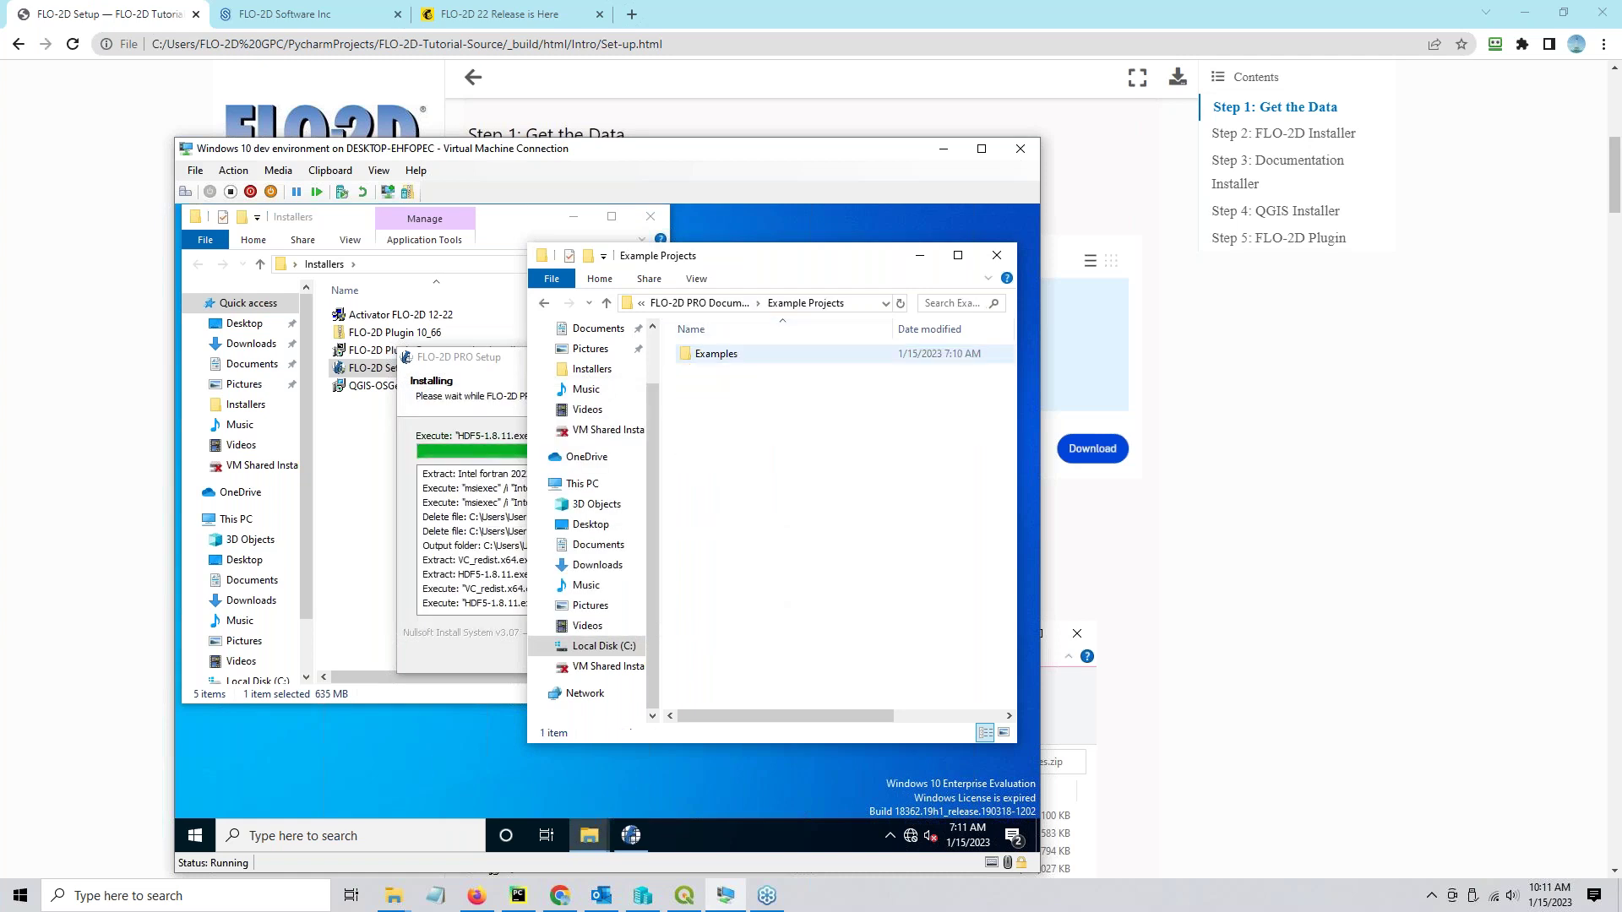
double_click(719, 355)
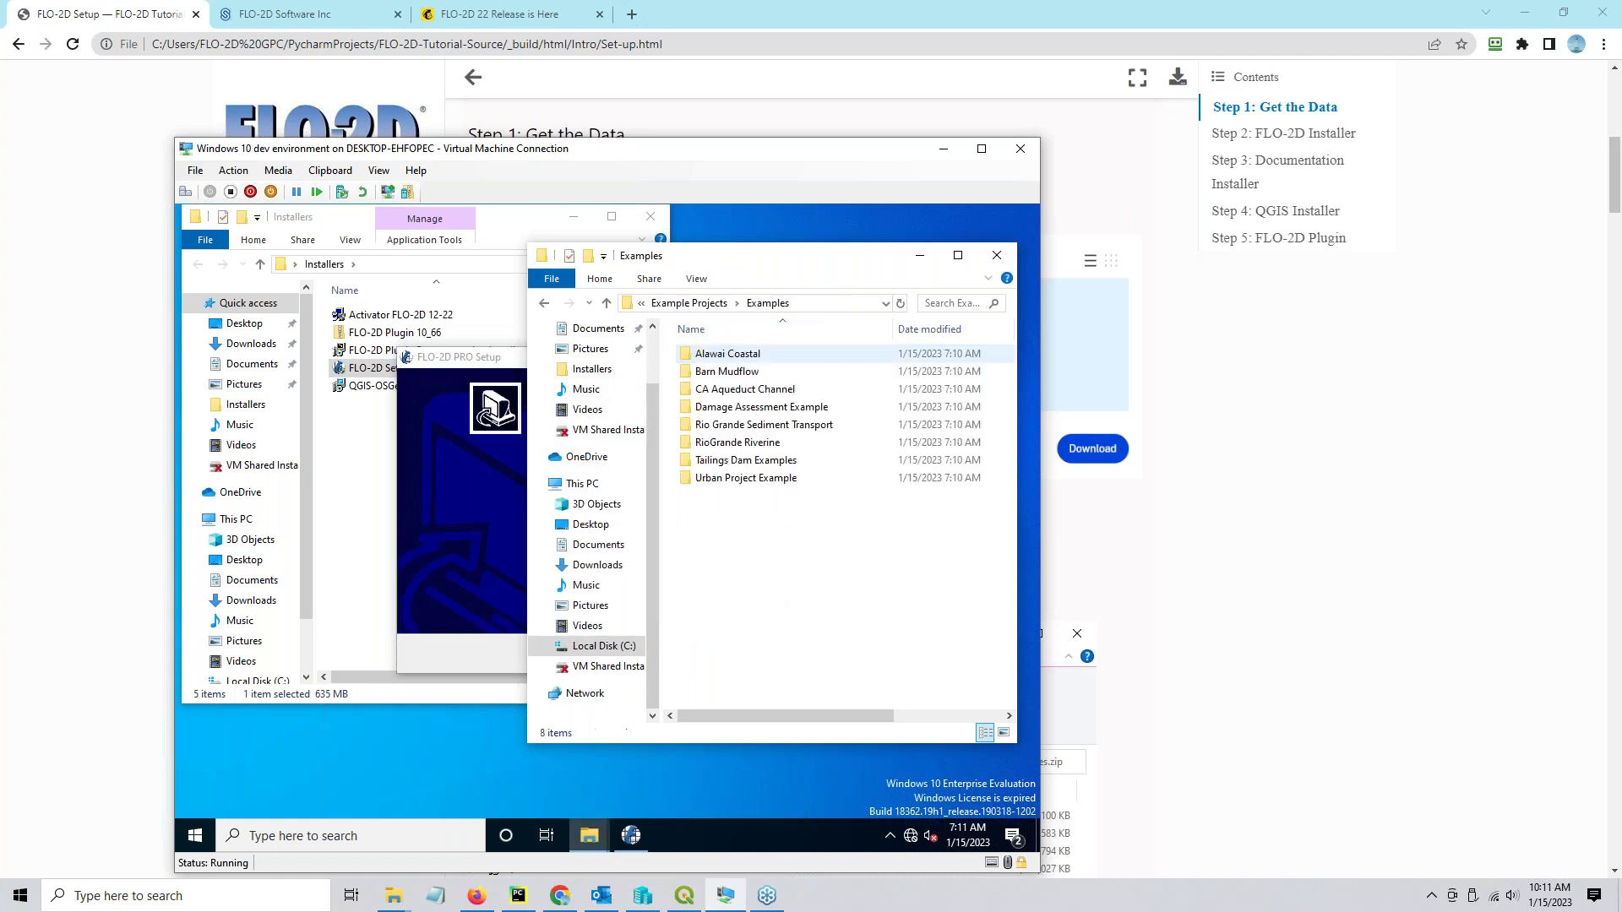
click(700, 305)
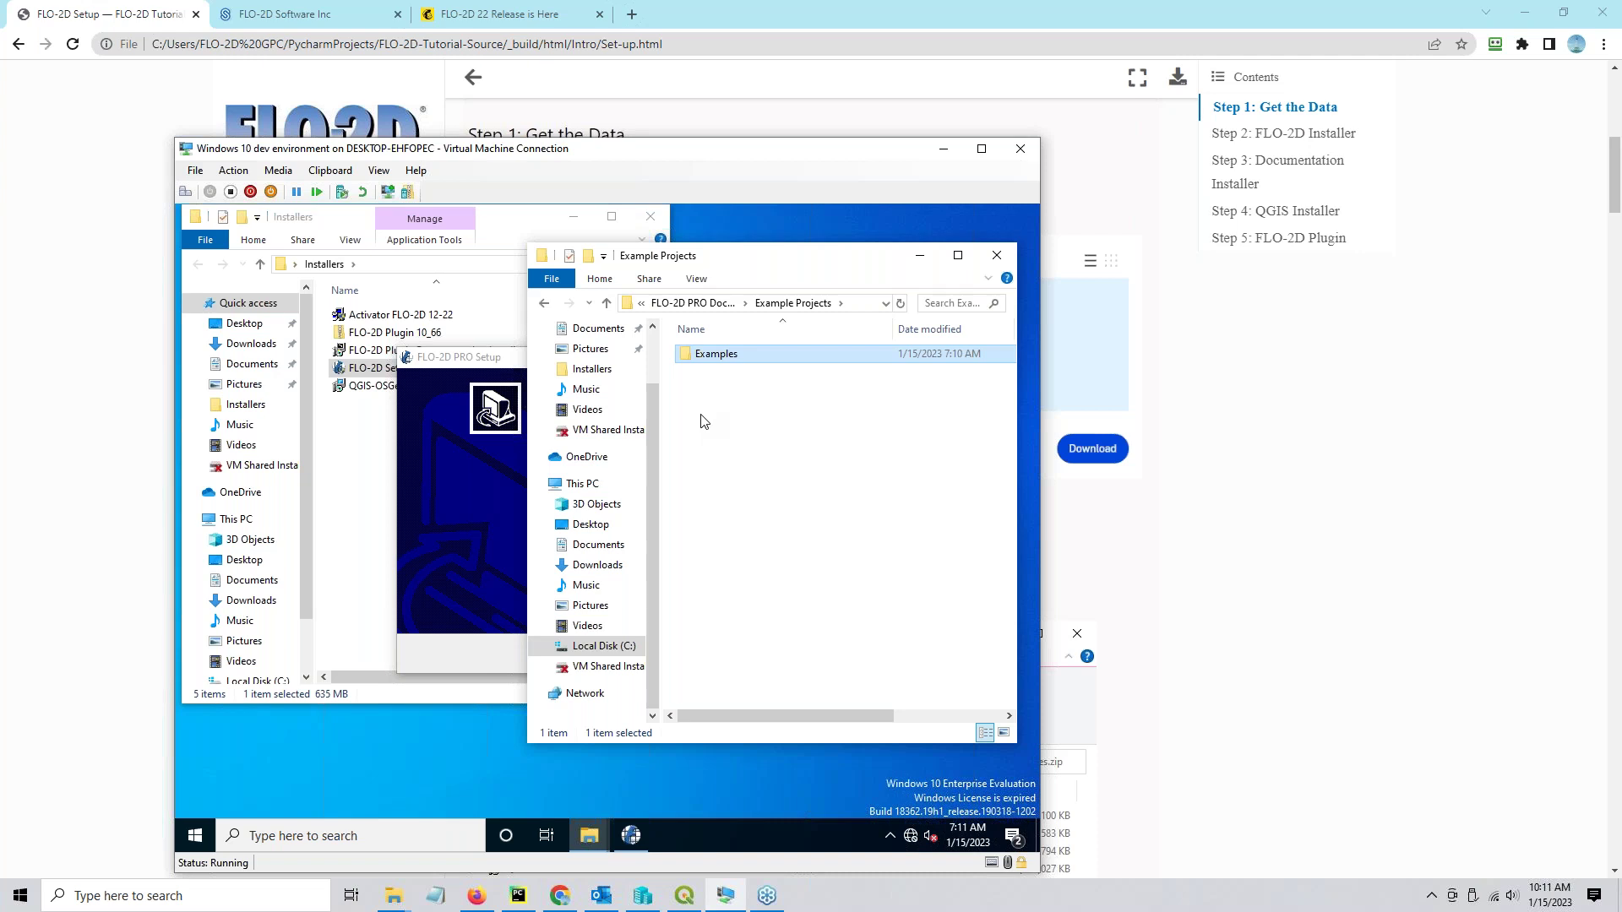
Return to the FLO-2D PRO setup wizard and finish it.
click(454, 379)
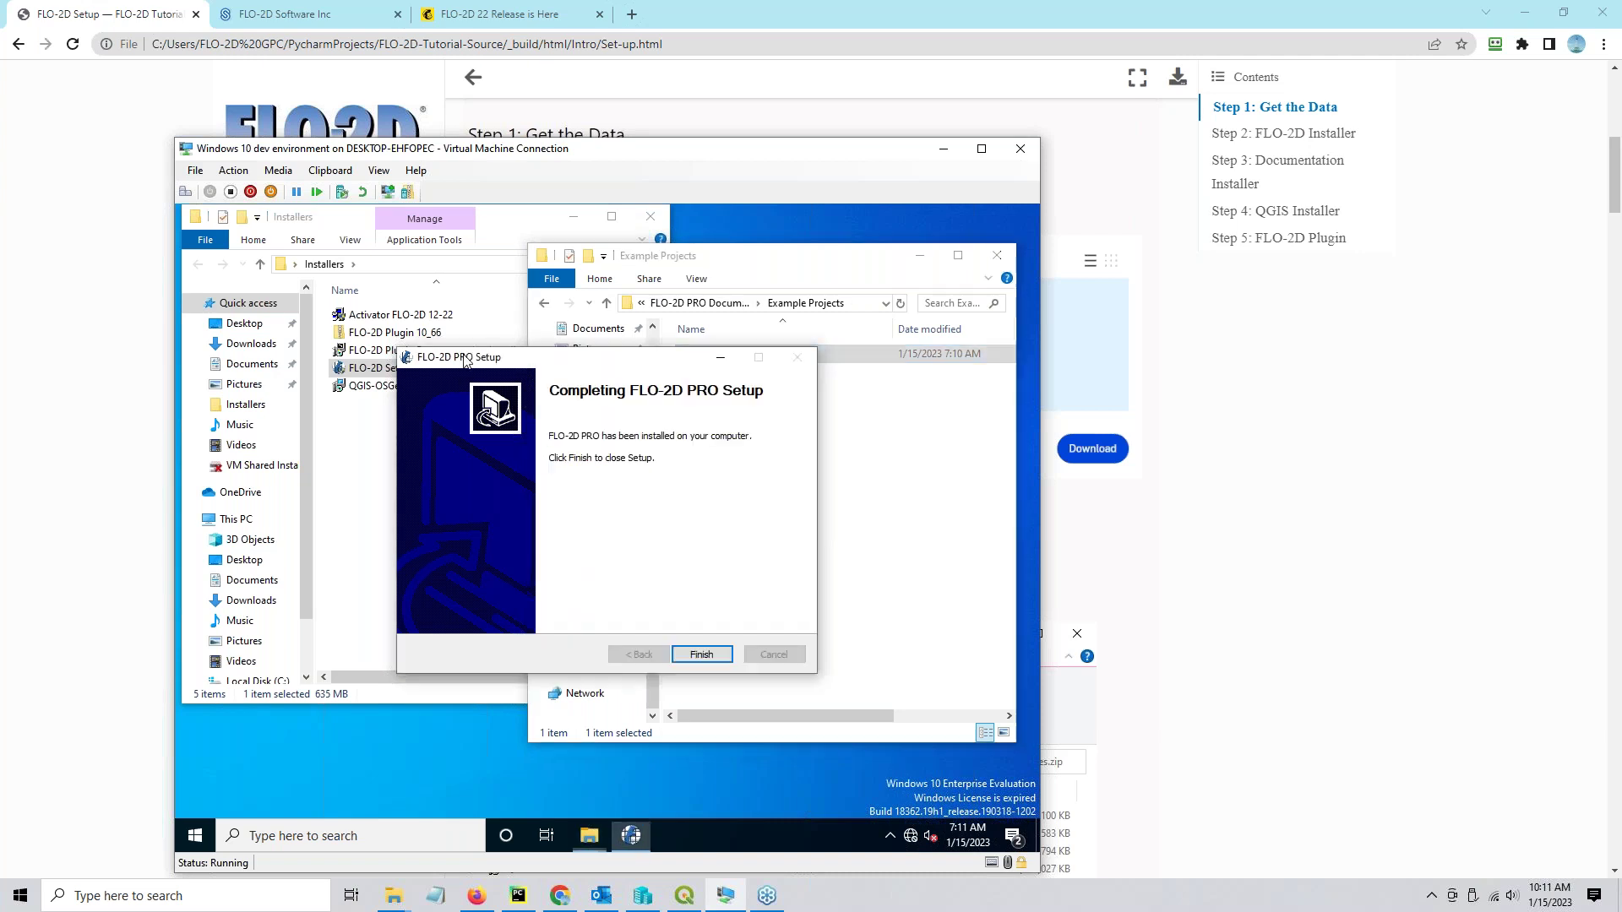
click(698, 656)
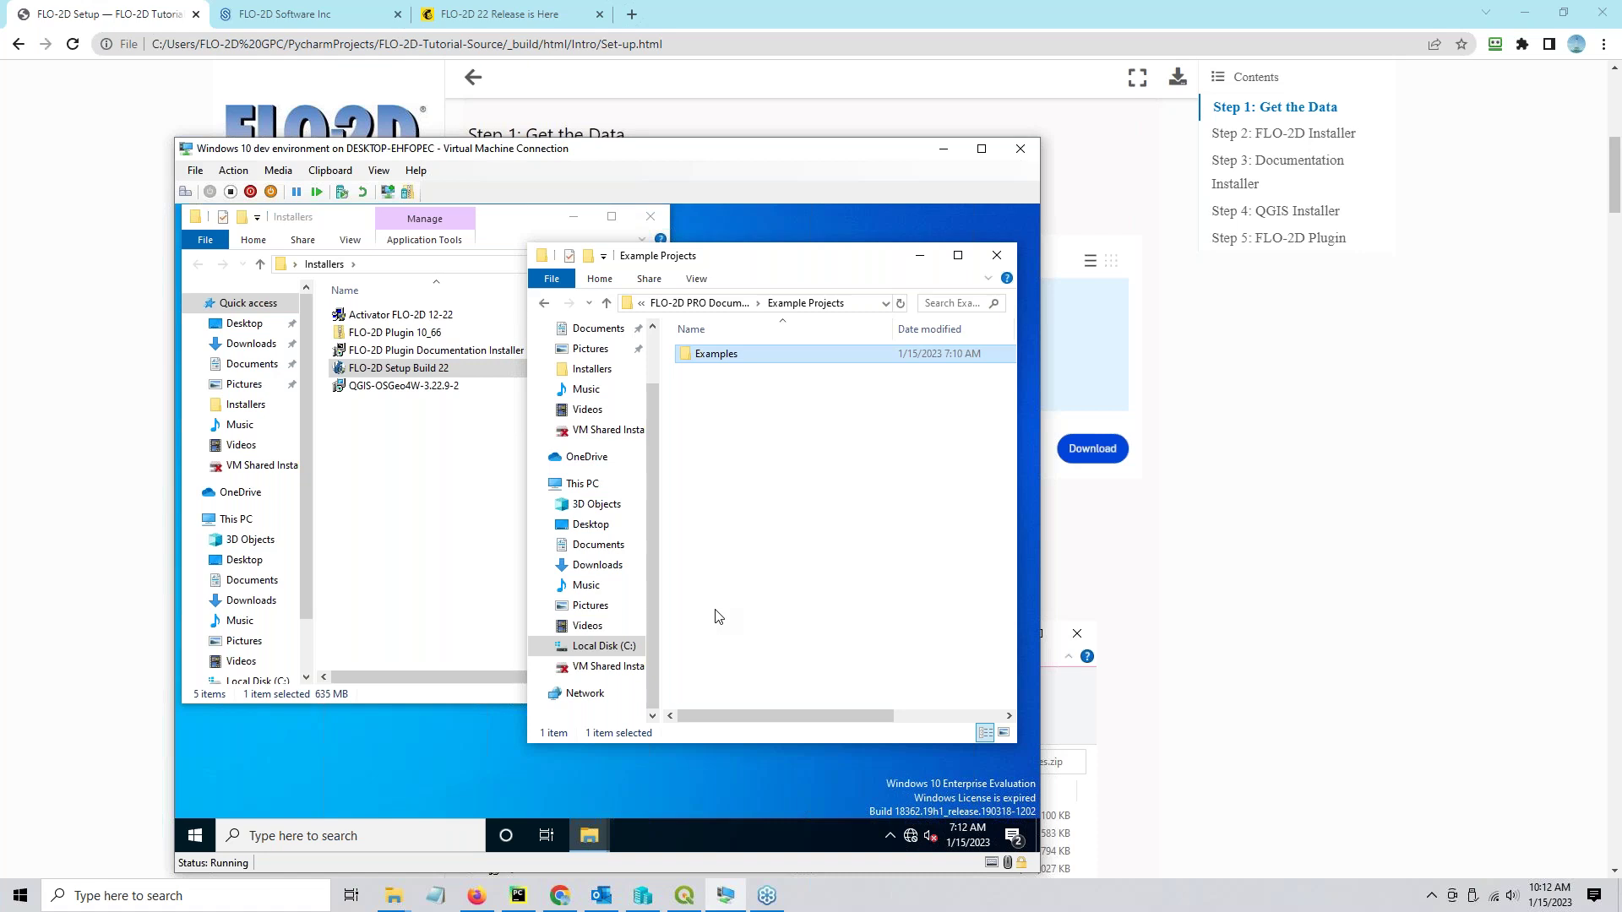
Review the Examples folder and the flo_help Manuals folder of the new FLO-2D PRO Documentation.
double_click(688, 355)
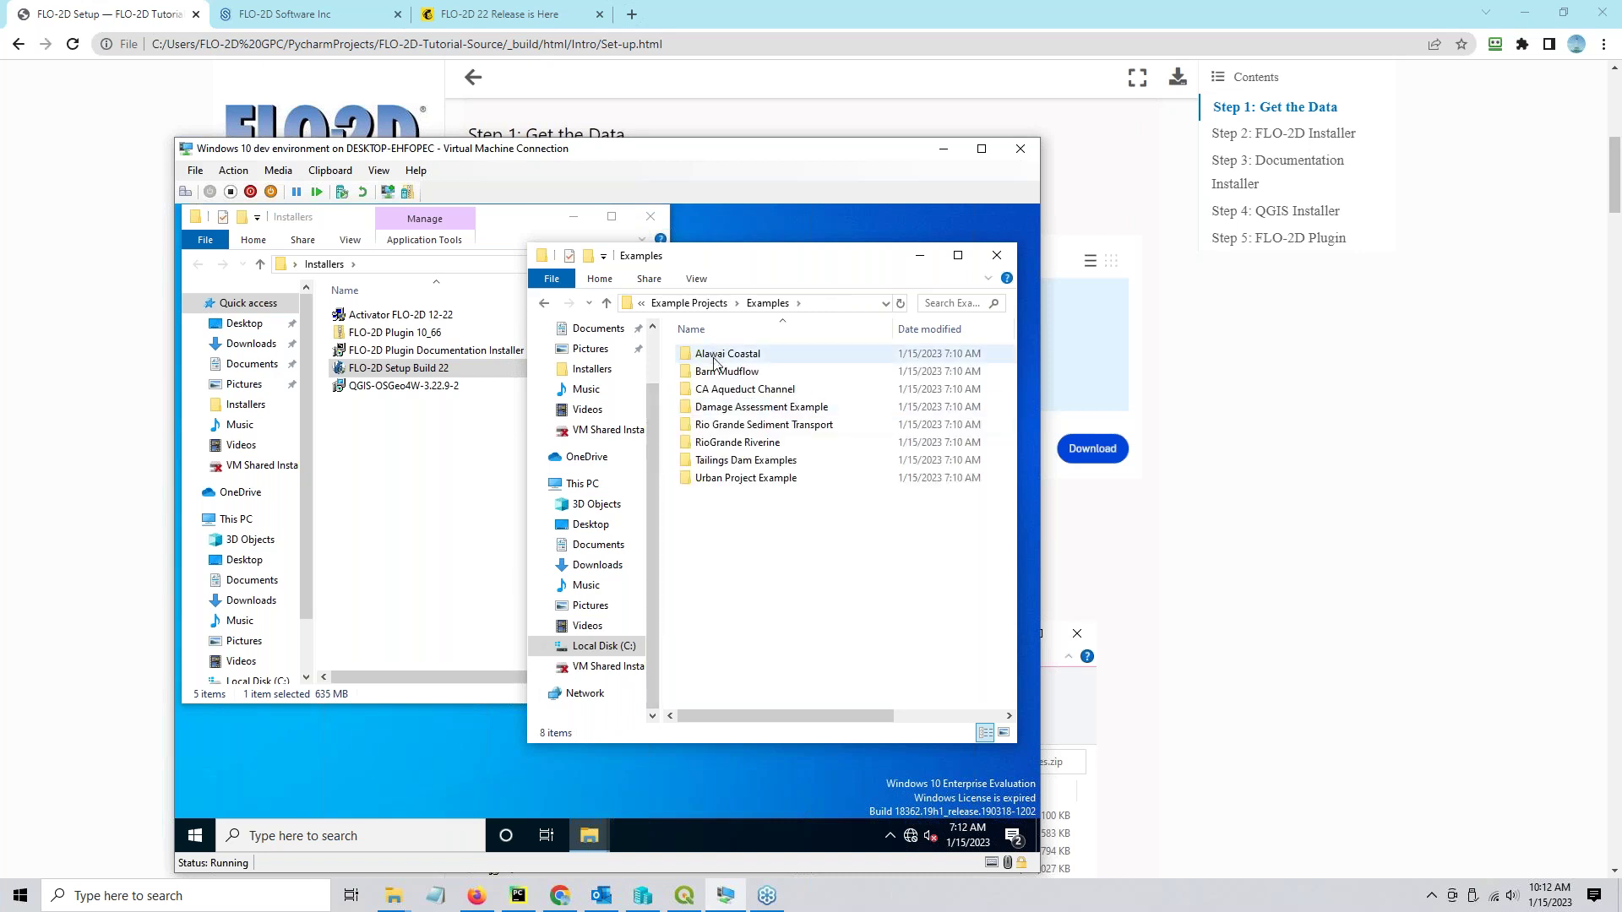
click(689, 303)
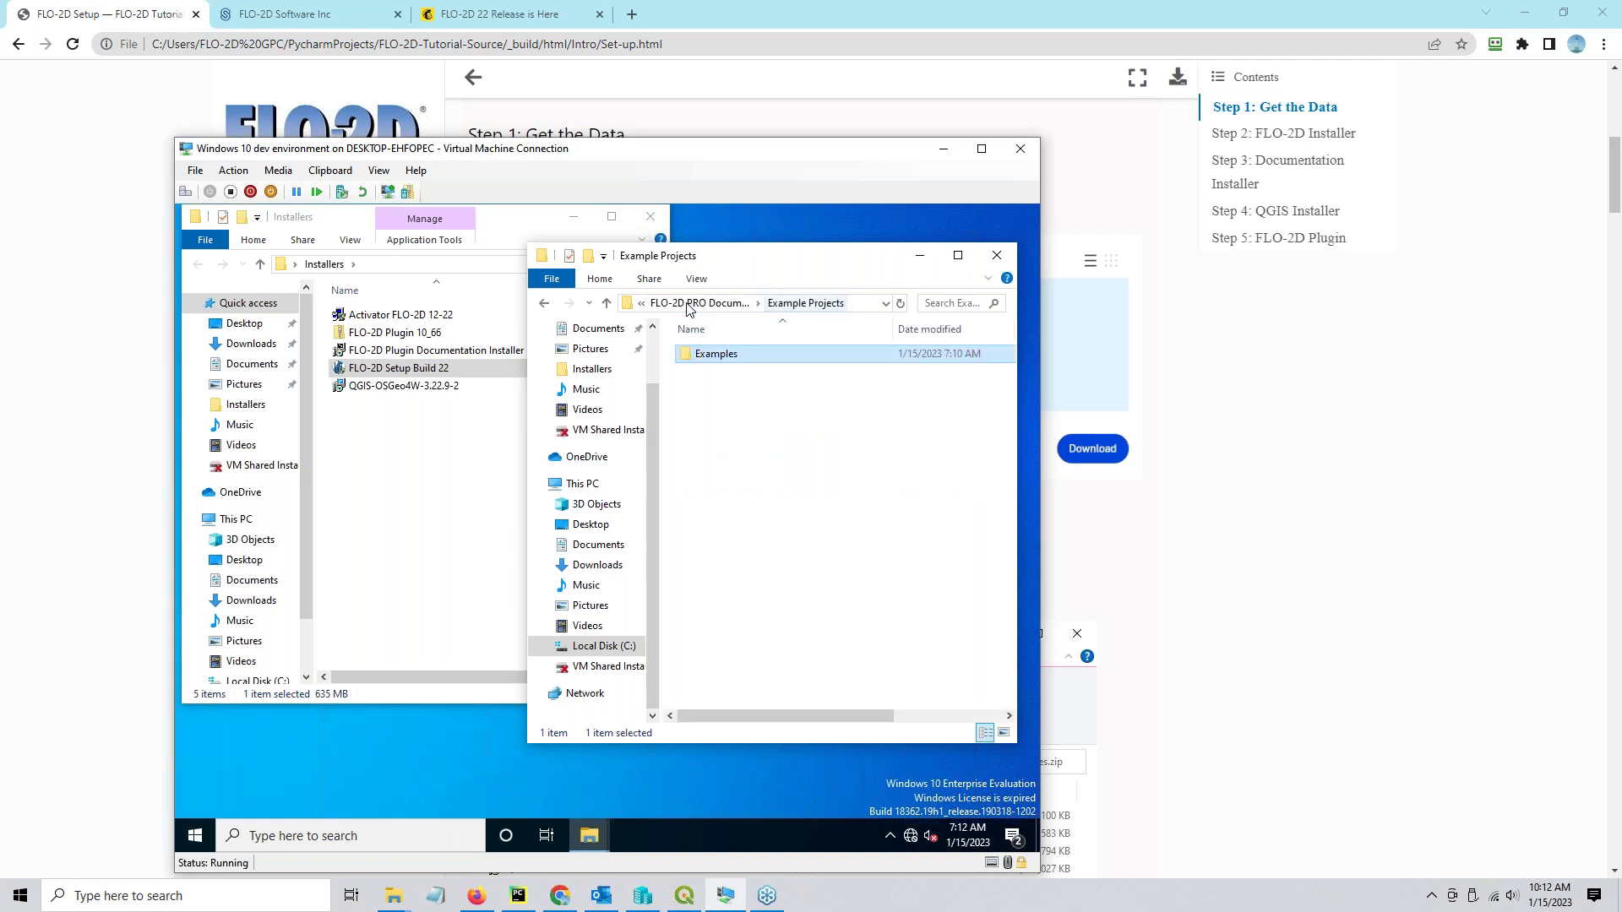
click(355, 466)
click(393, 353)
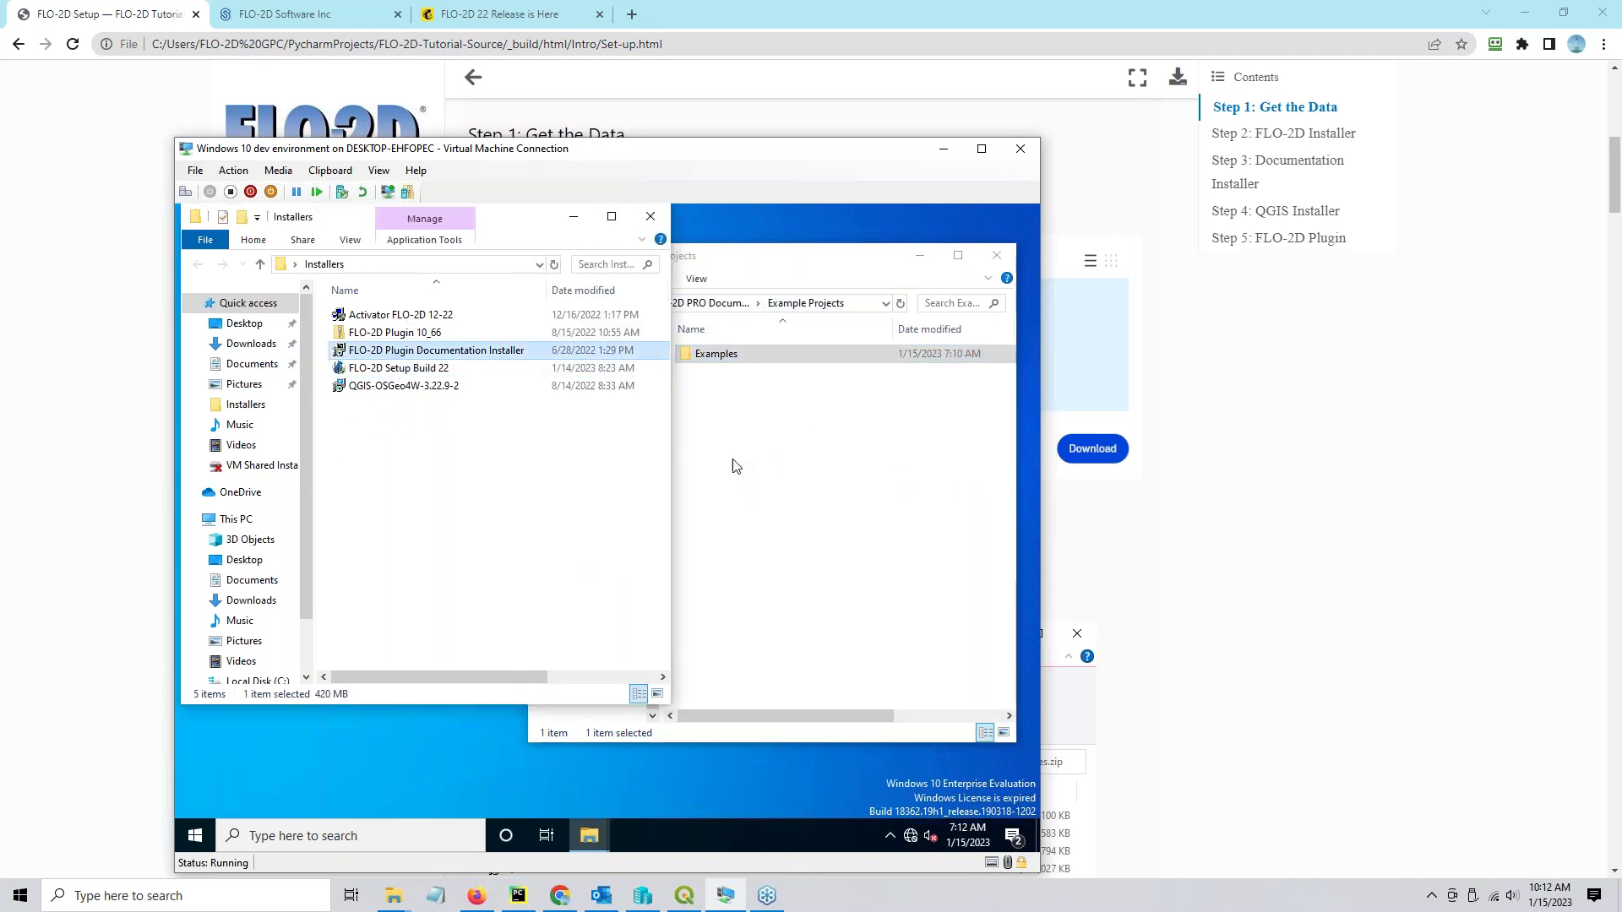
click(802, 486)
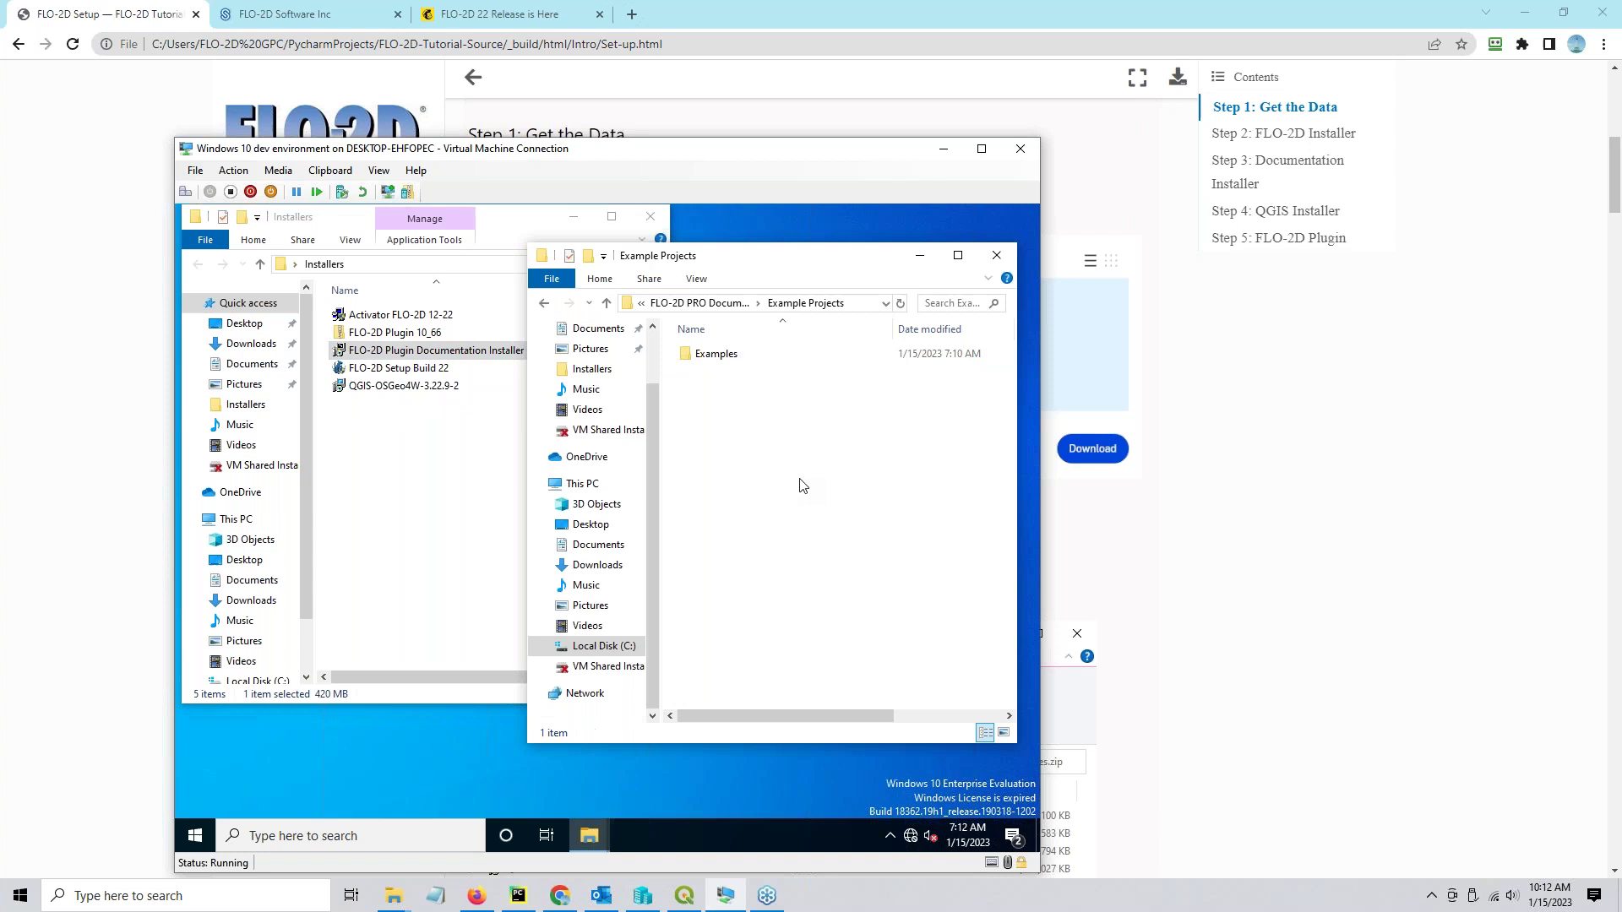
click(729, 304)
double_click(726, 372)
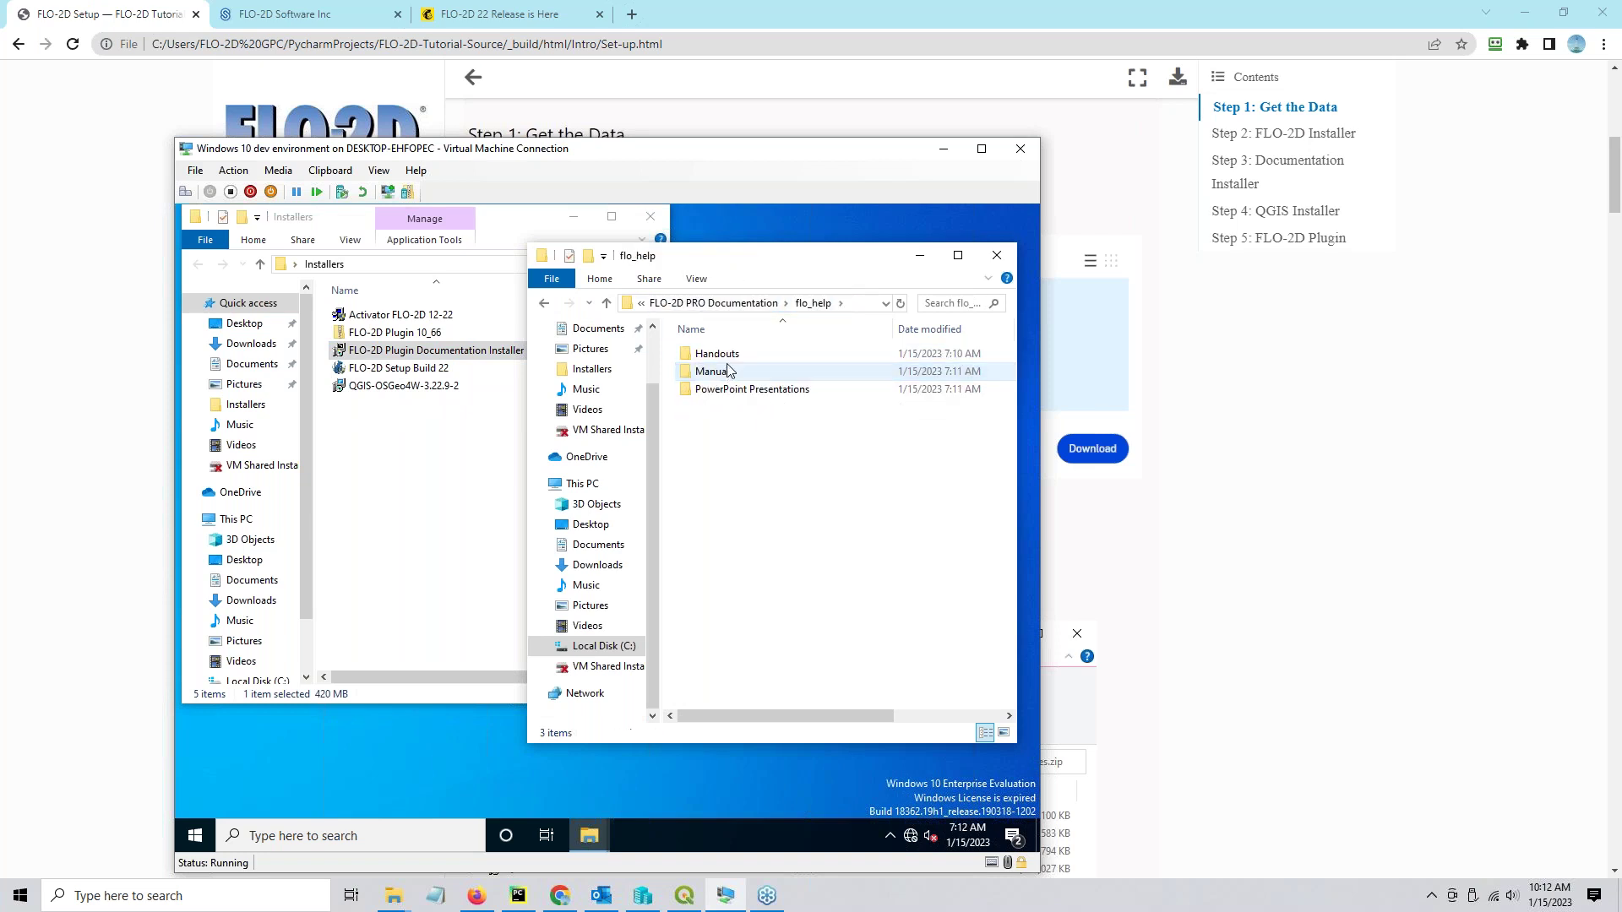
double_click(731, 373)
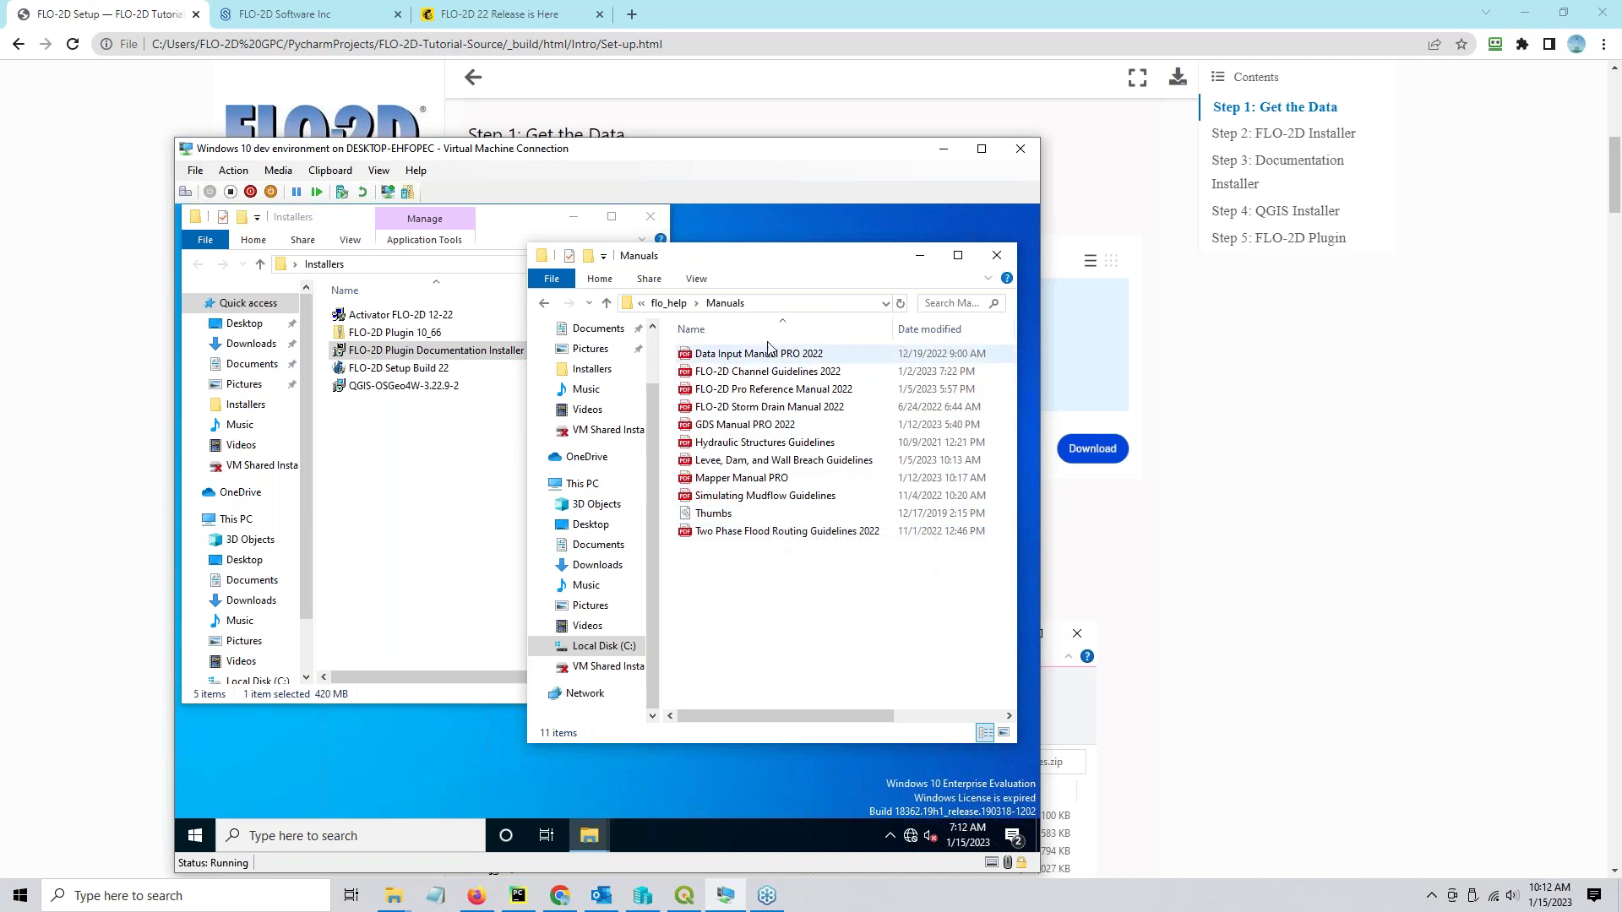
click(668, 303)
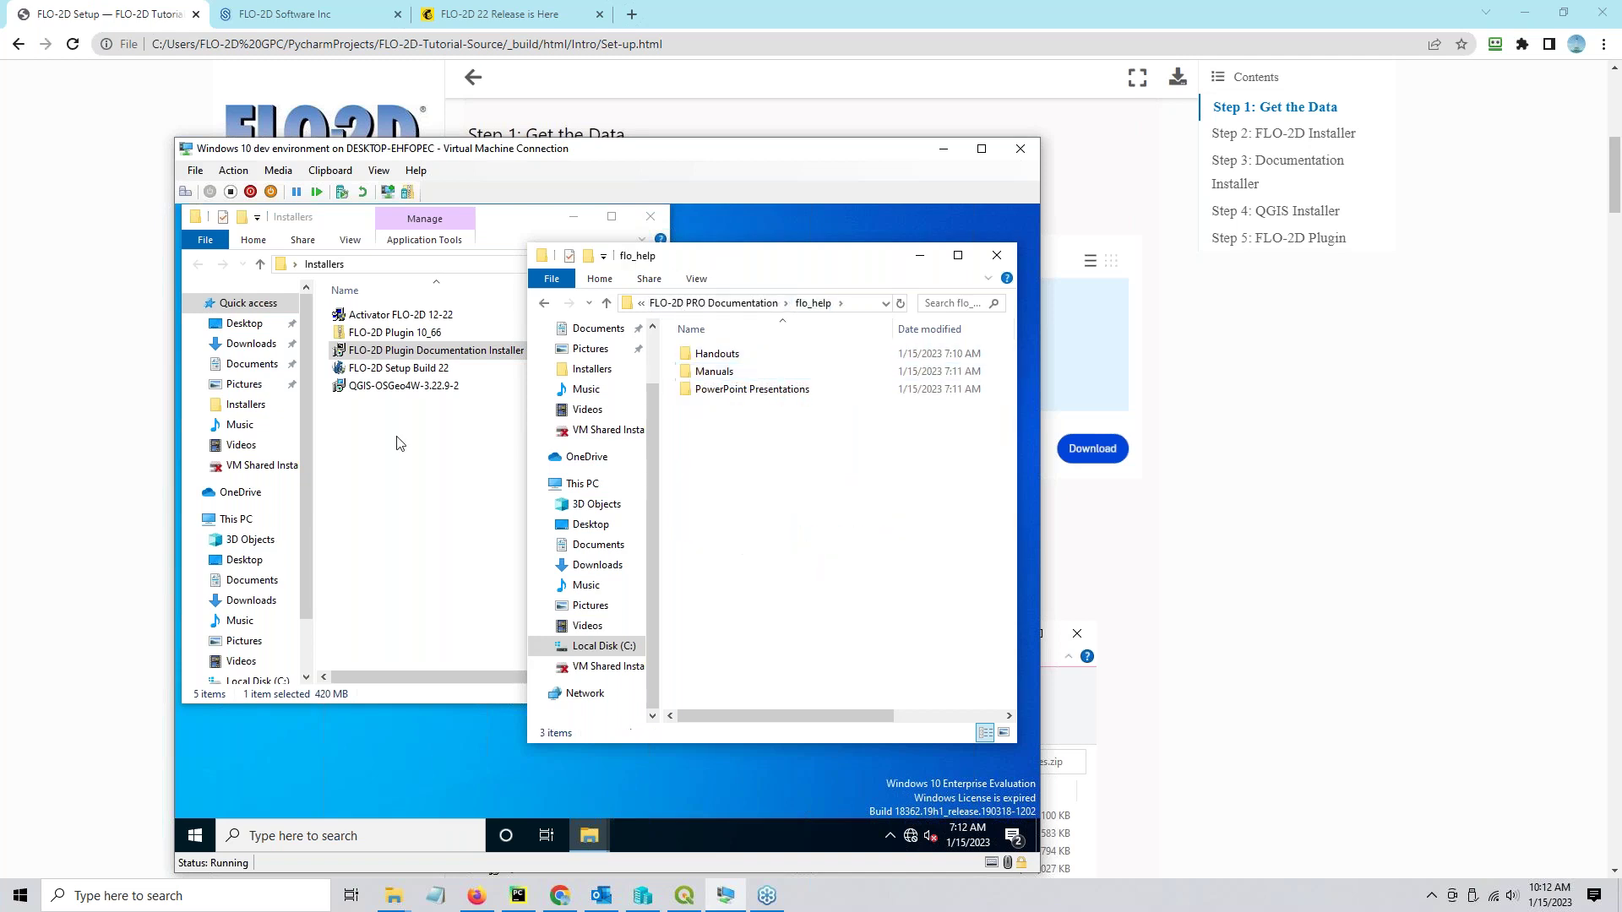
Run Activator FLO-2D 12-22 from the Installers folder, allow it to make changes, and install the FLO-2D PRO activation.
click(397, 368)
click(400, 352)
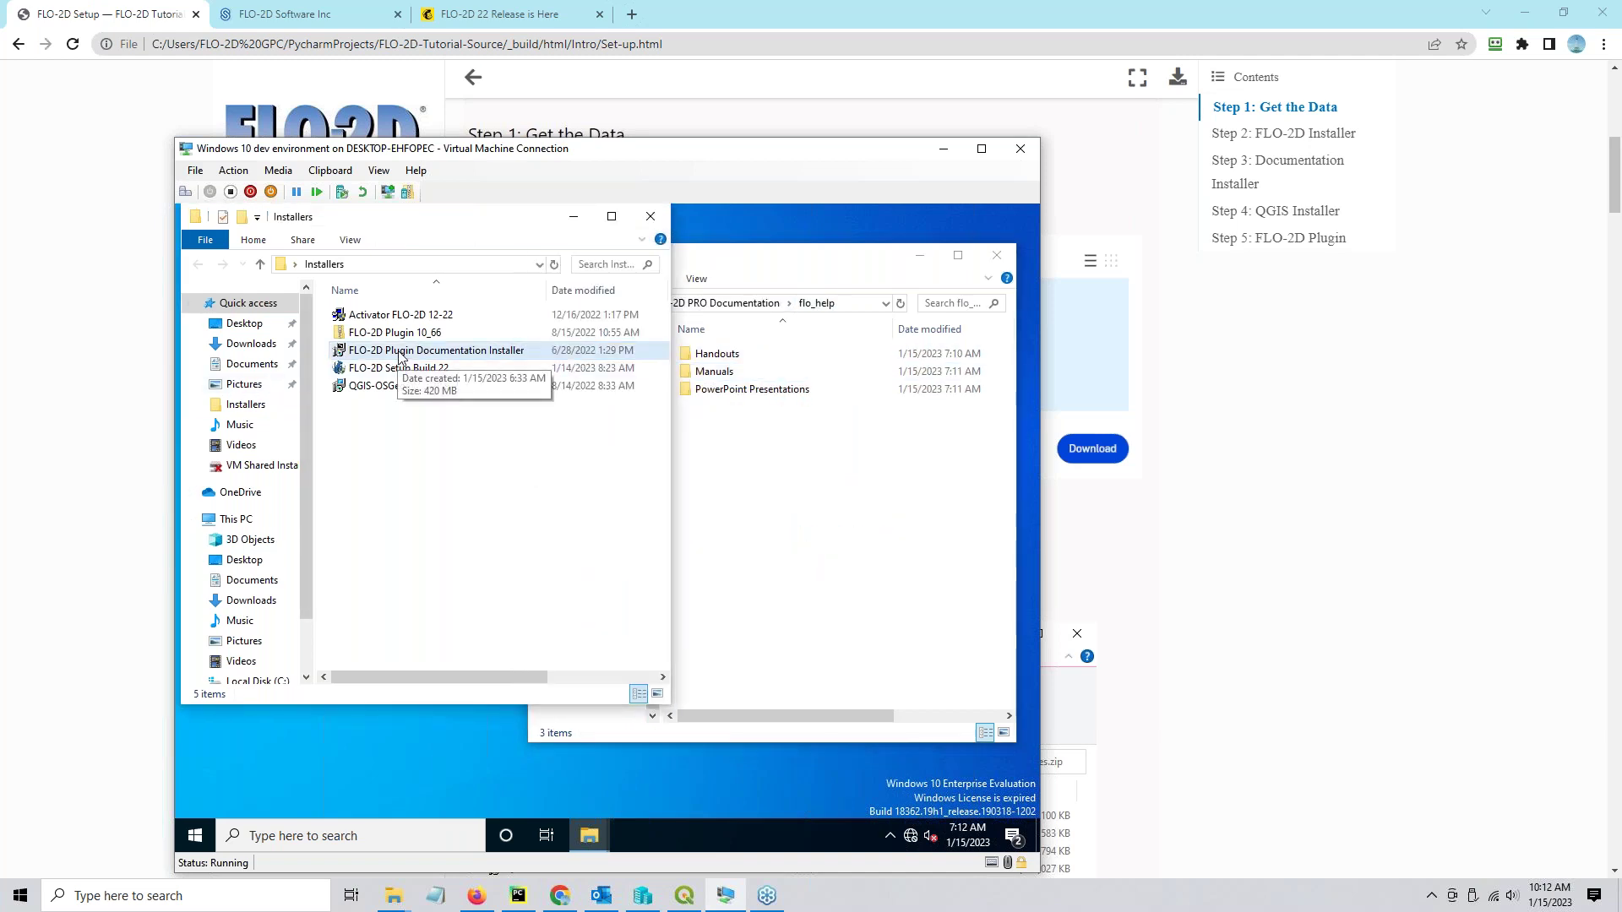
click(400, 352)
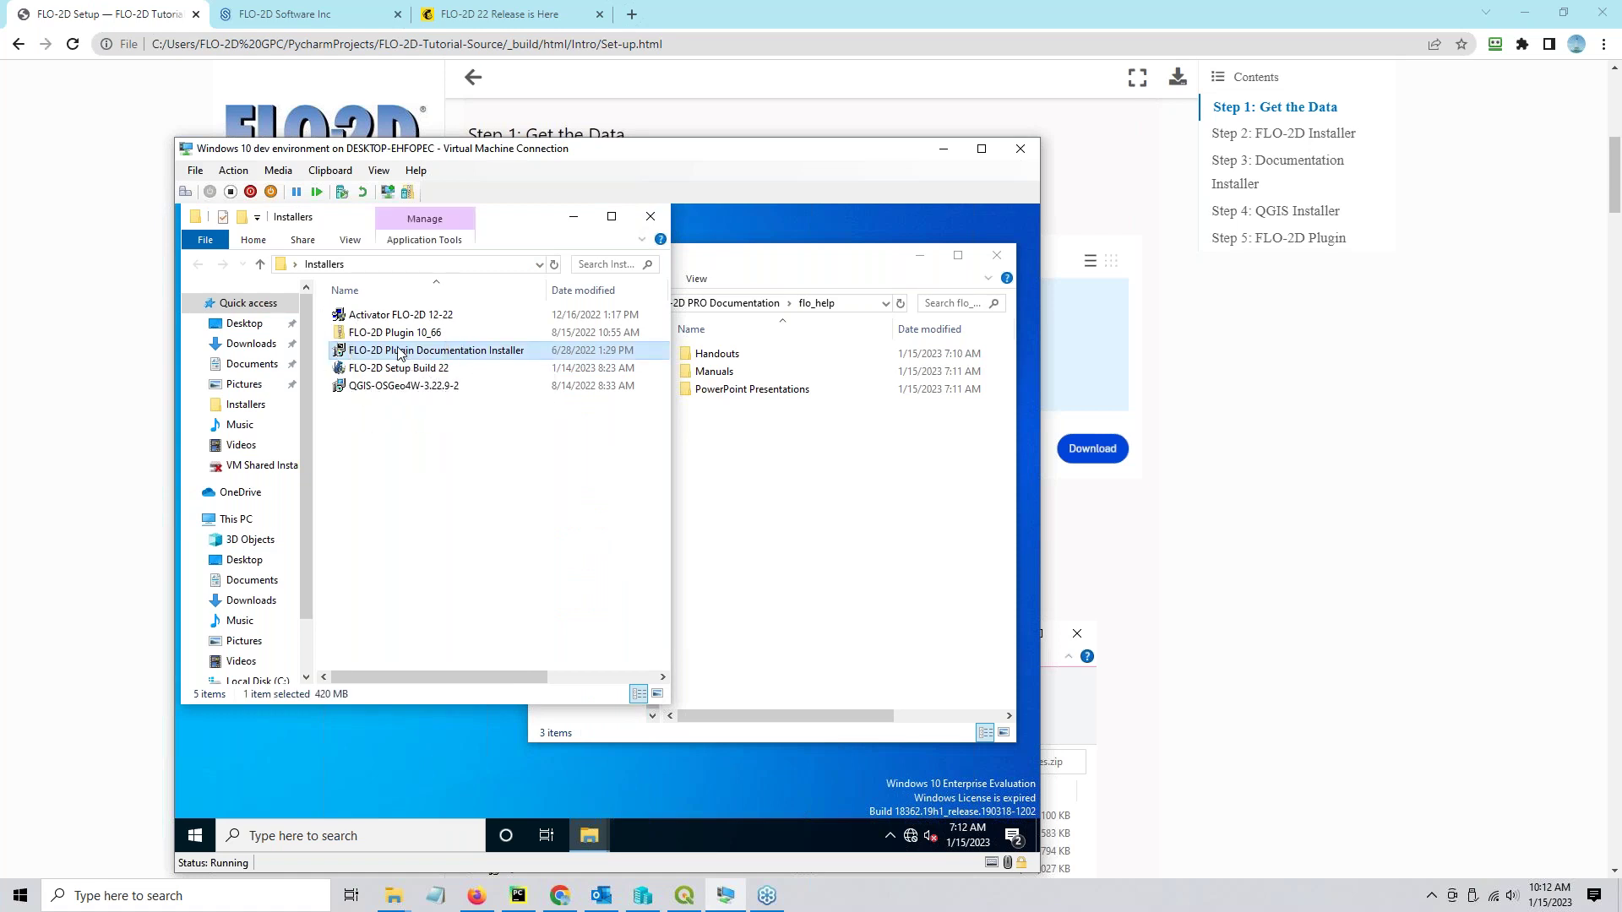
click(384, 316)
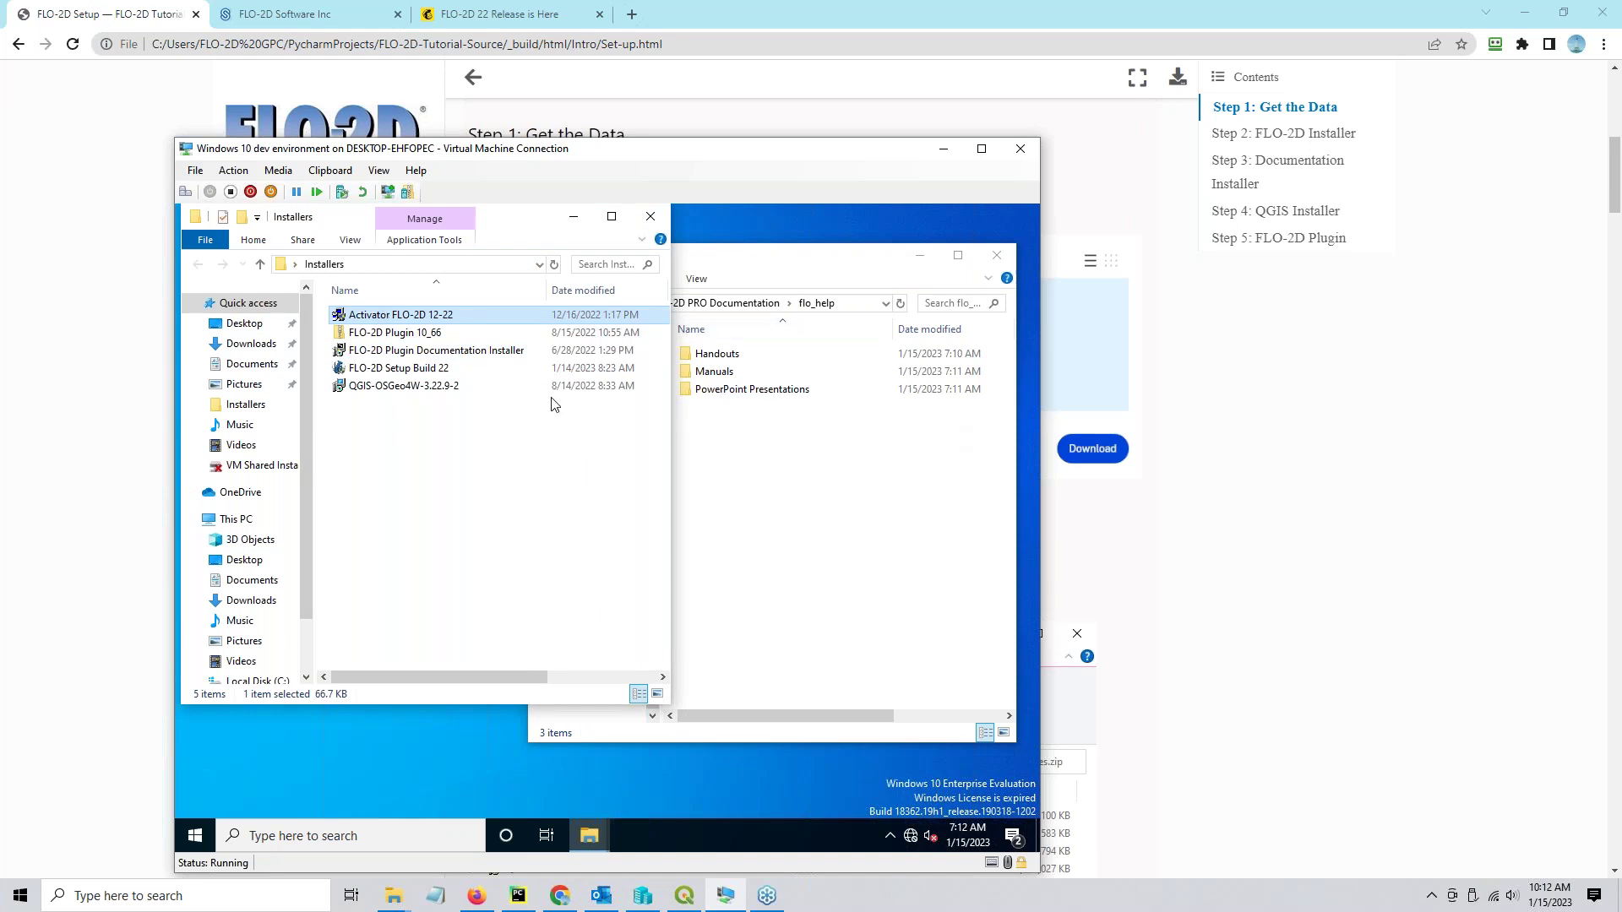
double_click(428, 317)
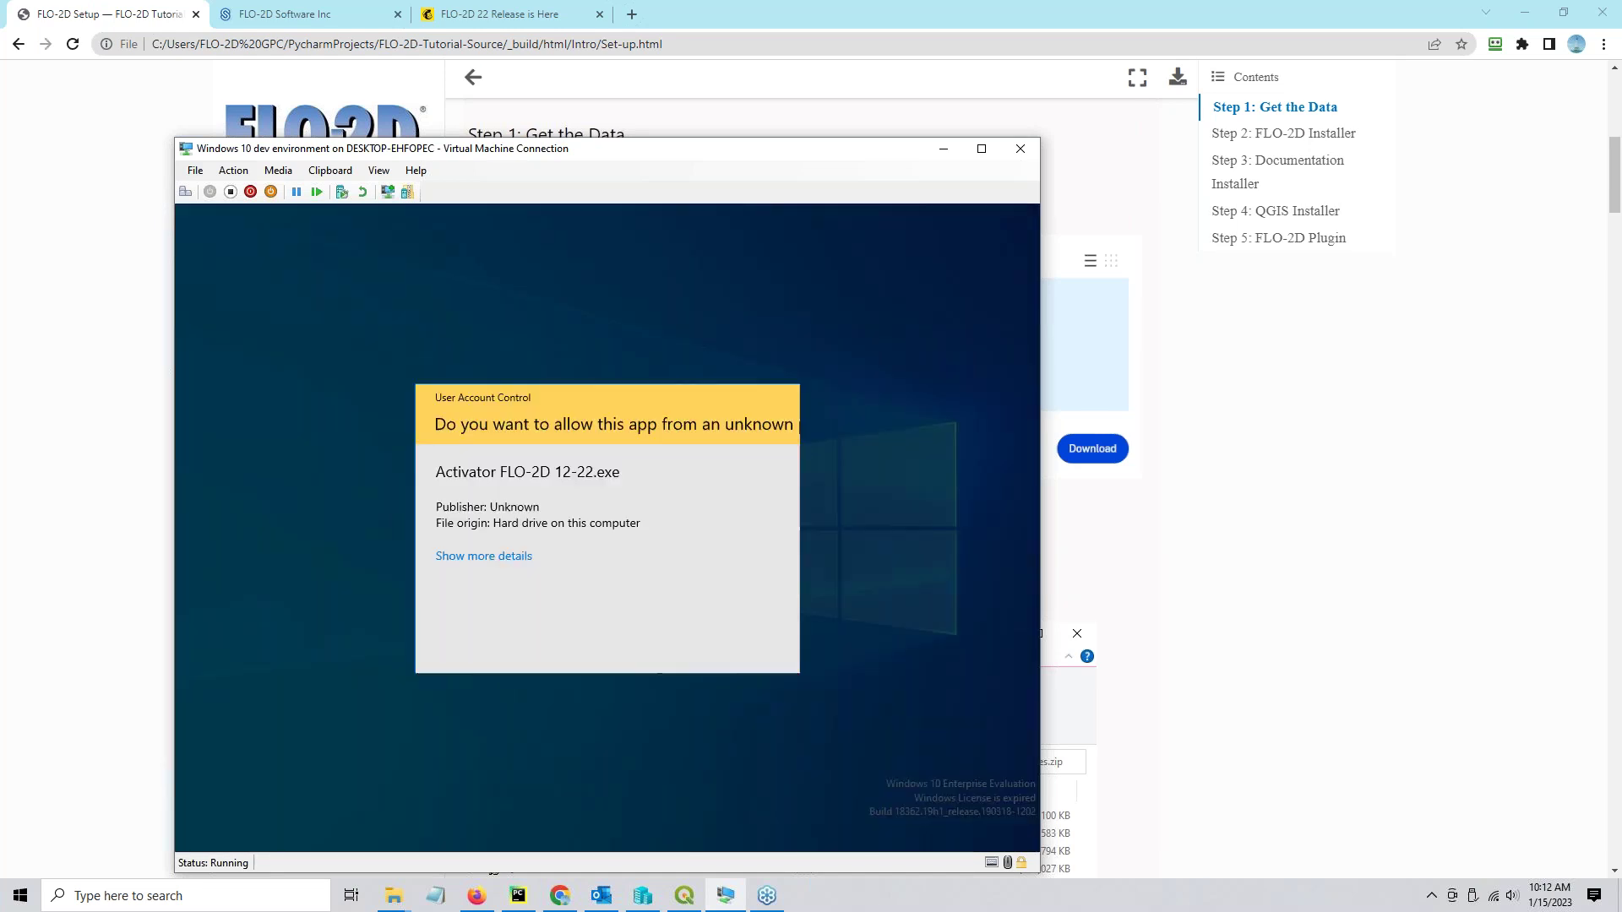
click(522, 635)
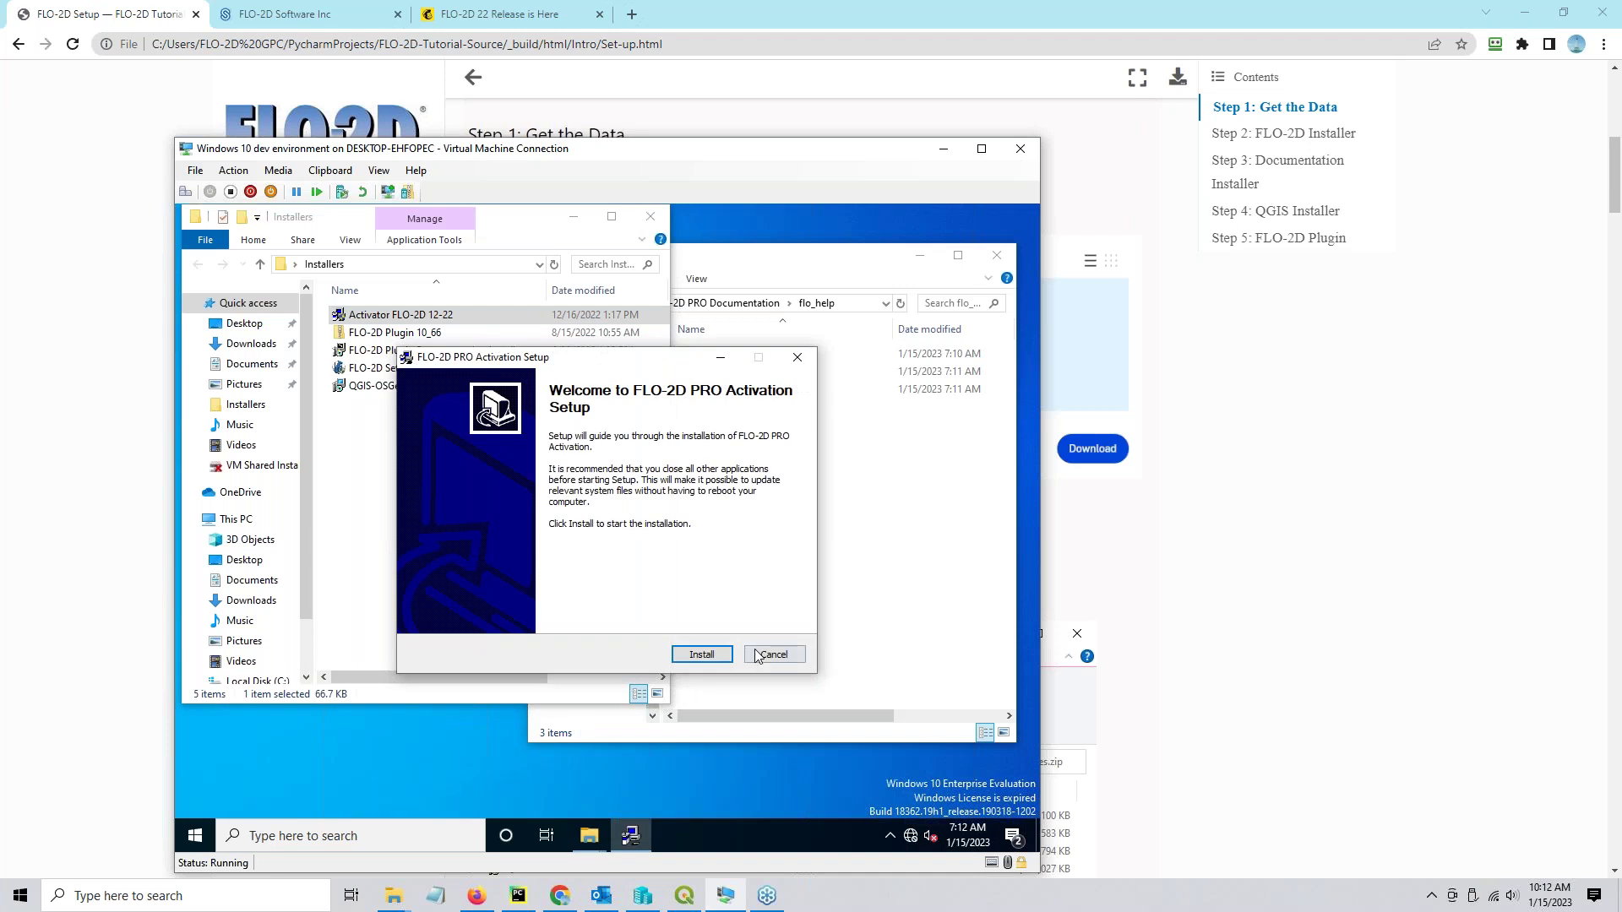
click(702, 654)
click(706, 650)
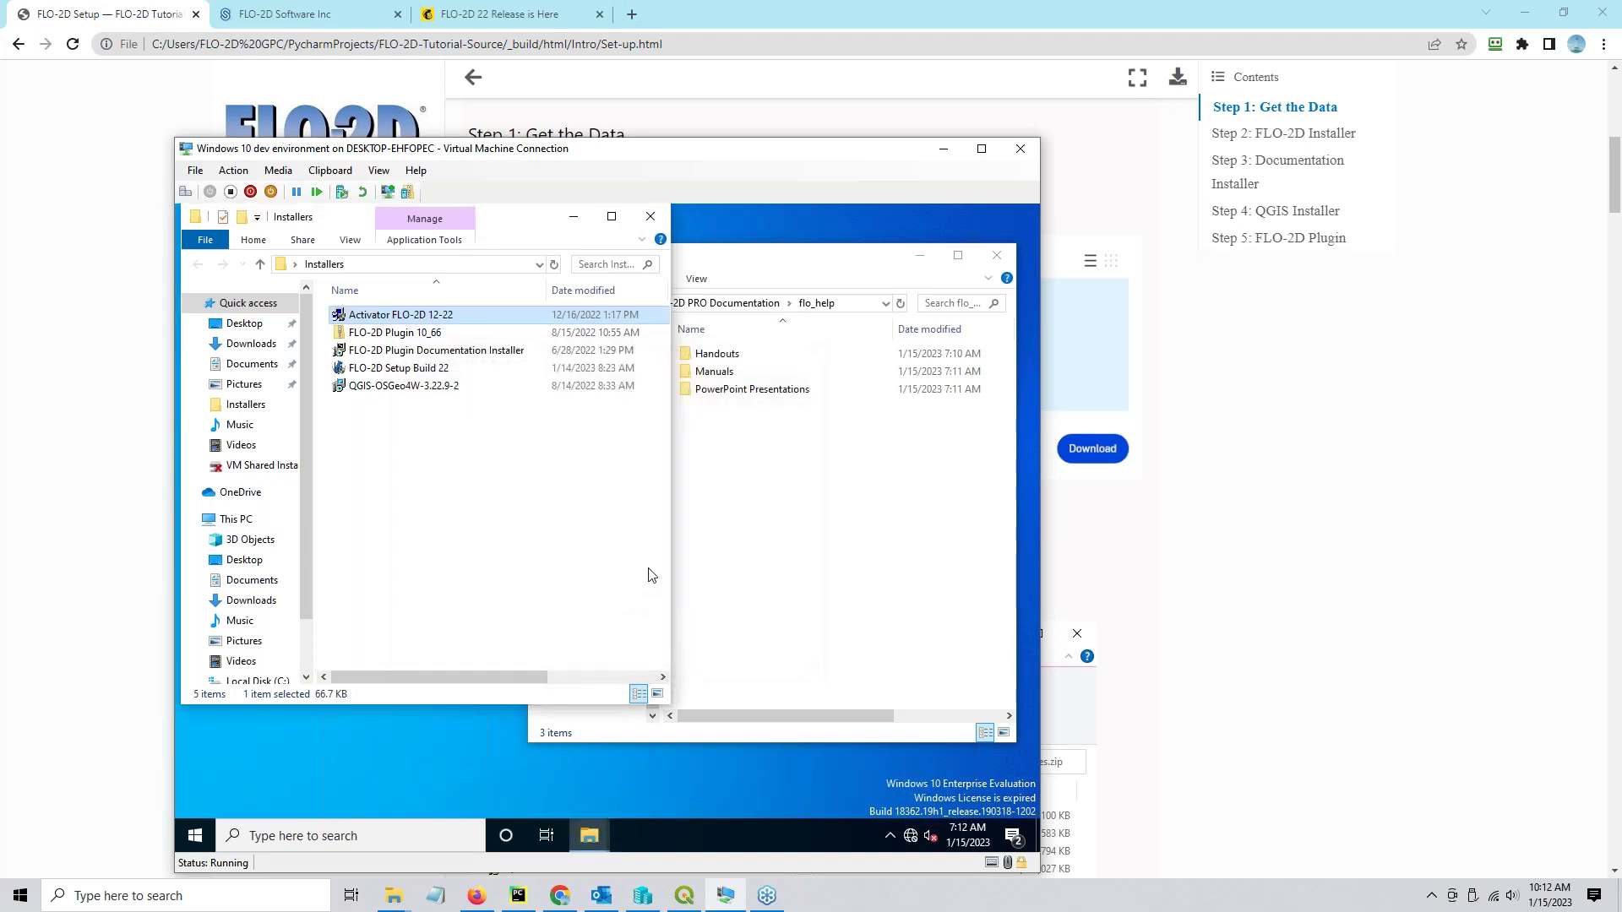
Run the FLO-2D Plugin Documentation Installer and install it with the default destination folder.
click(449, 453)
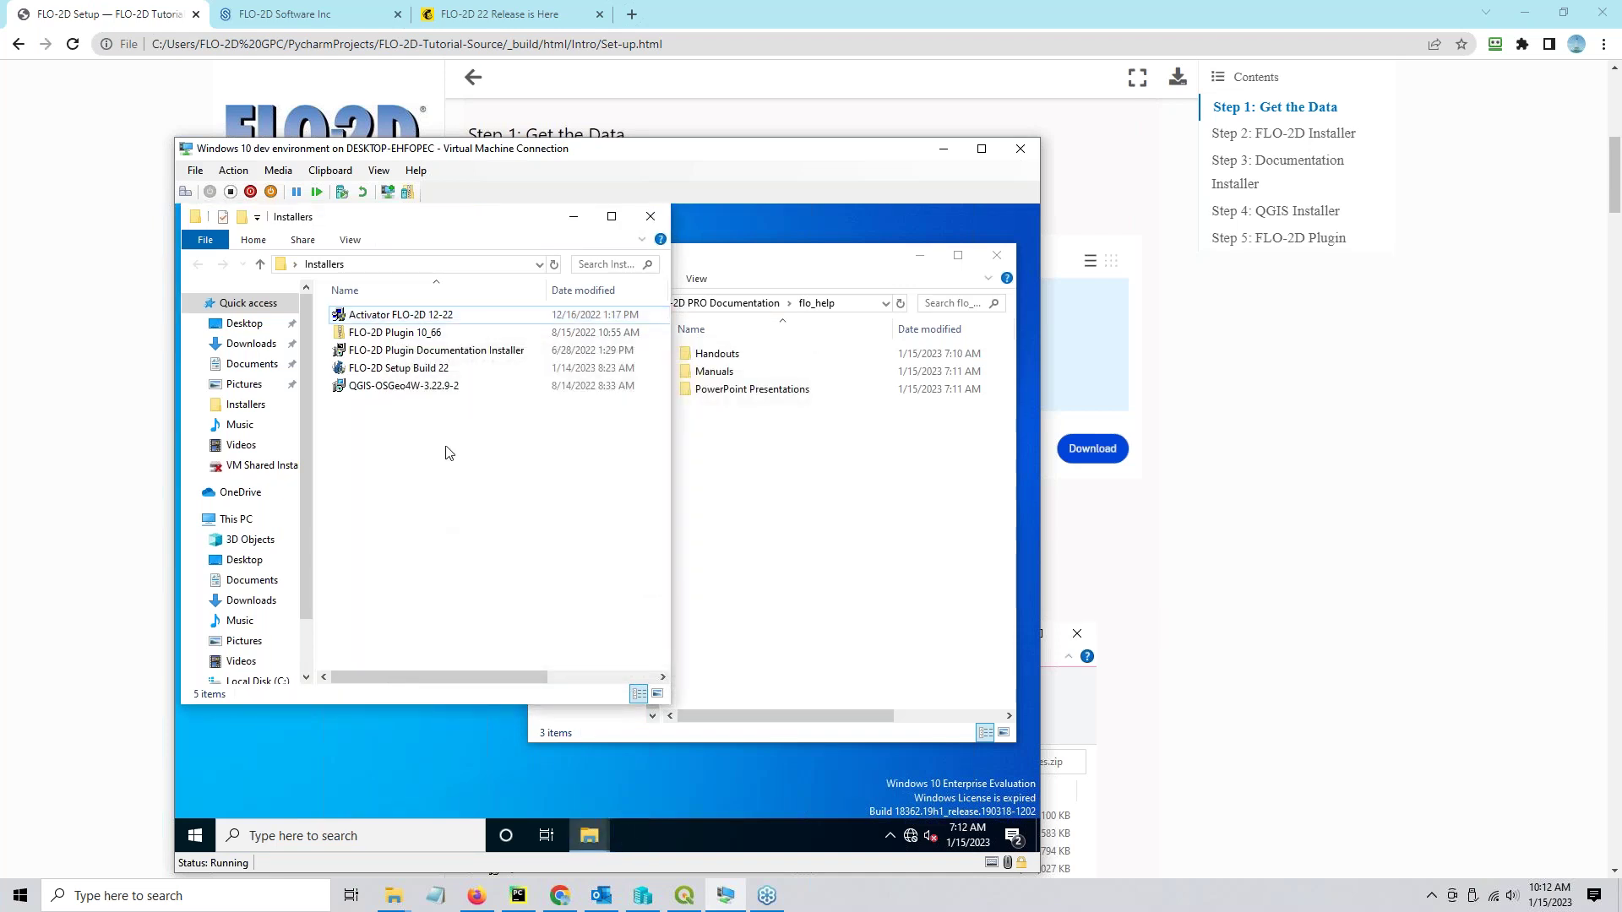
click(399, 355)
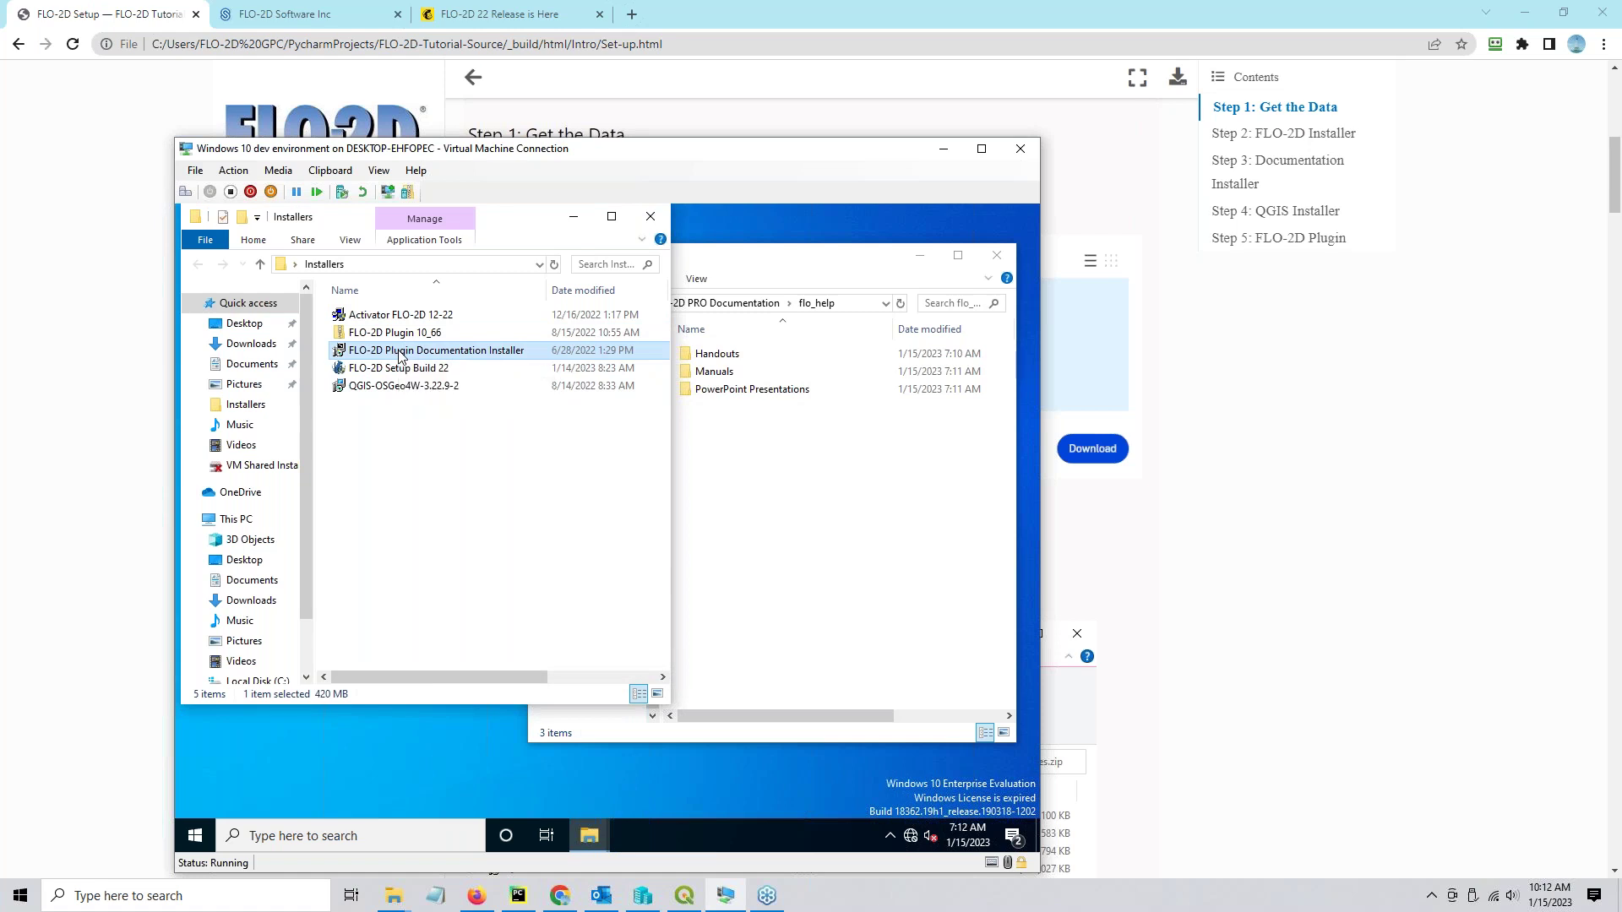
double_click(400, 353)
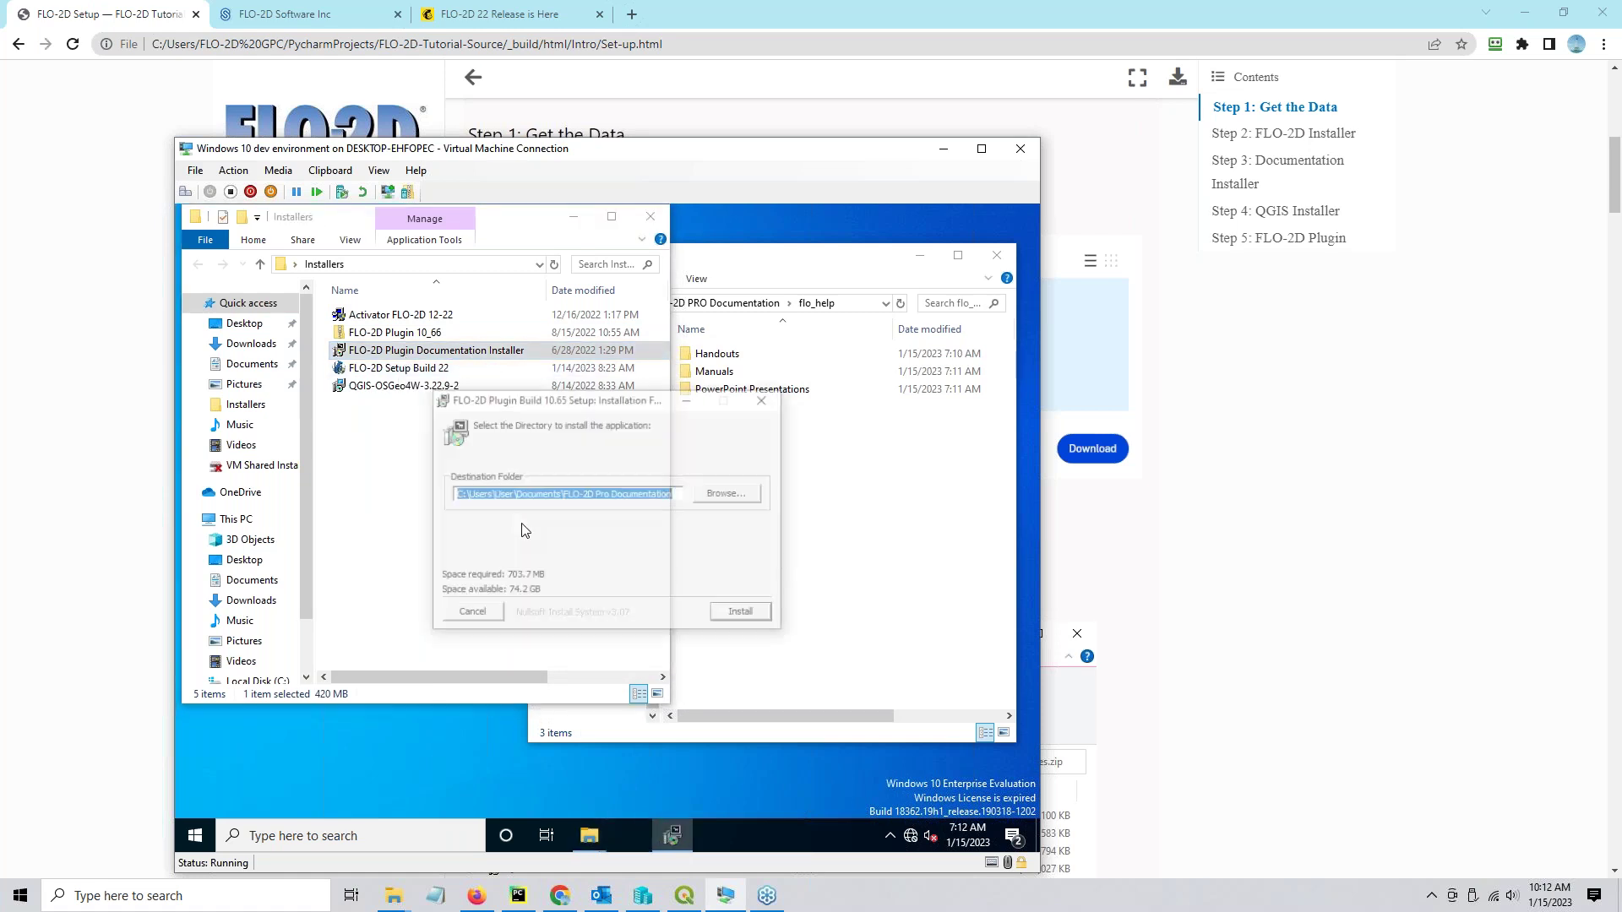
click(767, 620)
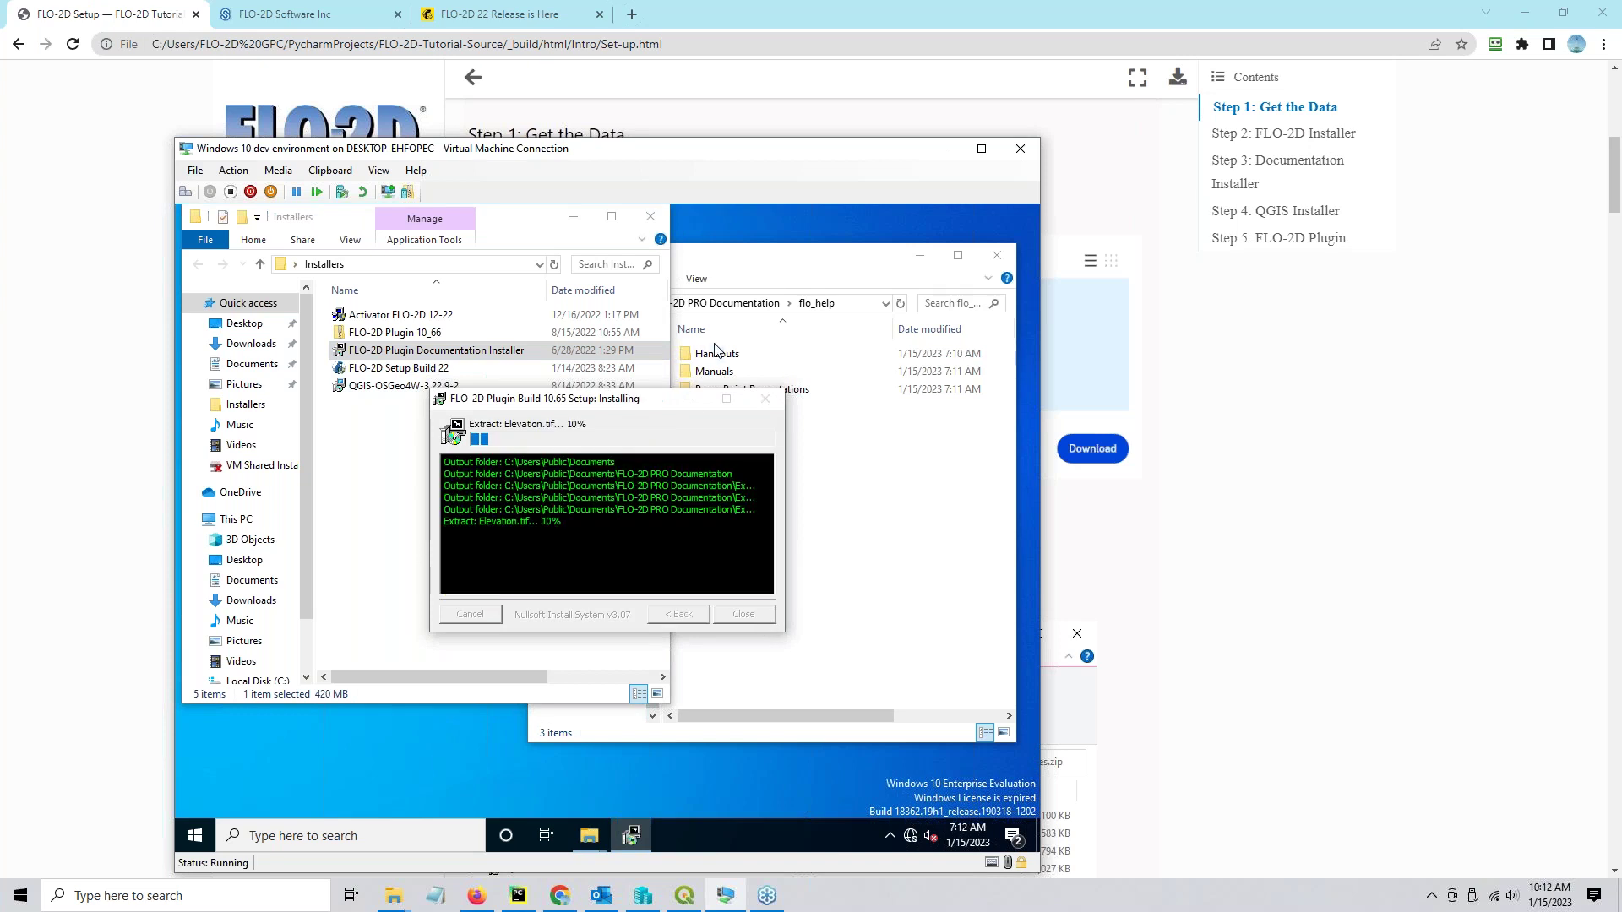
Move the plugin documentation setup window aside and go up from flo_help to the FLO-2D PRO Documentation folder.
drag(578, 408, 384, 409)
click(870, 508)
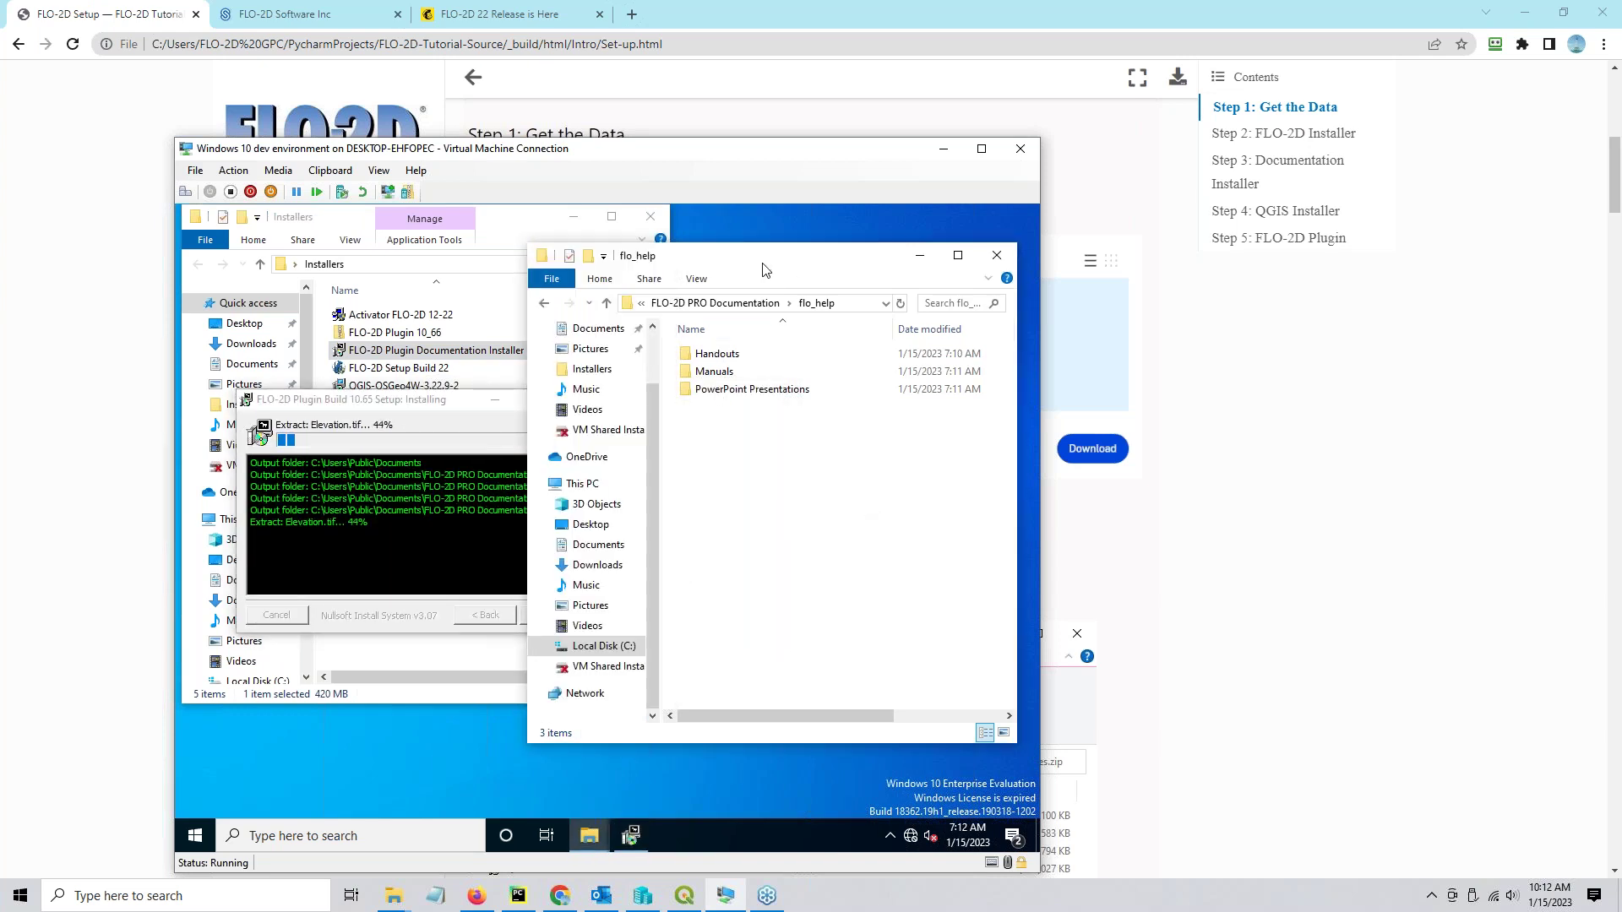
click(761, 303)
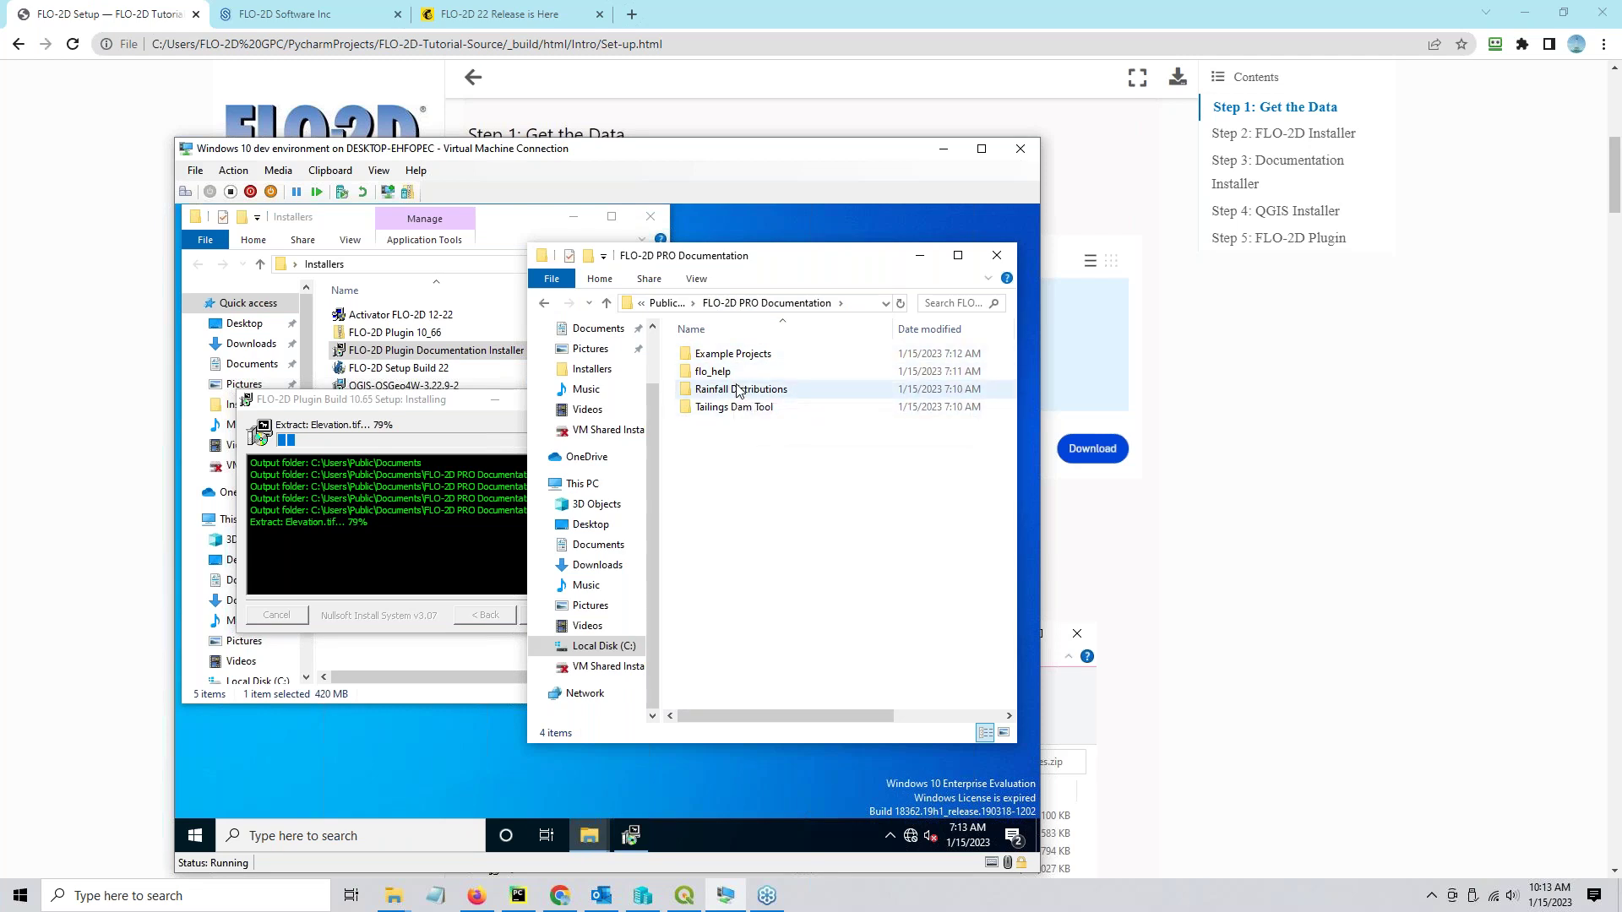
click(731, 356)
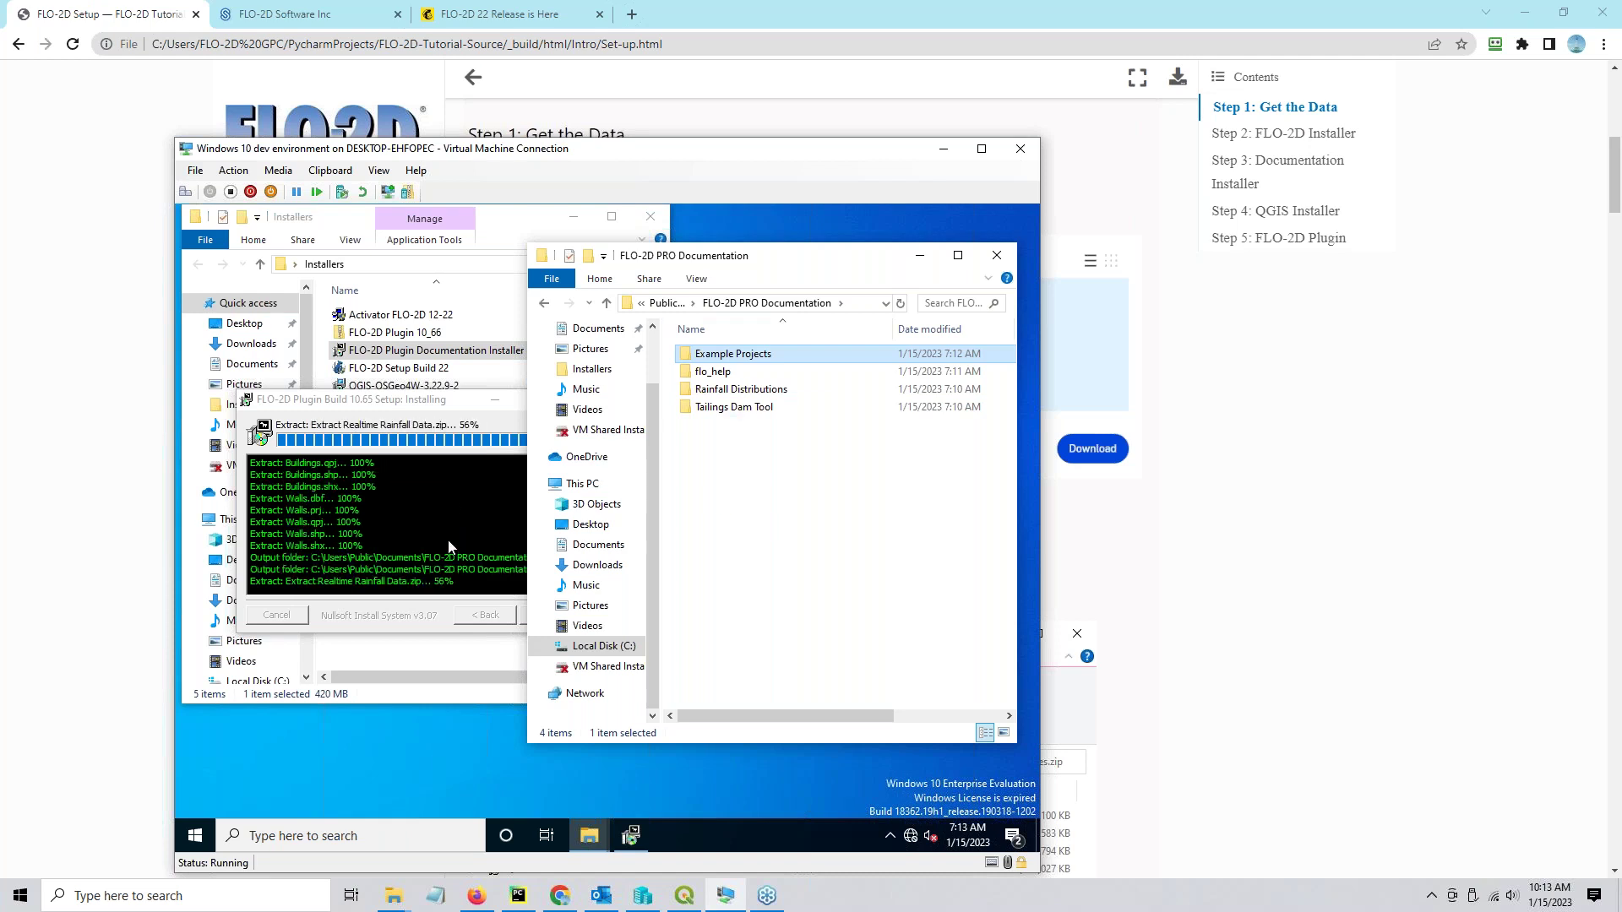
drag(413, 406, 347, 352)
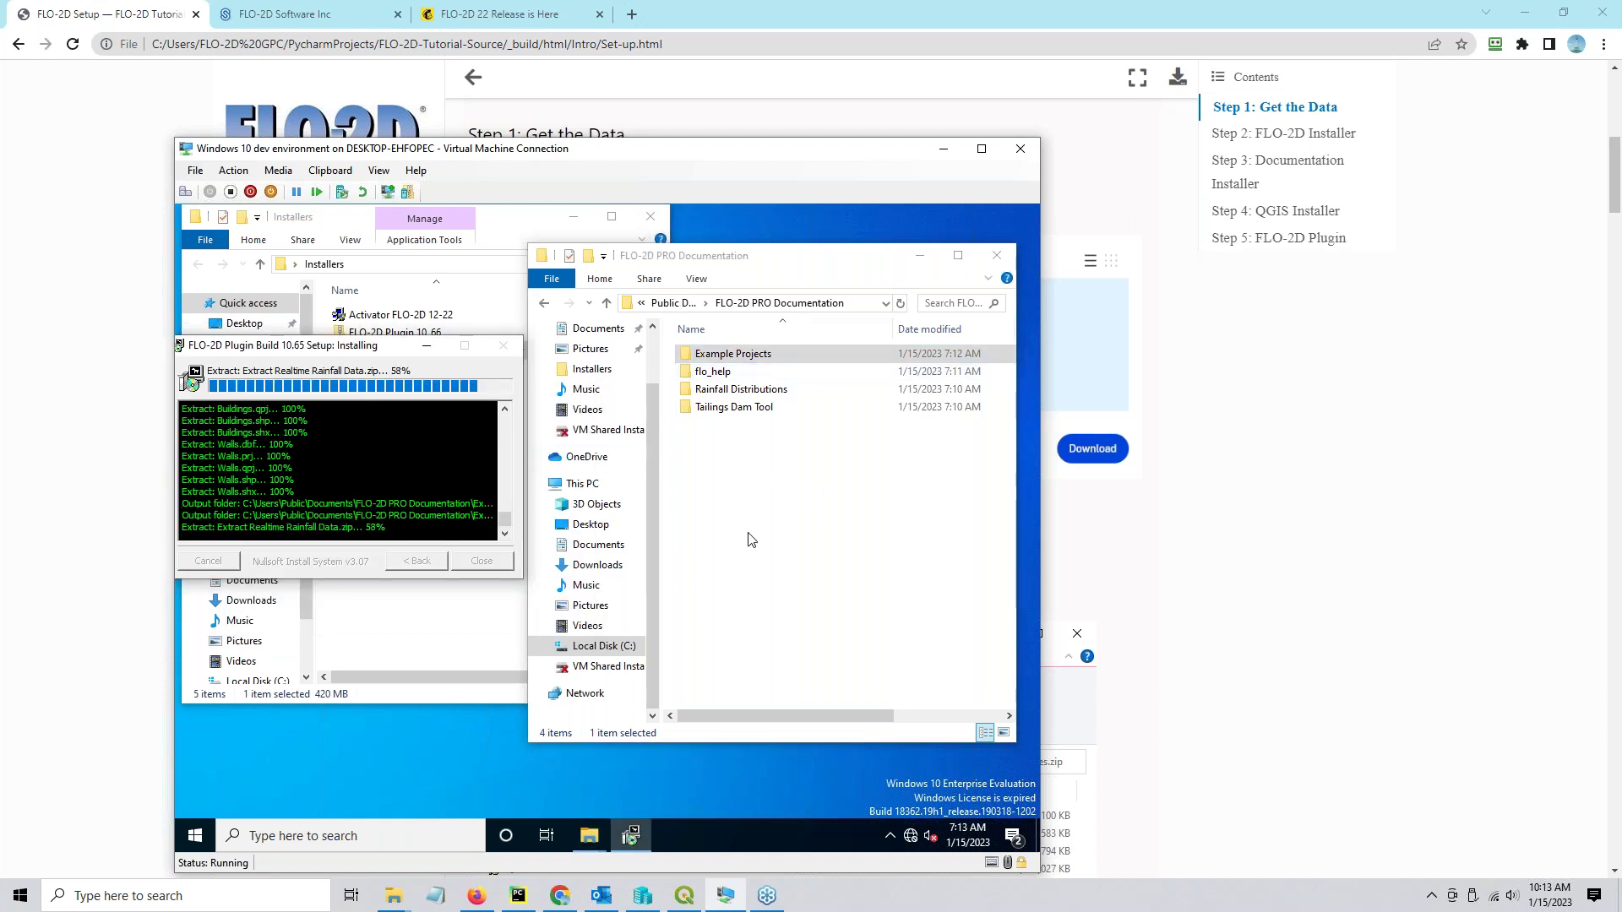
drag(359, 349, 375, 348)
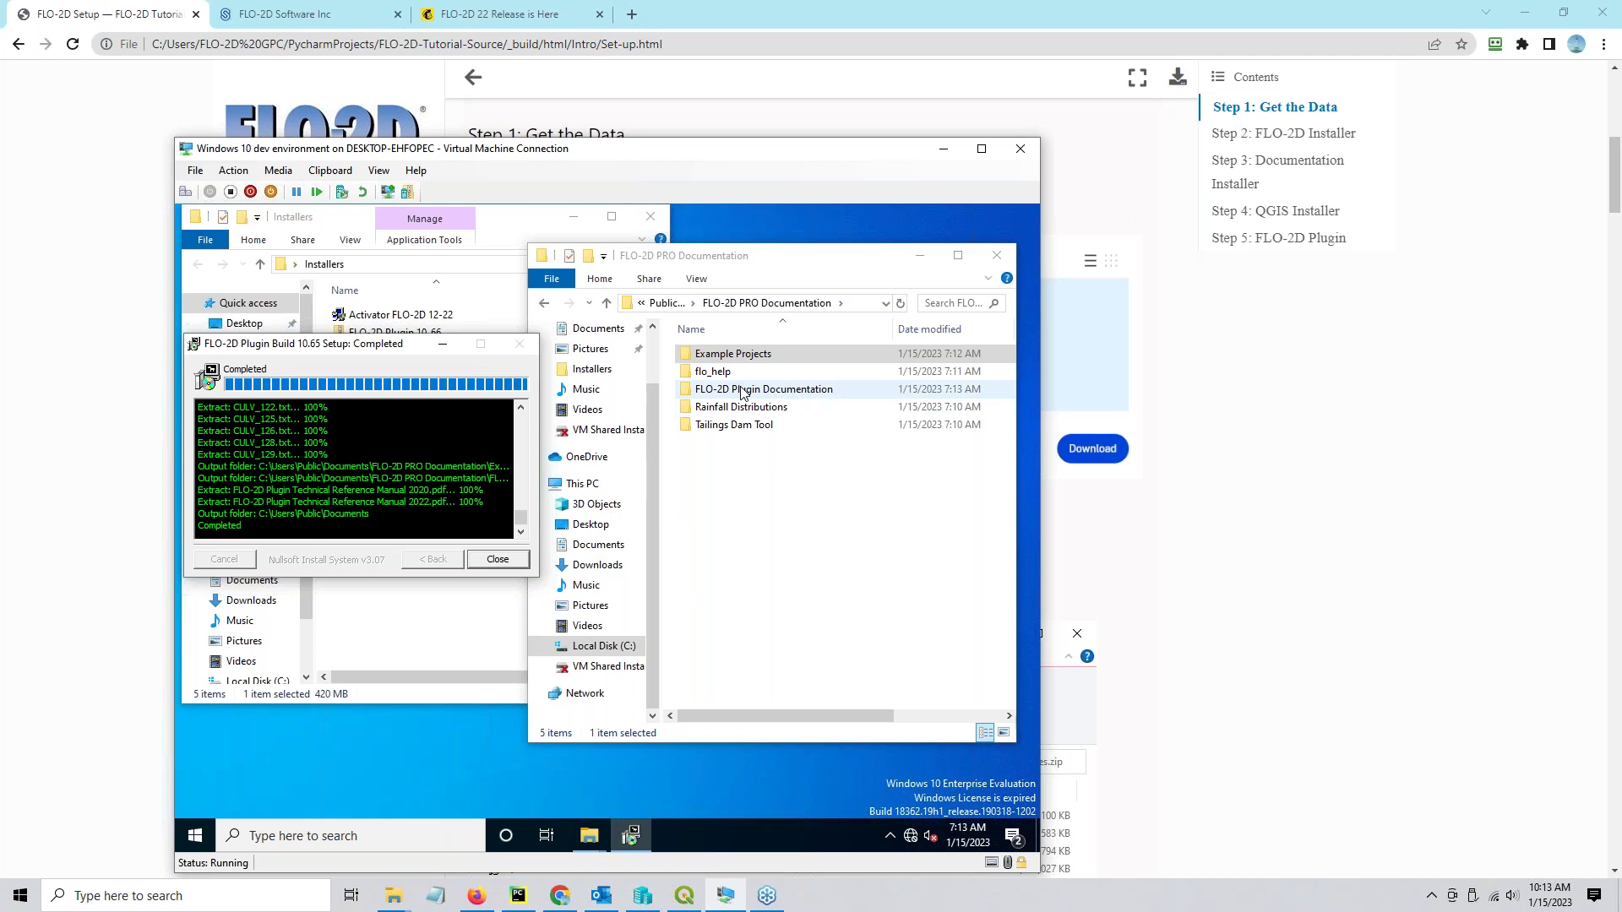
Review the technical reference manuals in the FLO-2D Plugin Documentation folder and return to FLO-2D PRO Documentation.
click(741, 391)
double_click(741, 391)
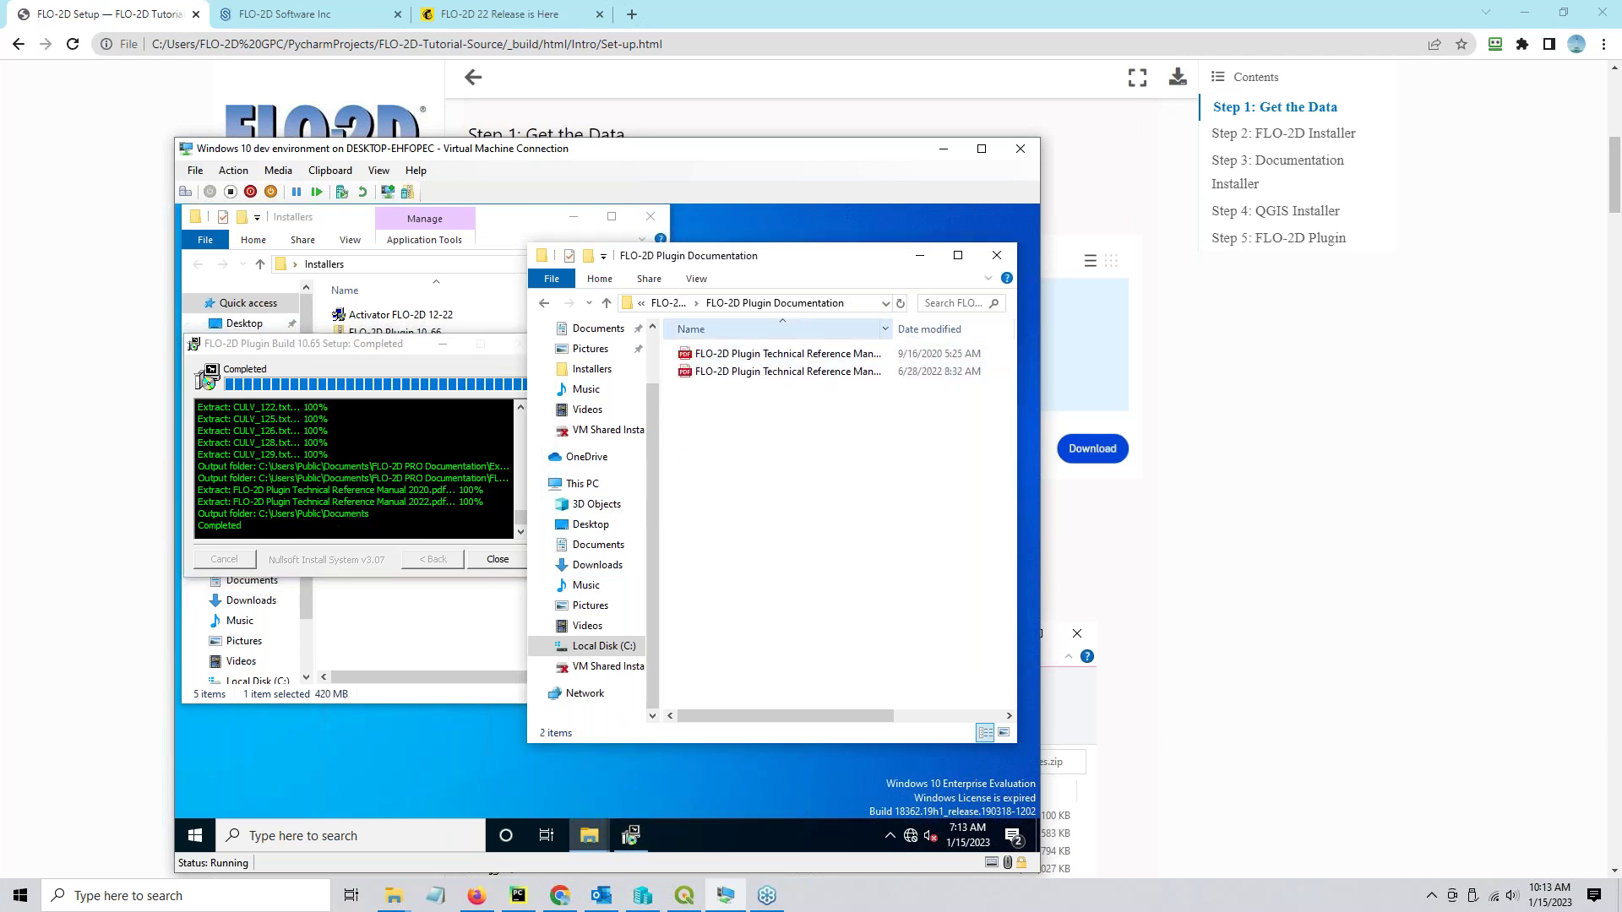
drag(896, 332, 967, 332)
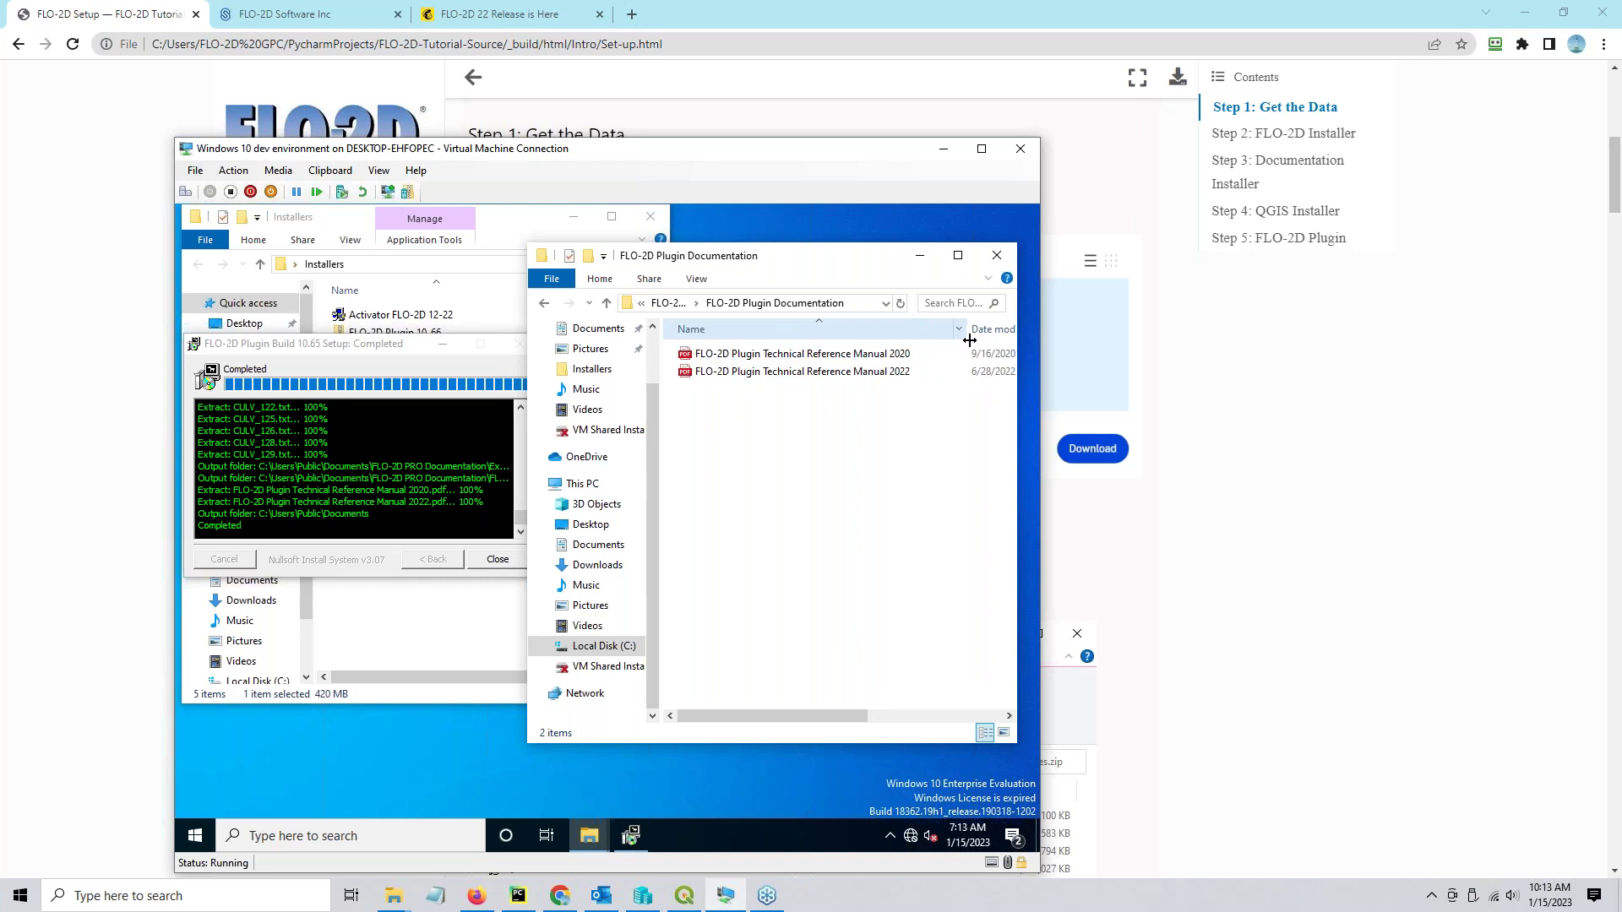
click(856, 355)
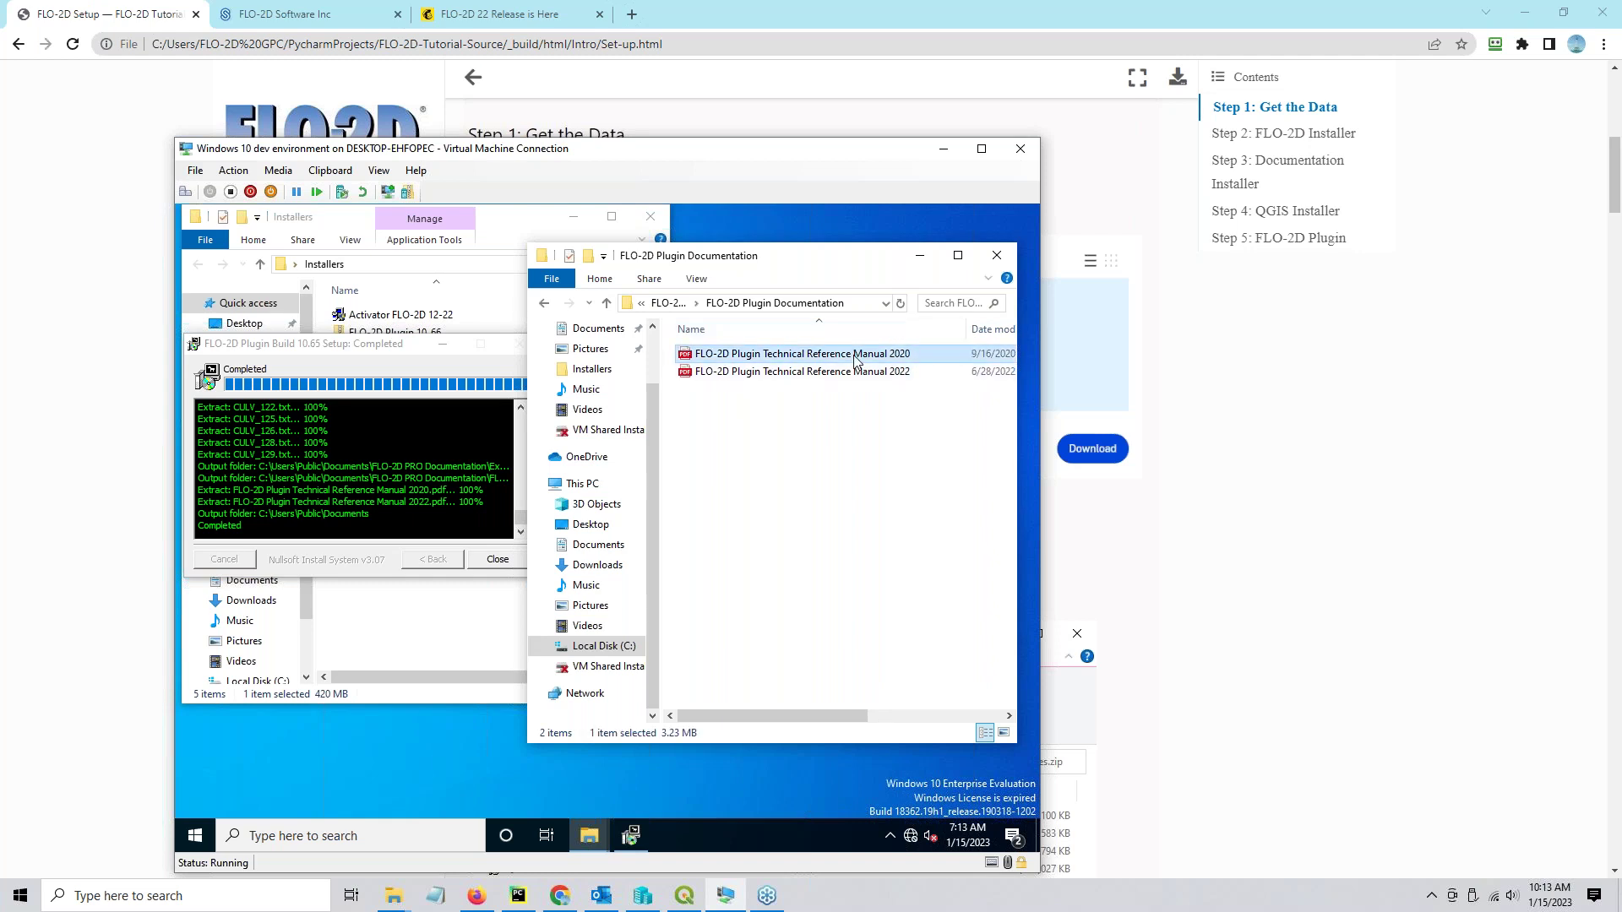
click(671, 304)
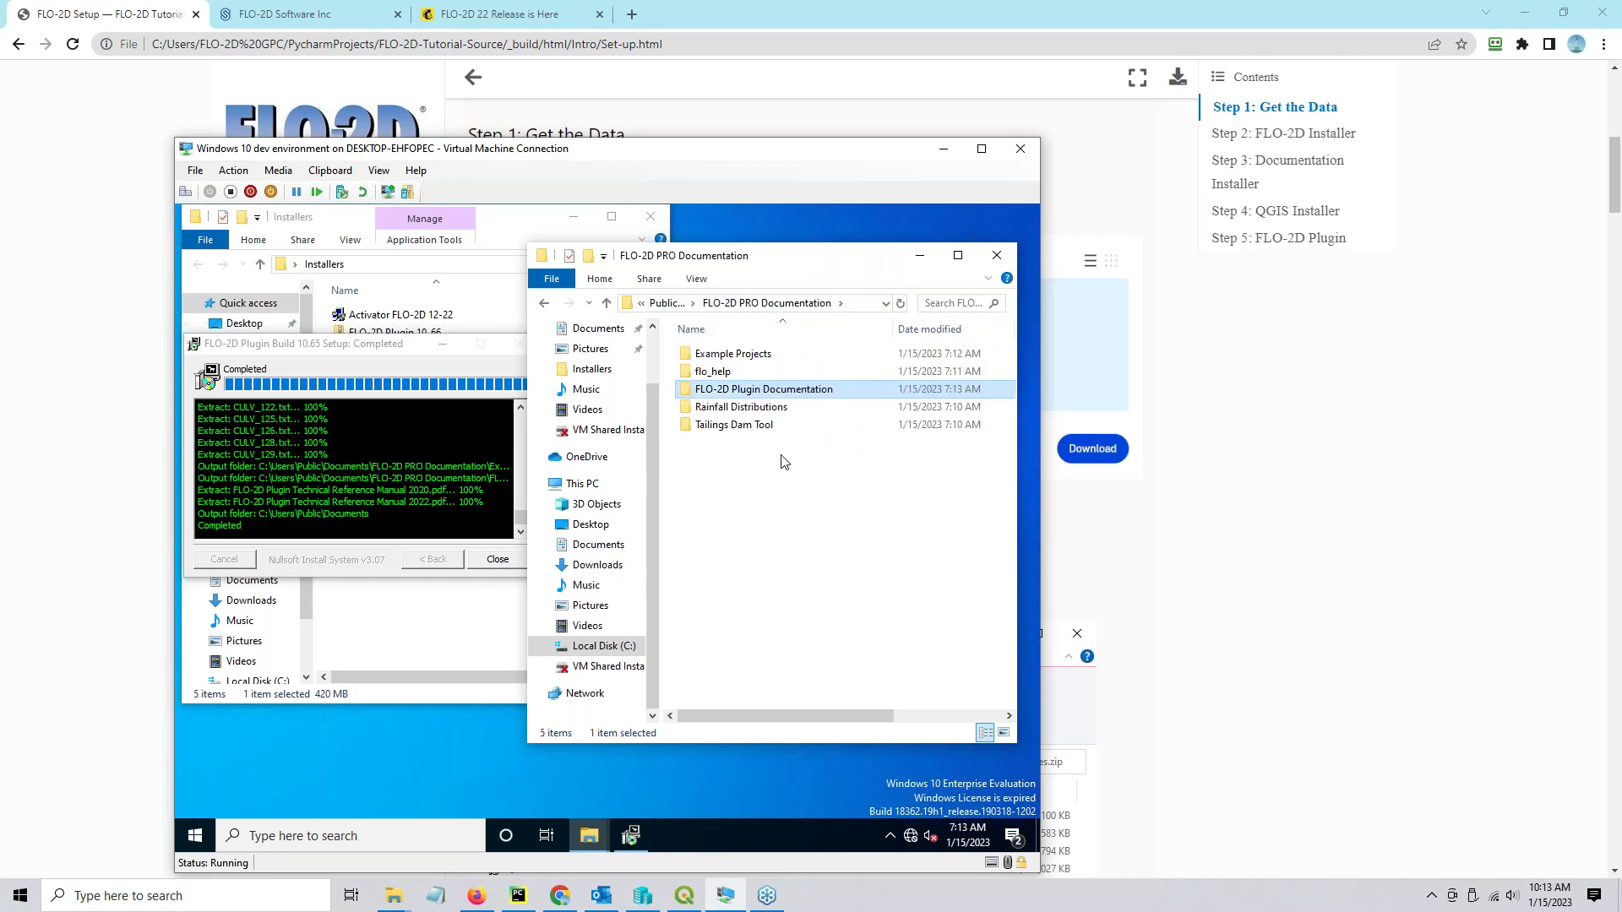
Close the finished plugin documentation setup and open the QGIS Tutorials folder inside Example Projects.
click(513, 561)
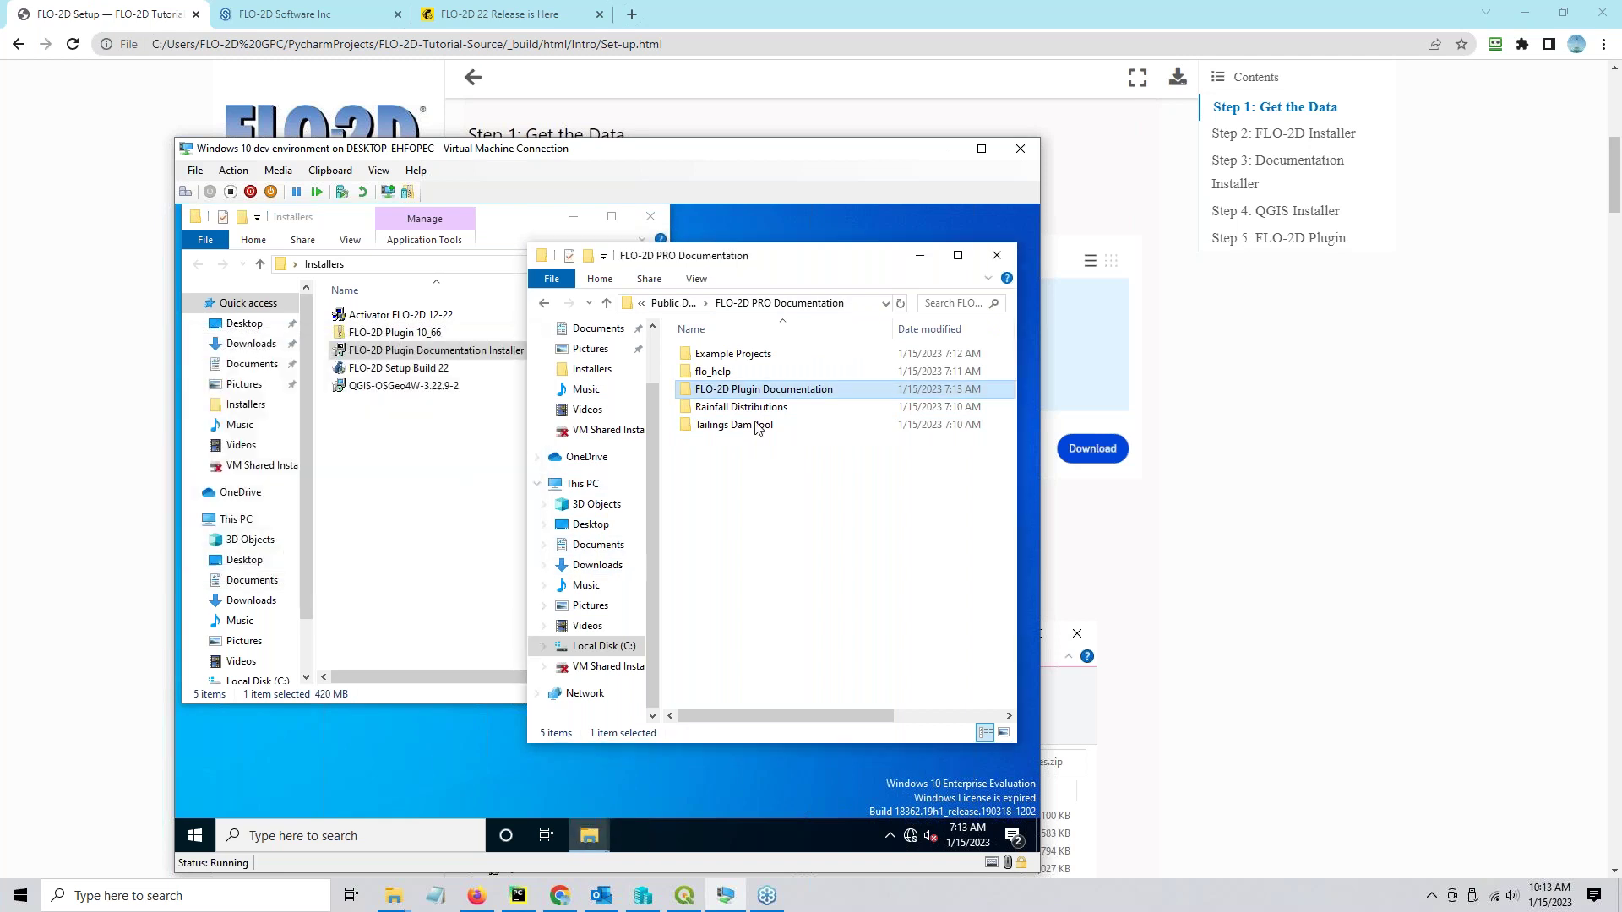
double_click(732, 353)
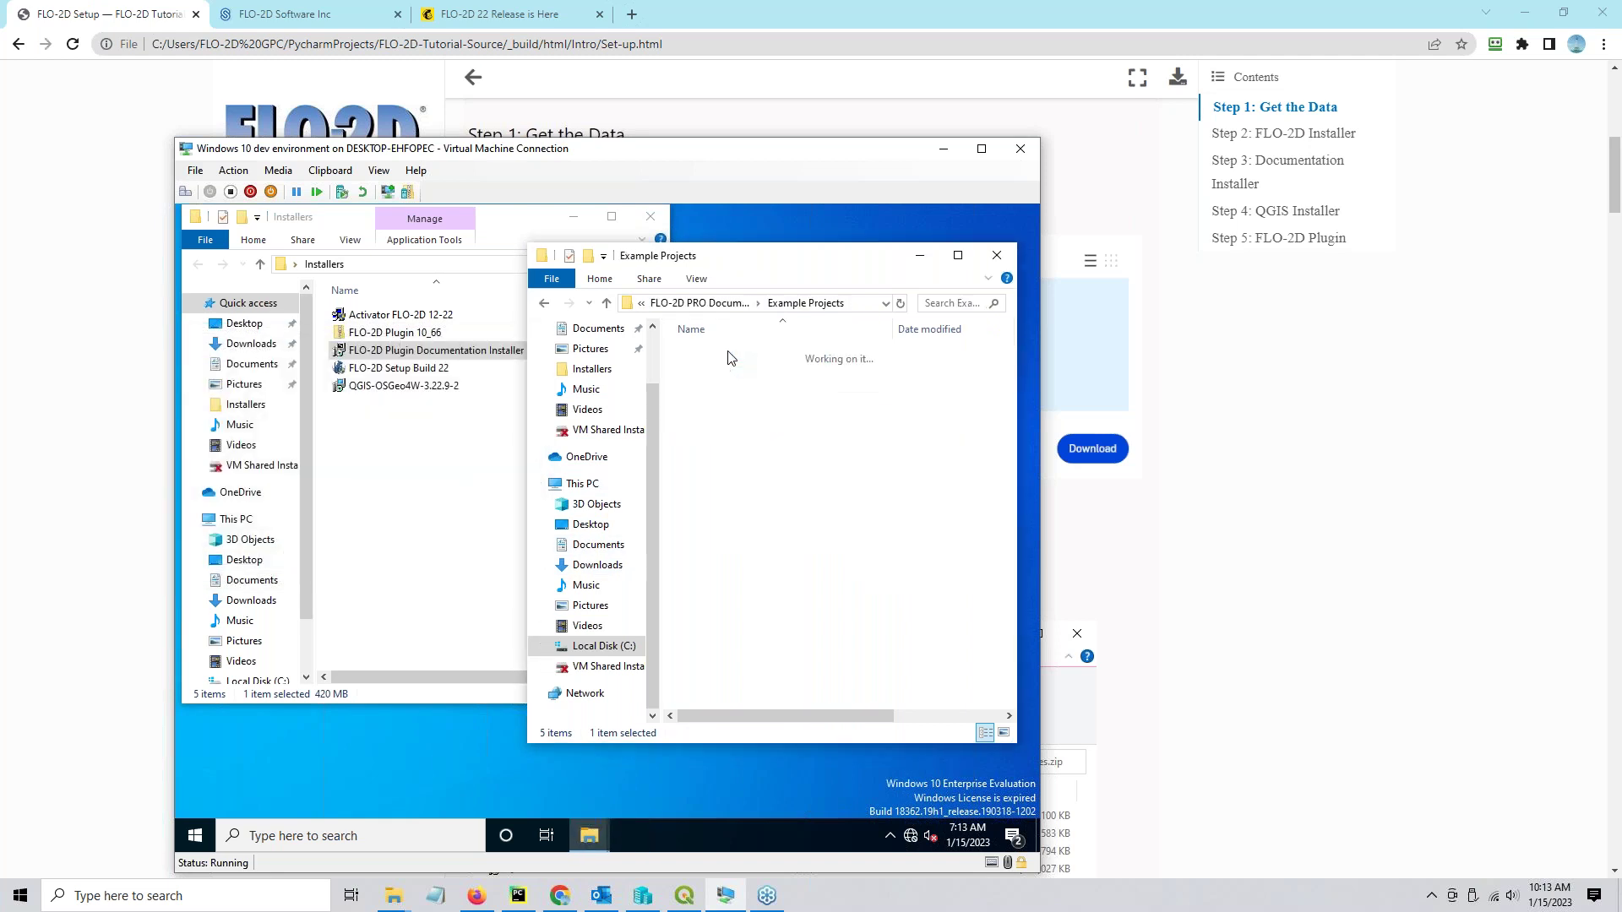
click(728, 376)
double_click(732, 374)
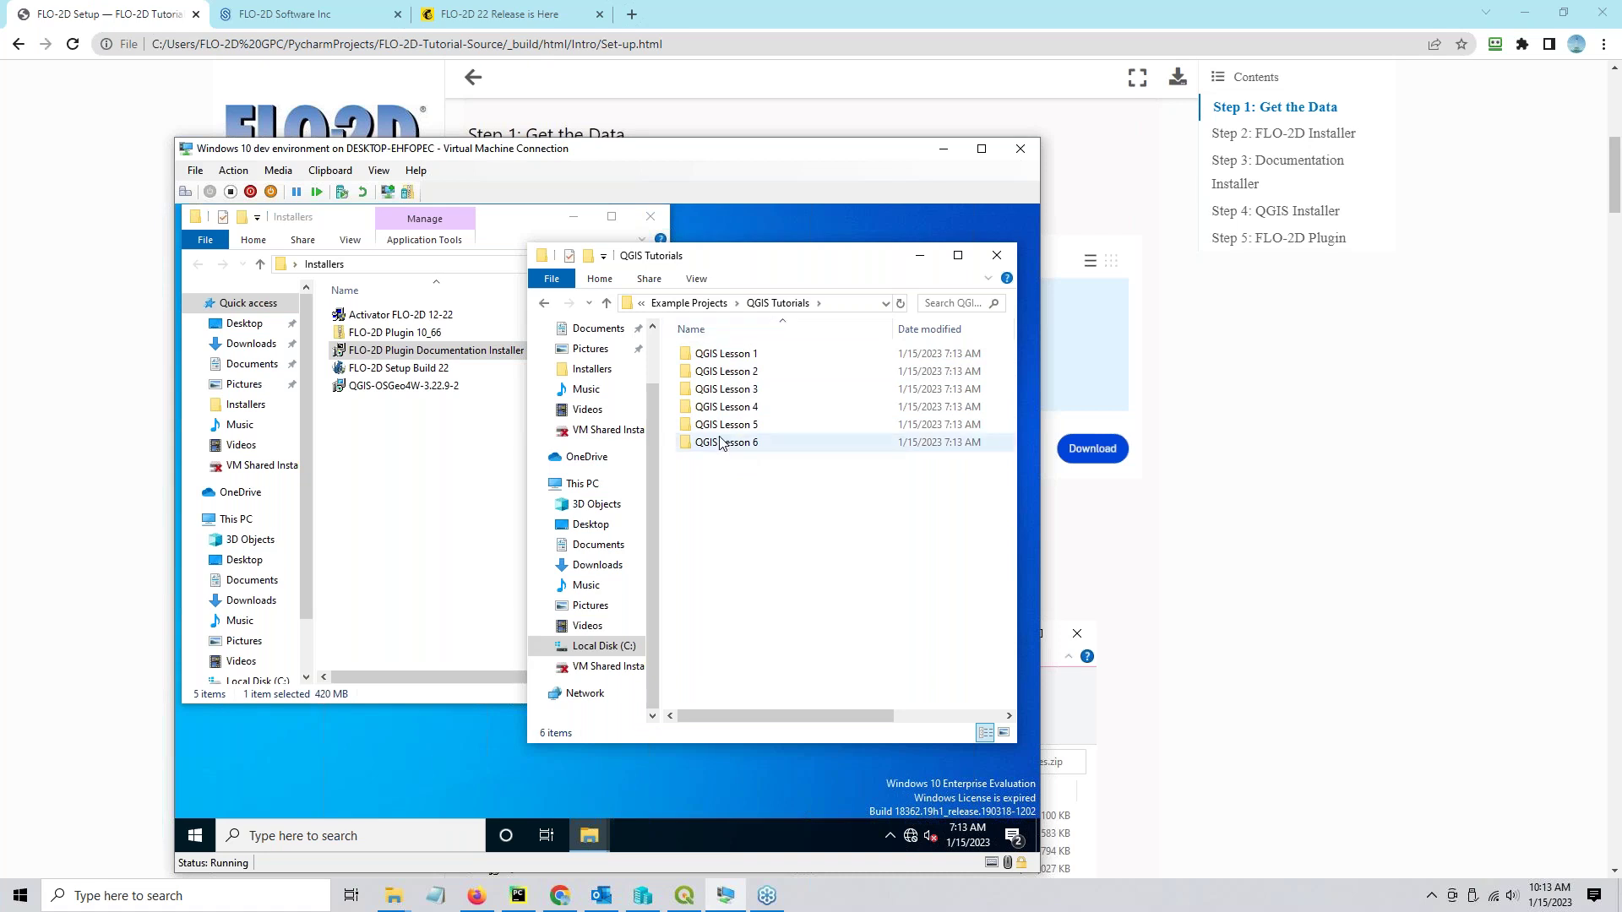
Switch to Chrome, view the FLO-2D Setup tutorial page and the FLO-2D 22 release newsletter, and minimize the browser.
click(114, 17)
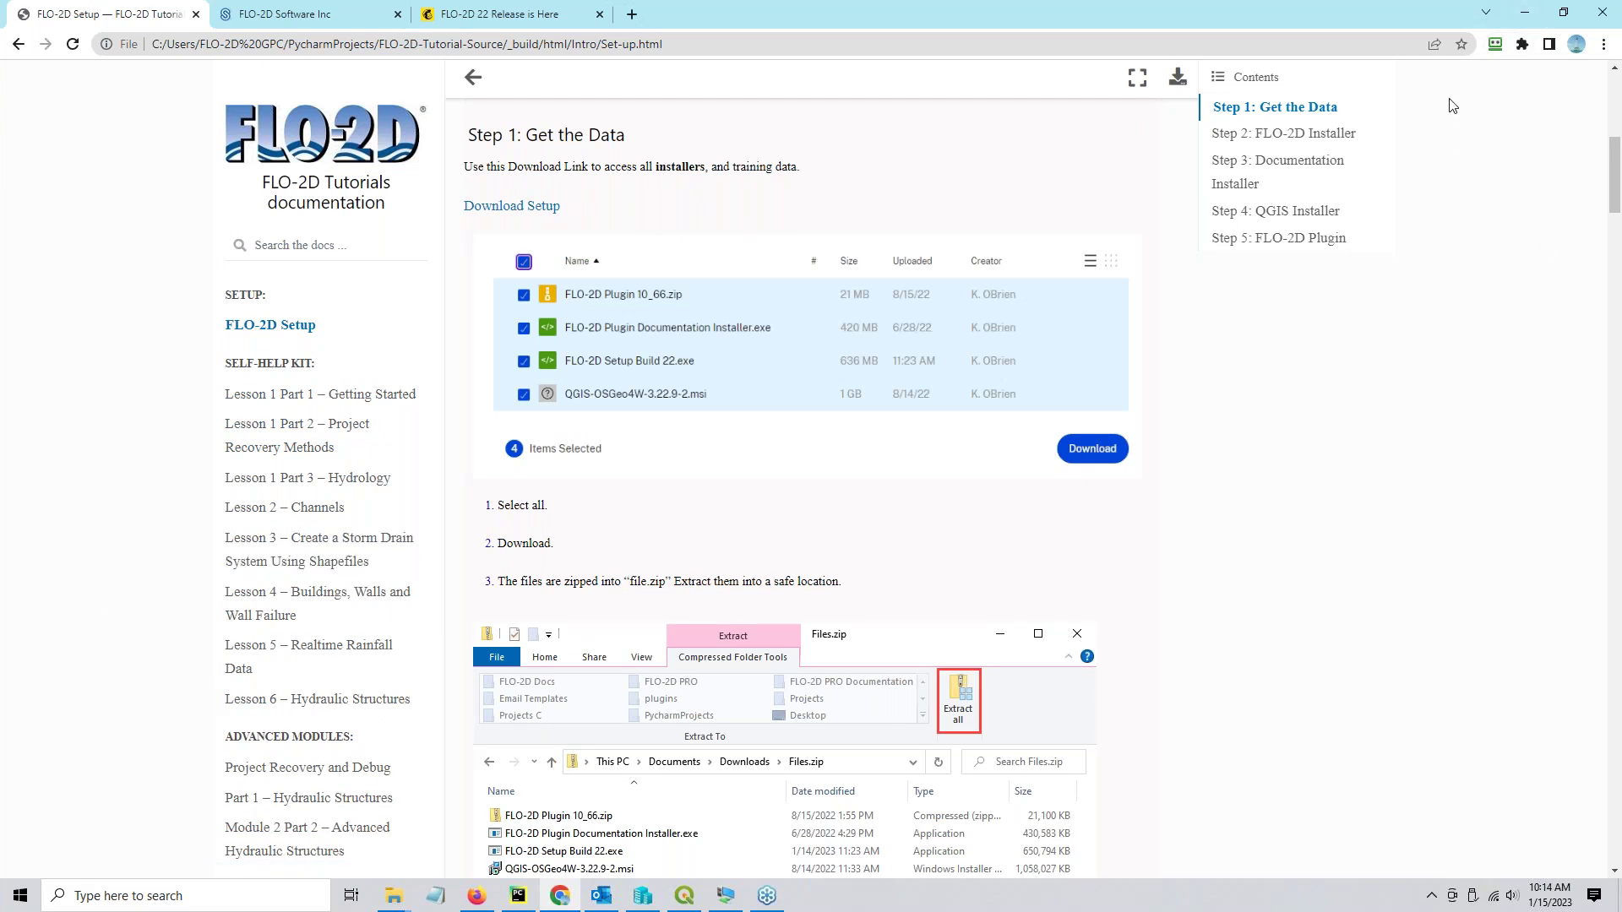
click(533, 18)
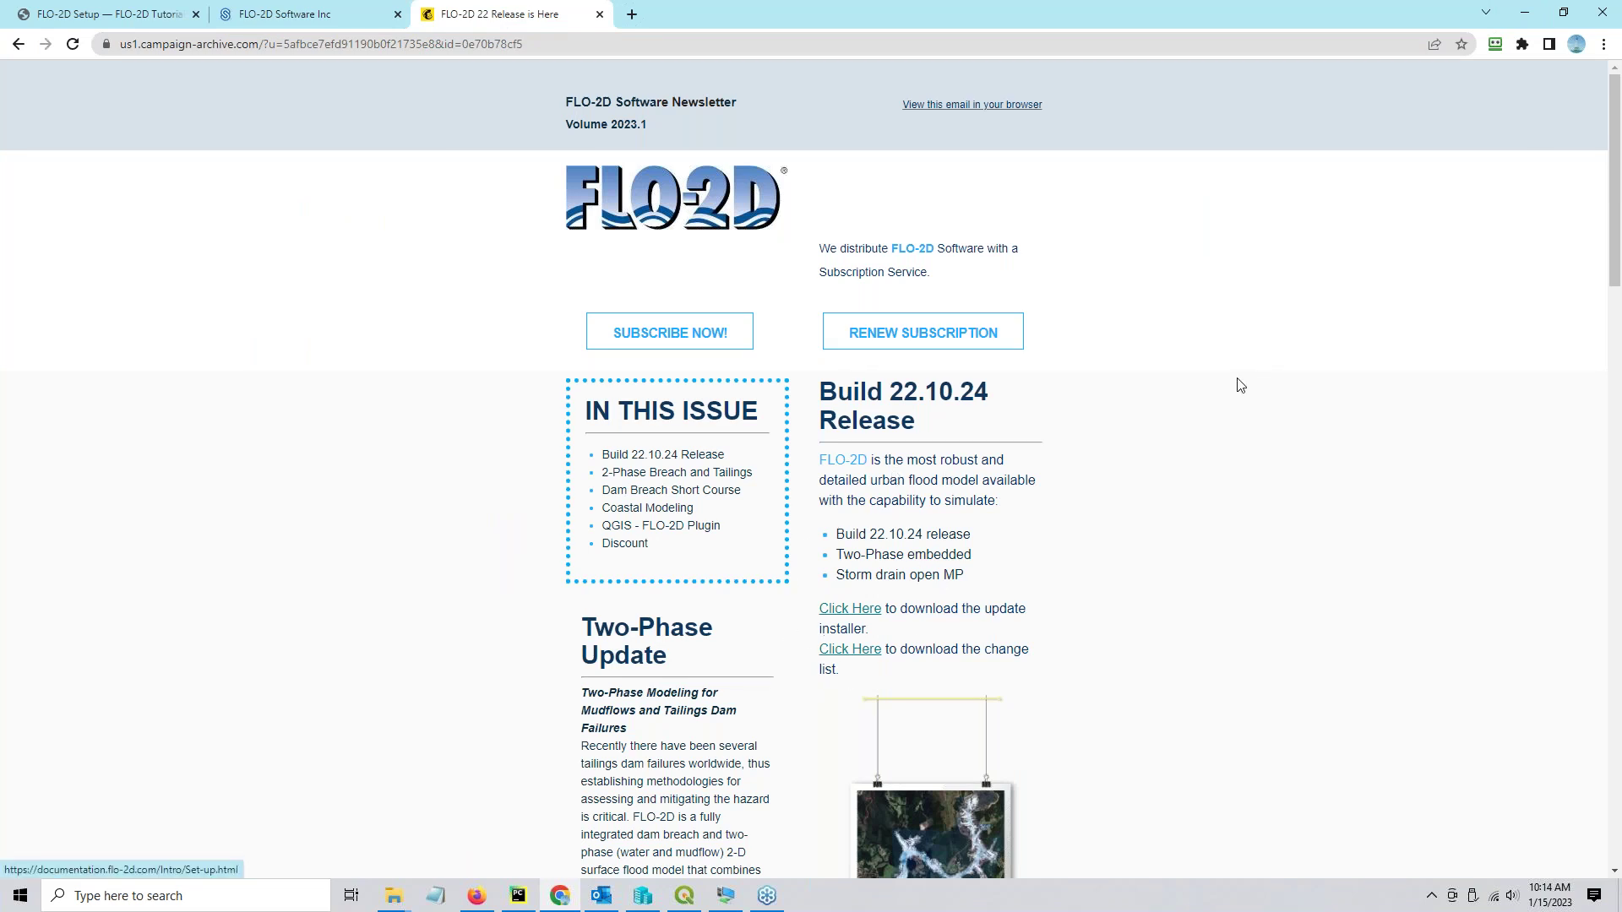
click(1527, 18)
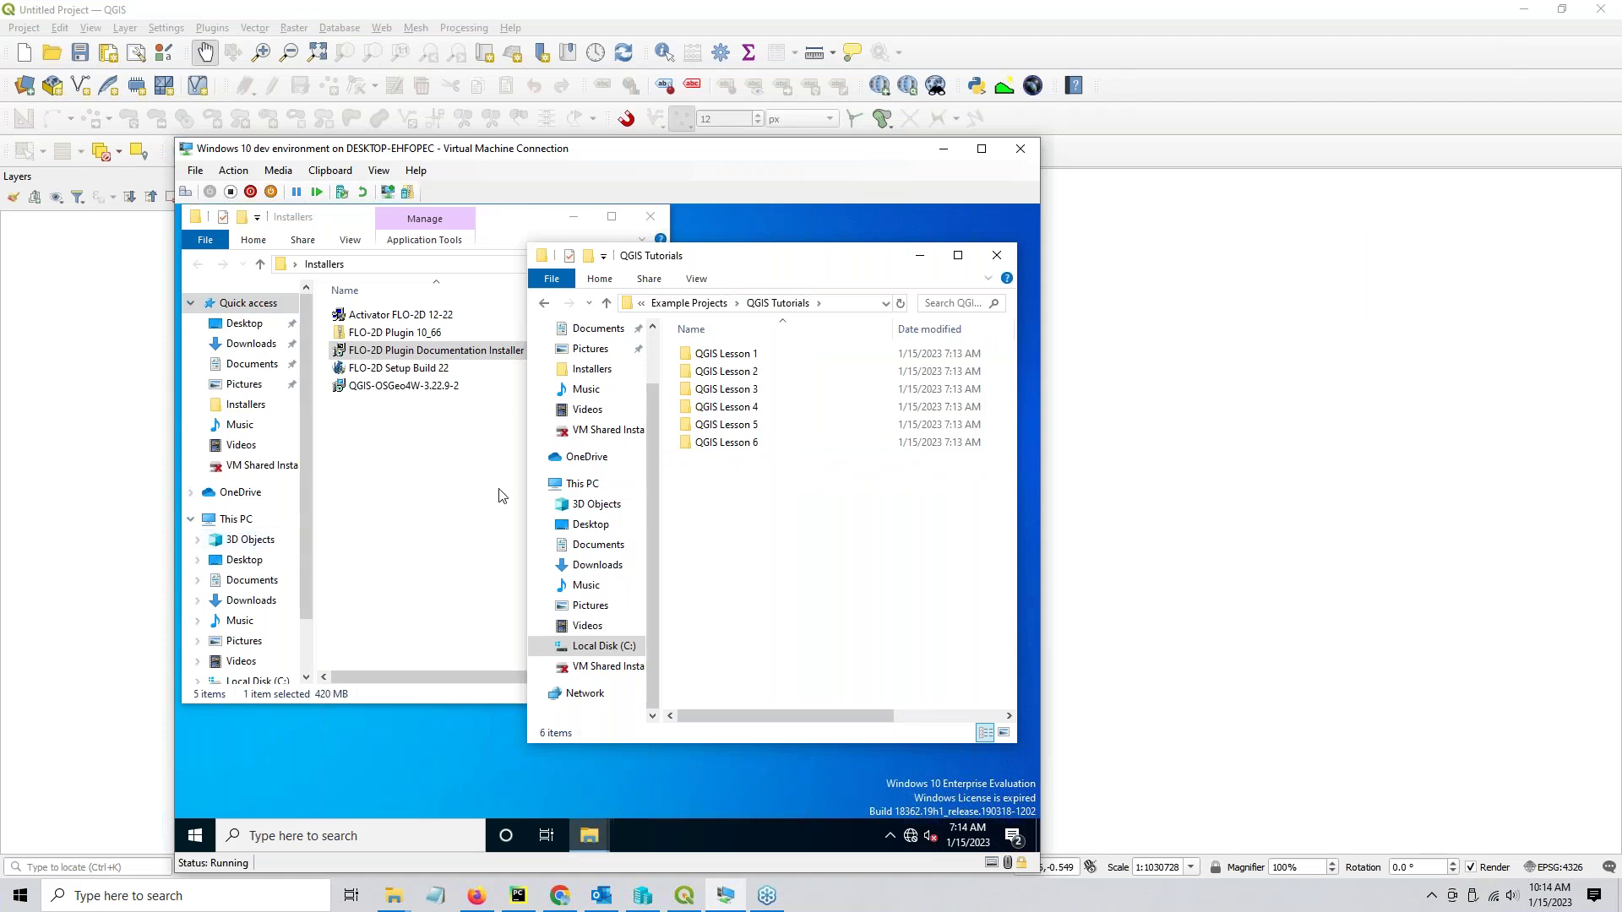
Walk through the QGIS 3.22.9 setup wizard, accepting the license and the folder C:\Program Files\QGIS 3.22.9\, and cancel it before installing.
click(429, 513)
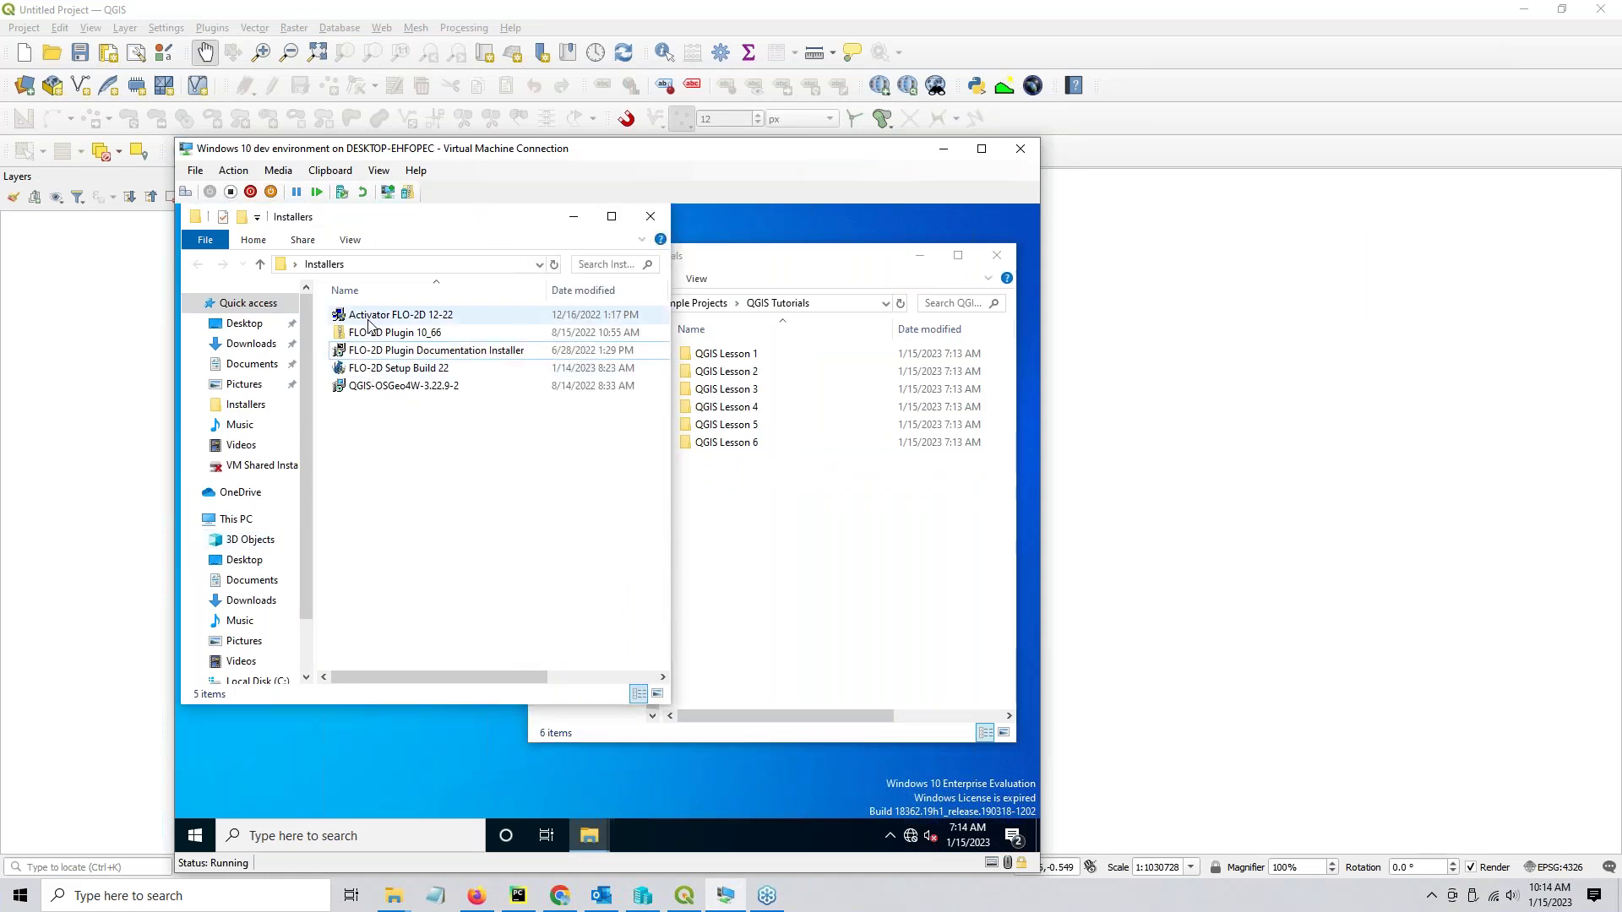
click(369, 387)
double_click(369, 388)
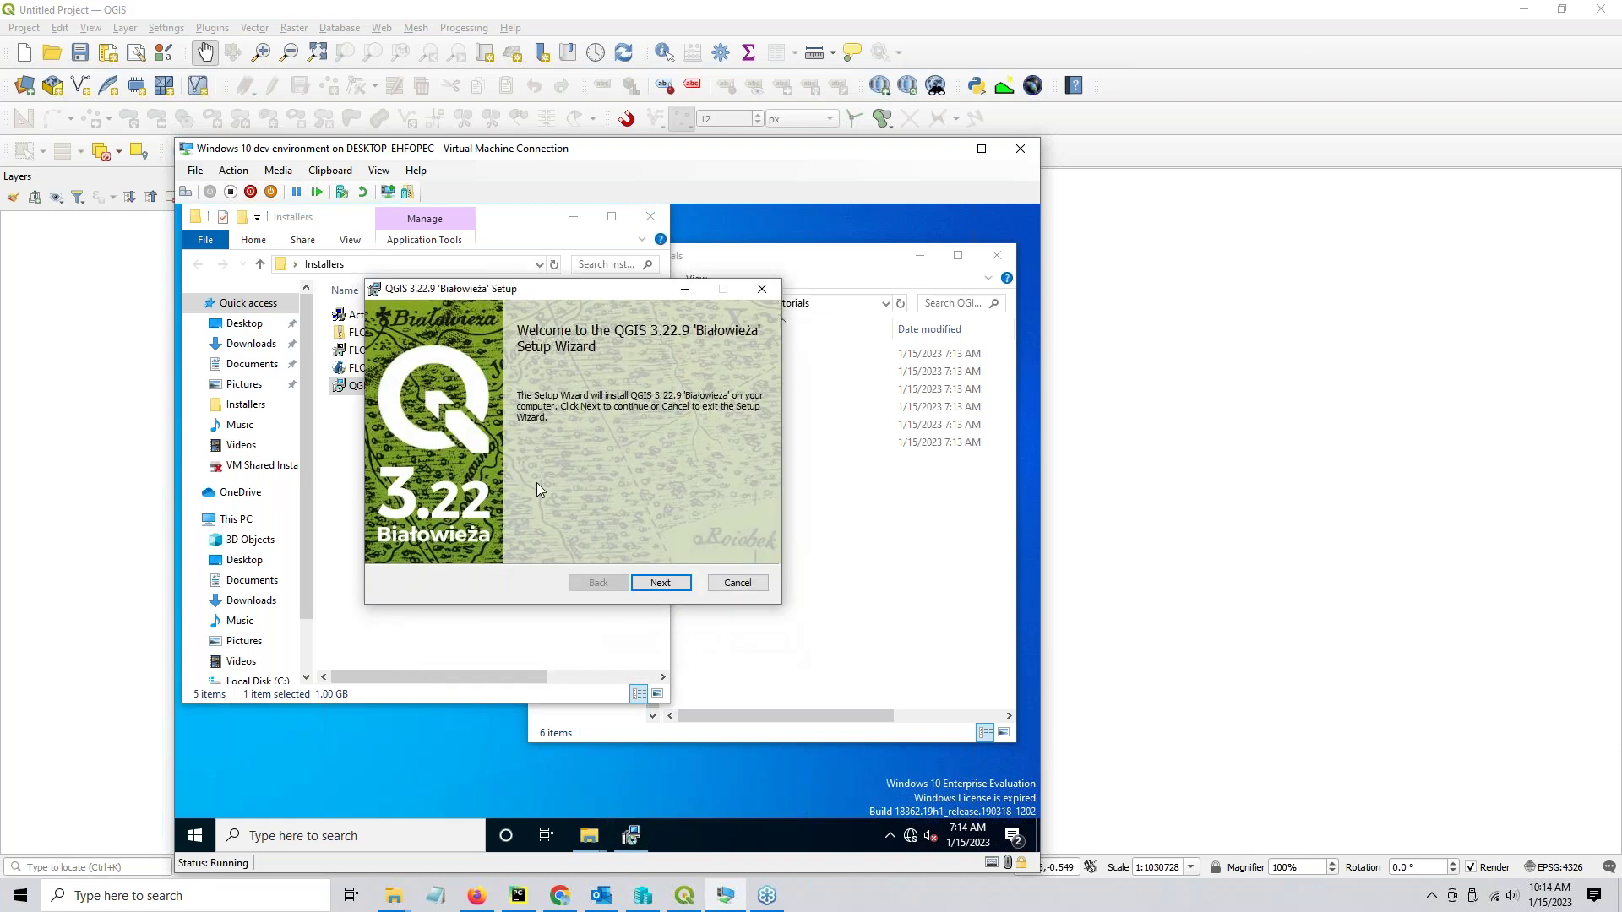
click(662, 583)
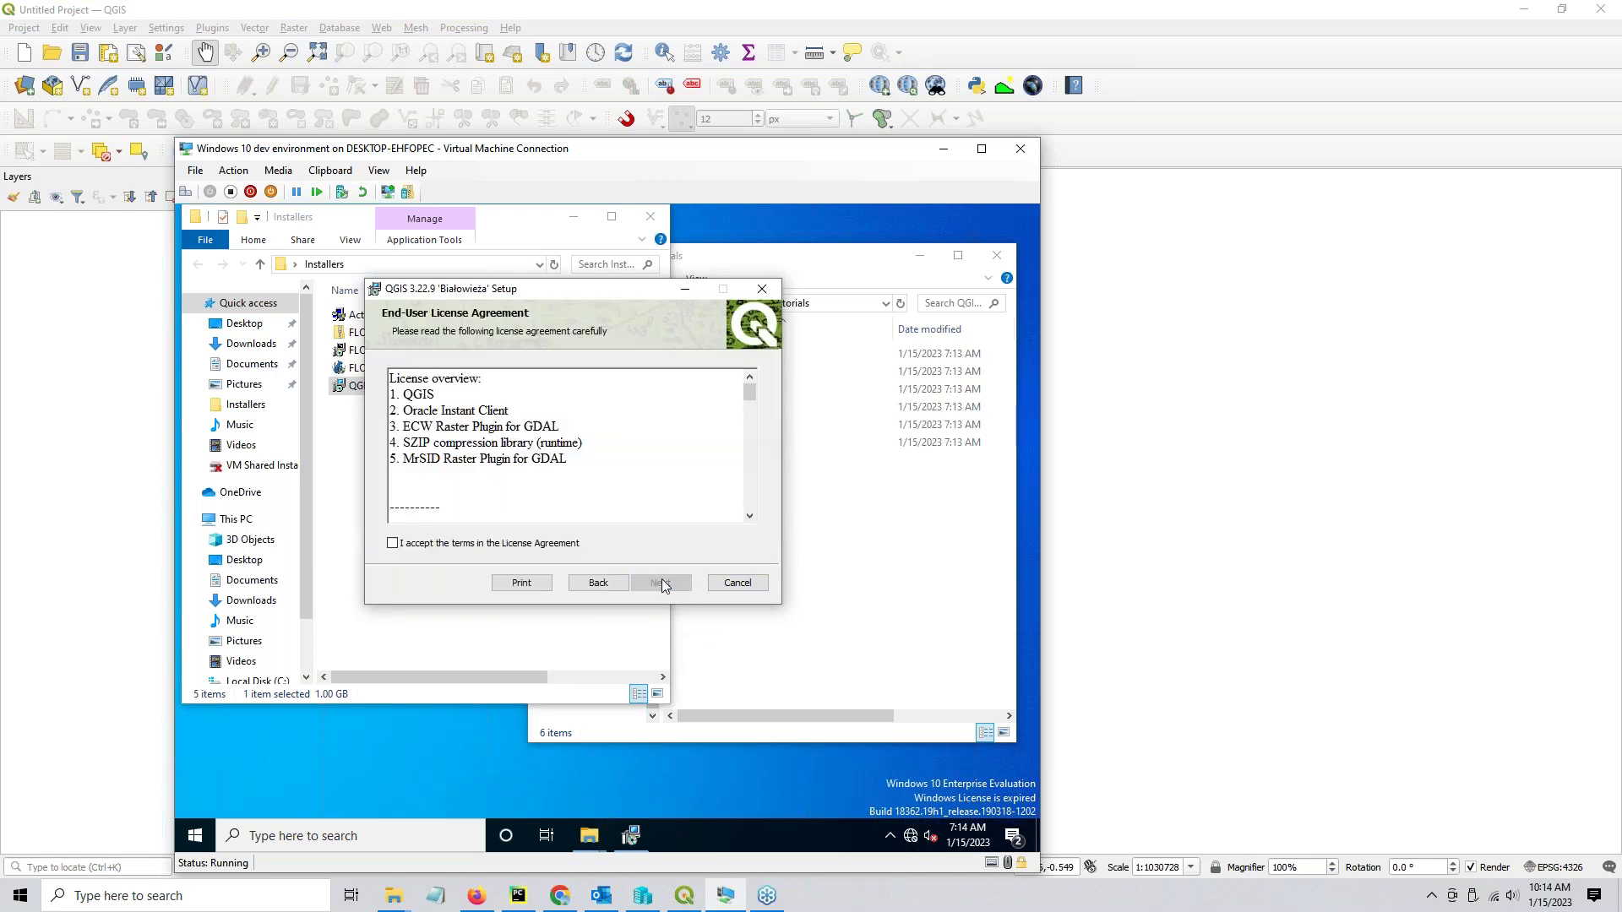
click(393, 543)
click(660, 583)
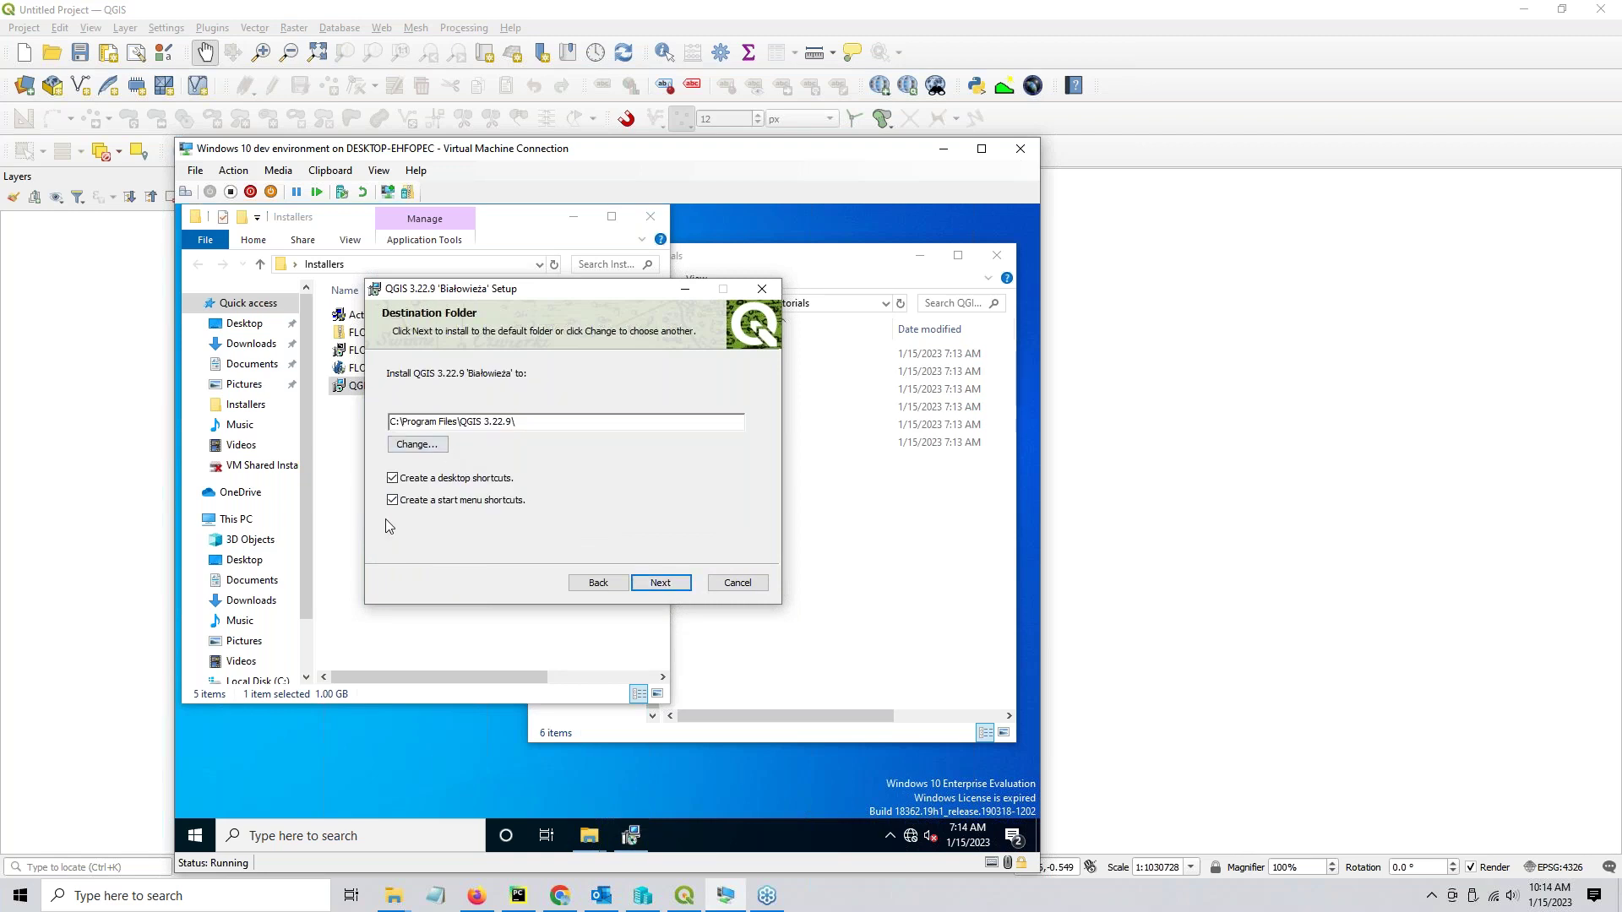
click(661, 582)
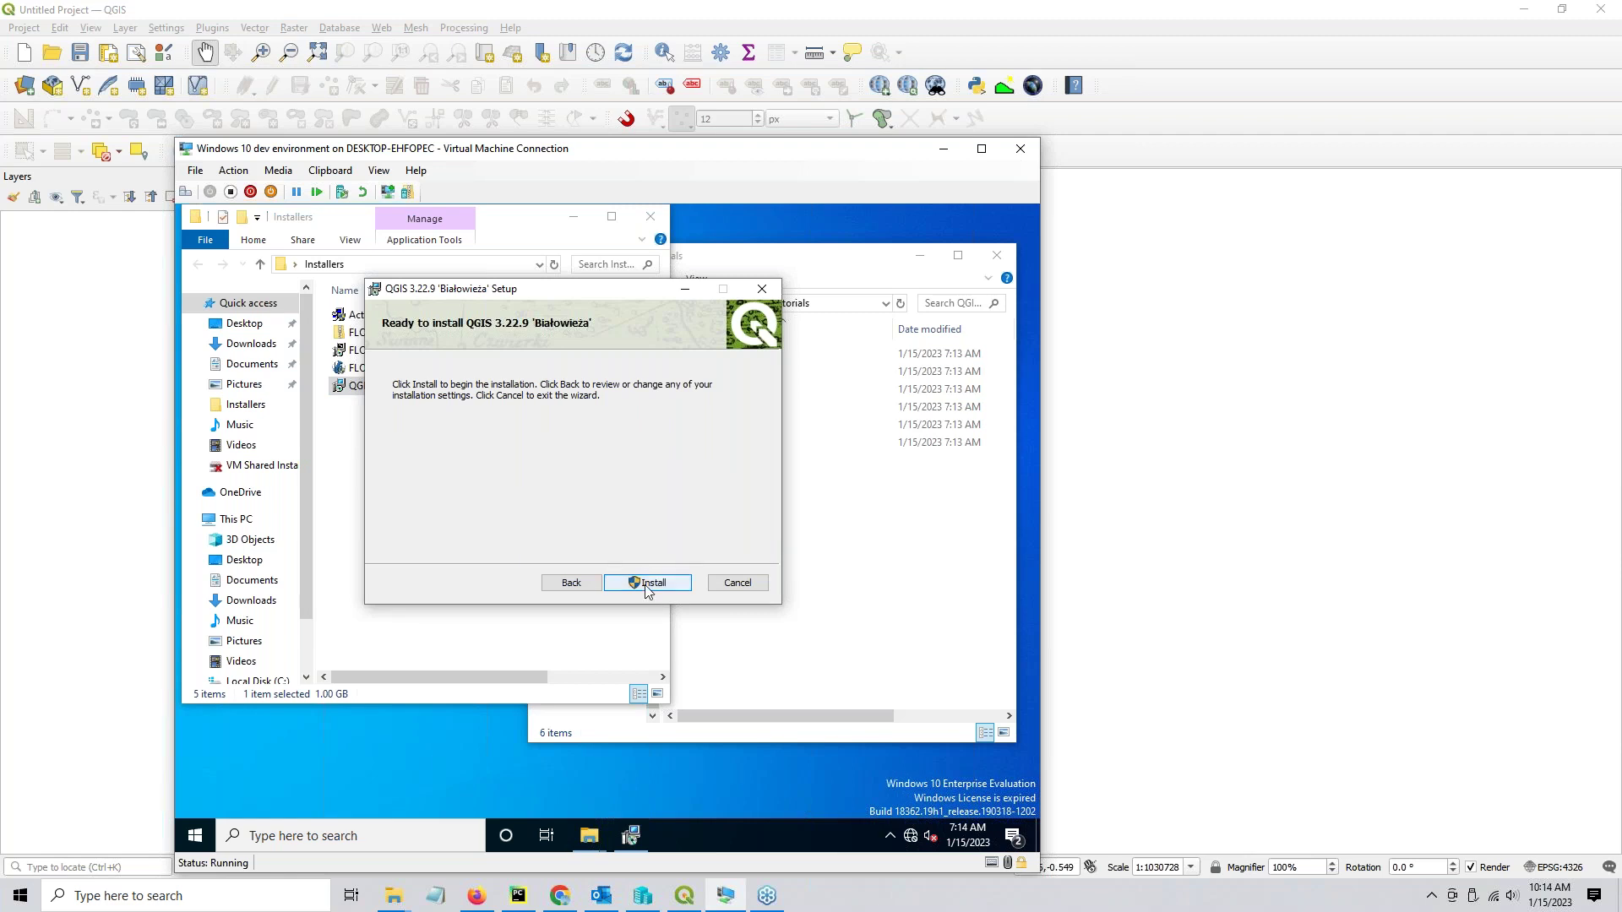
click(735, 583)
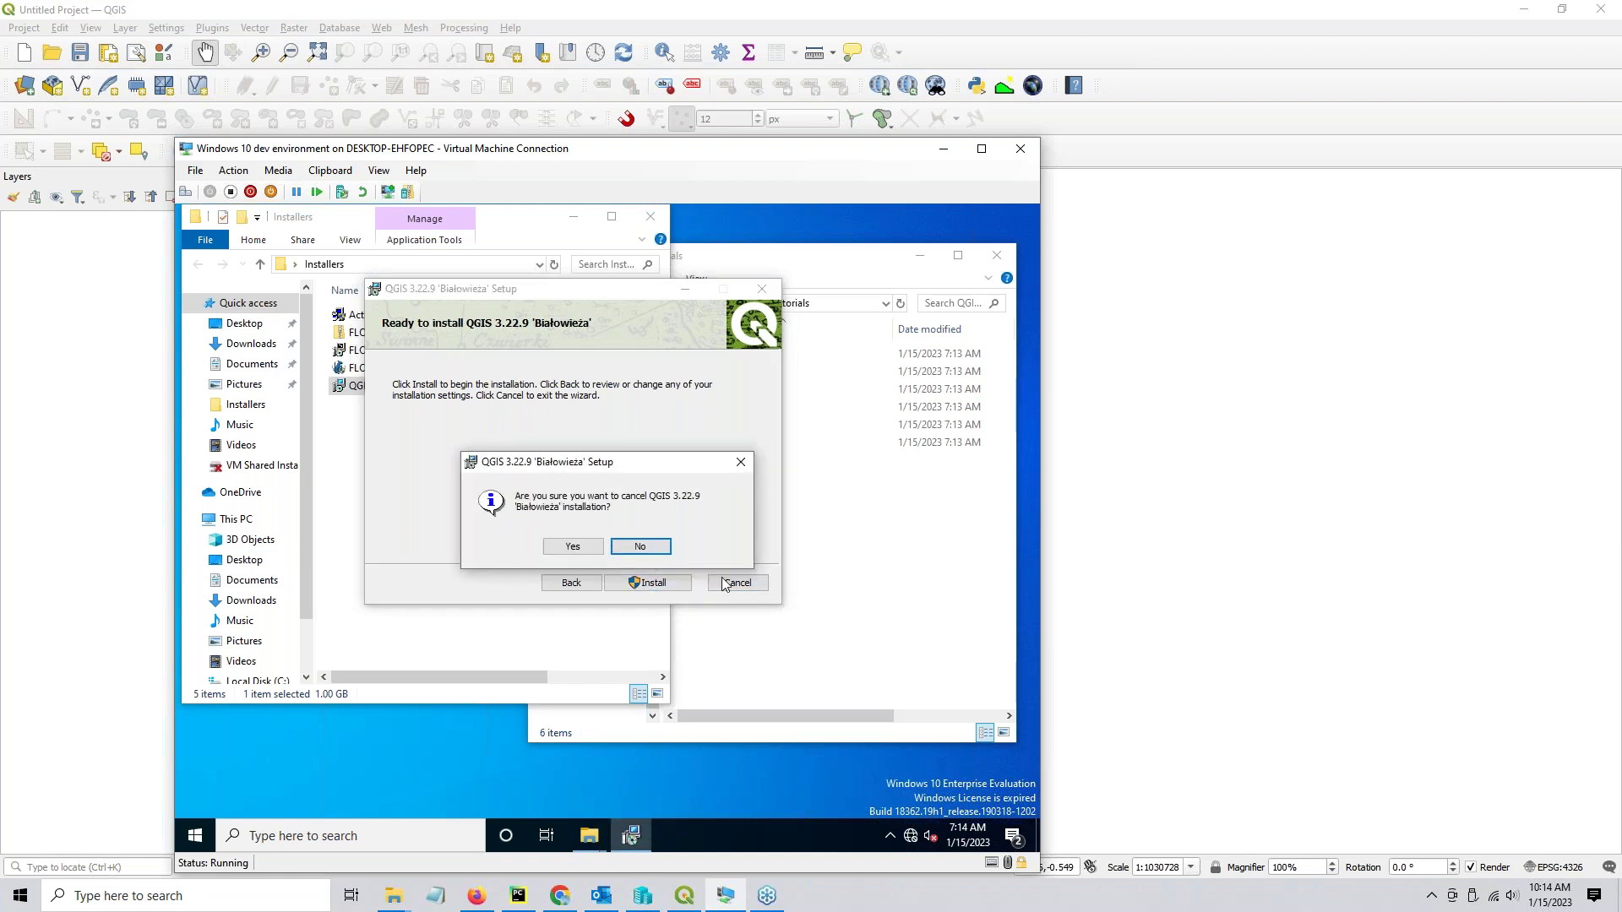
click(571, 547)
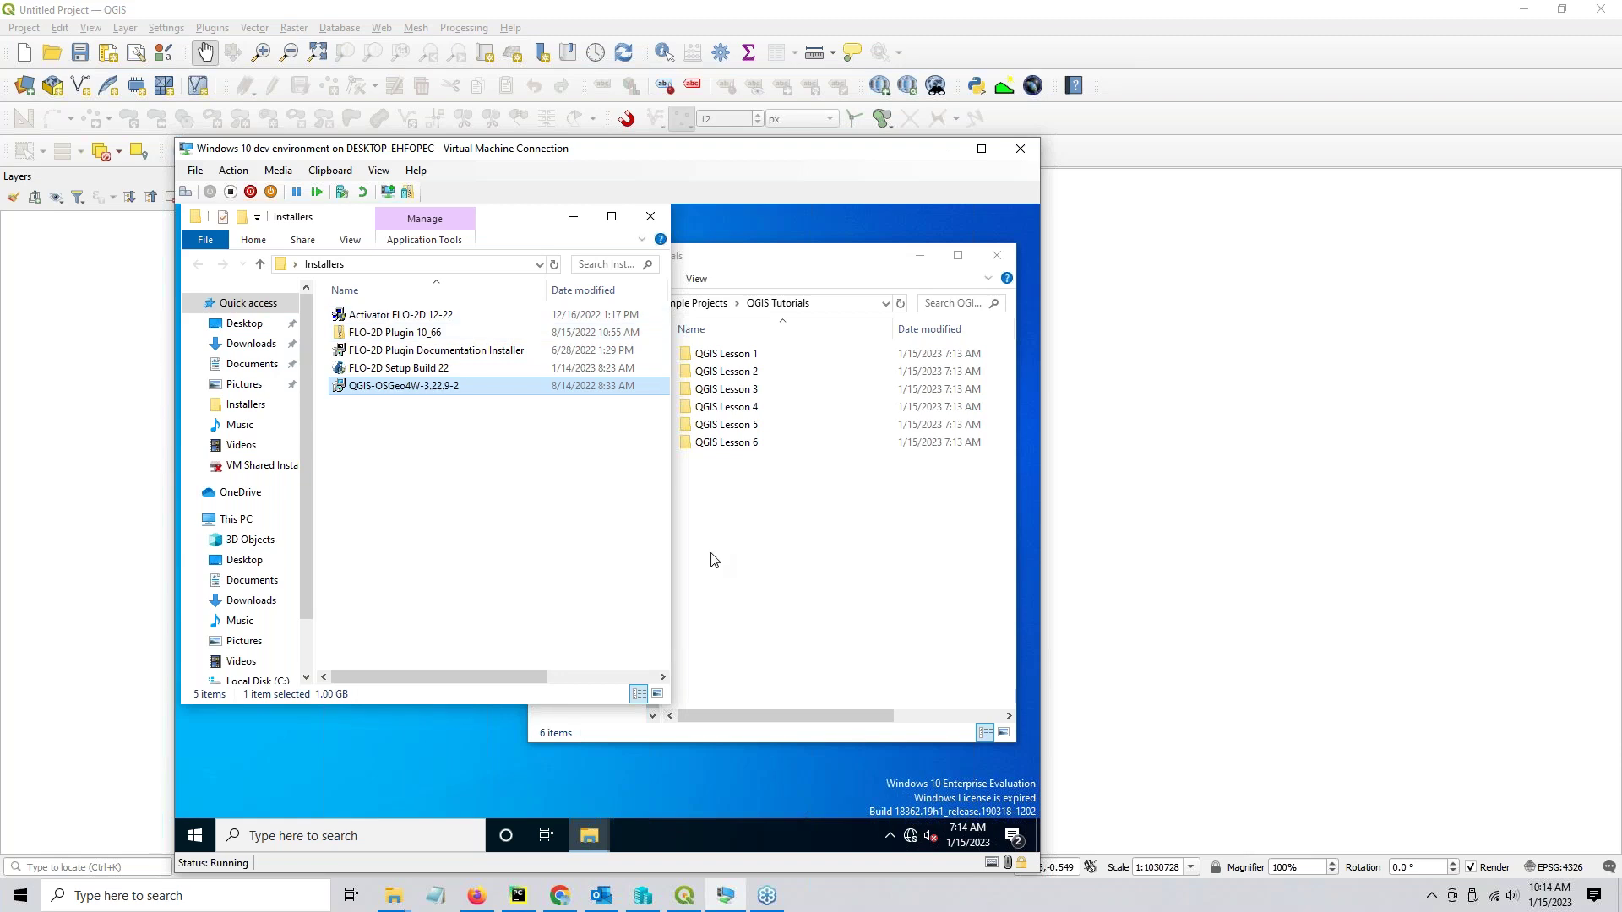
Move the Installers window clear of the virtual machine's desktop icons, and minimize the virtual machine and QGIS to reveal the host desktop.
click(944, 151)
click(725, 895)
drag(519, 241, 854, 321)
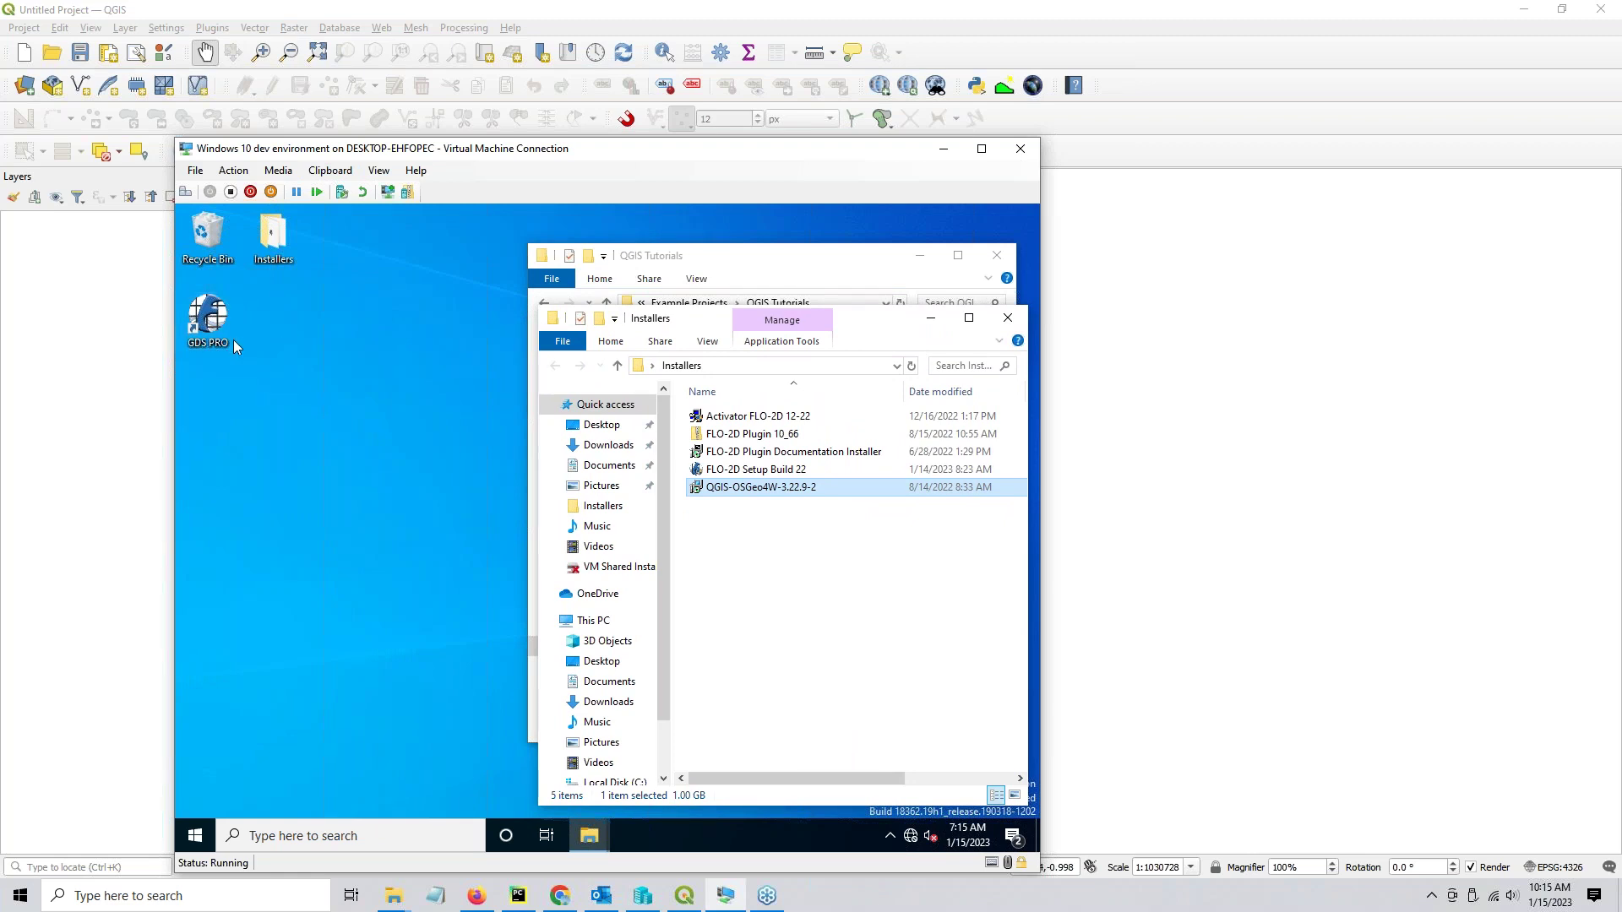
click(943, 154)
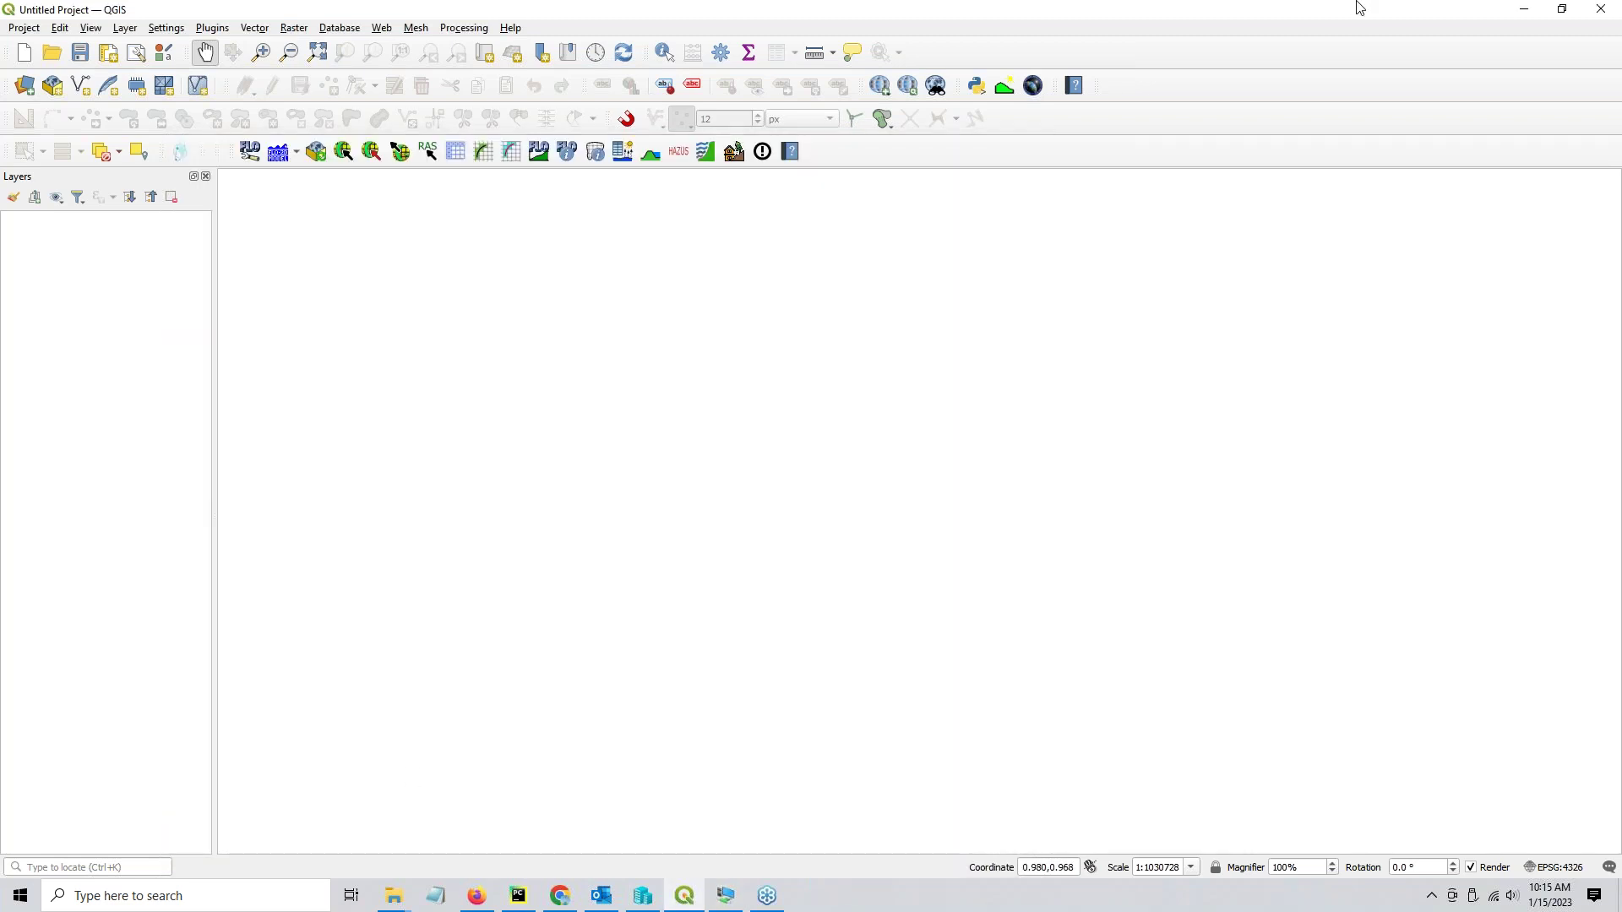
click(1529, 14)
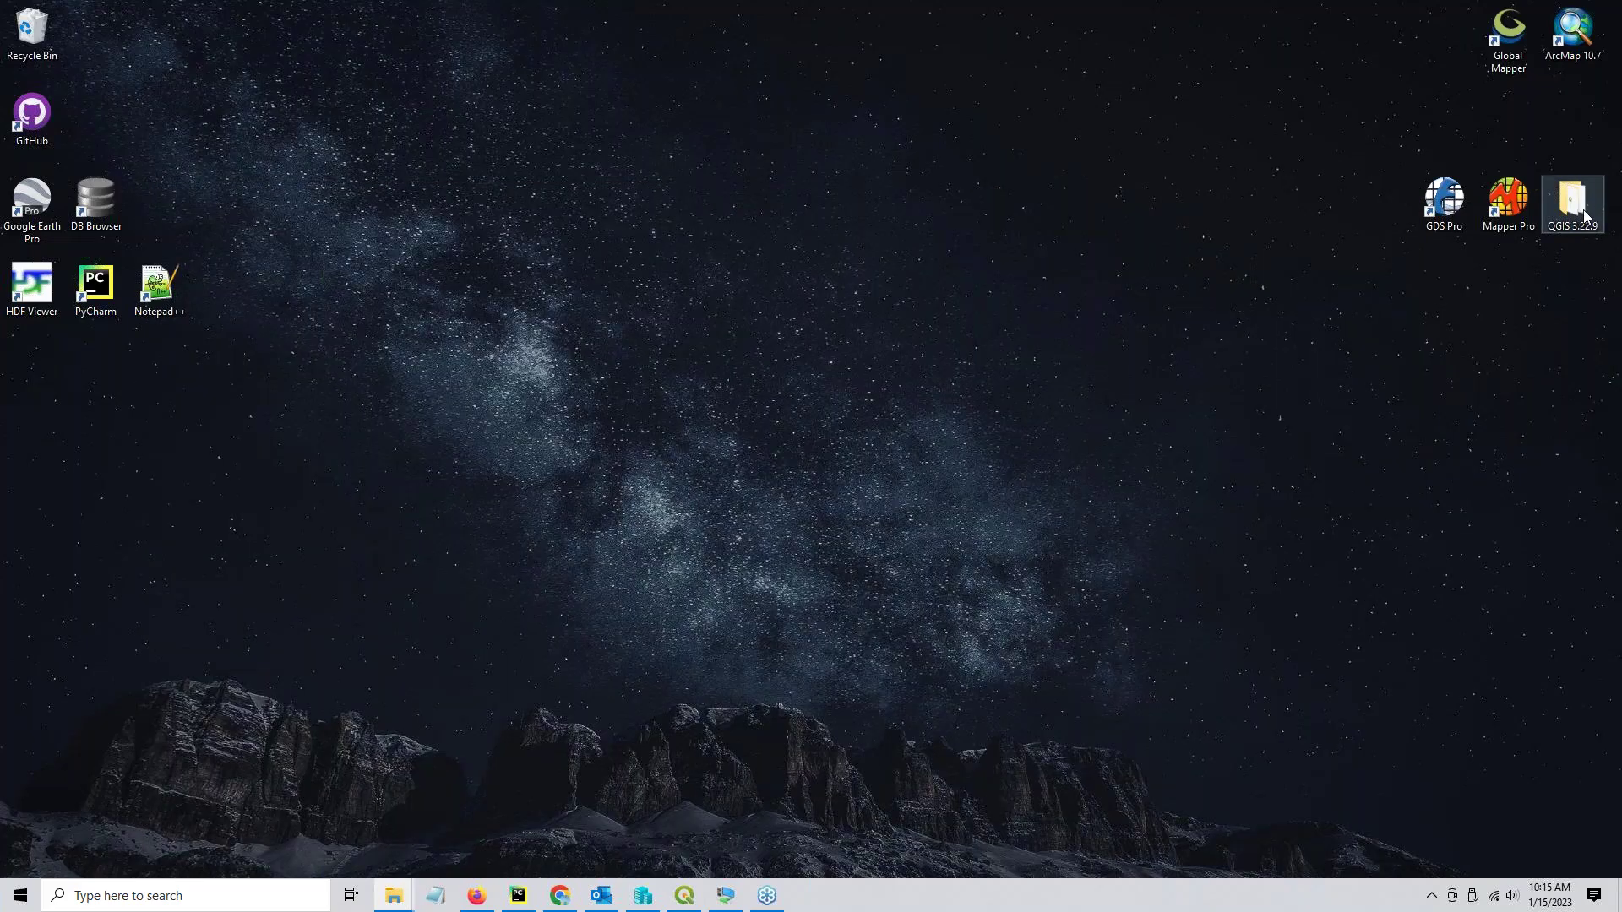
View the shortcuts in the desktop's QGIS 3.22.9 folder and close it, search Windows for "qg", and dismiss the search.
double_click(1582, 220)
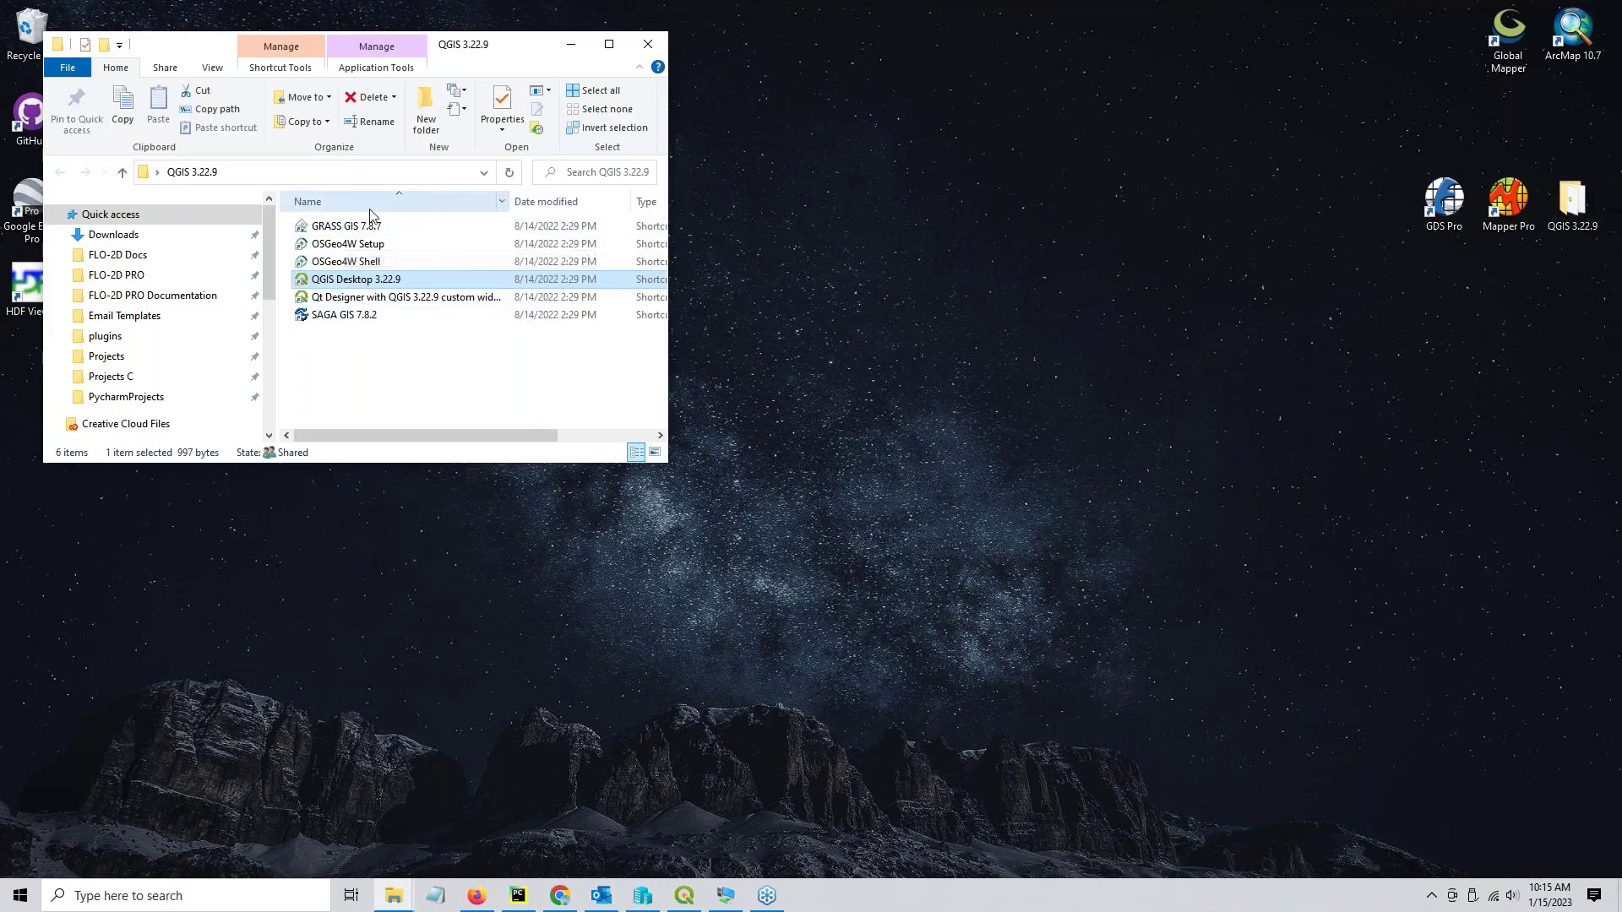
click(658, 48)
click(169, 896)
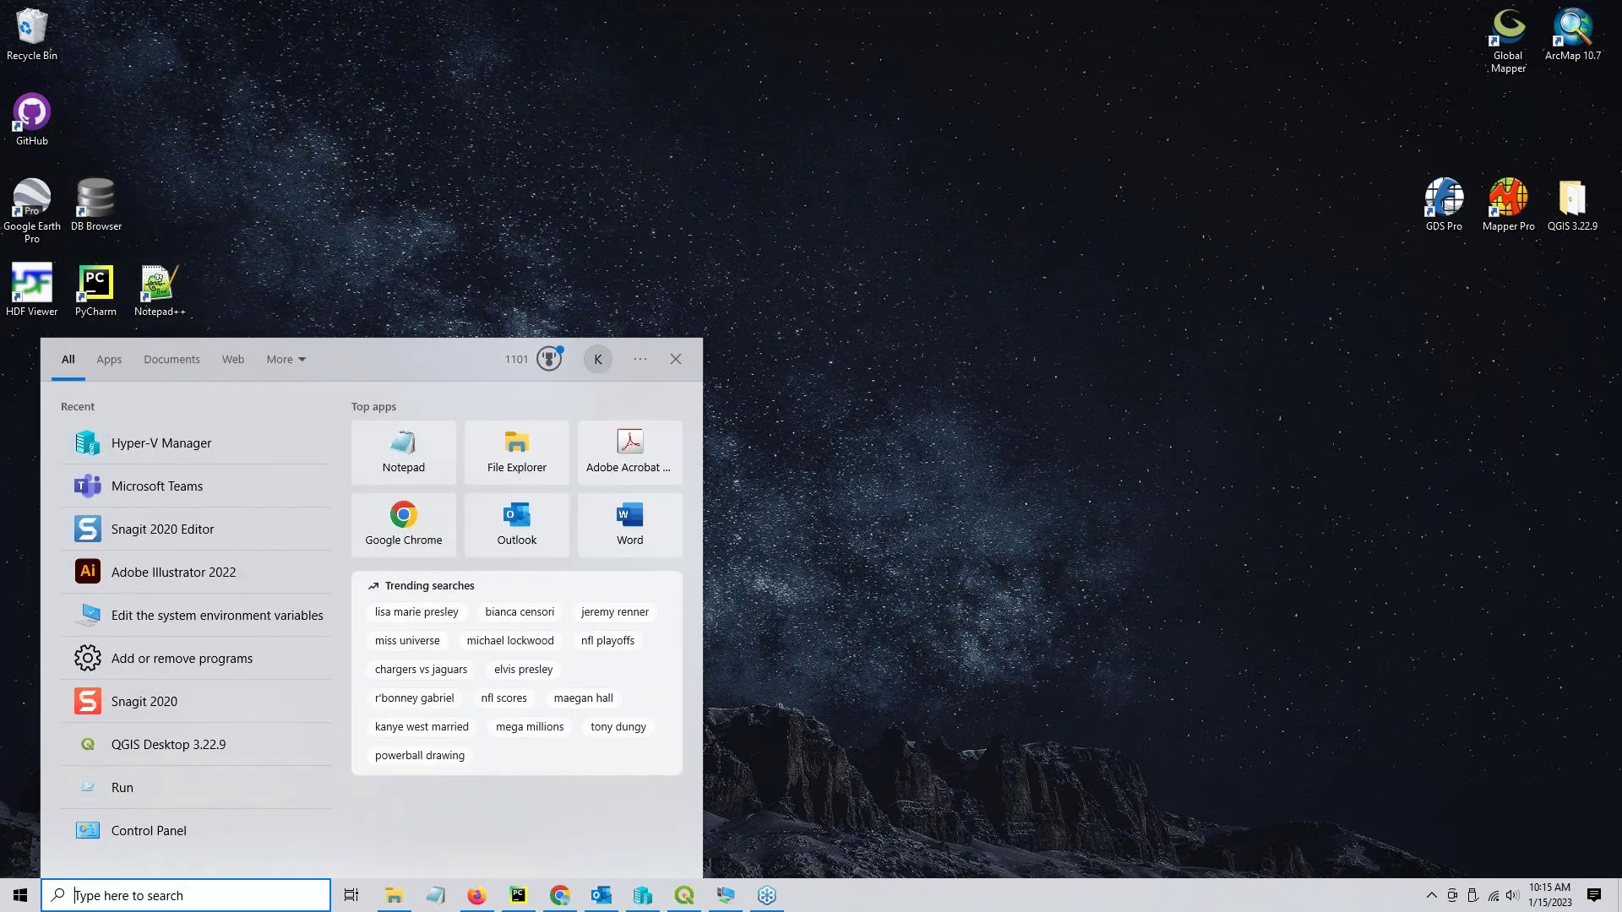
text(qg)
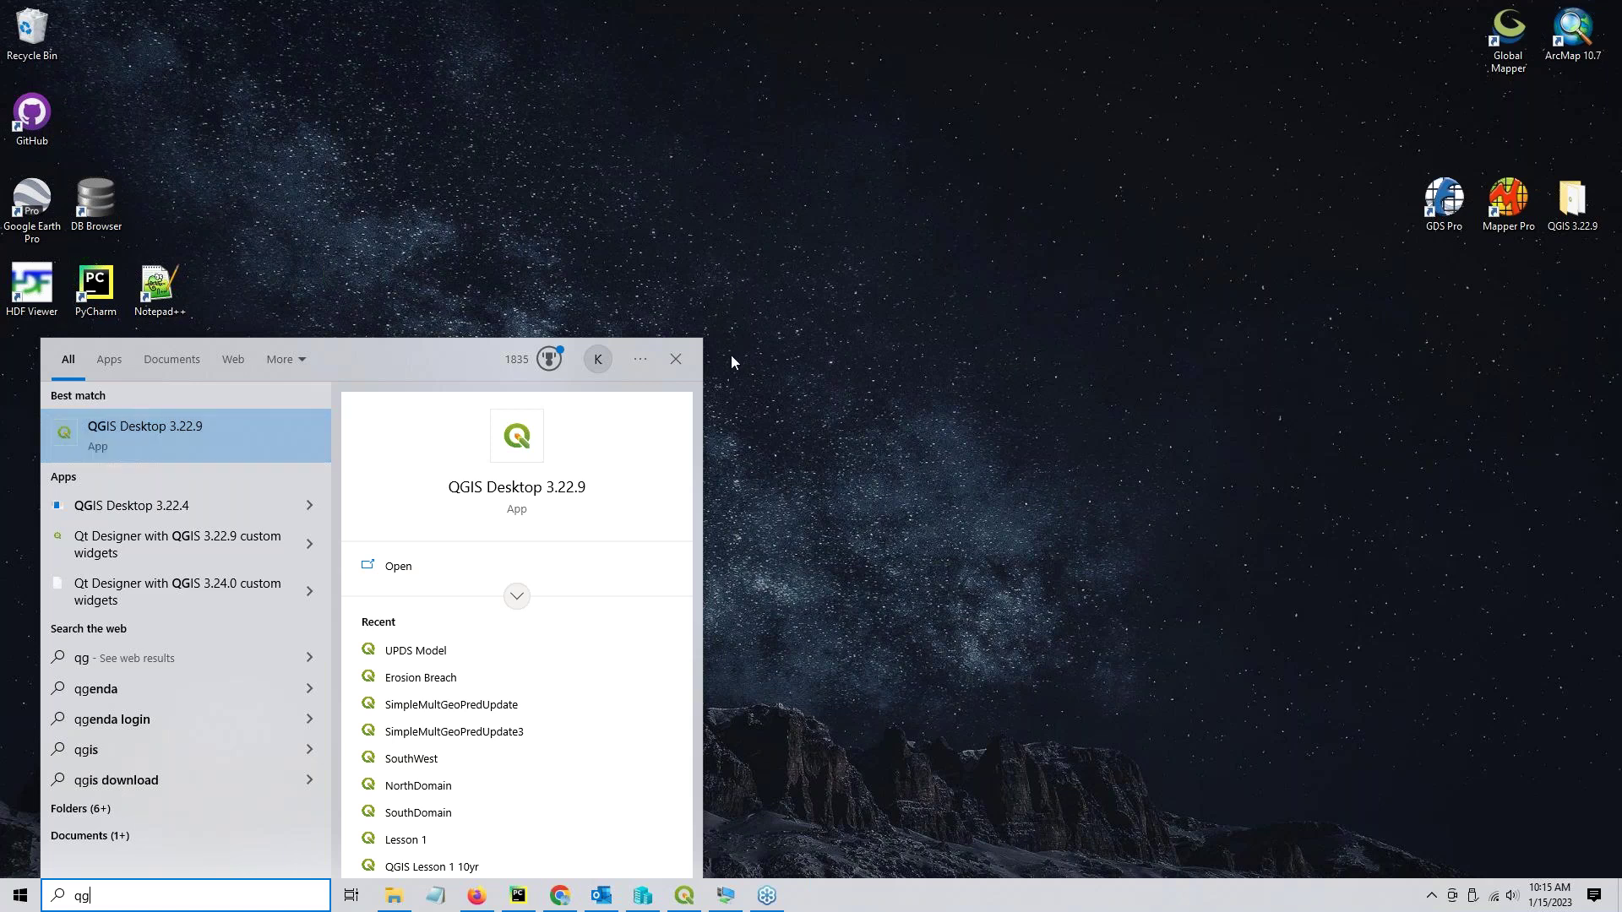
click(683, 357)
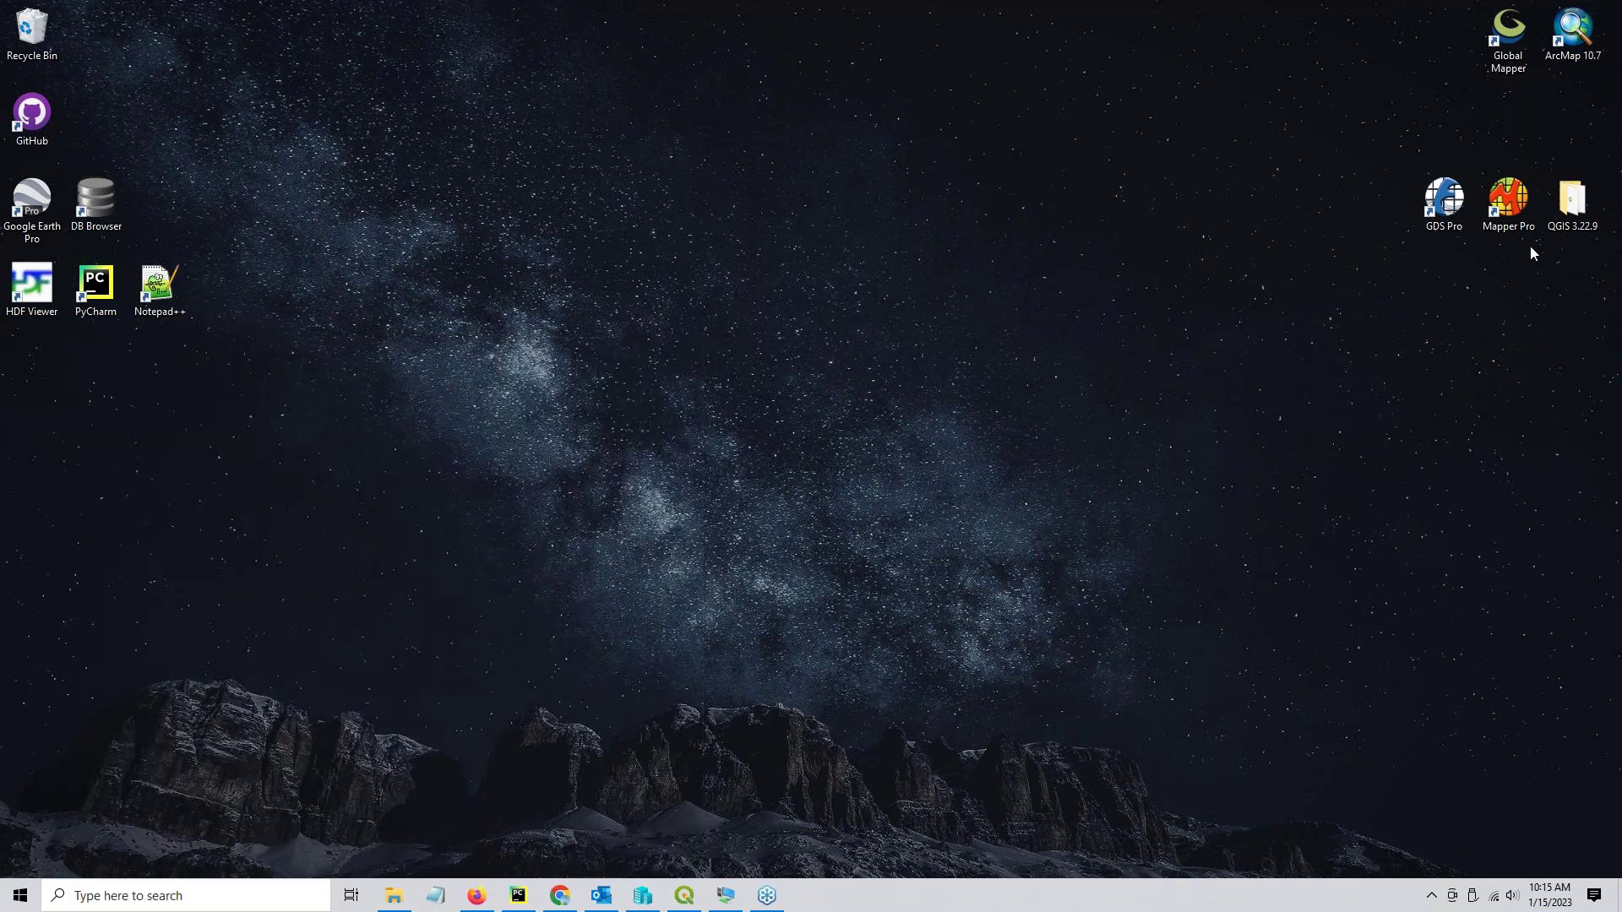
Point out the QGIS Desktop 3.22.9 shortcut in the QGIS 3.22.9 desktop folder, close the folder, and switch to the running QGIS.
double_click(1573, 201)
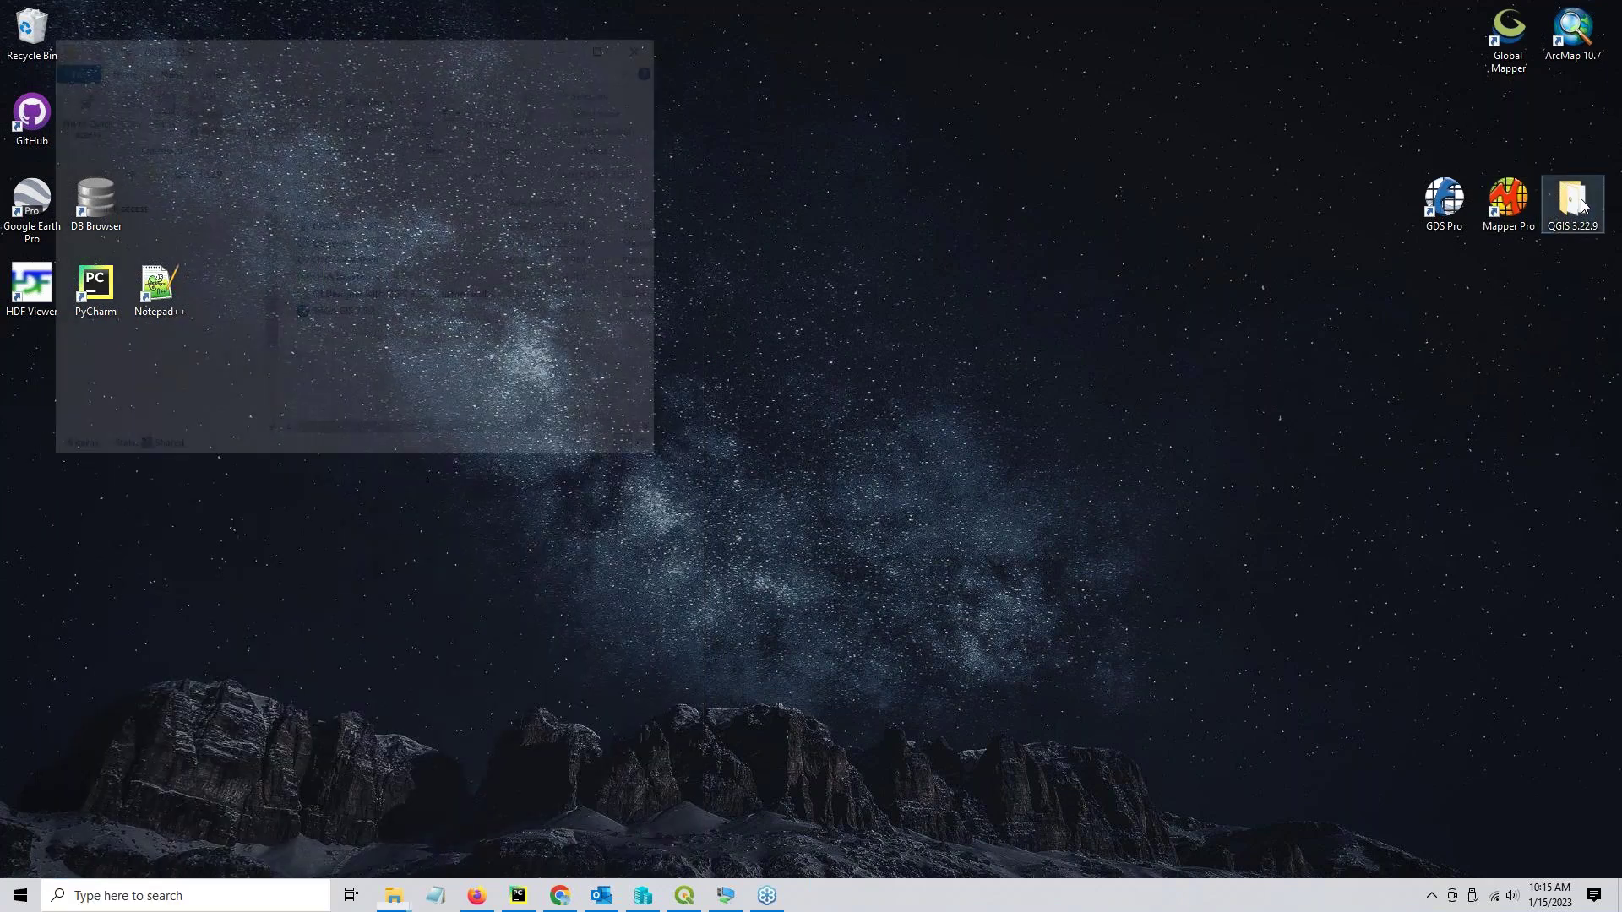
click(358, 281)
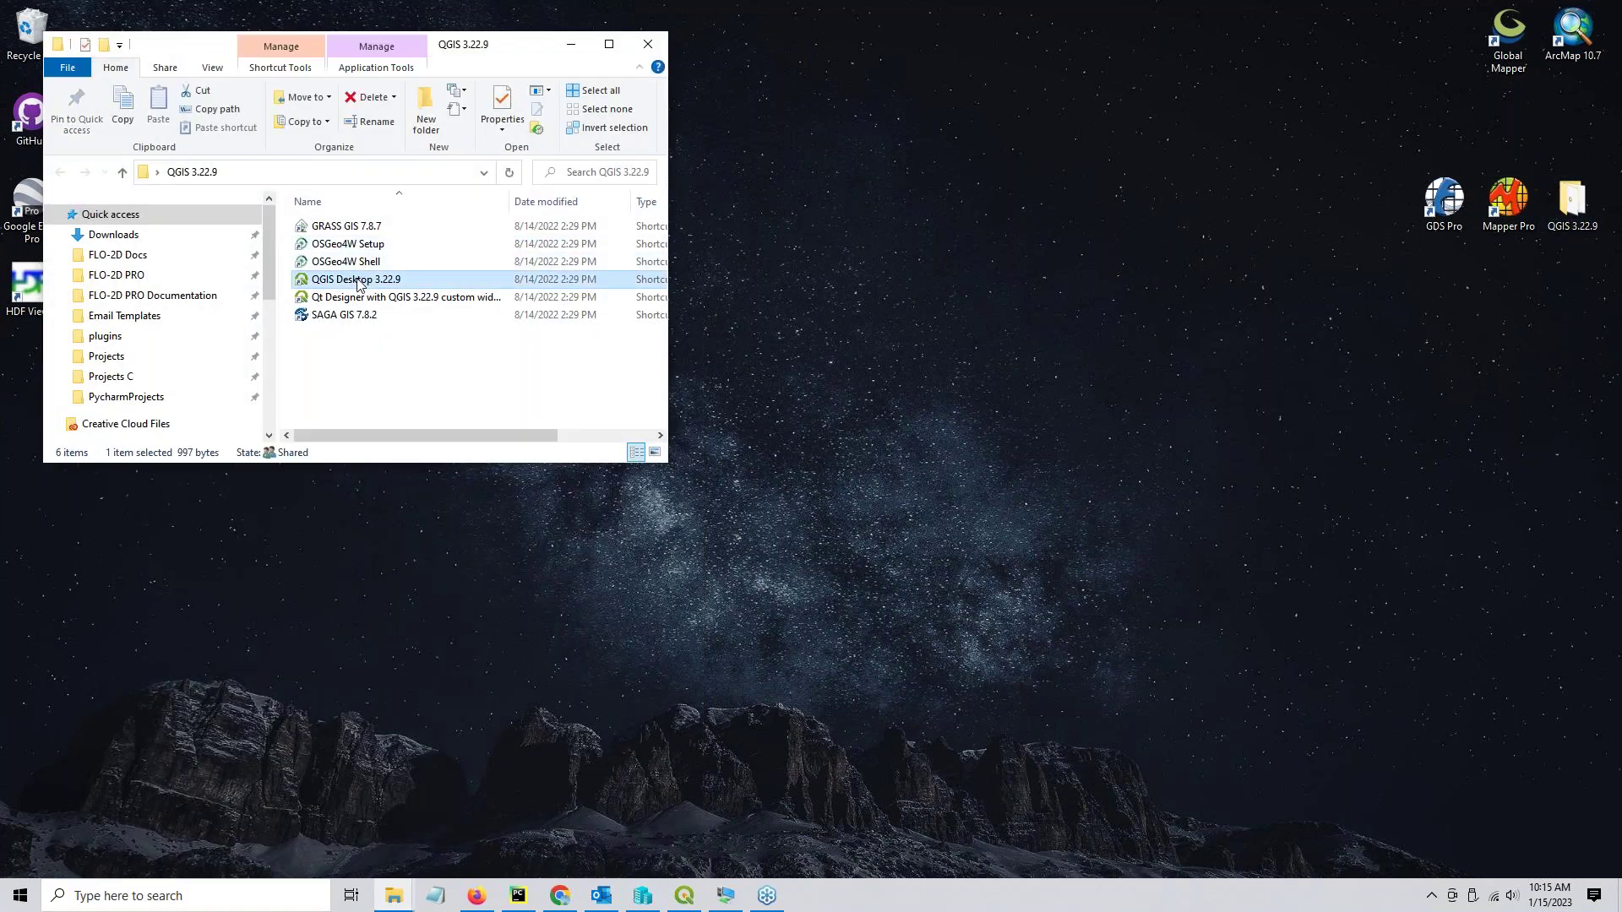
click(648, 43)
click(684, 895)
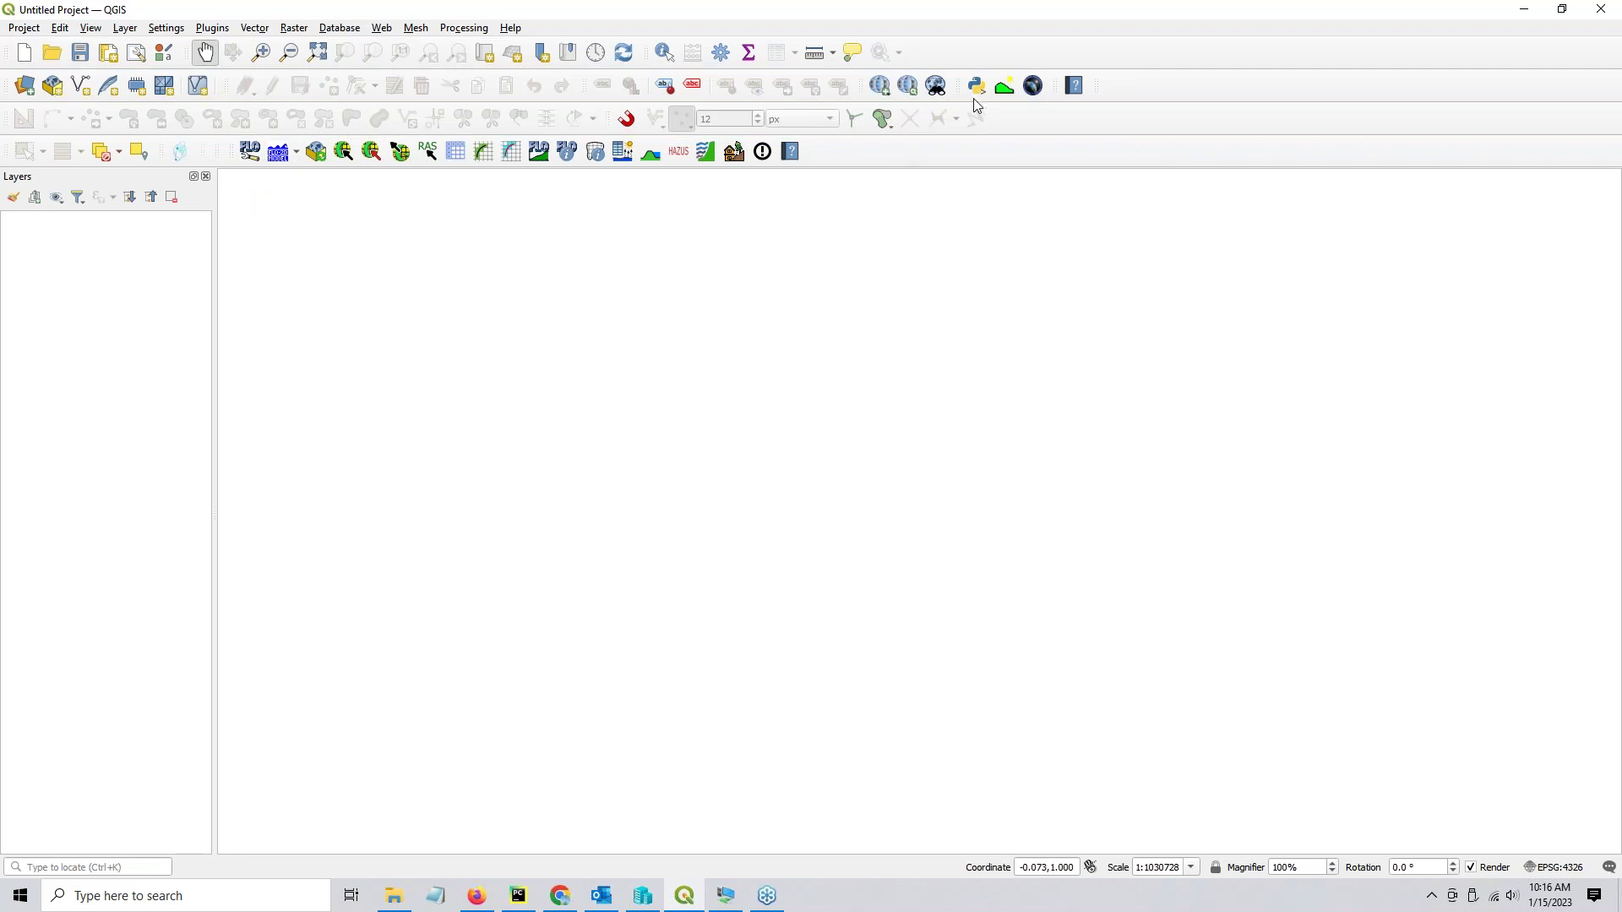
Examine the plugin tools on the toolbars and the Mesh, Crayfish, Plugins, Database and Help command lists, then dismiss them.
click(1003, 90)
click(887, 94)
click(887, 94)
click(416, 28)
mouse_move(449, 84)
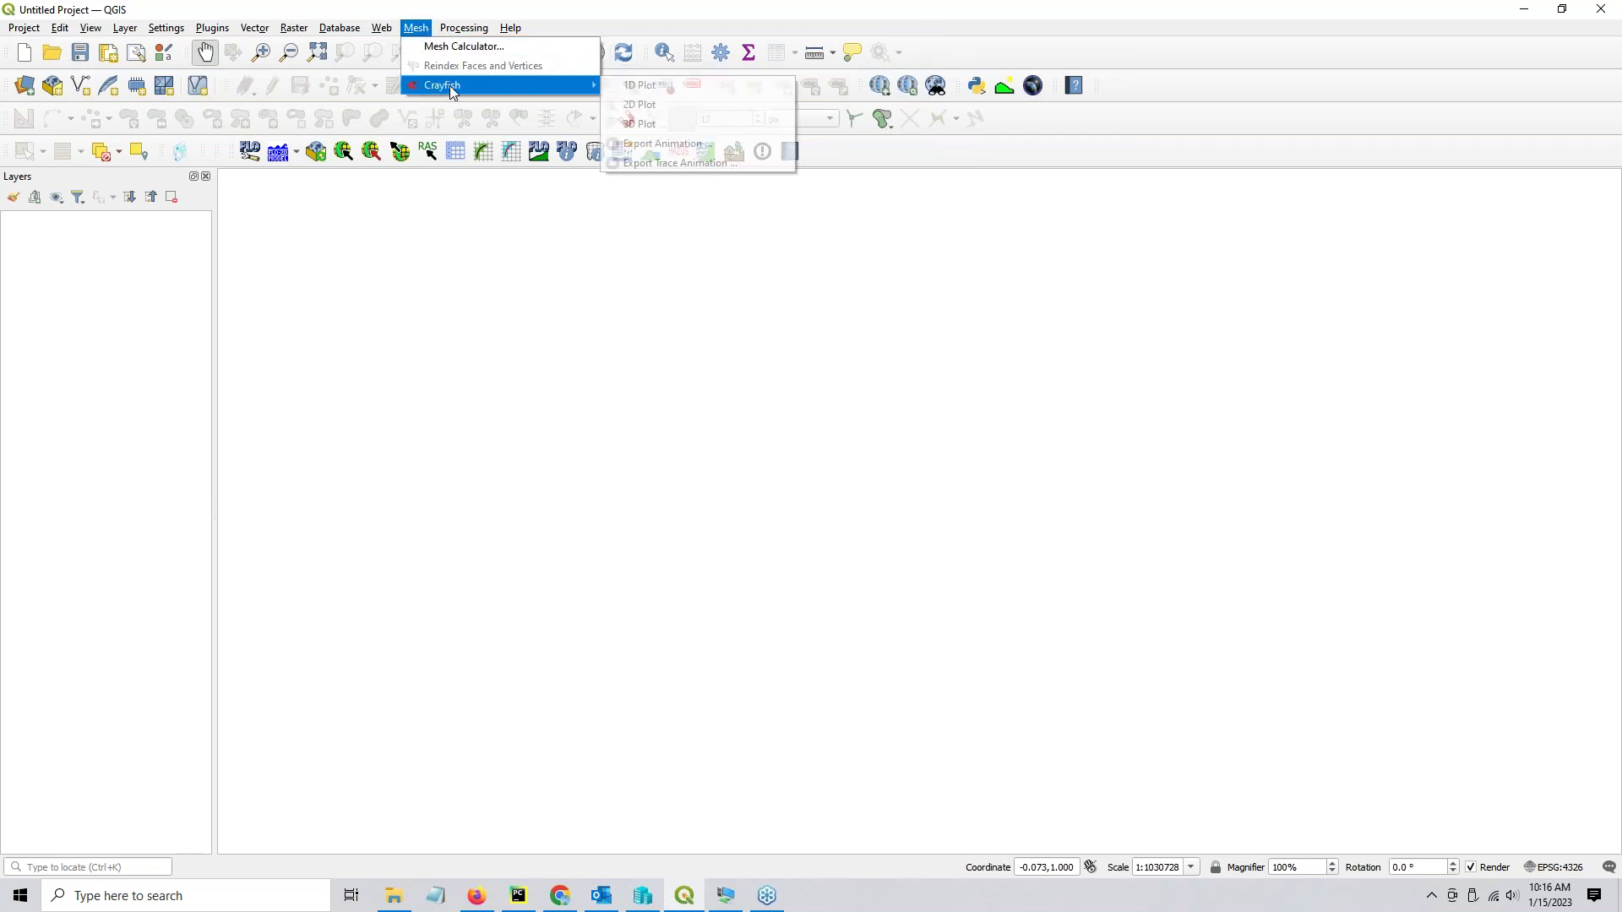
mouse_move(283, 31)
mouse_move(229, 34)
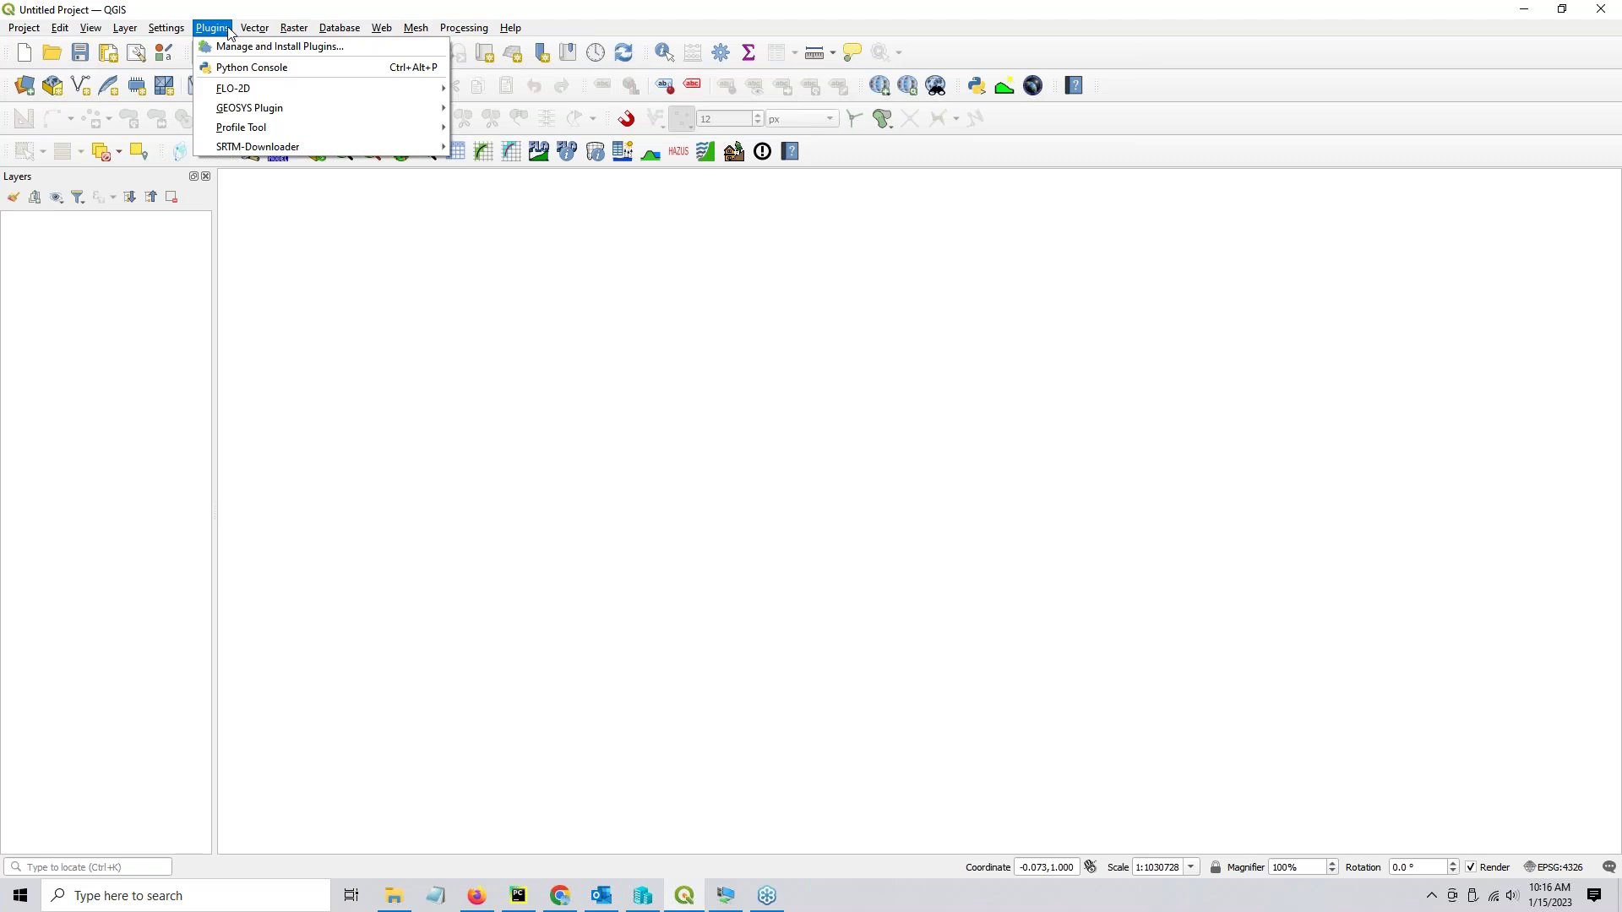
mouse_move(339, 28)
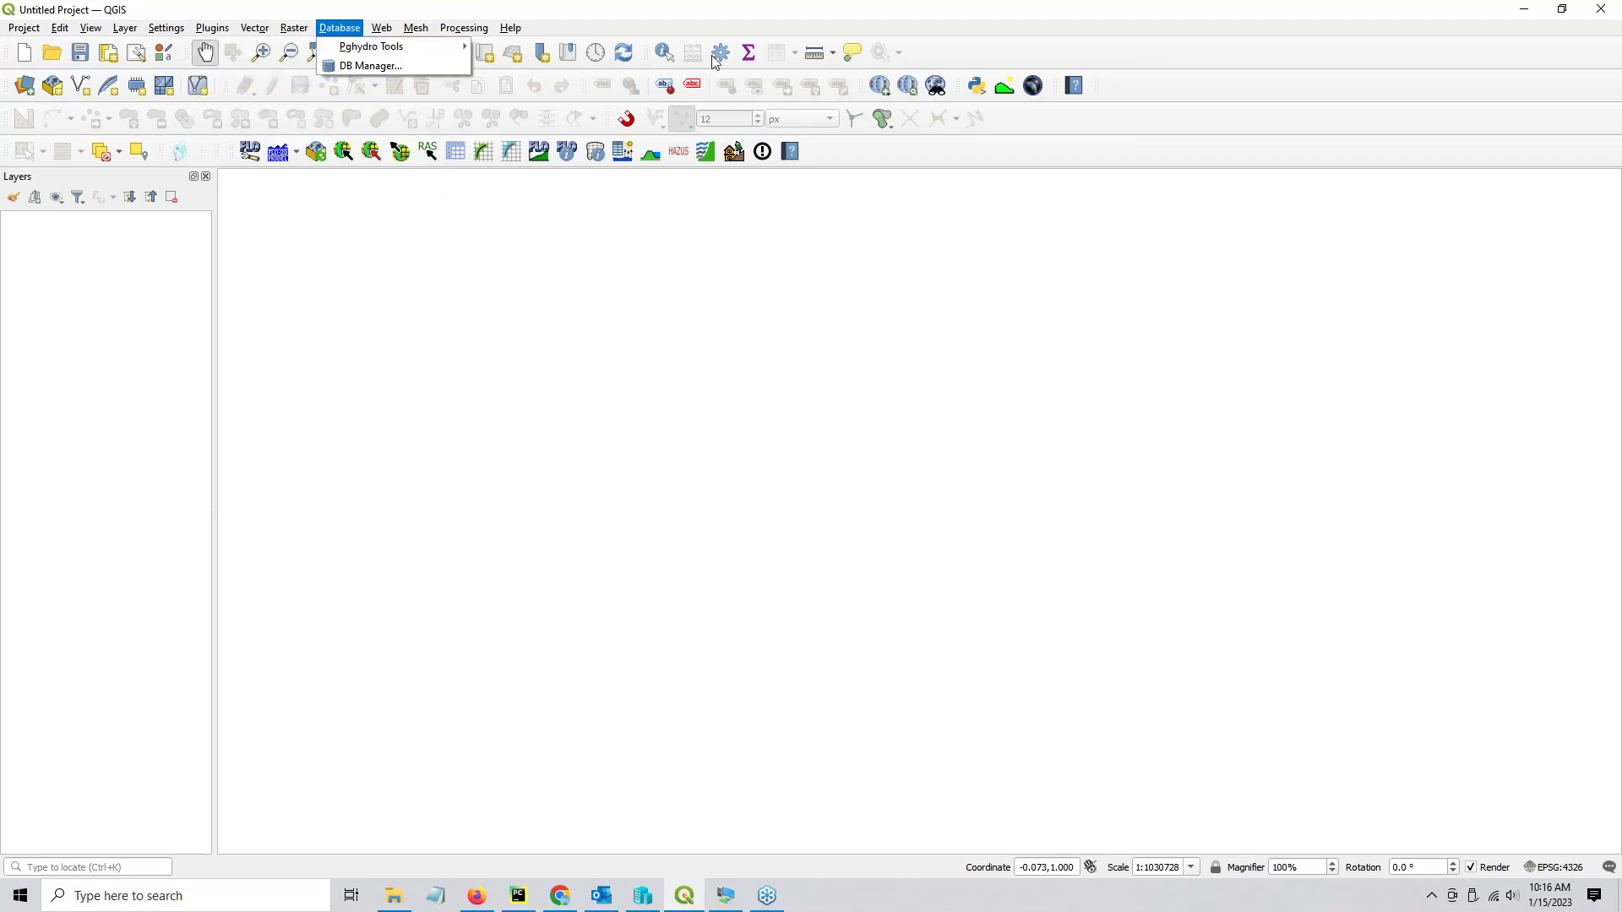
key(Right)
key(Right)
key(Right)
key(Right)
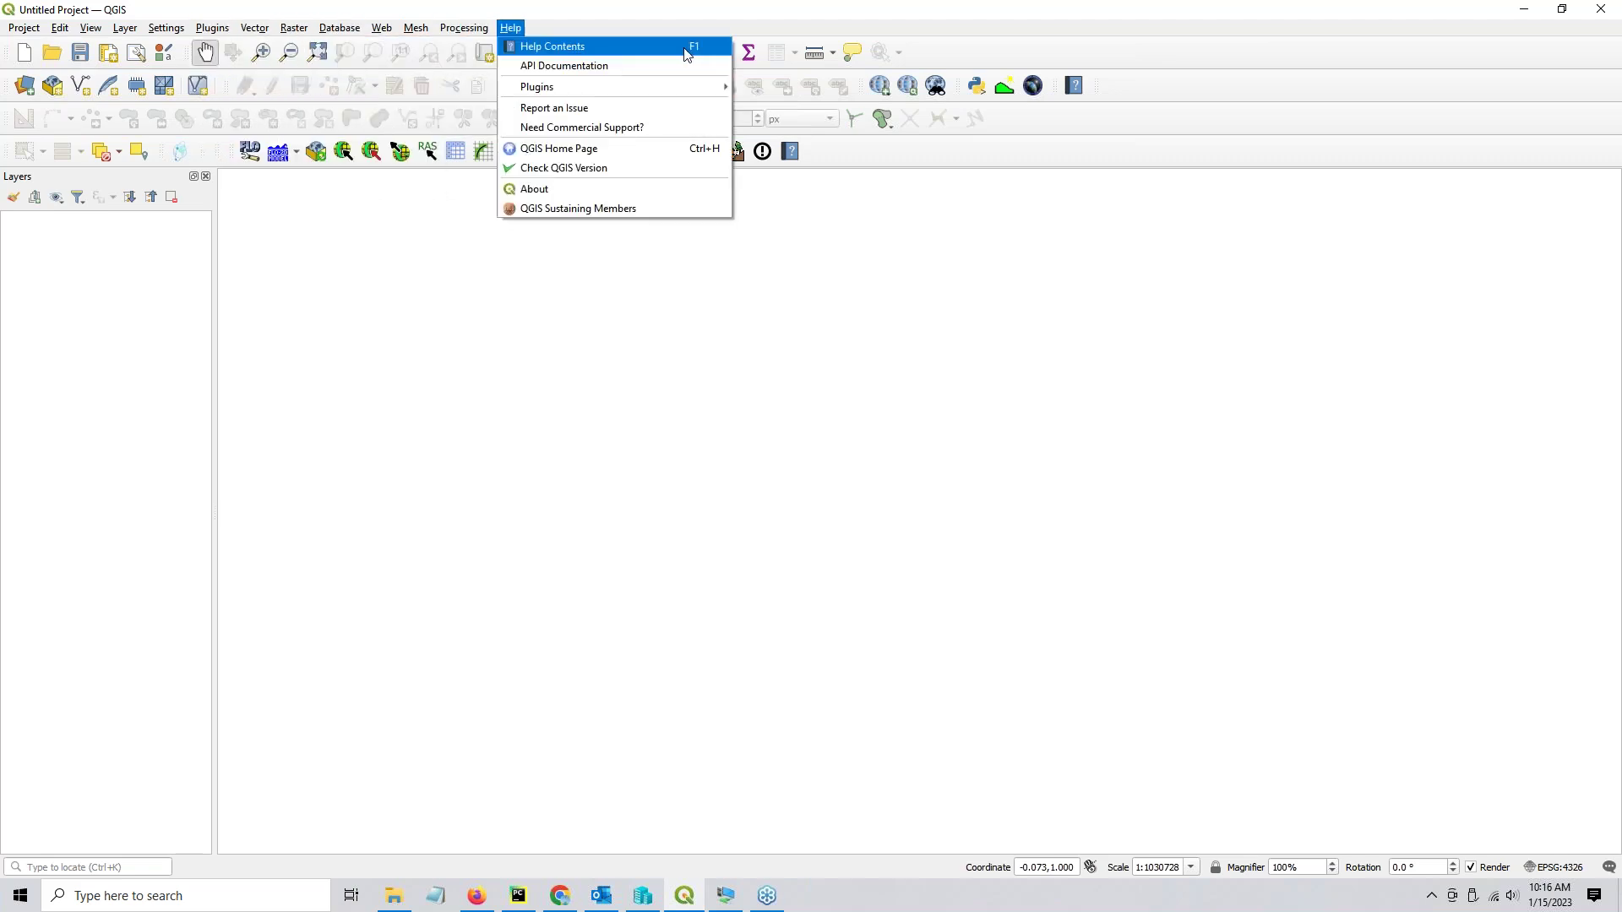
click(776, 395)
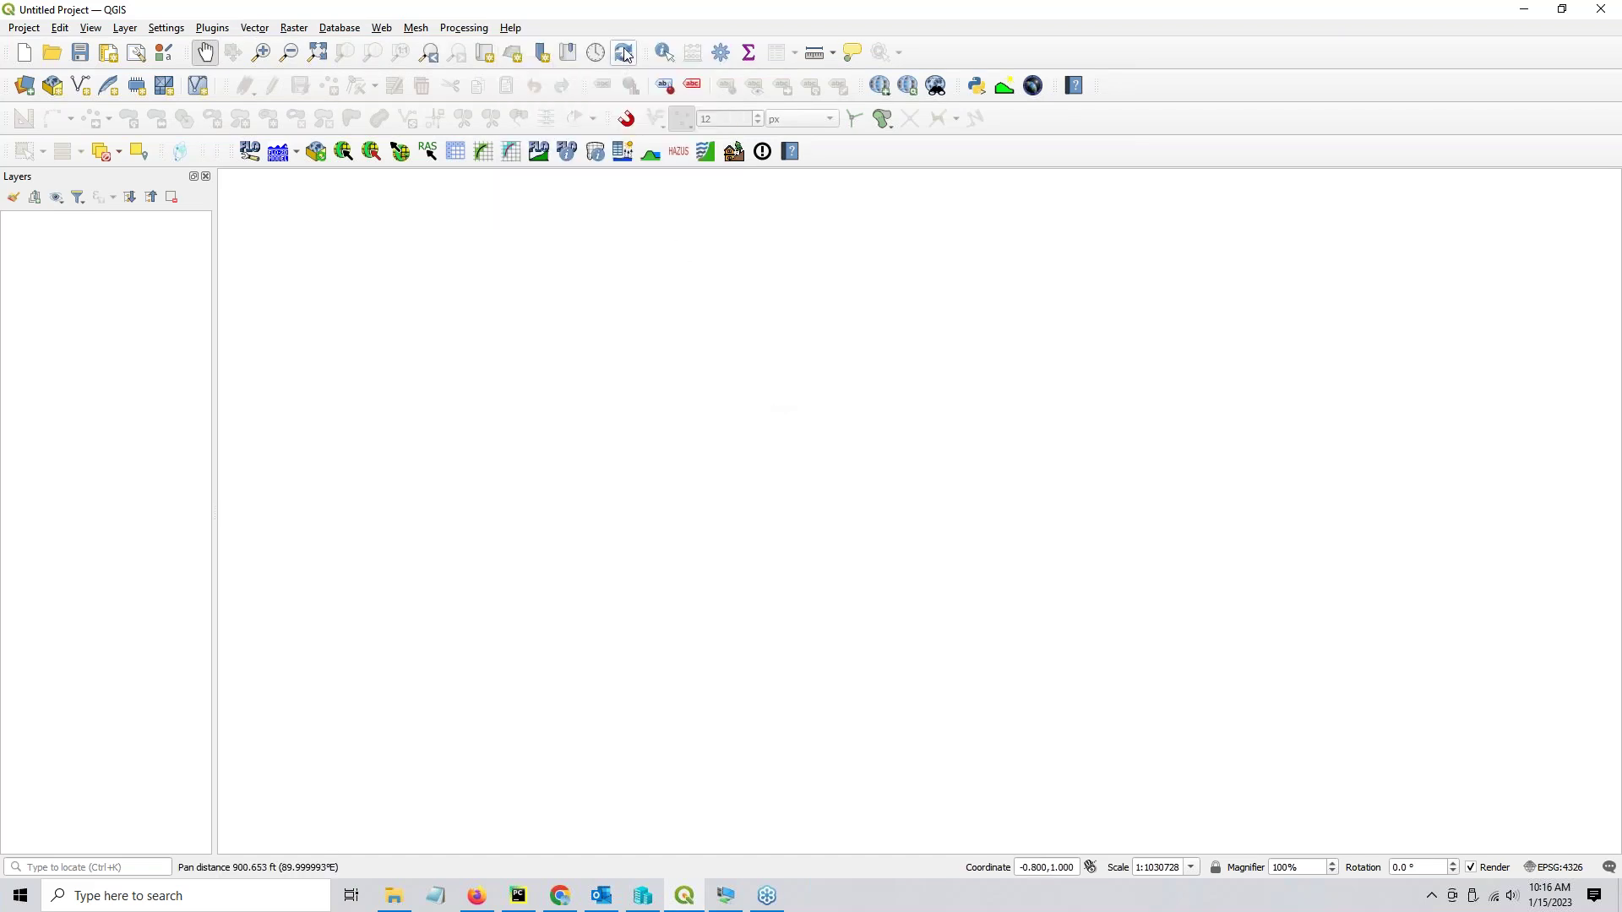
Show the Processing Toolbox and open the manager for installing plugins.
click(721, 53)
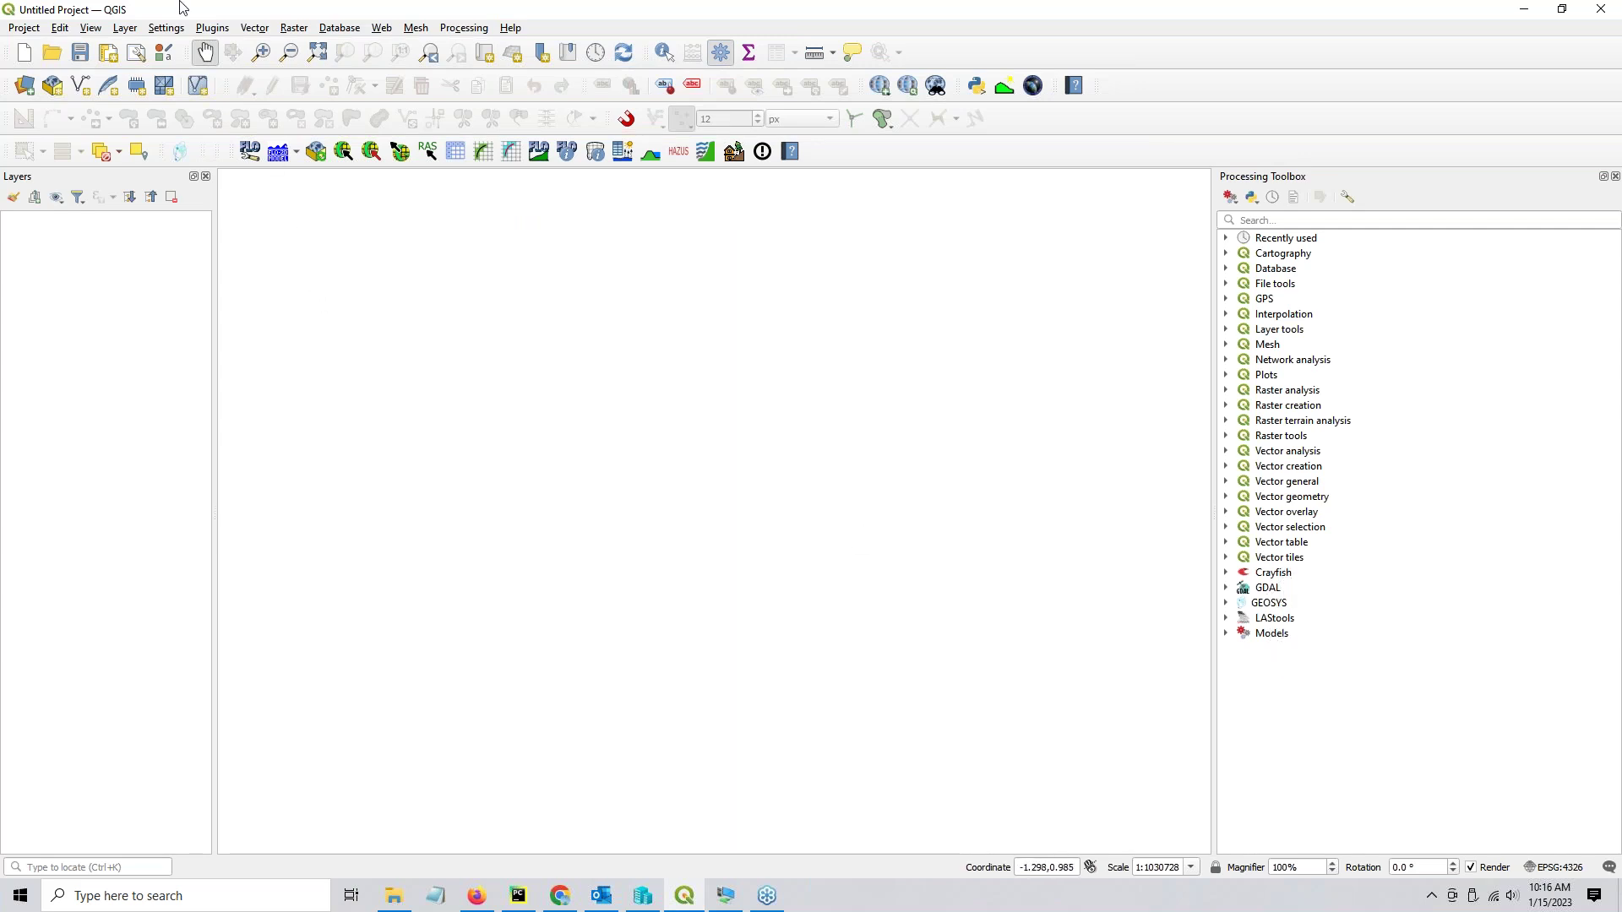
click(203, 26)
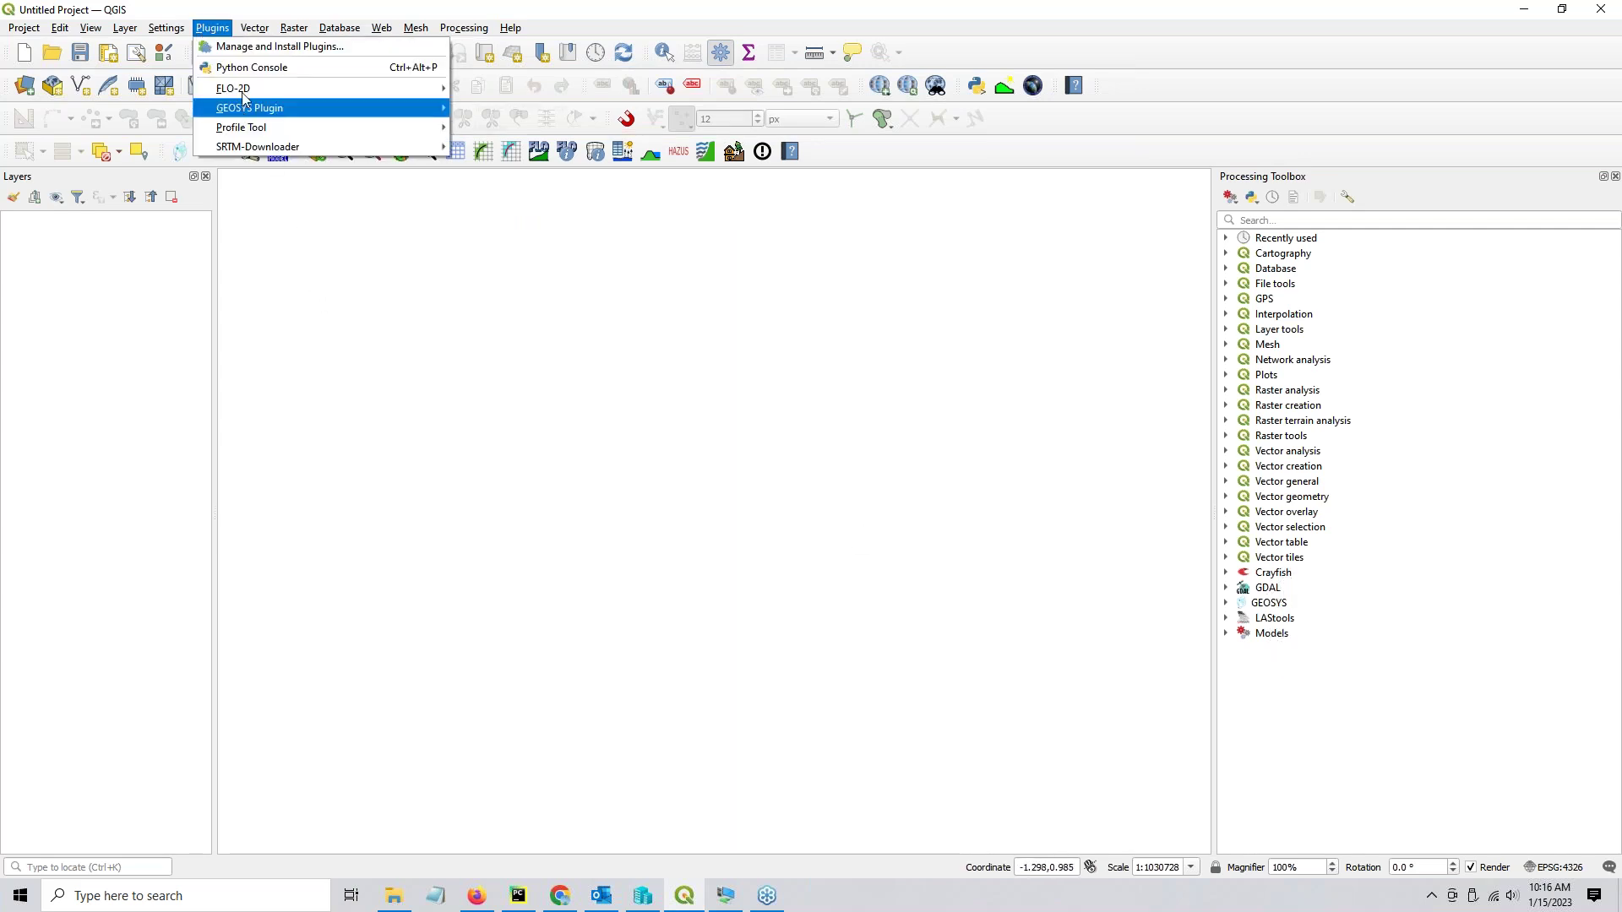
click(258, 48)
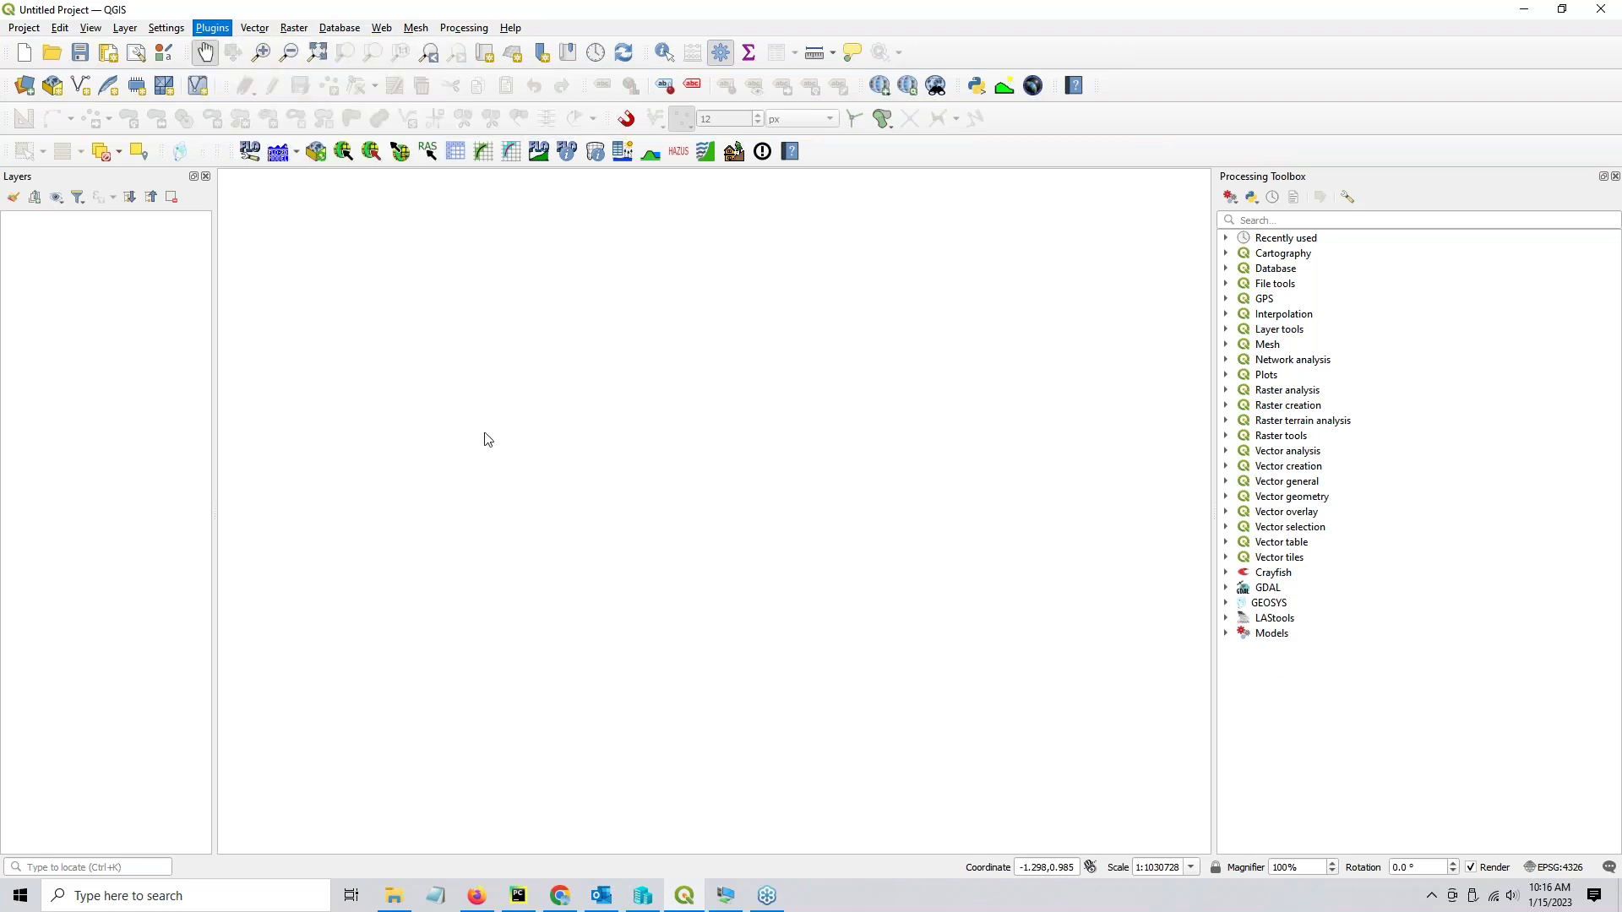
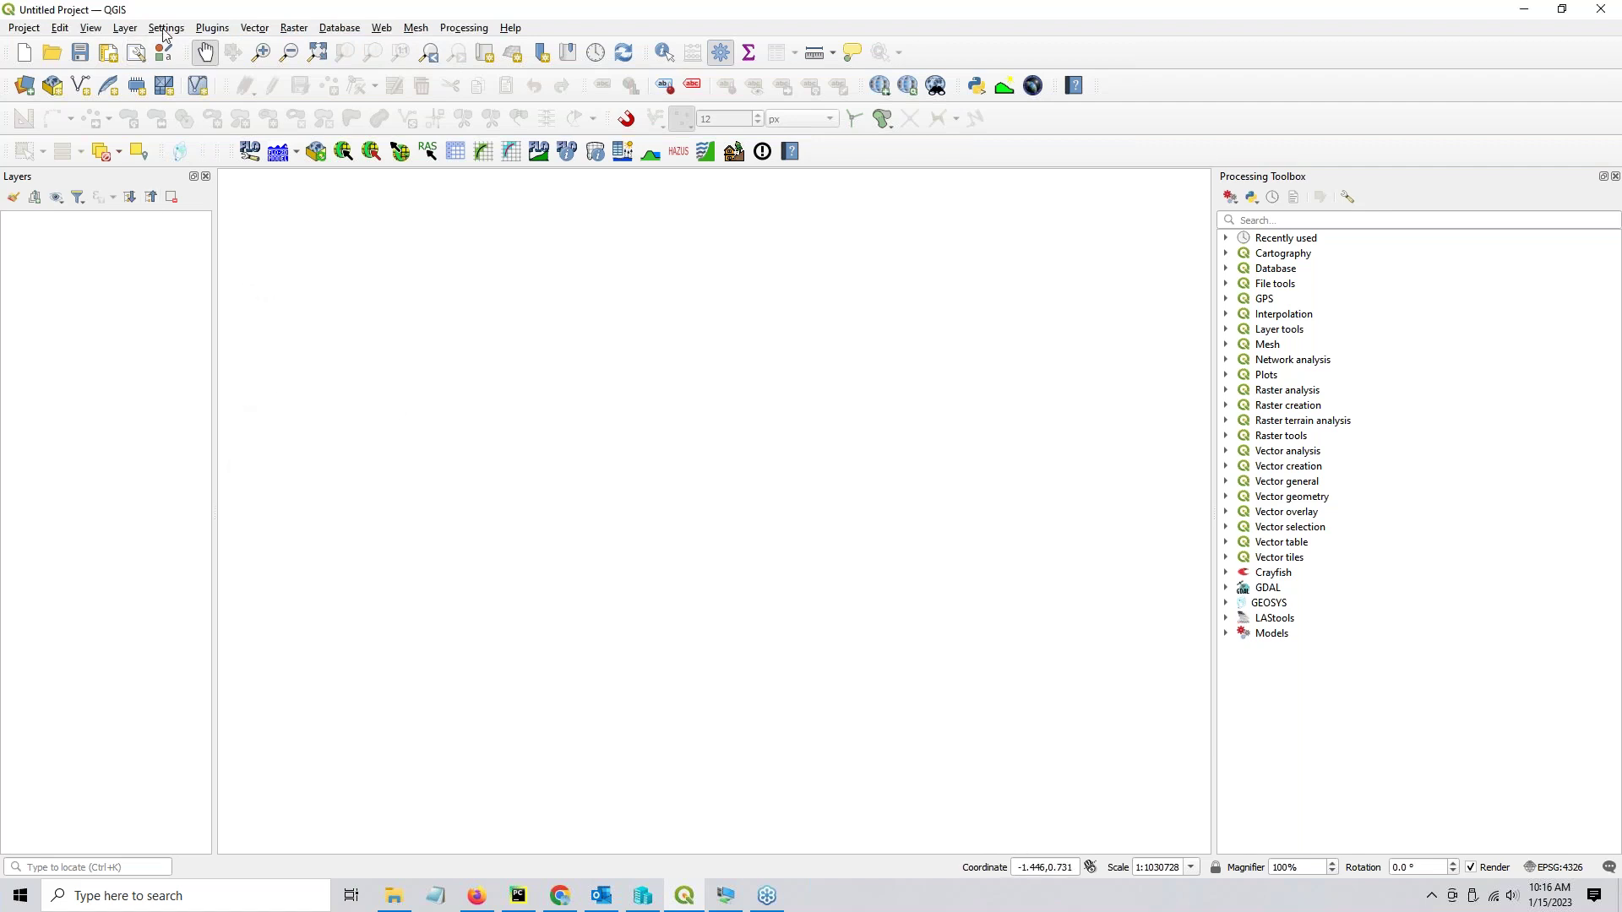
Confirm the CRS options: new projects use the CRS from the first layer added, and layers without a CRS use the project CRS.
click(165, 30)
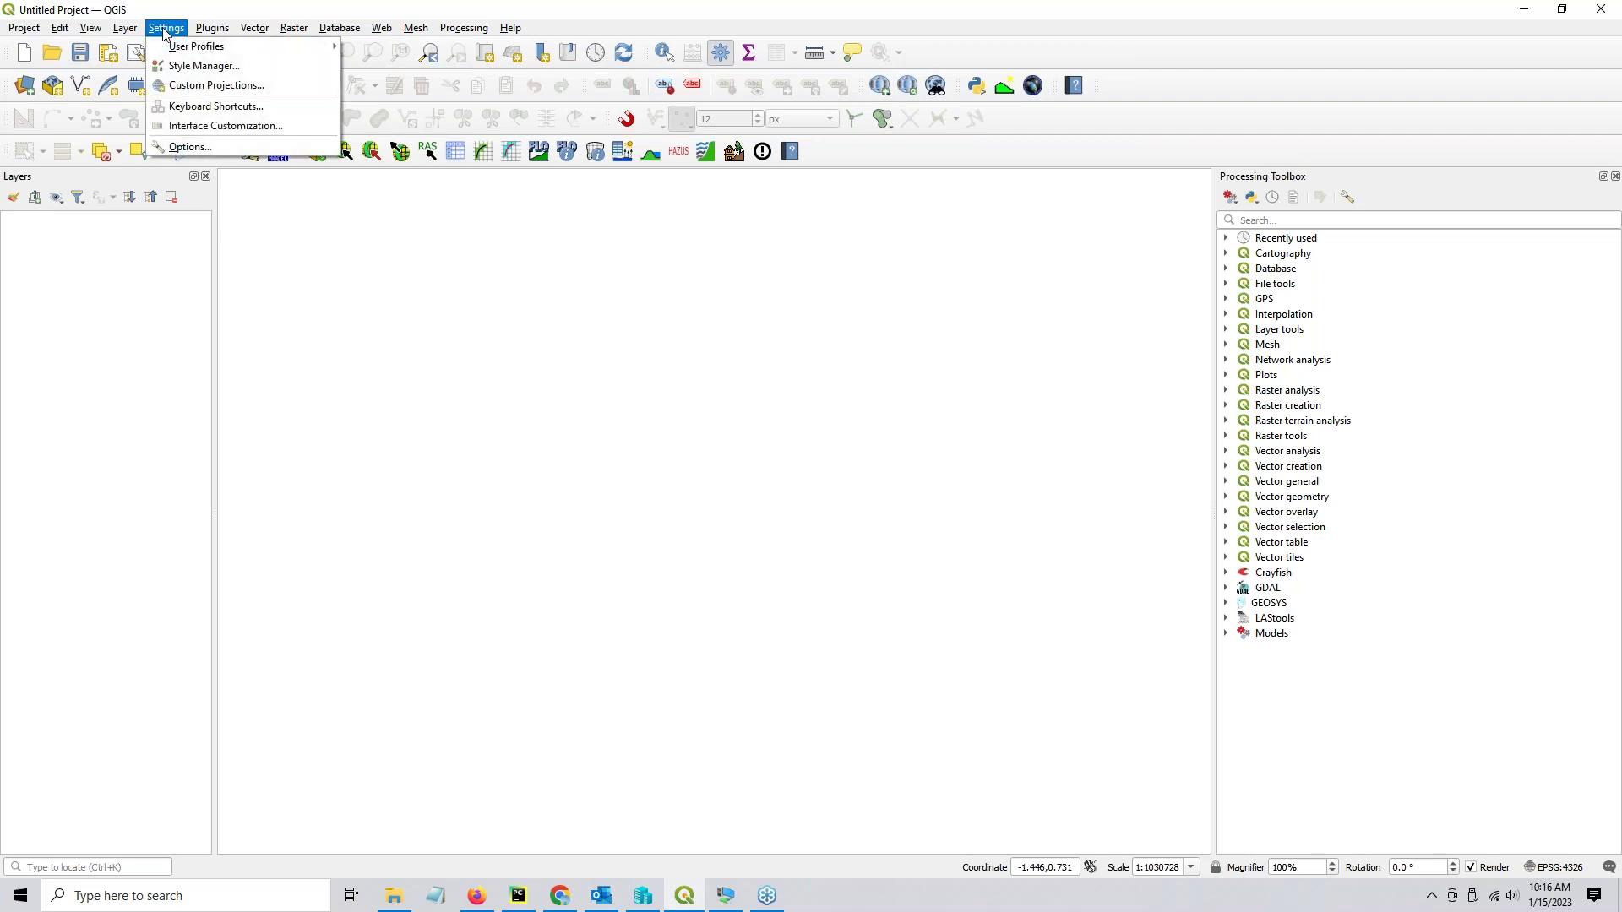
click(174, 146)
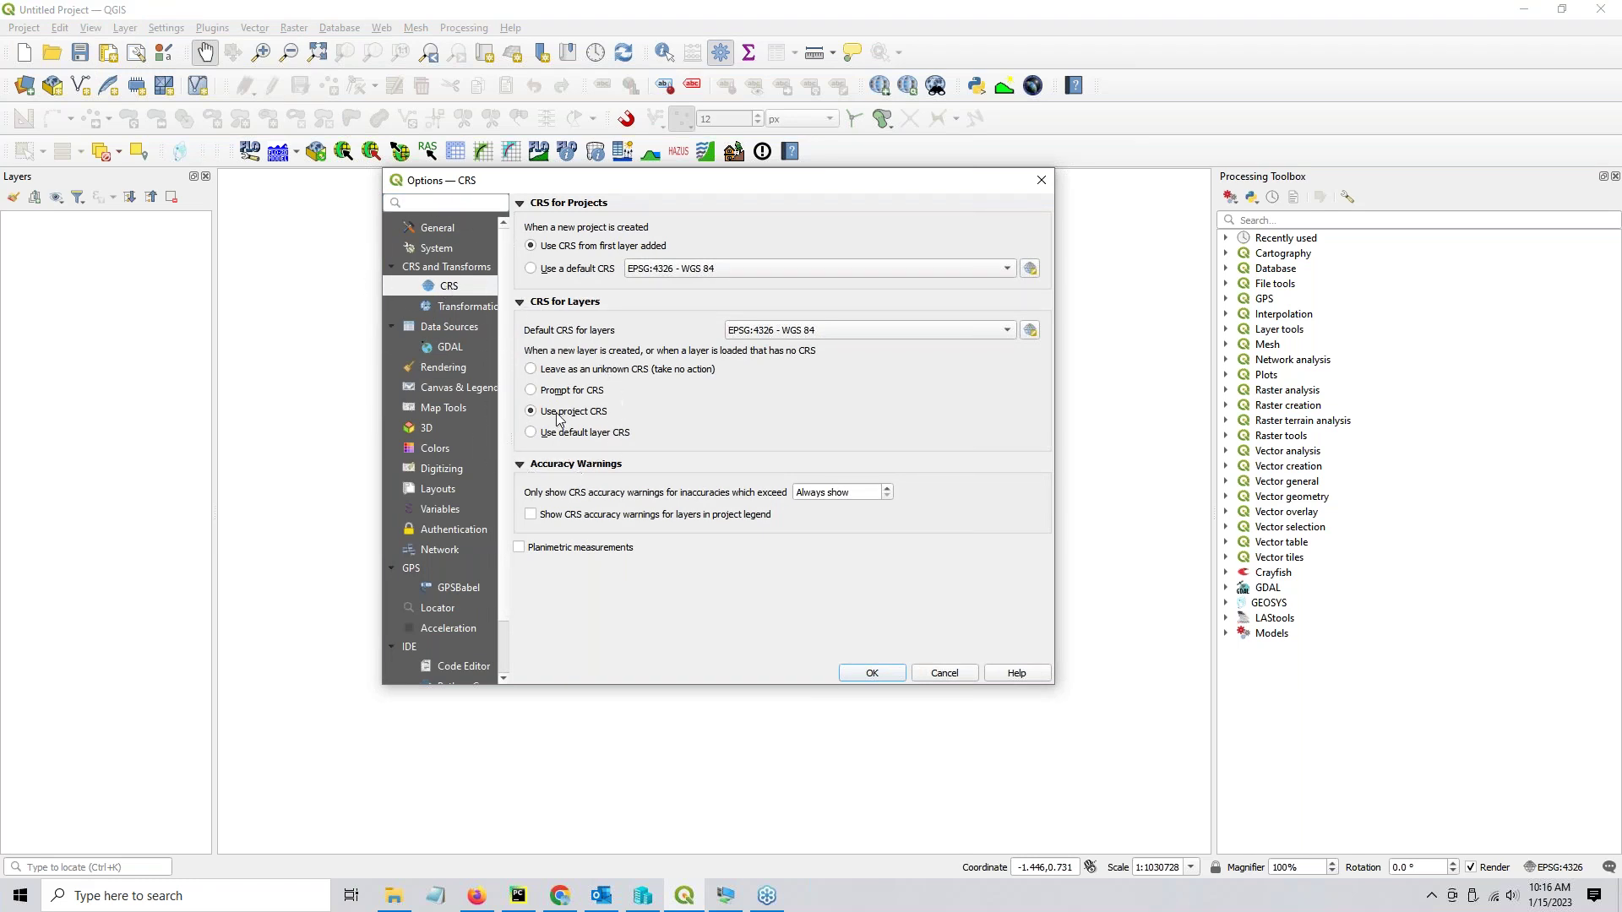
click(871, 676)
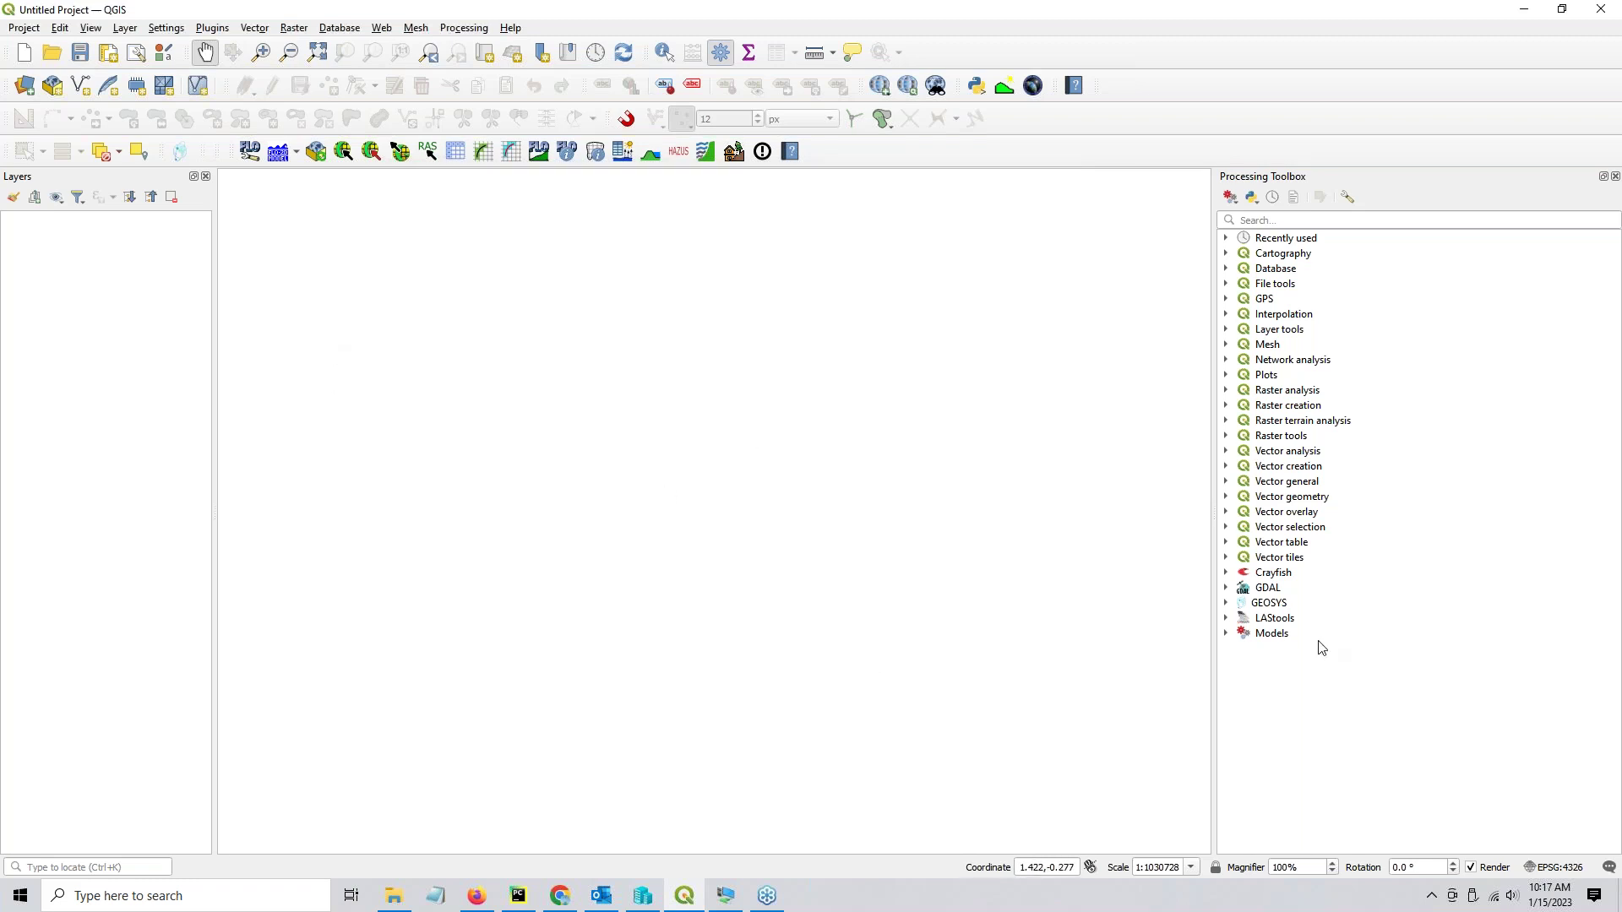
Open the plugin manager, view the list of all plugins, and bring up the installation from a ZIP file.
click(220, 30)
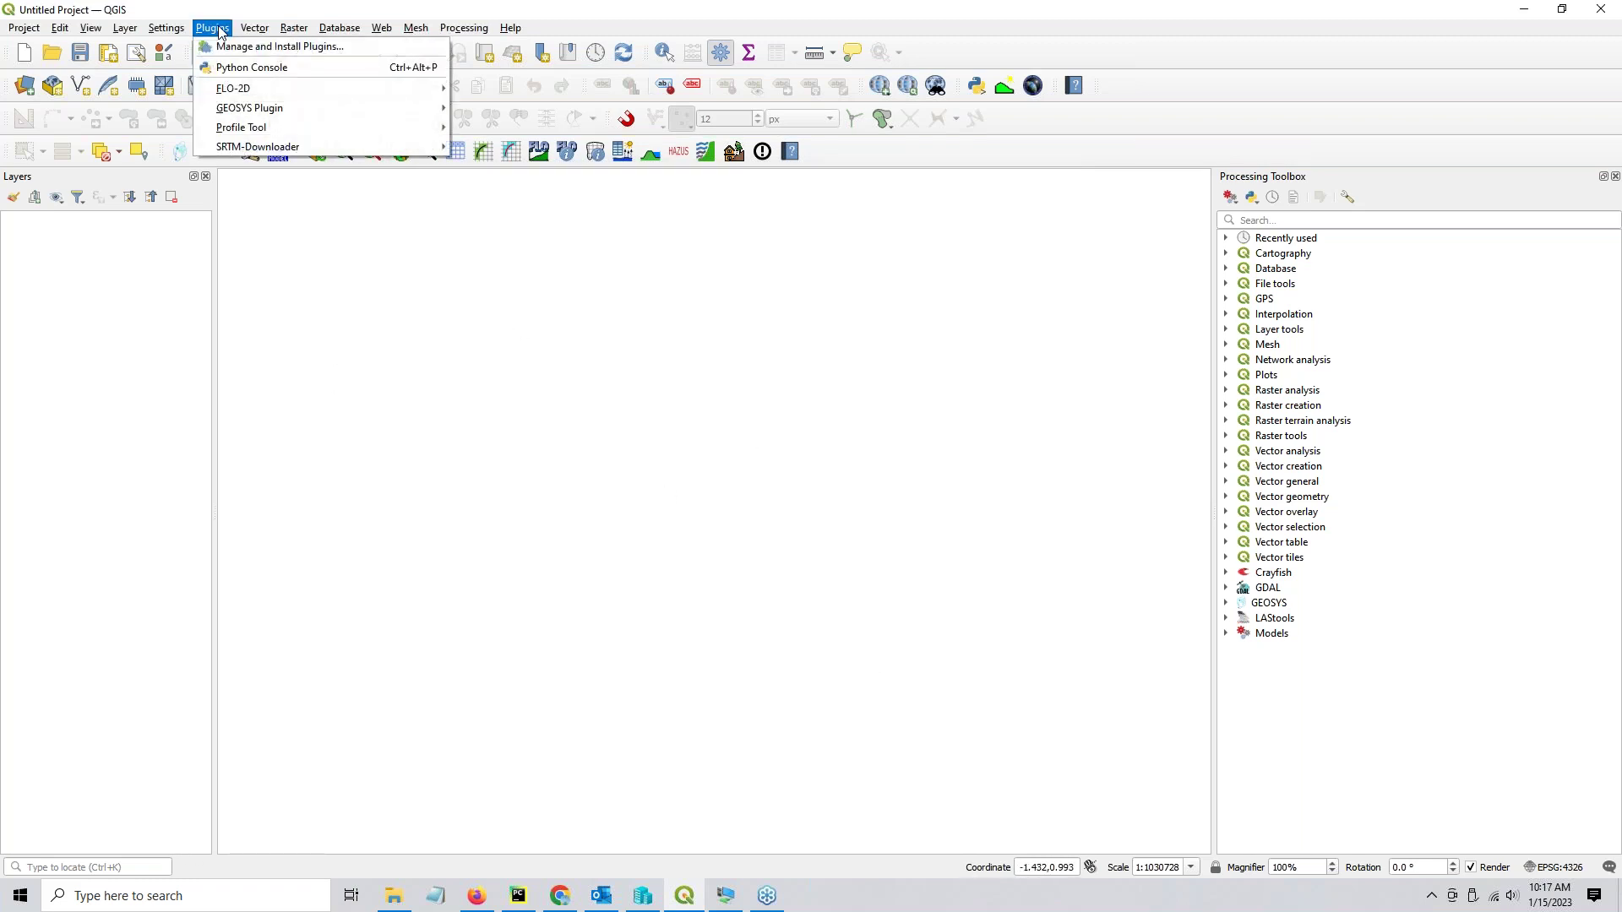
click(226, 48)
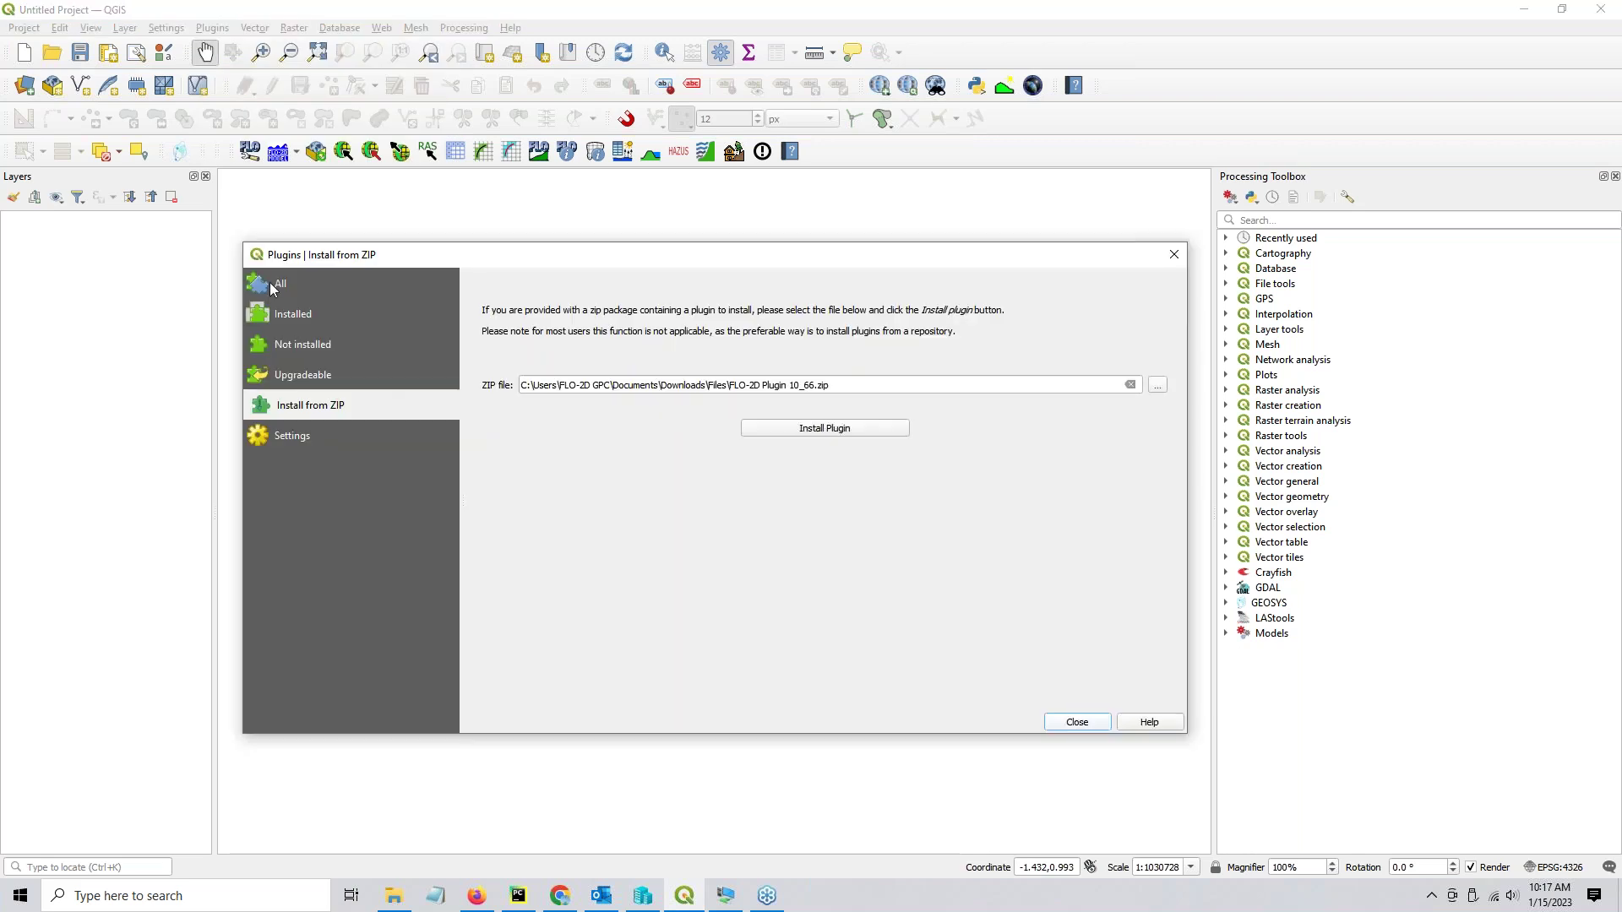
click(270, 288)
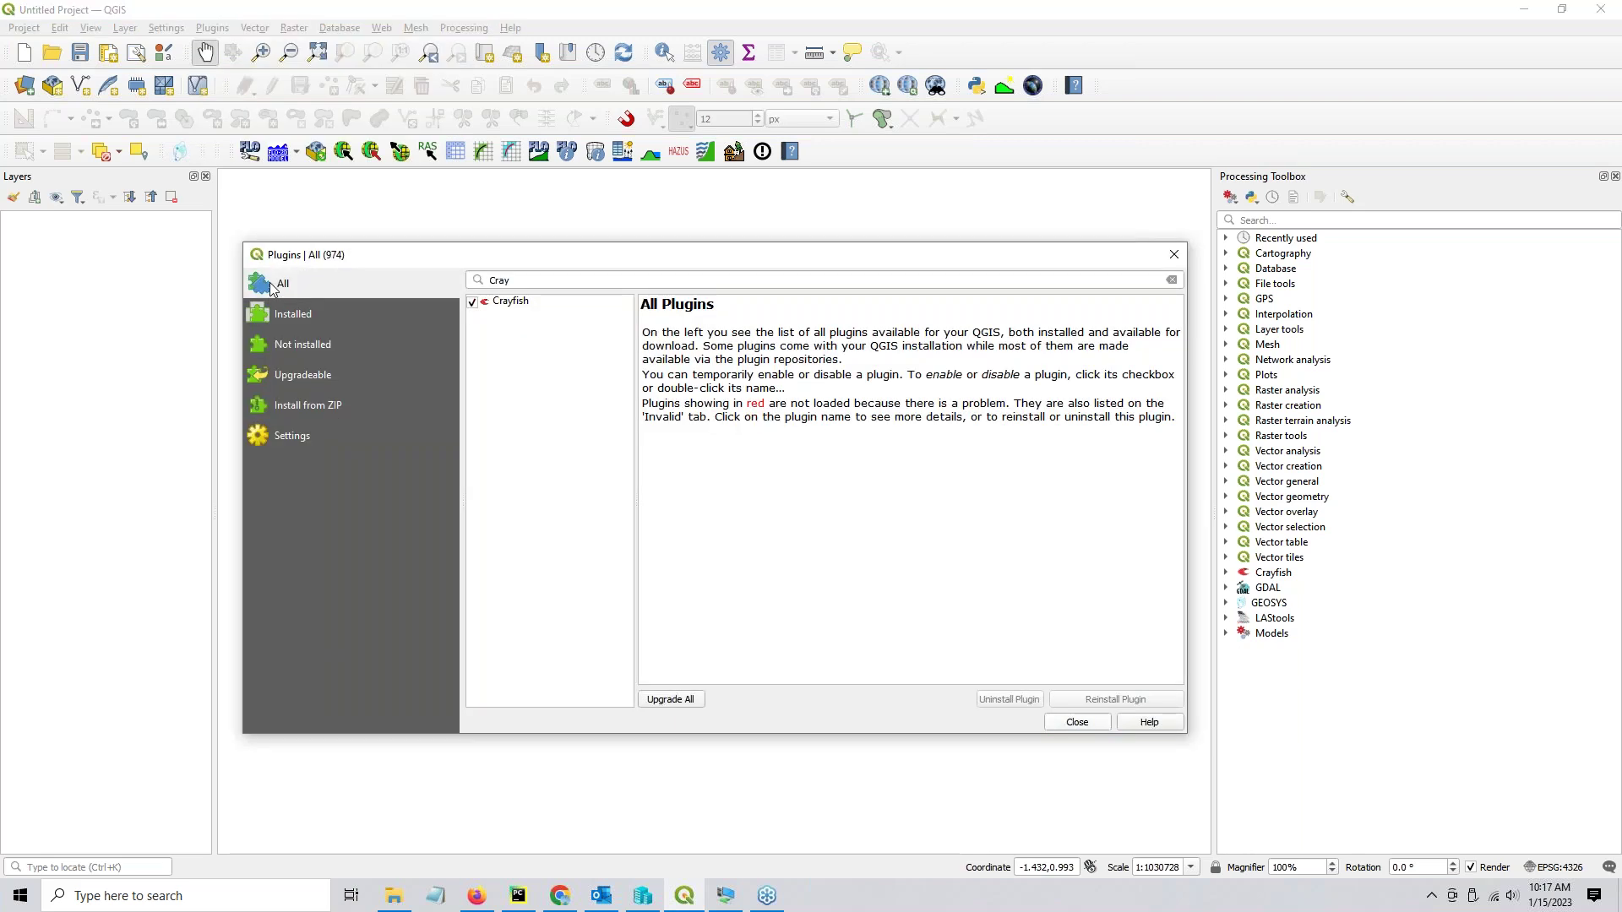
click(337, 409)
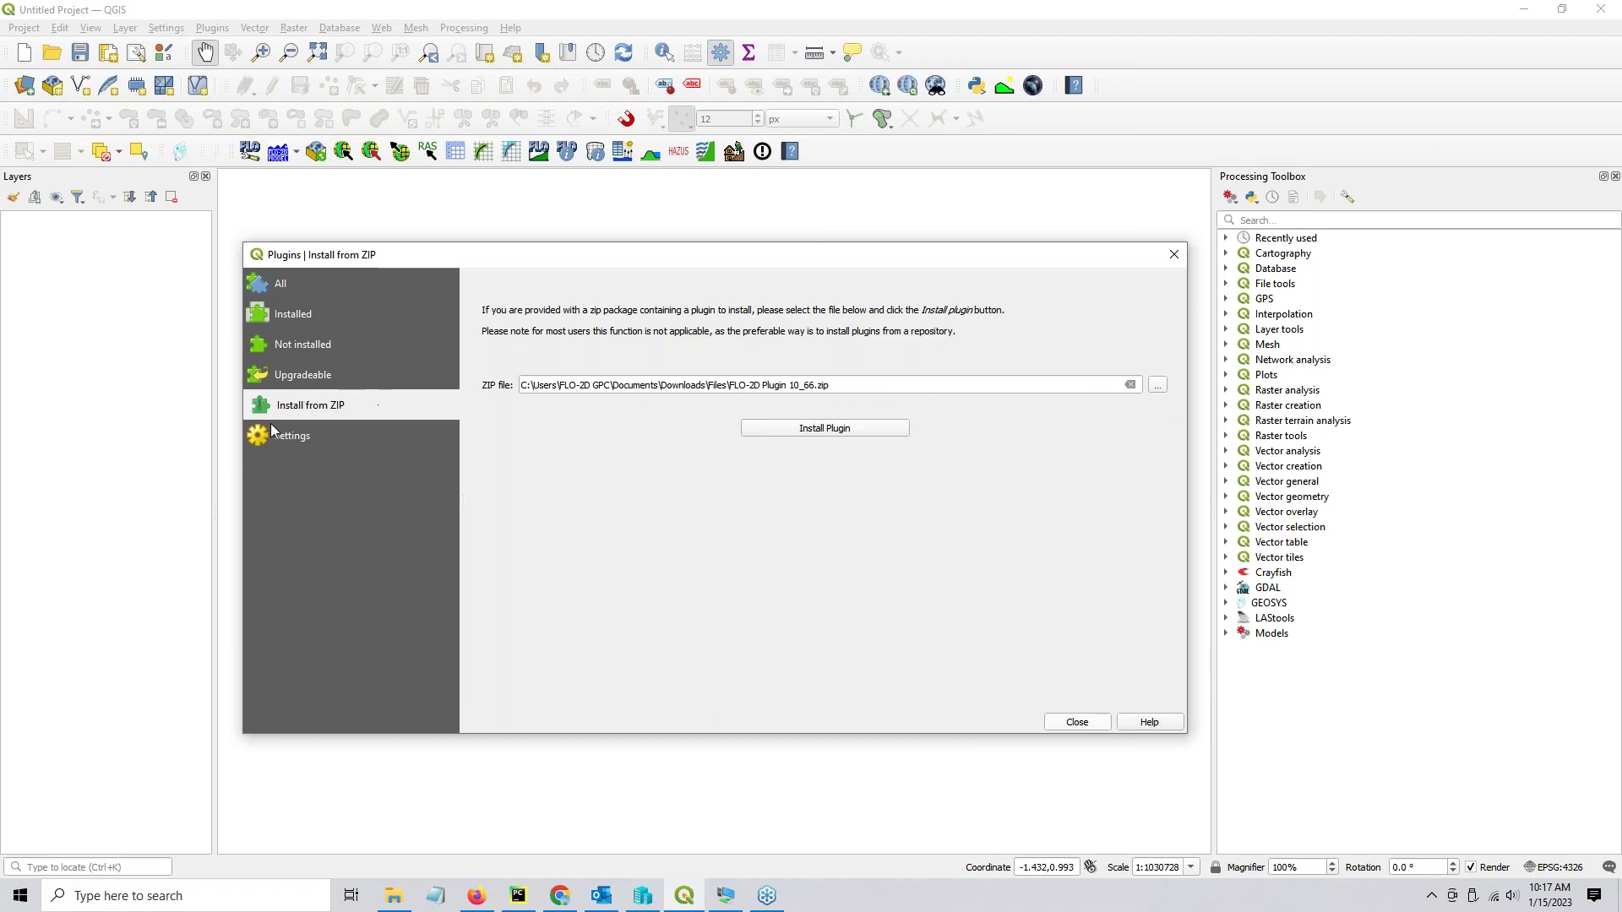
Browse to FLO-2D Plugin 10_66.zip in the Downloads\Files folder as the plugin package, and cancel the file selection.
click(1158, 386)
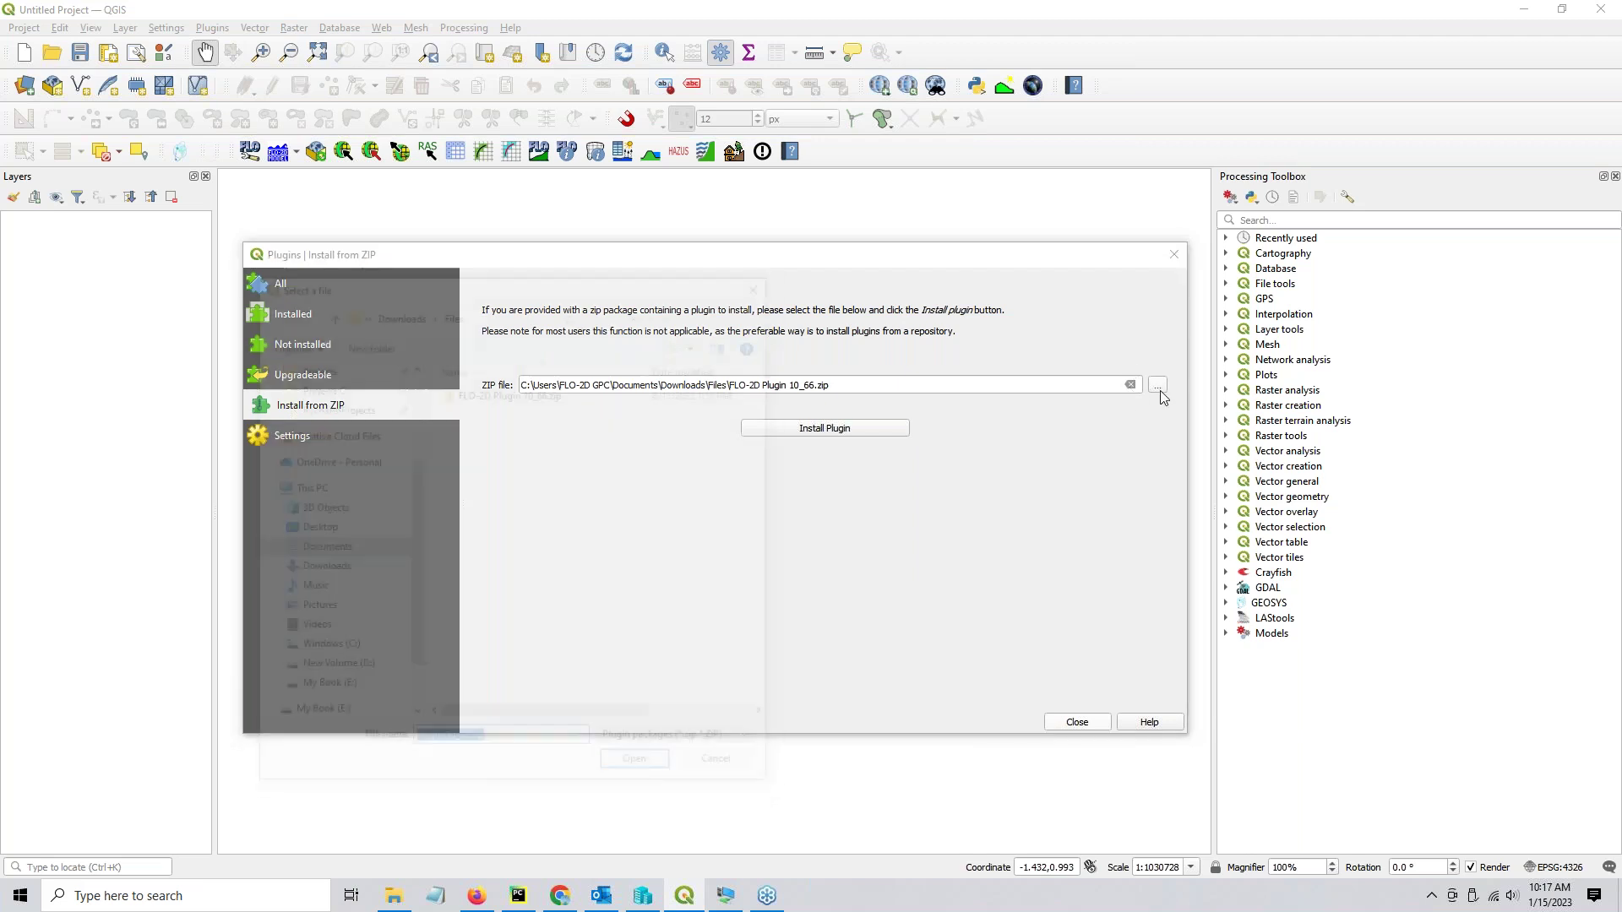
click(517, 393)
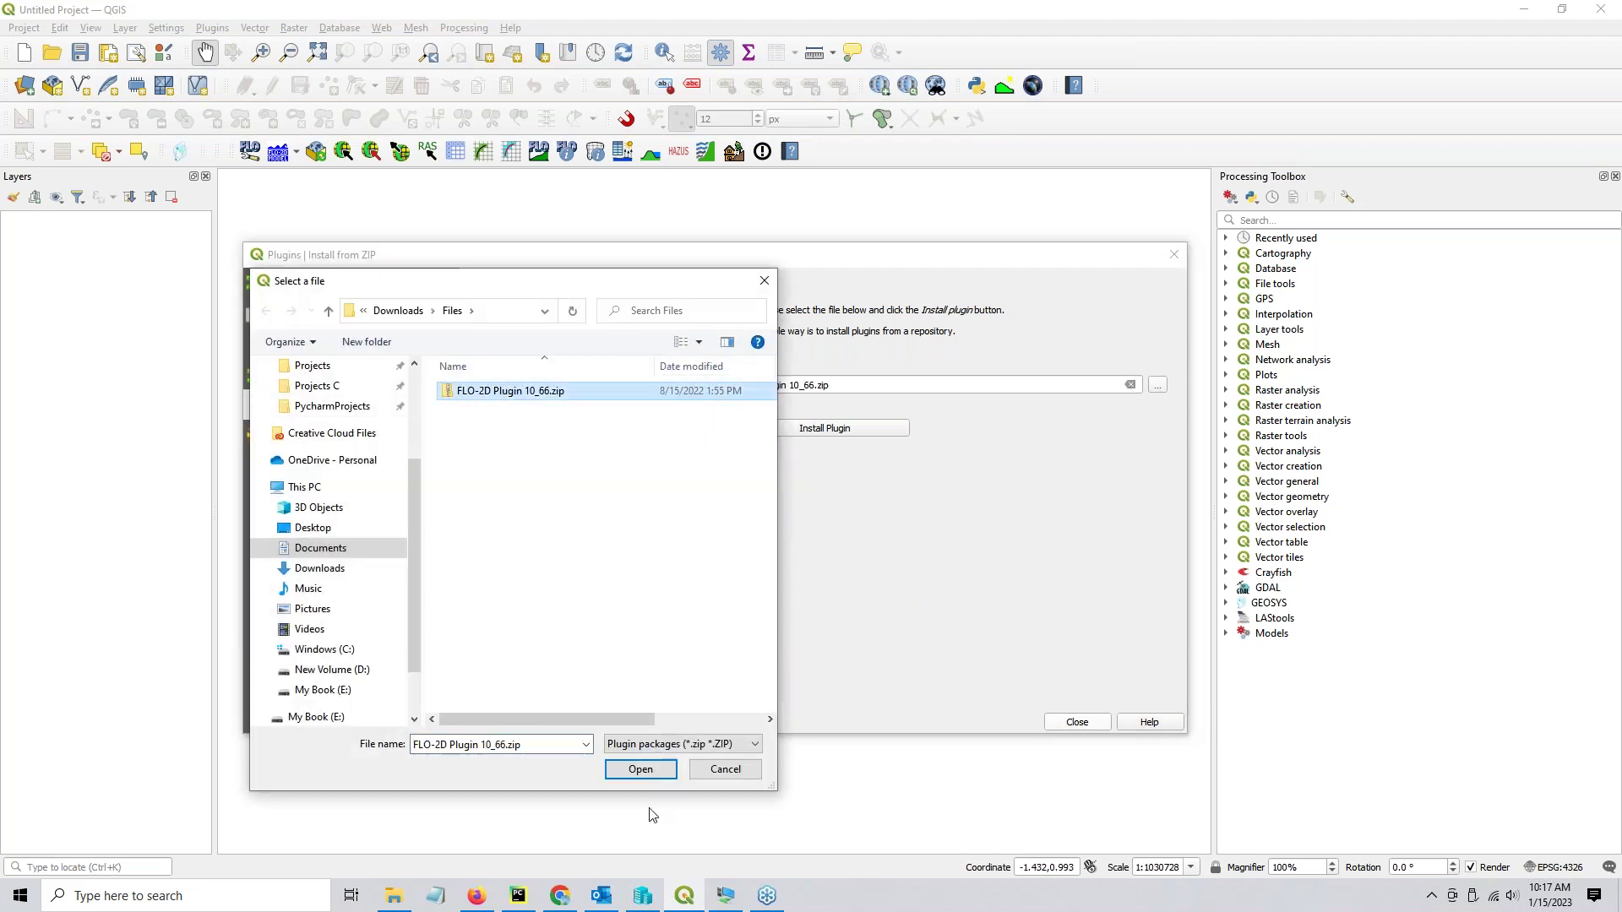
click(727, 769)
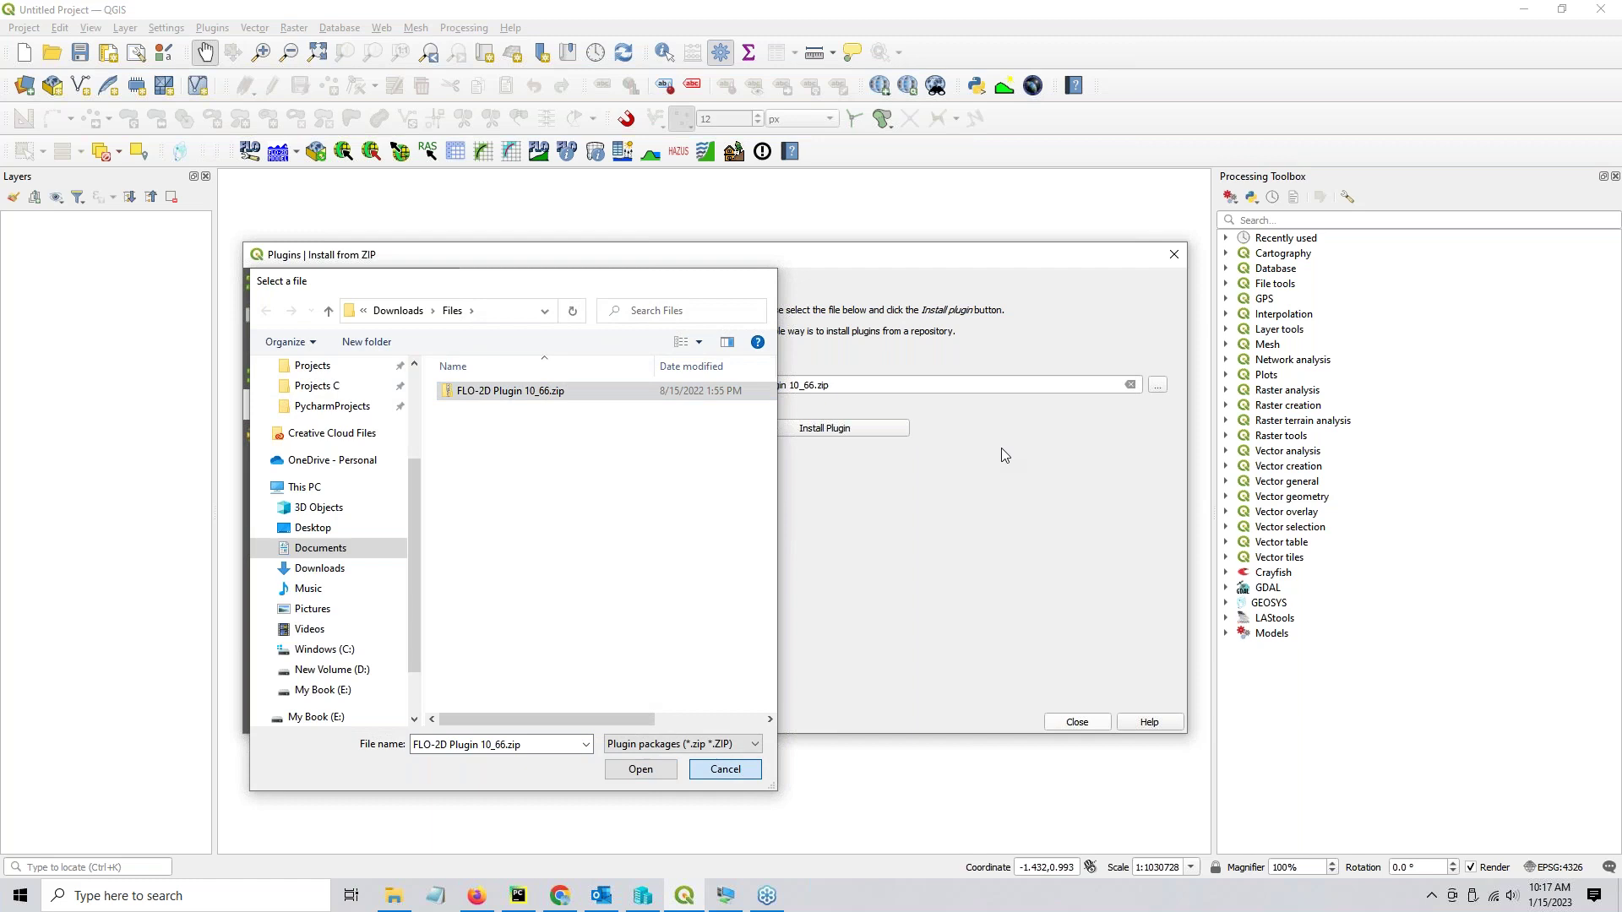
click(871, 425)
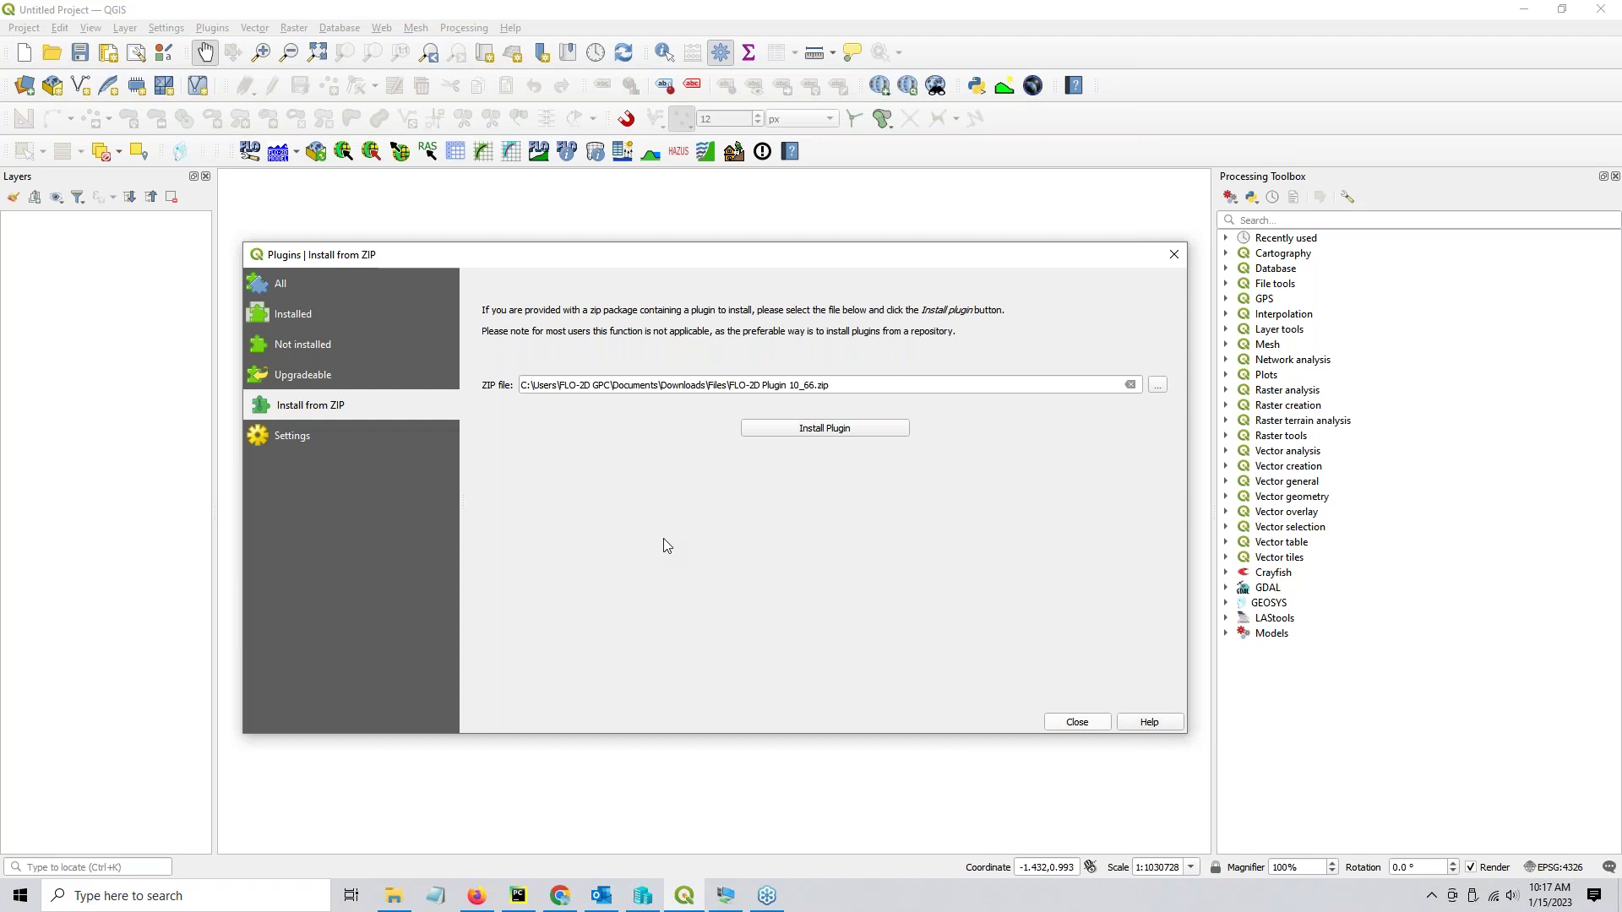
Search all plugins for "Profile" and view the details of the Profile tool plugin.
click(286, 291)
click(549, 281)
drag(549, 280, 480, 280)
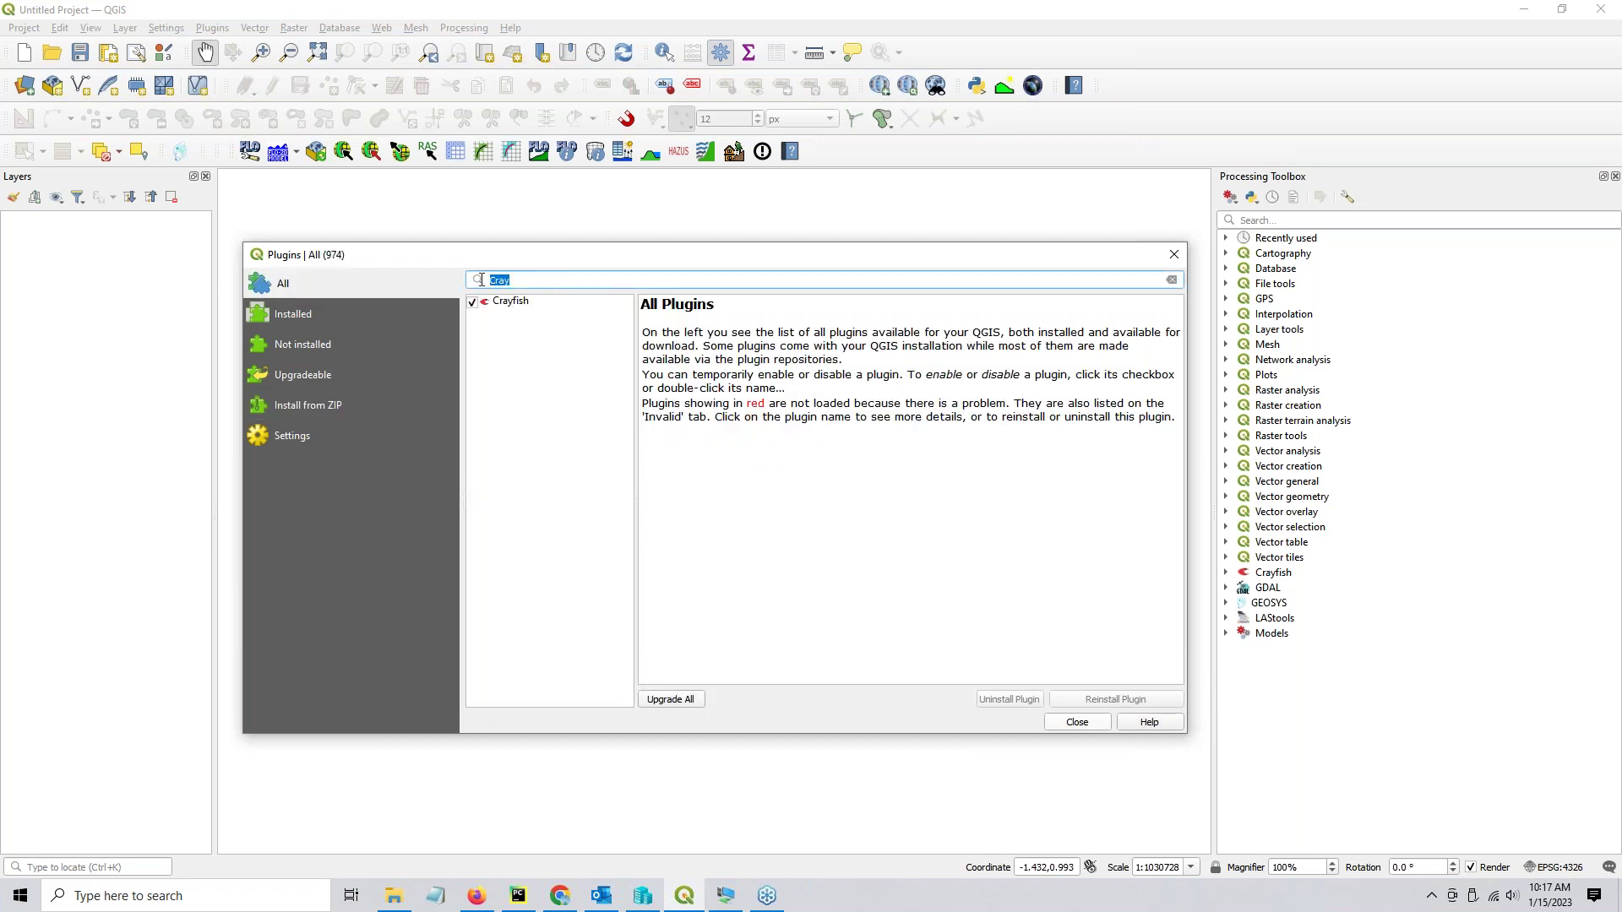
key(BackSpace)
text(Profile)
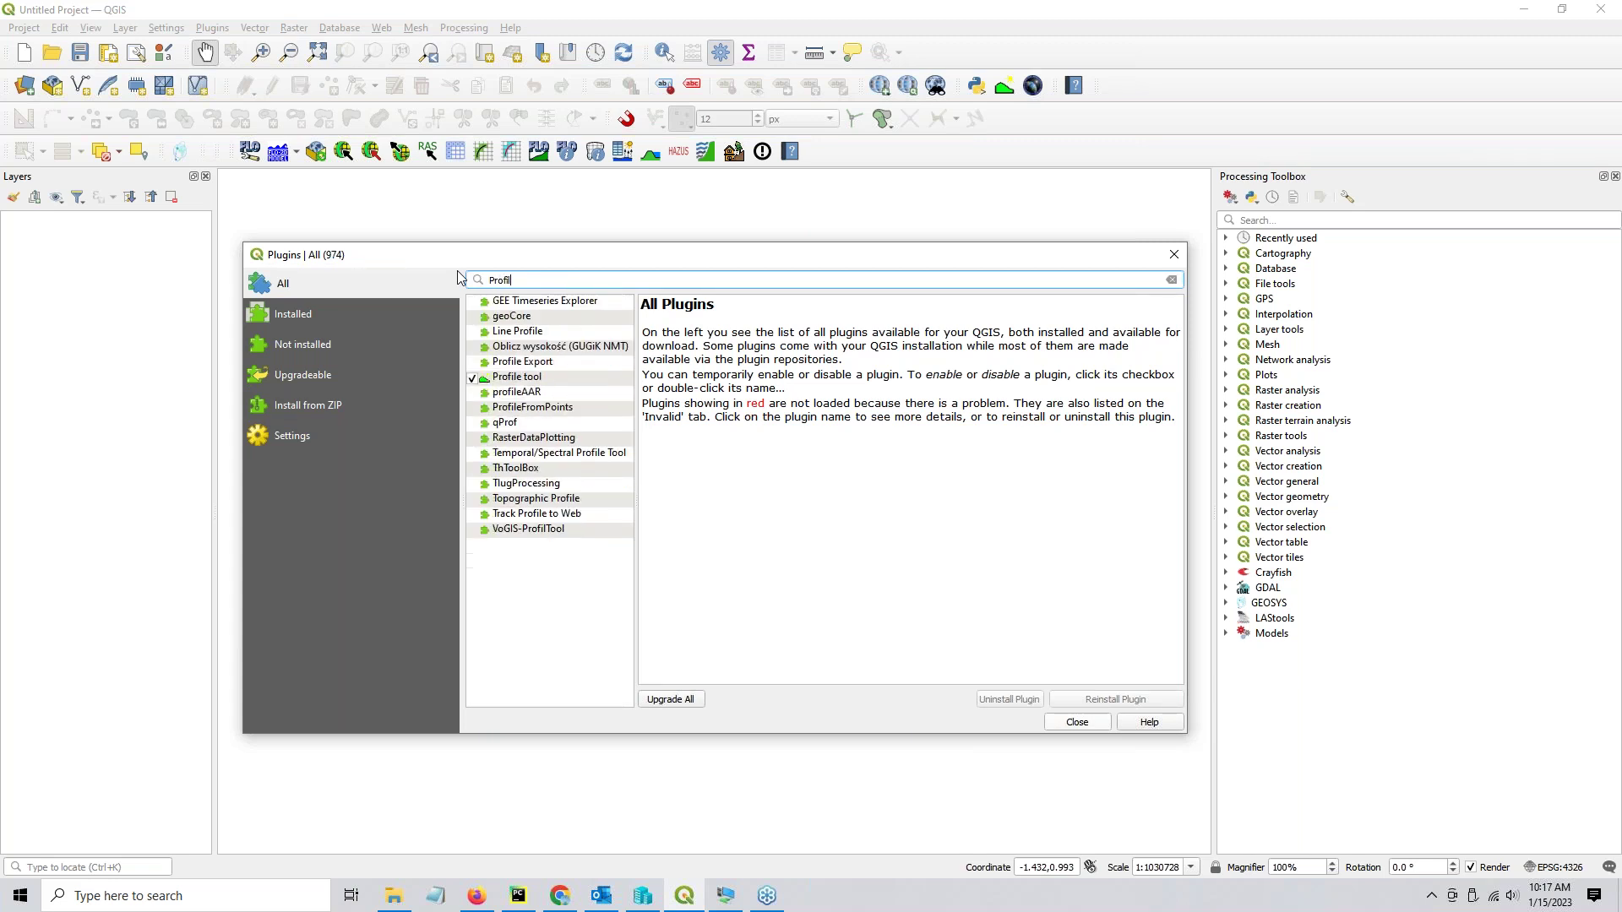
click(508, 364)
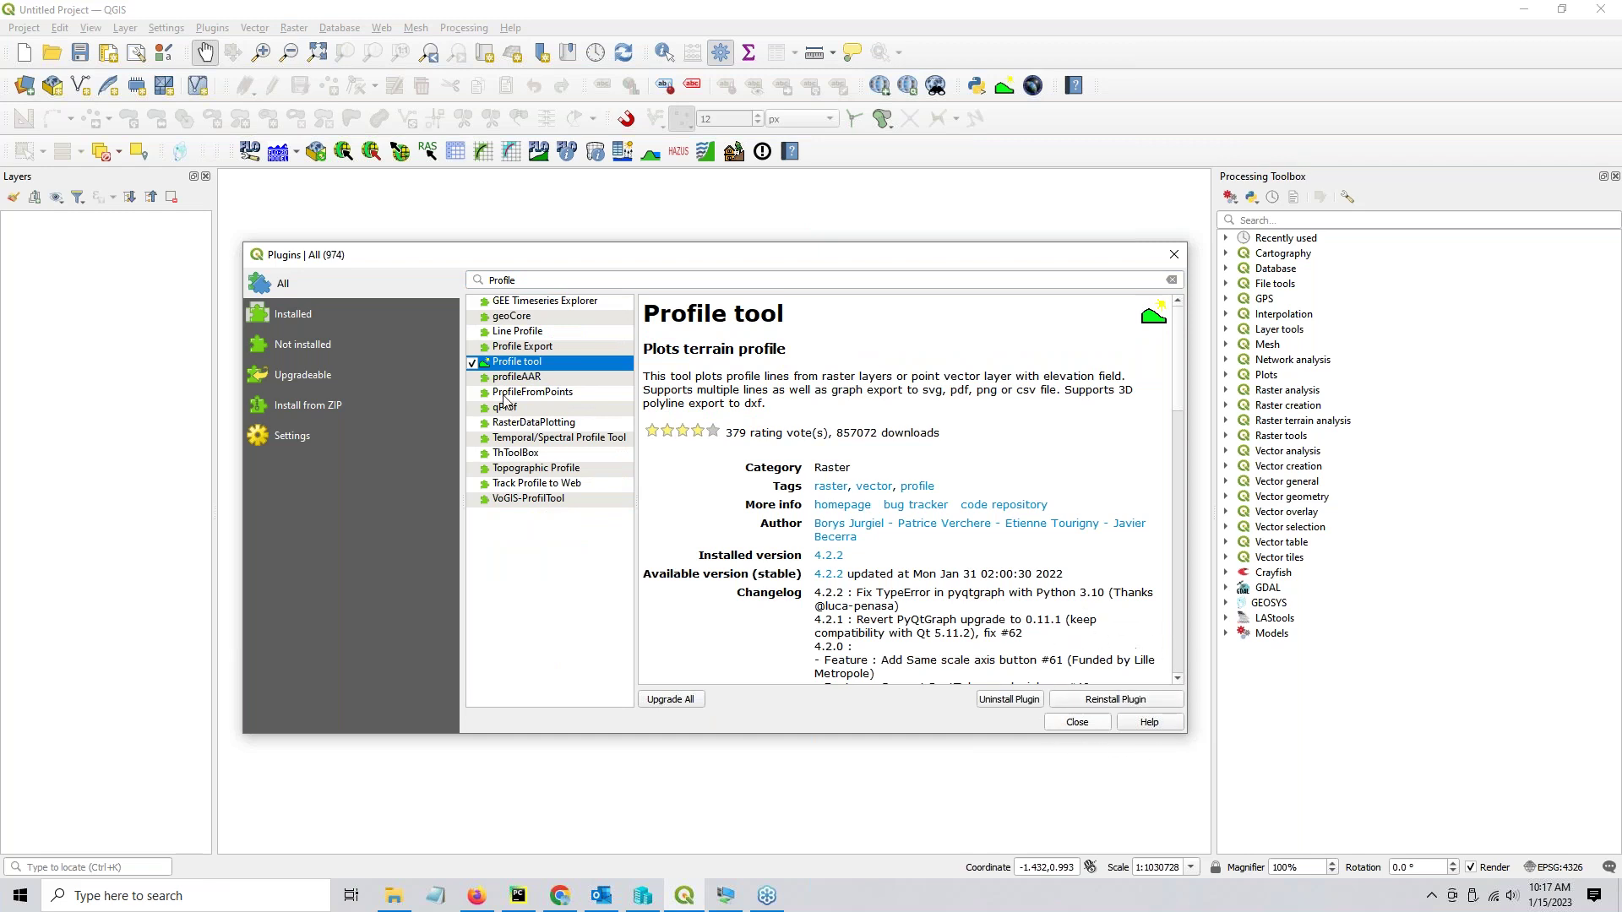
Search all plugins for "Quickm" and view the details of the QuickMapServices plugin.
click(474, 280)
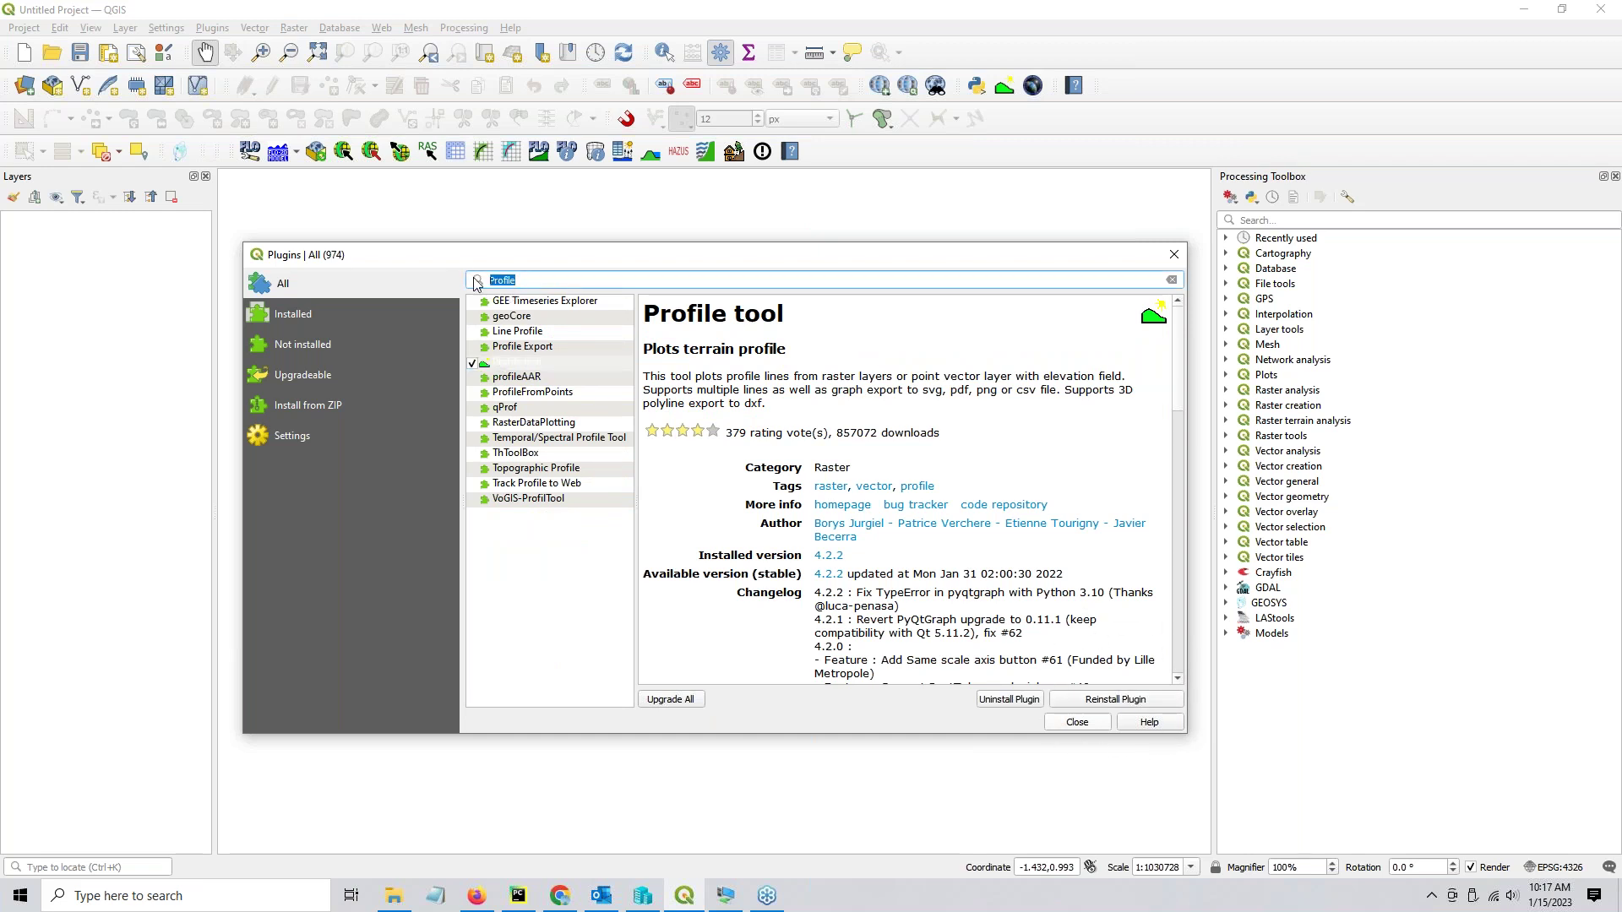
text(Quick Map )
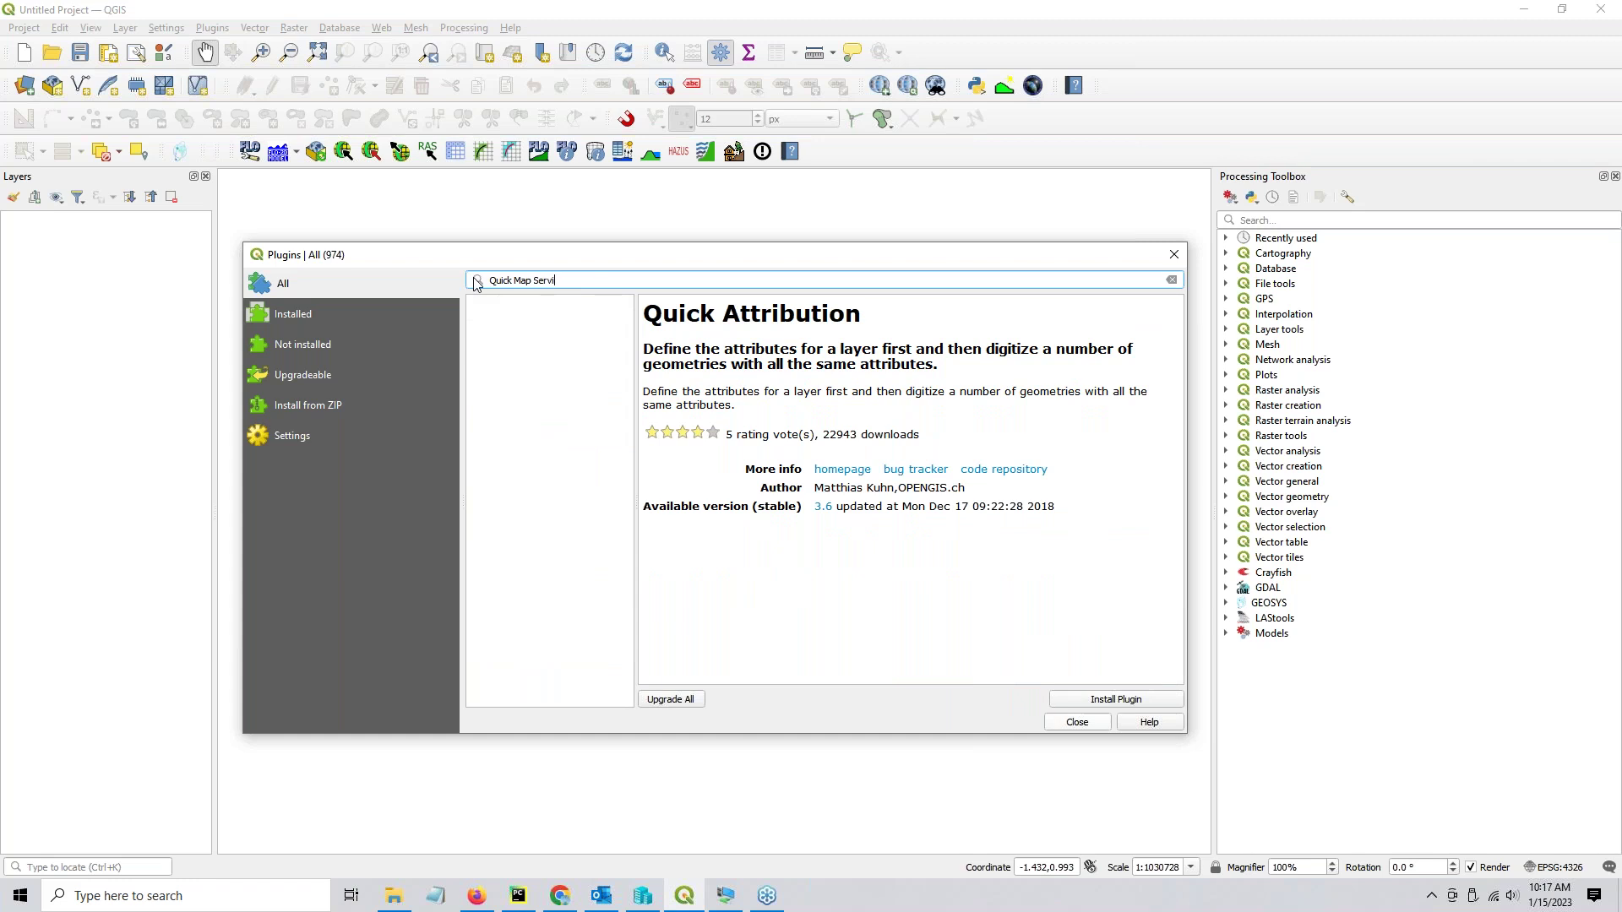
text(Servi)
key(BackSpace)
key(BackSpace)
key(BackSpace)
key(BackSpace)
key(BackSpace)
key(BackSpace)
key(BackSpace)
key(BackSpace)
key(BackSpace)
key(BackSpace)
key(BackSpace)
text(km)
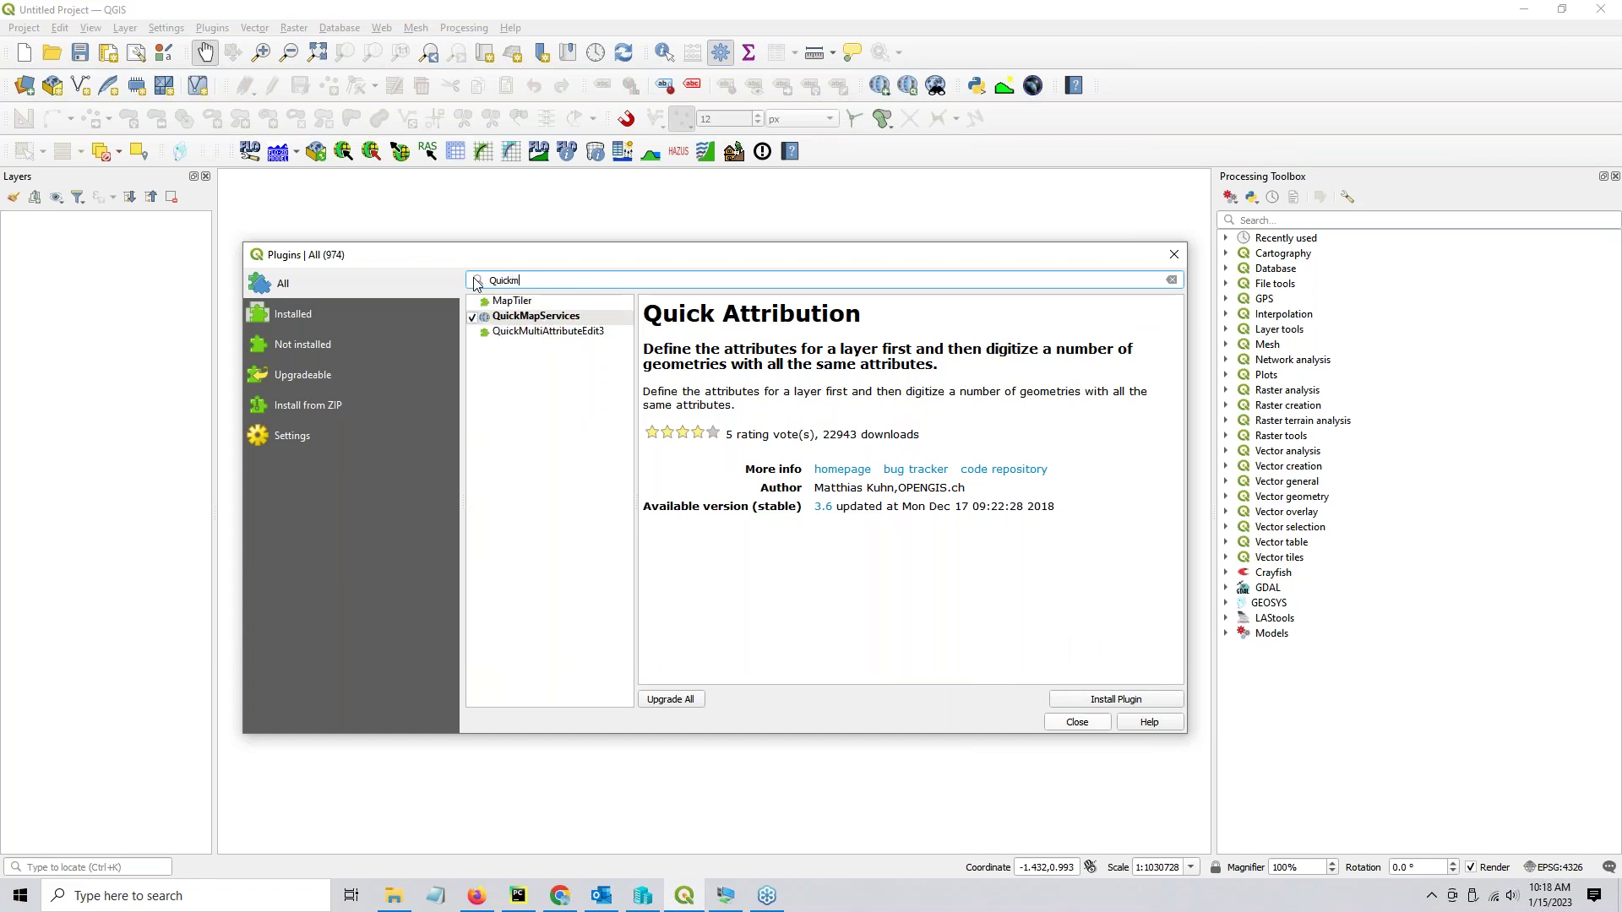
click(536, 319)
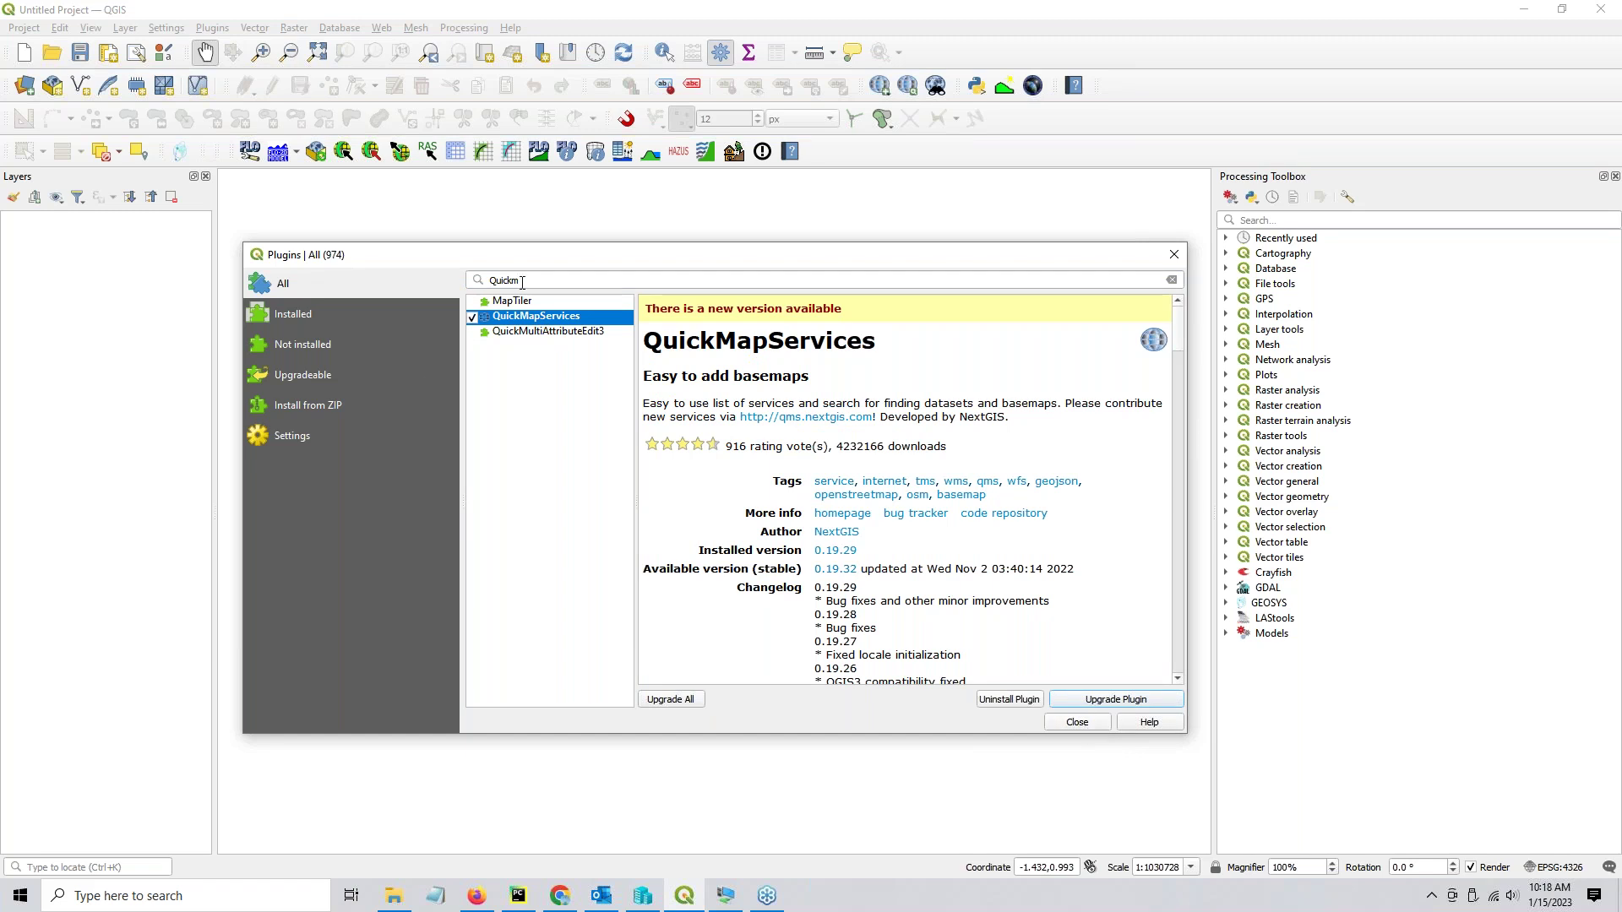
double_click(483, 273)
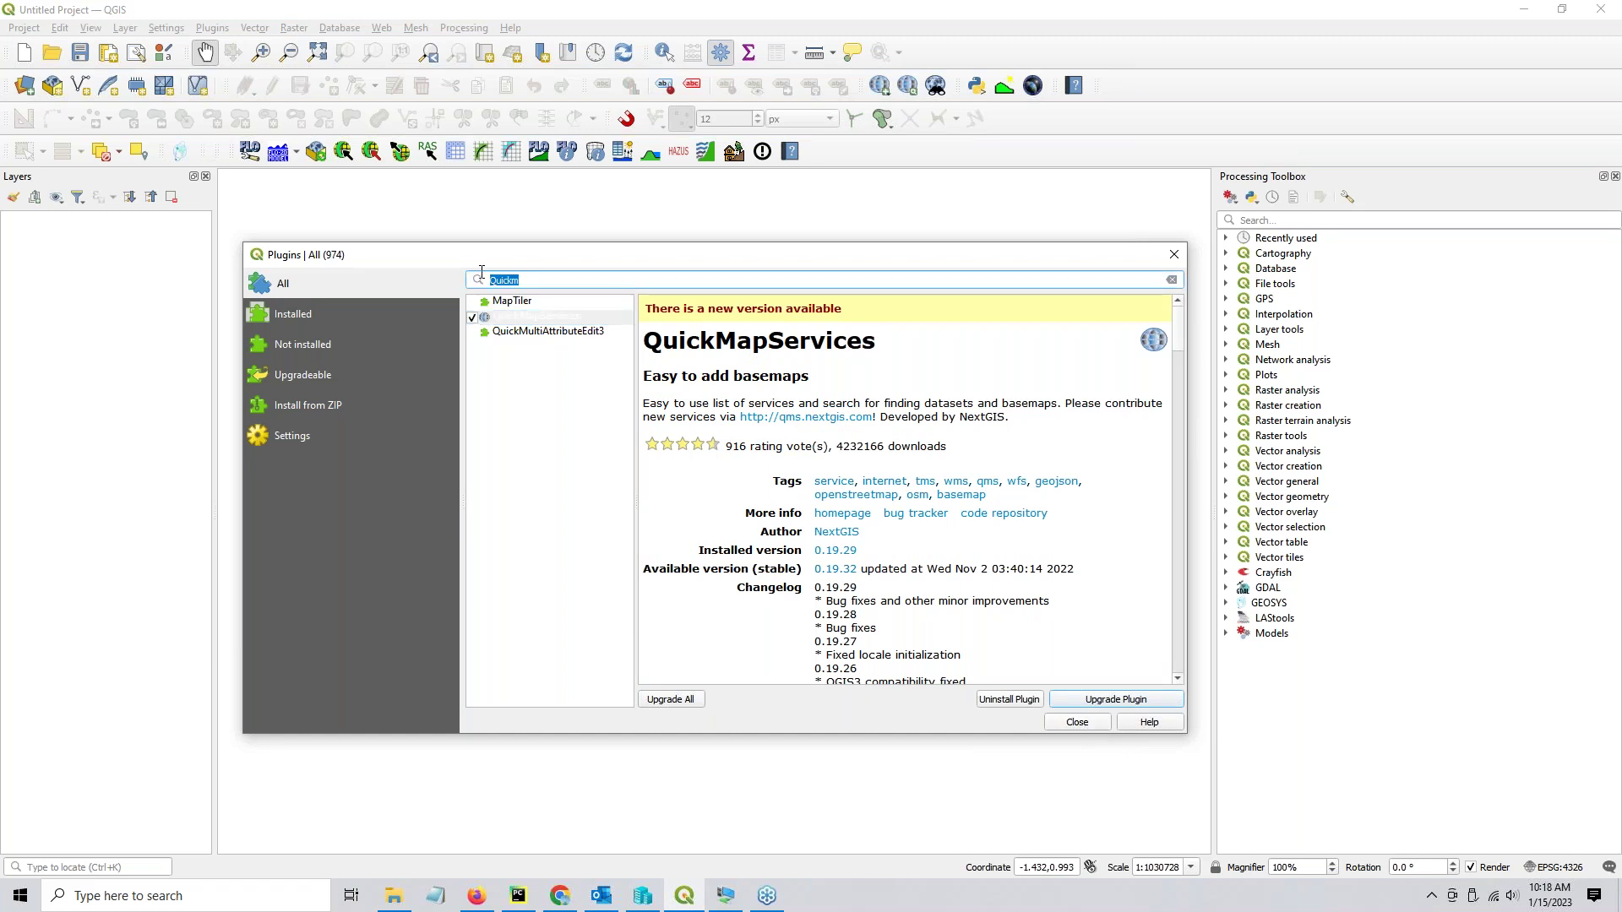
Search all plugins for "Curve" and enable the Curve Number Generator plugin.
text(curve)
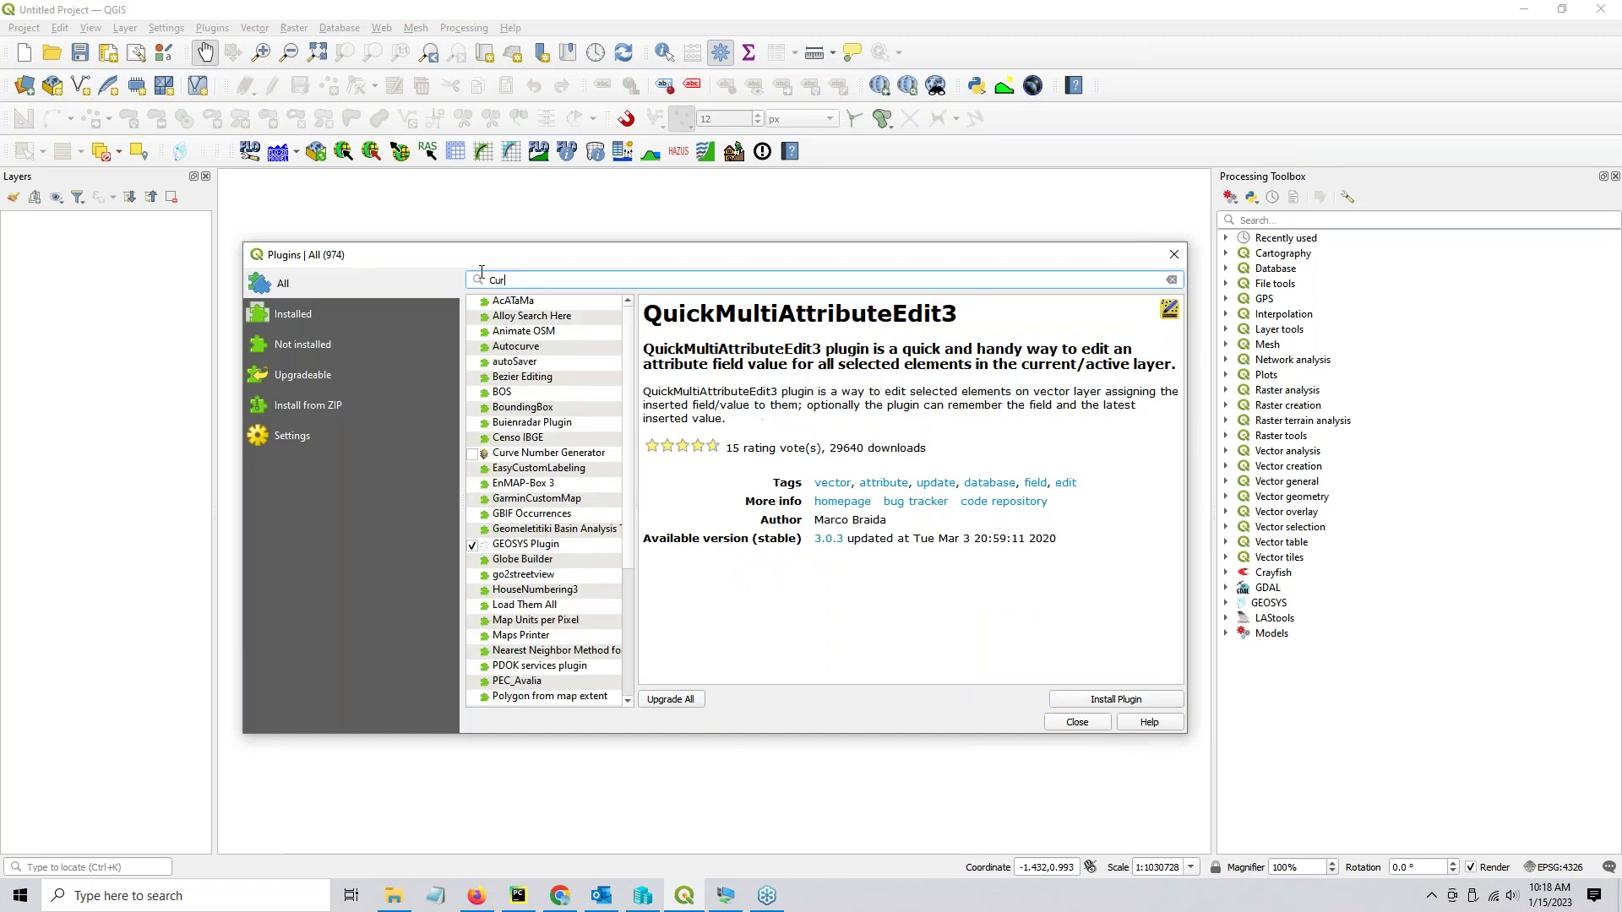
click(517, 333)
click(472, 332)
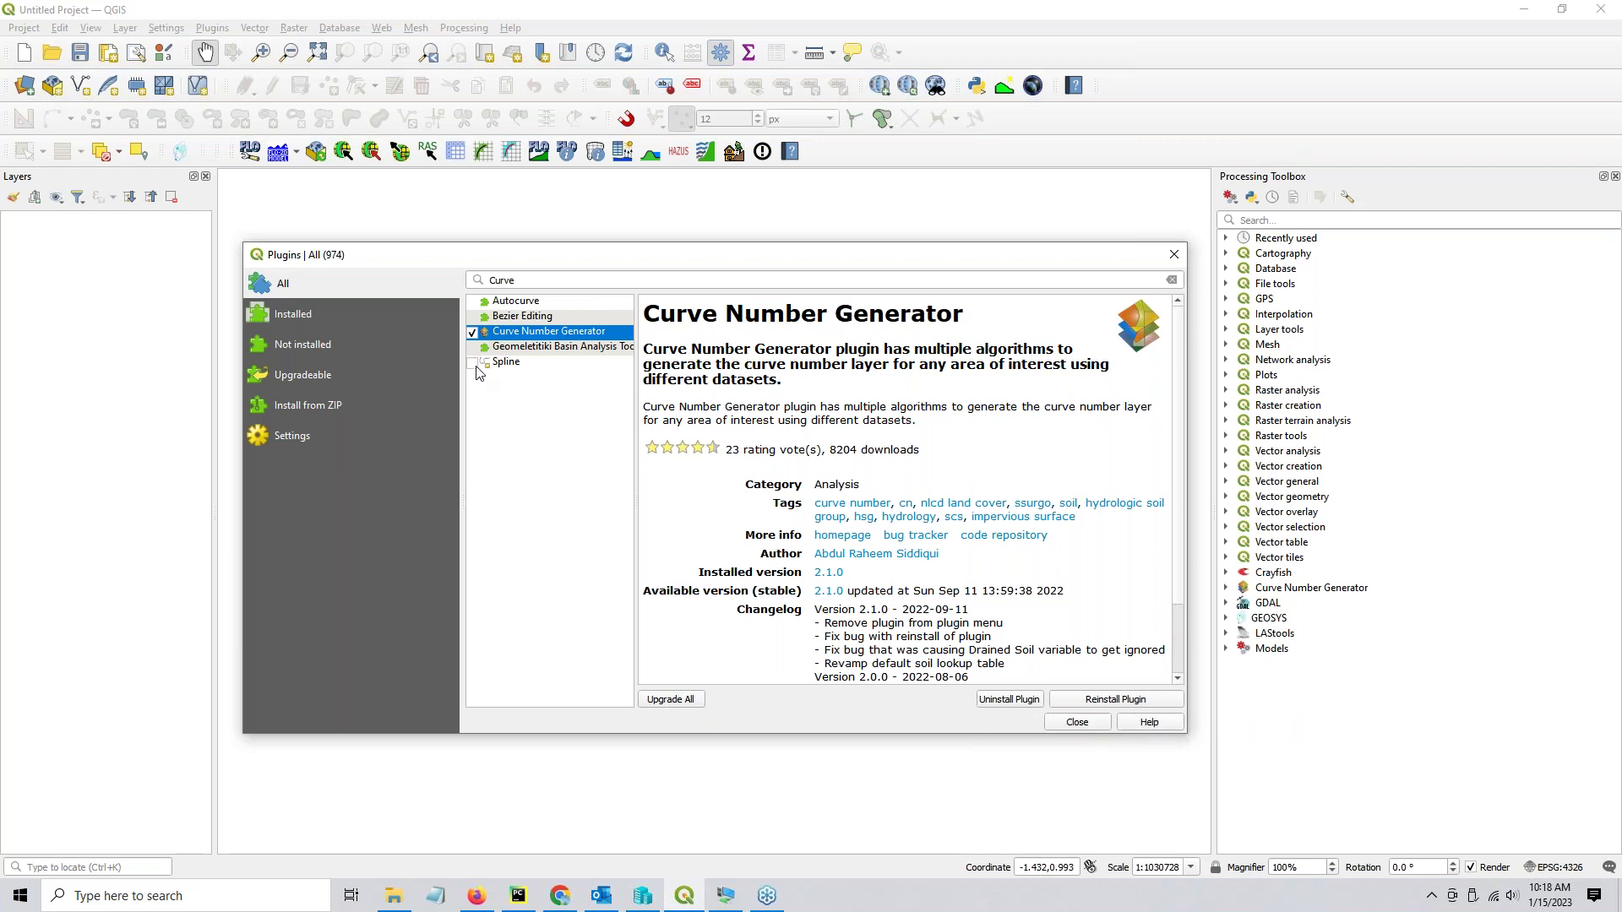
Search all plugins for "Cray", view the details of the Crayfish plugin, and close the plugin manager.
drag(533, 281, 492, 285)
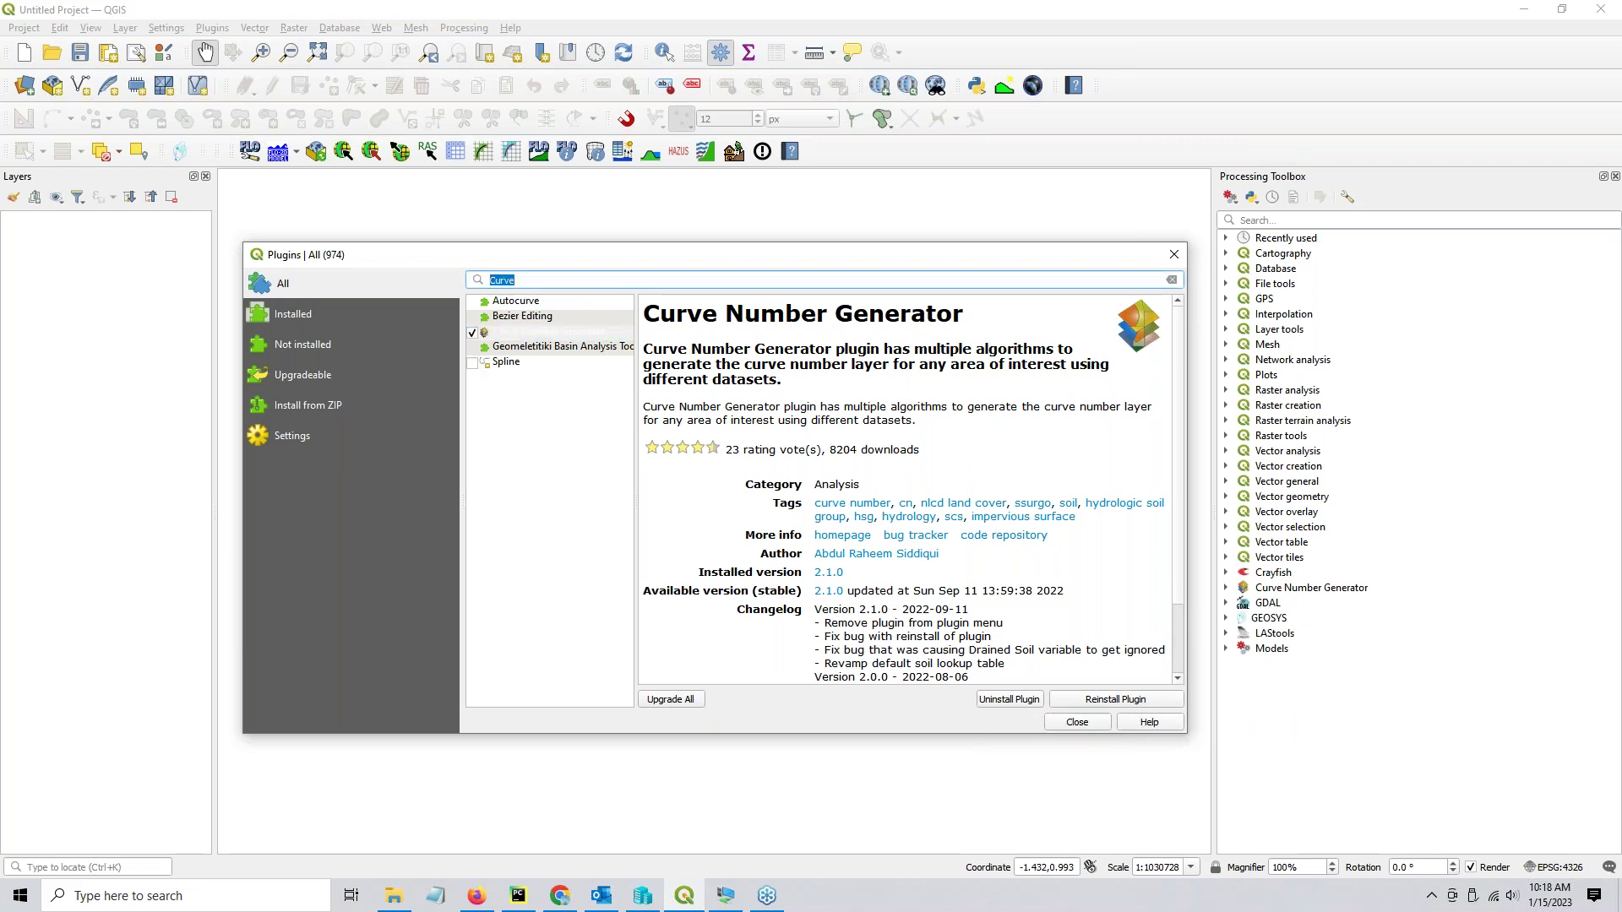
key(BackSpace)
text(Cray)
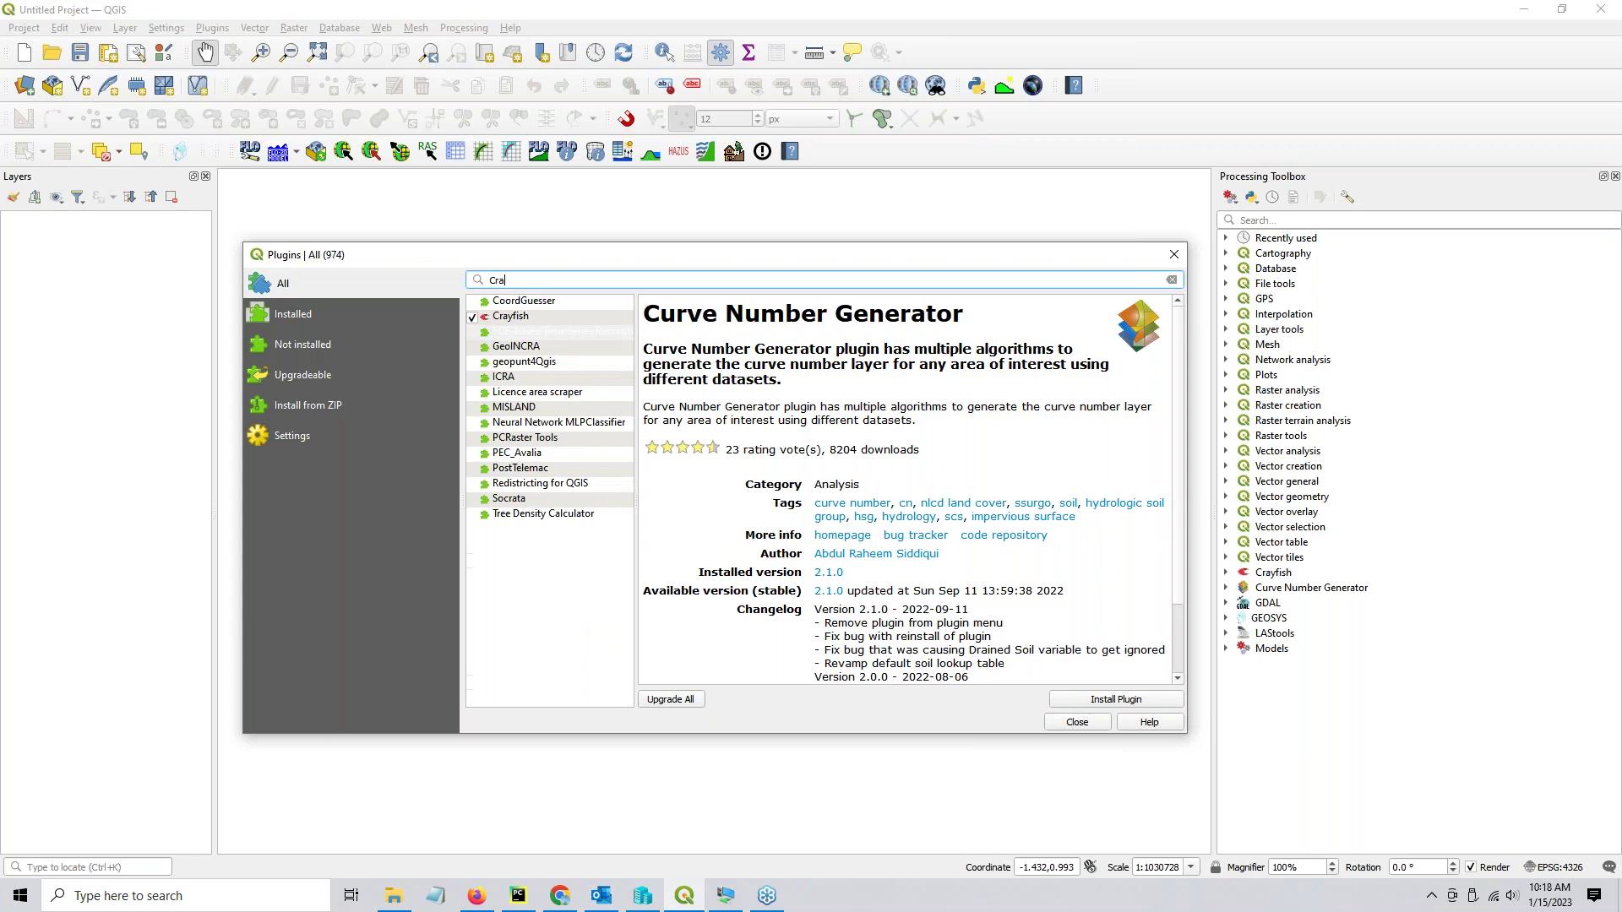
click(499, 305)
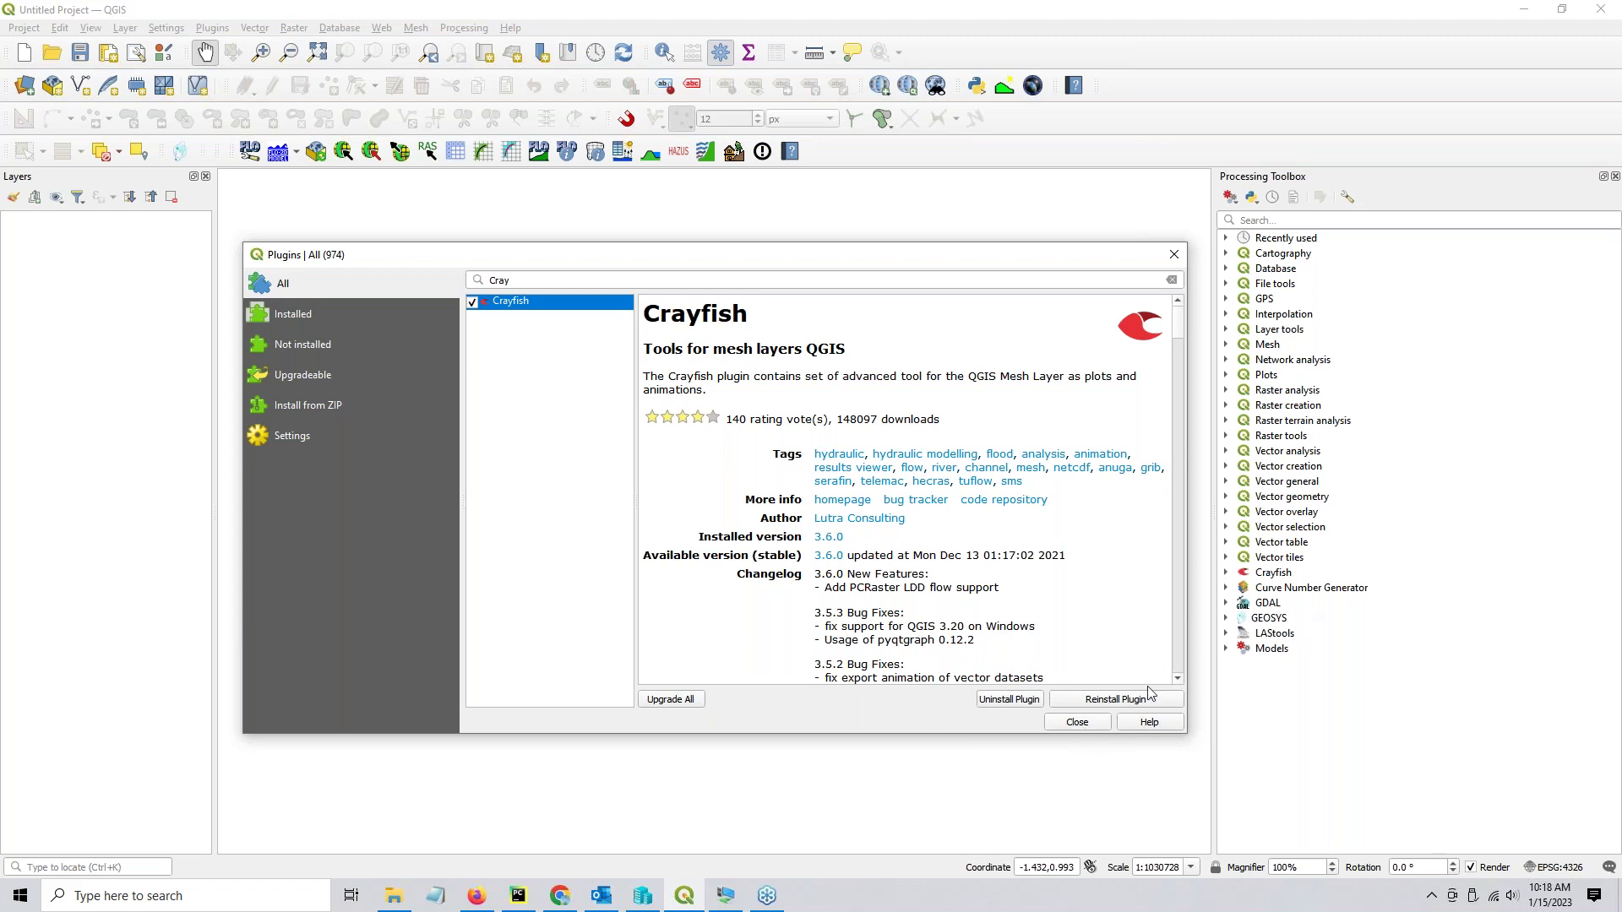
click(1079, 729)
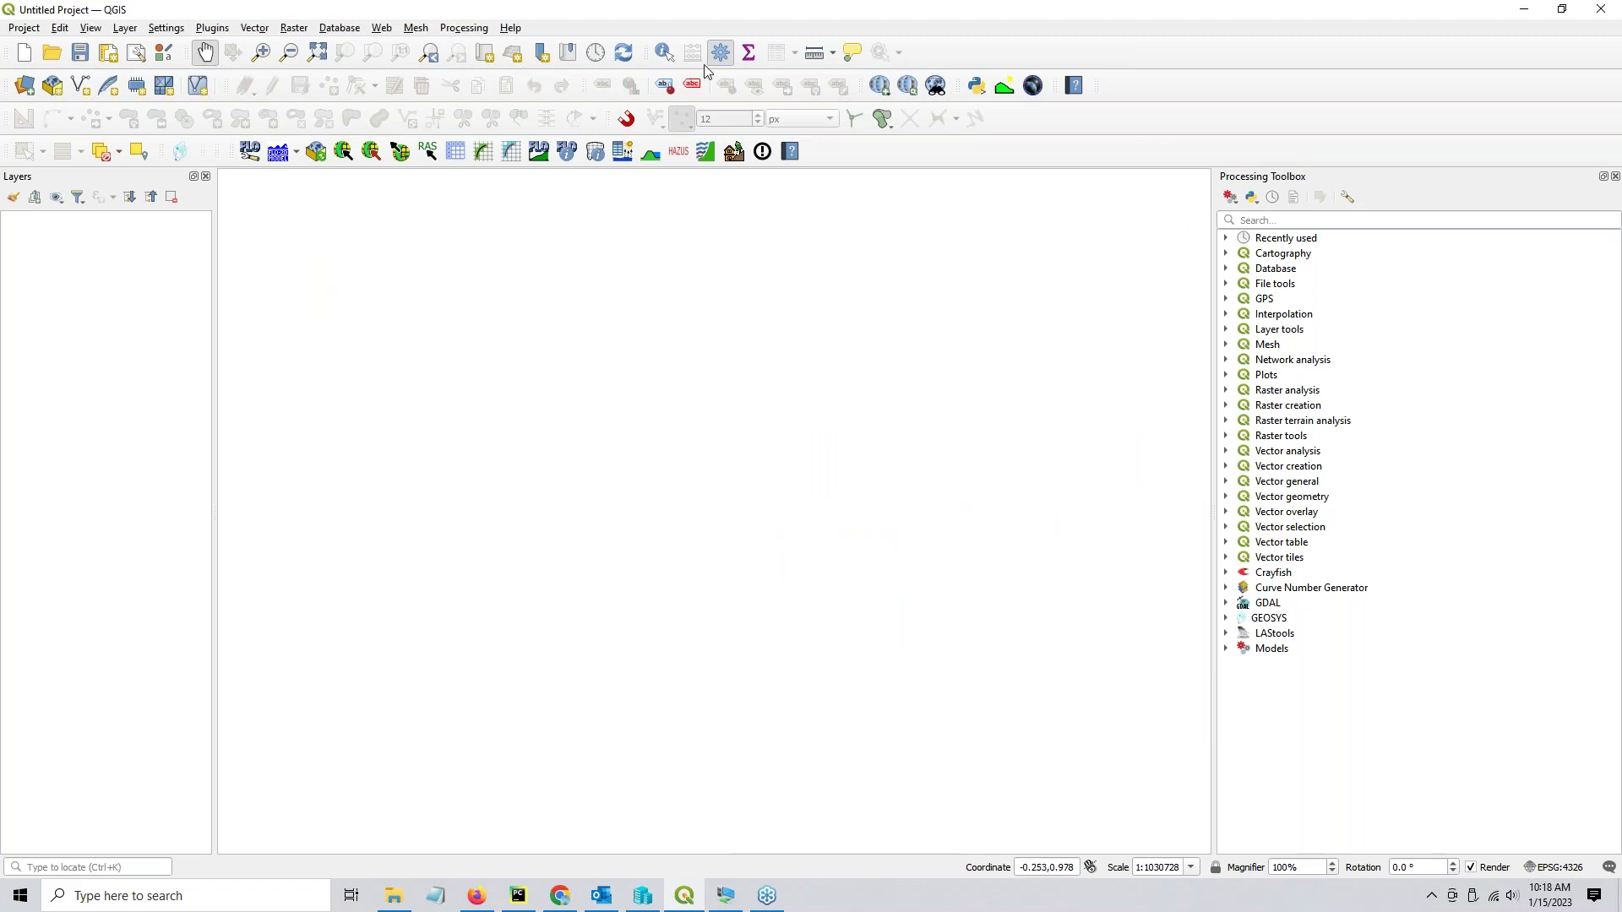
Expand Curve Number Generator in the Processing Toolbox, view the parameters of its CONUS (NLCD & SSURGO) algorithm, and close the dialog without running it.
click(212, 27)
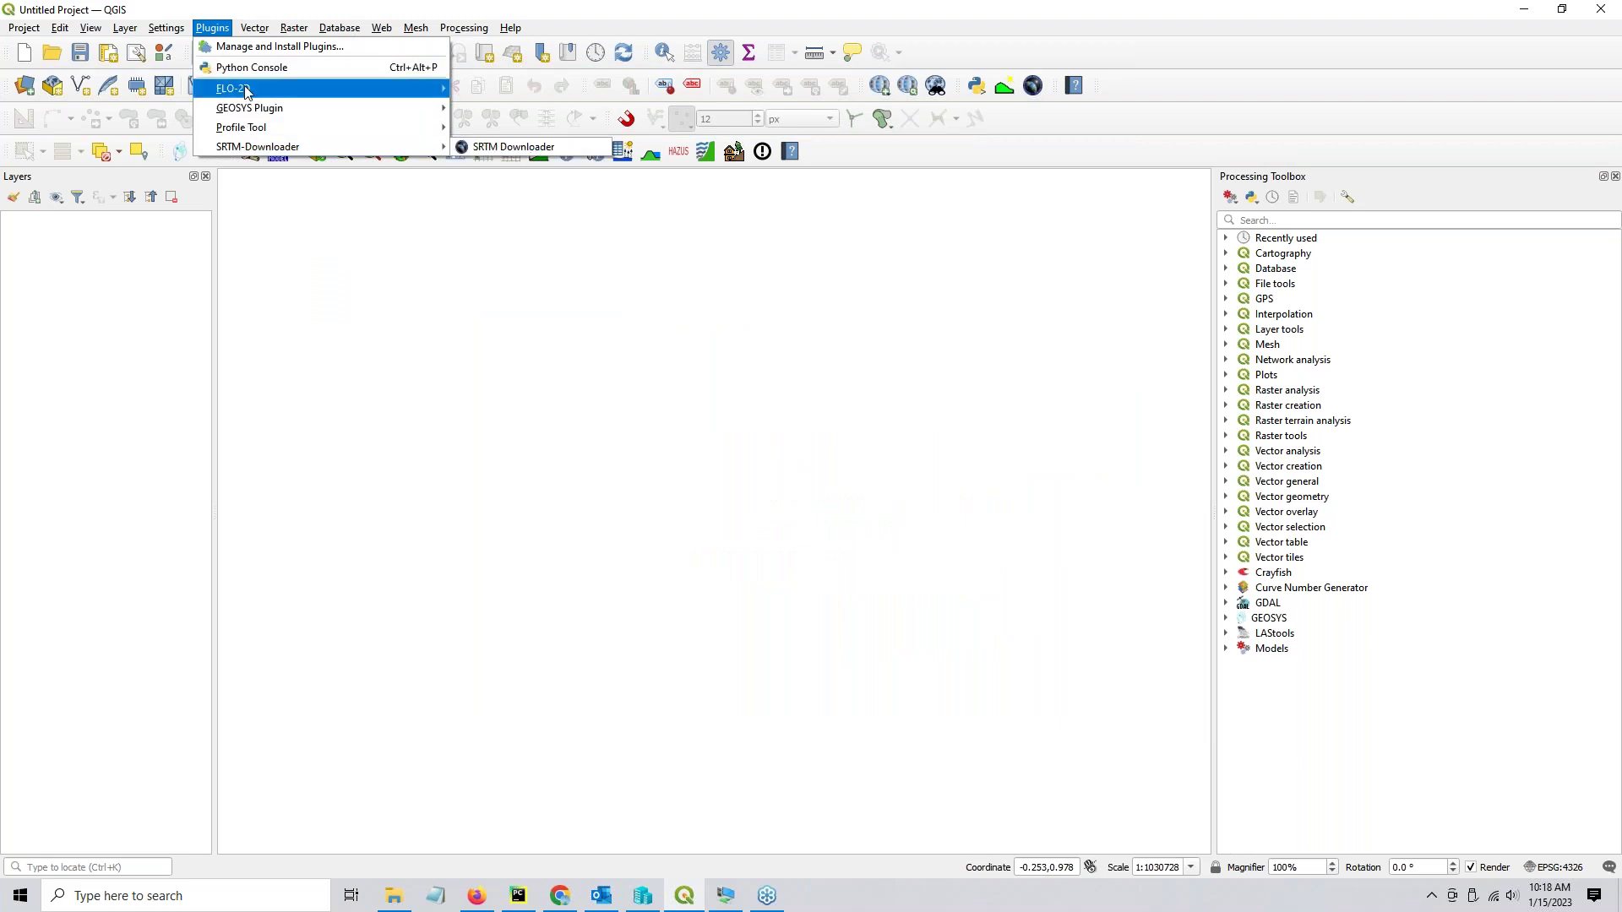
click(1431, 649)
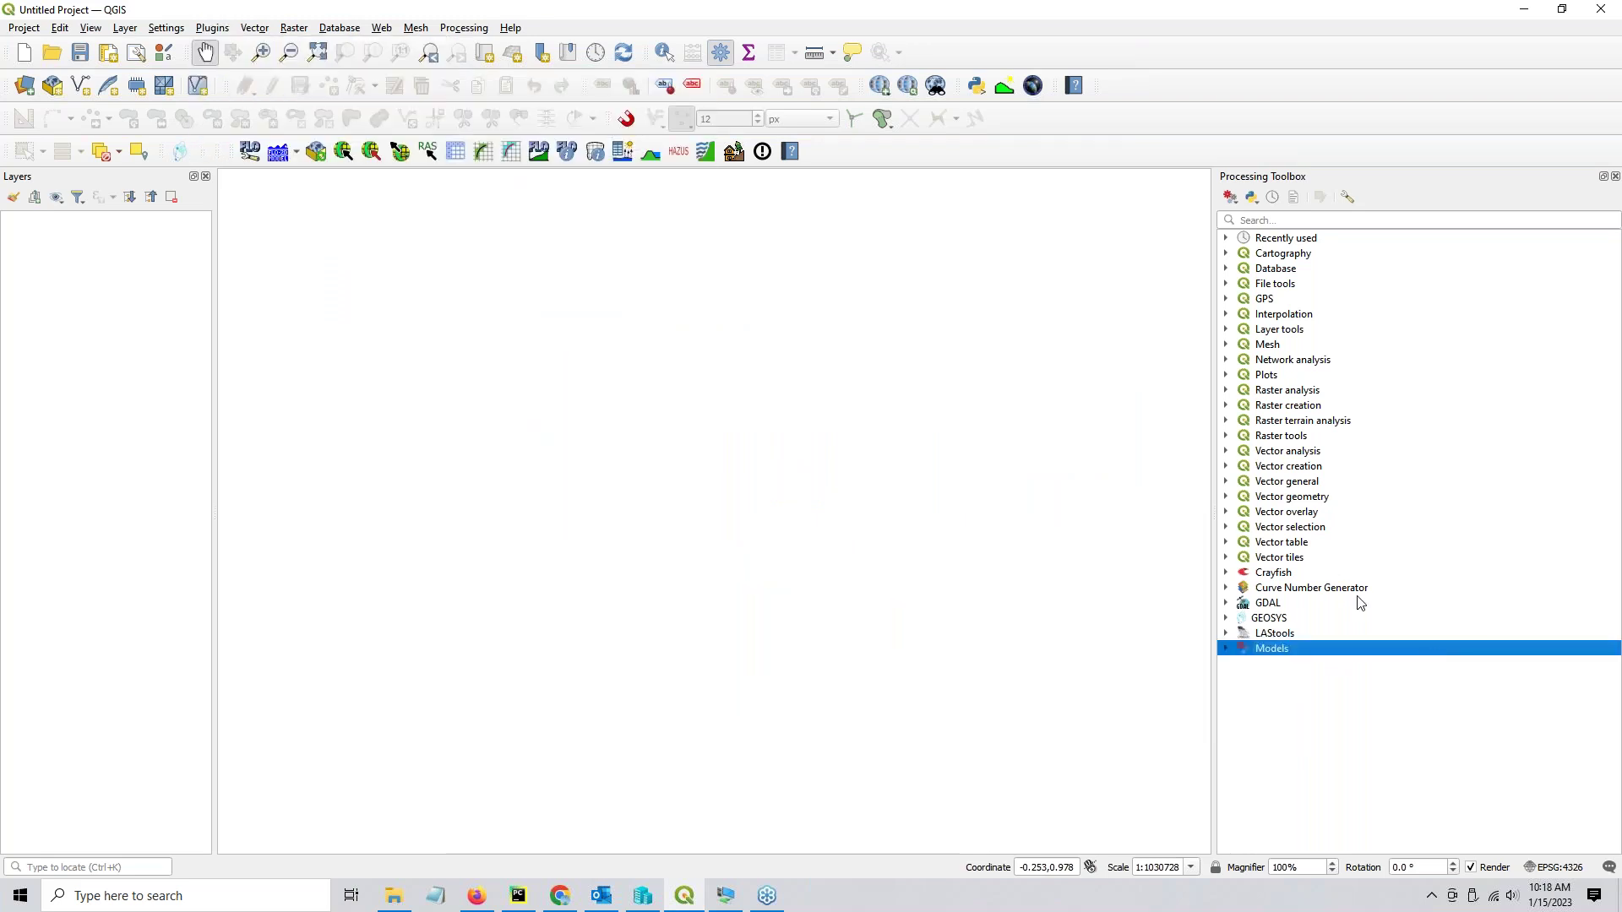
click(1347, 589)
click(1346, 591)
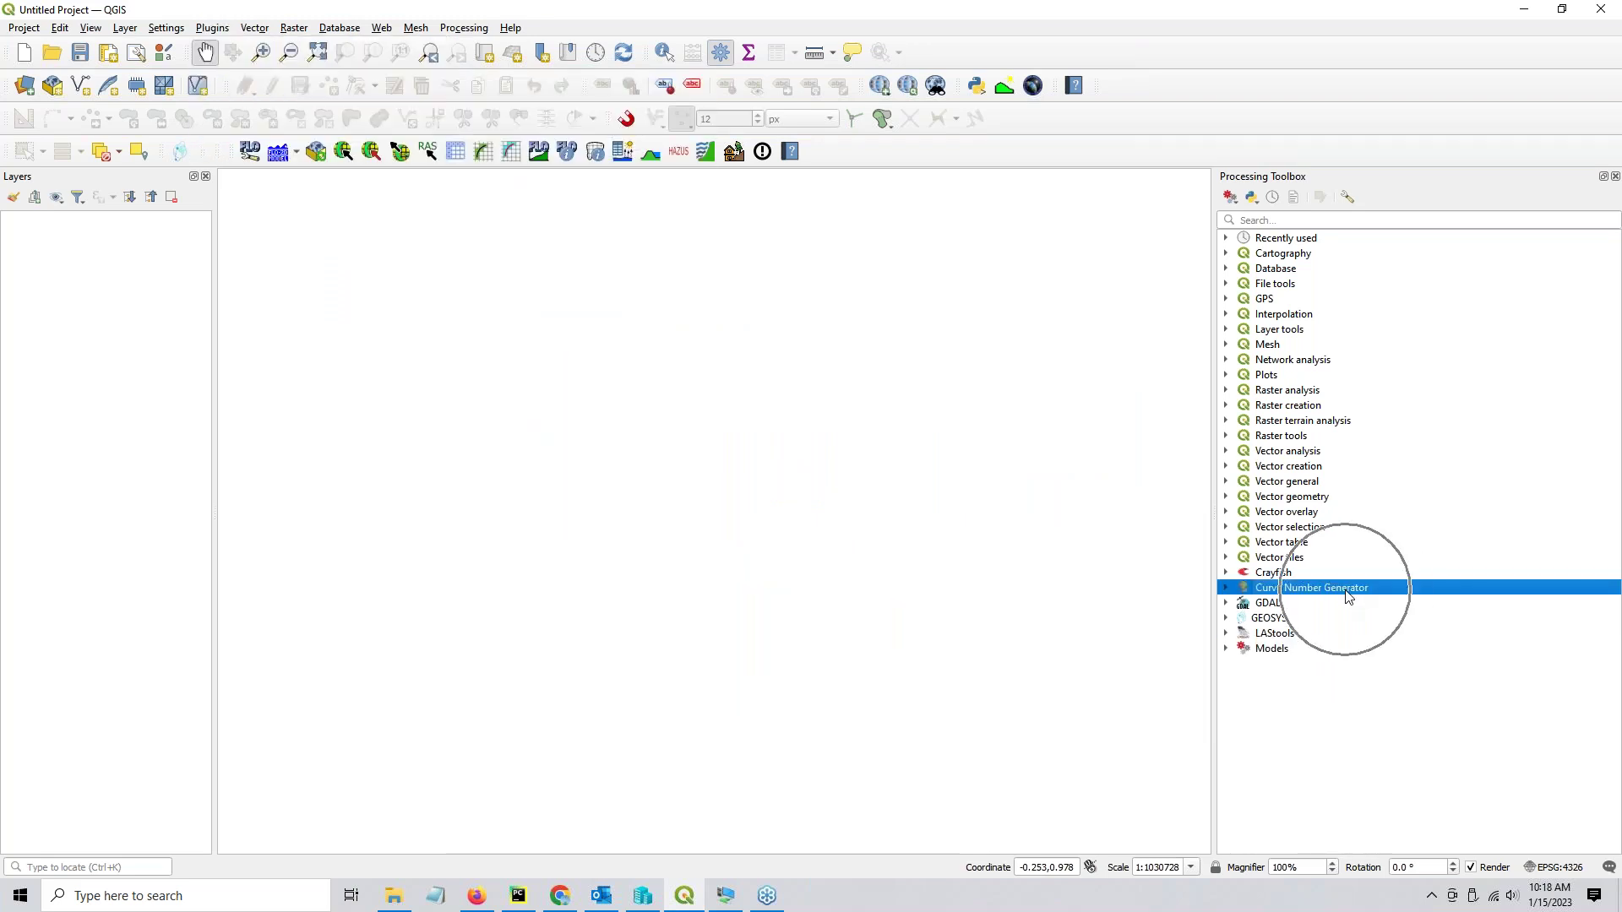
double_click(1345, 590)
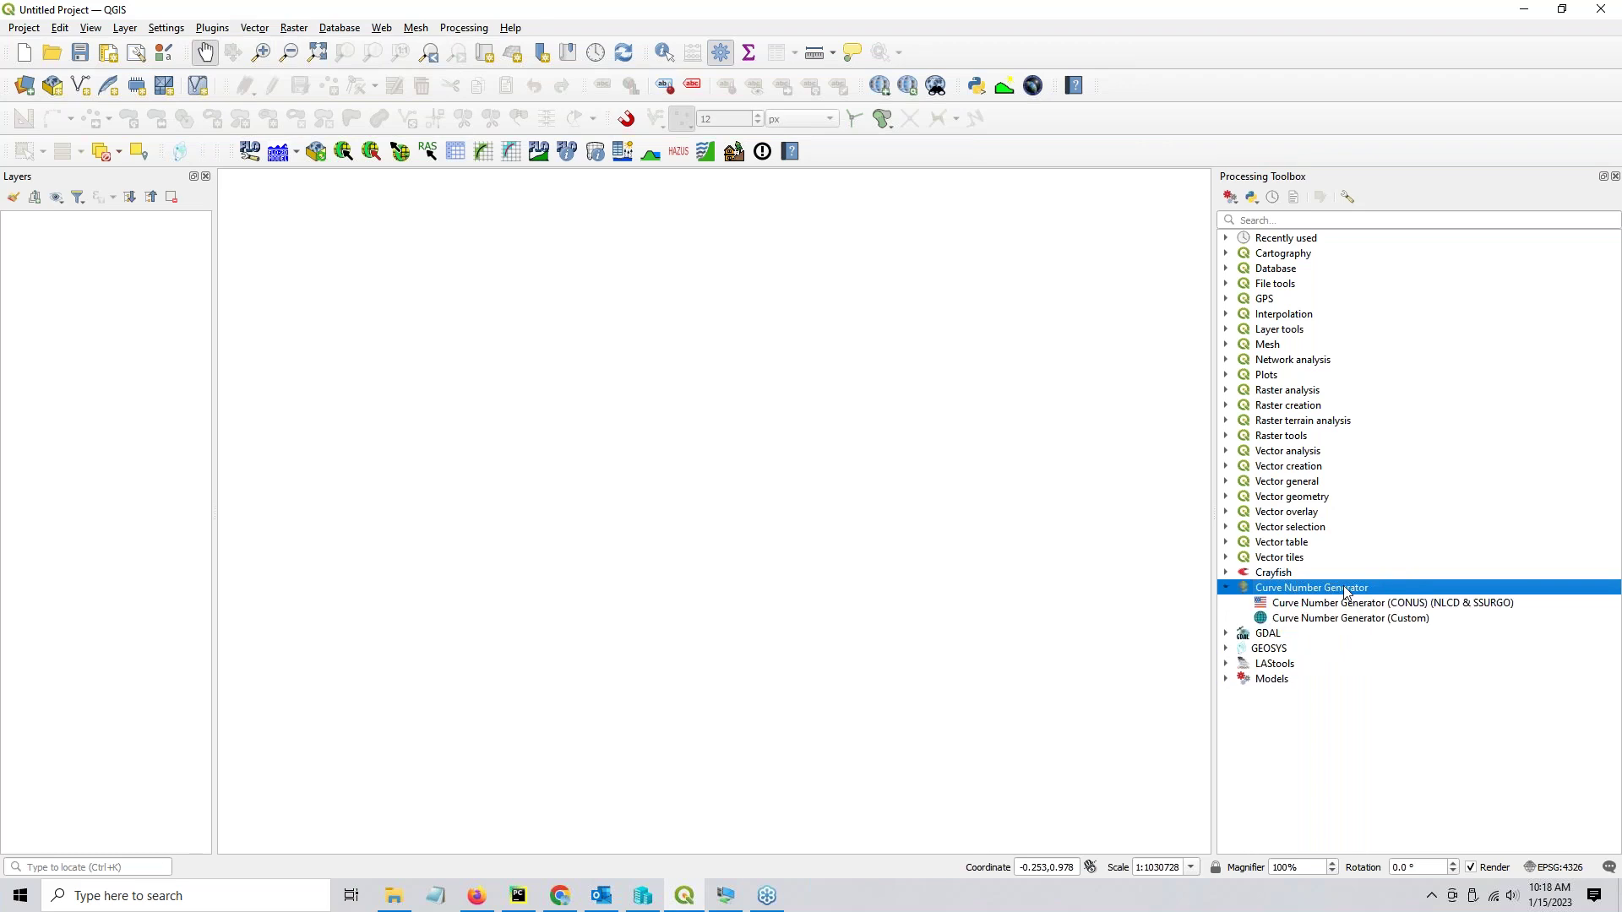
click(1345, 605)
double_click(1346, 606)
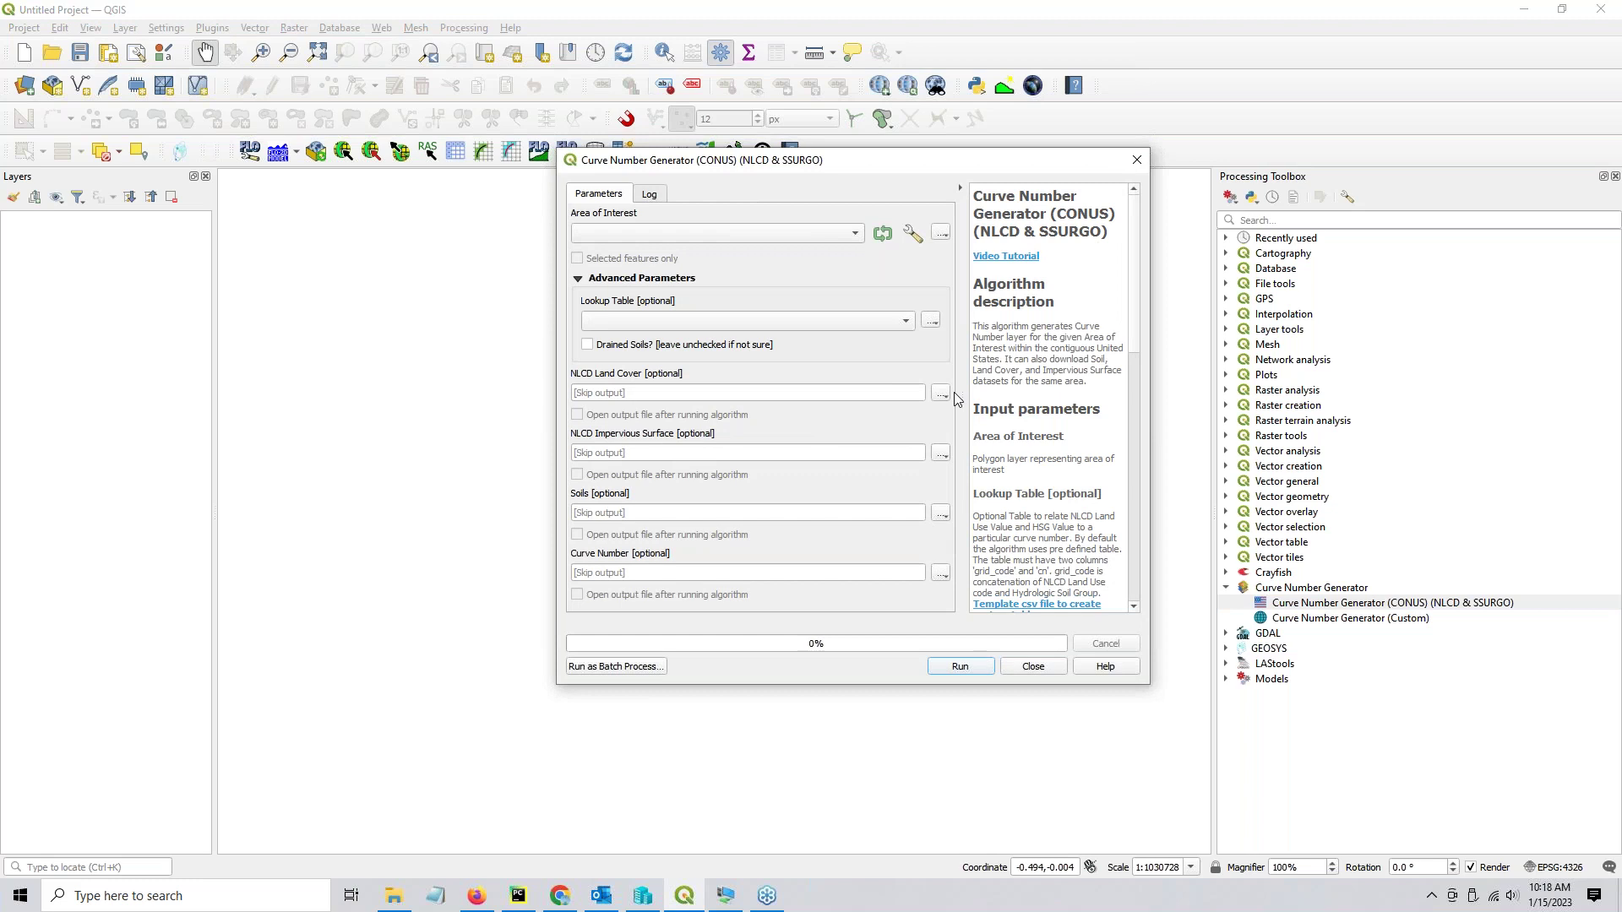
click(1030, 667)
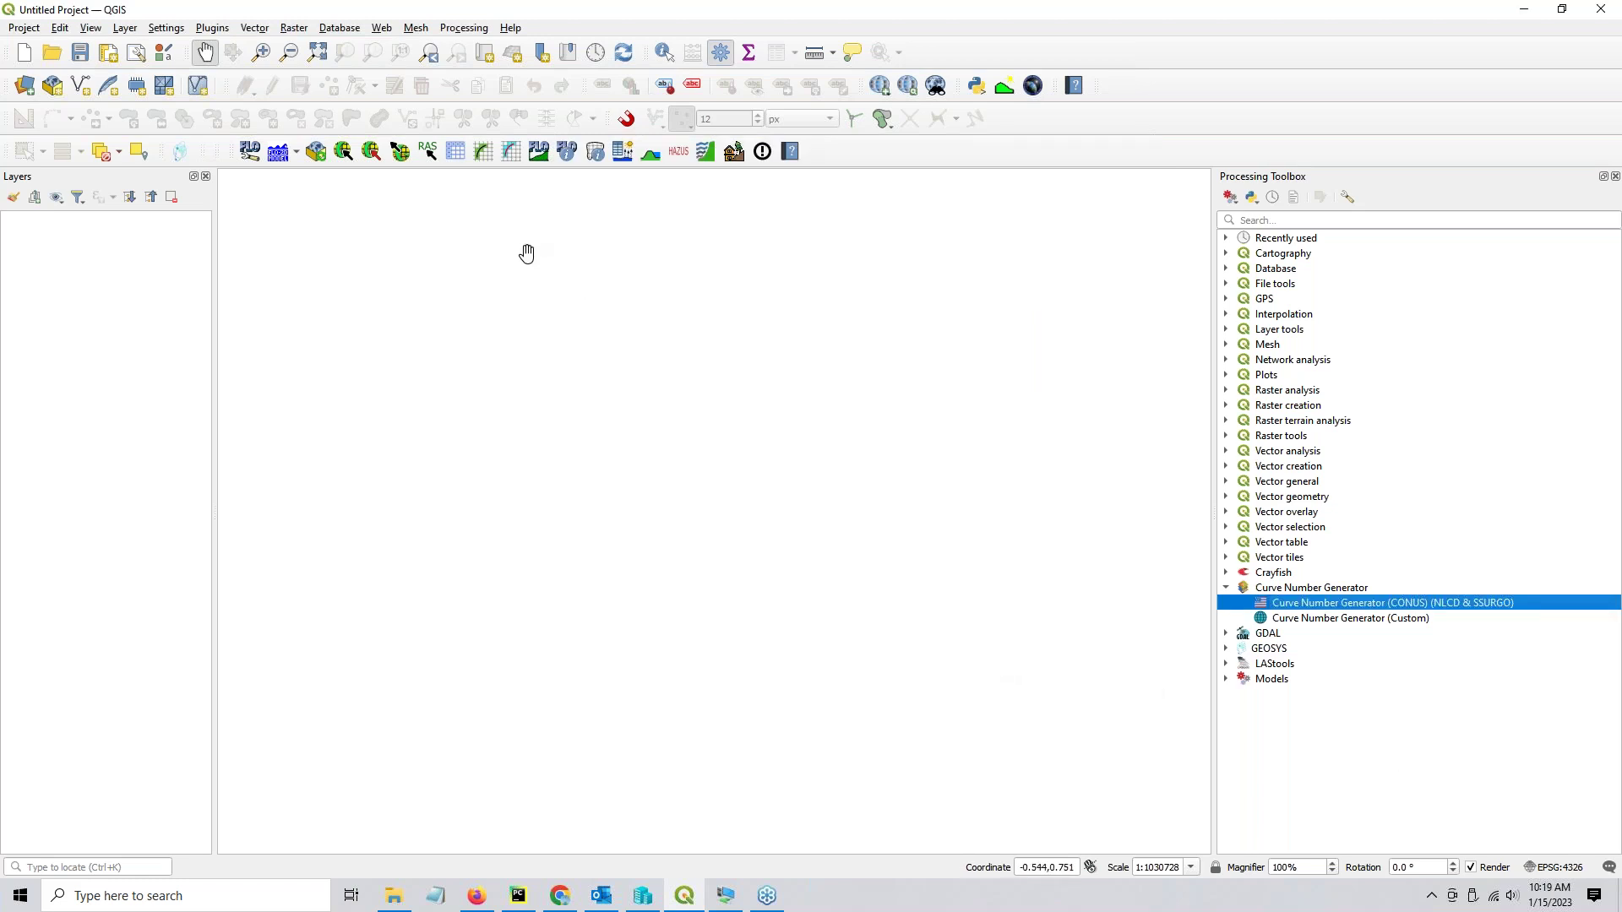
click(1319, 605)
Show the Browser panel, dock it above the Layers panel, and enlarge it to reveal its data sources.
right_click(1110, 130)
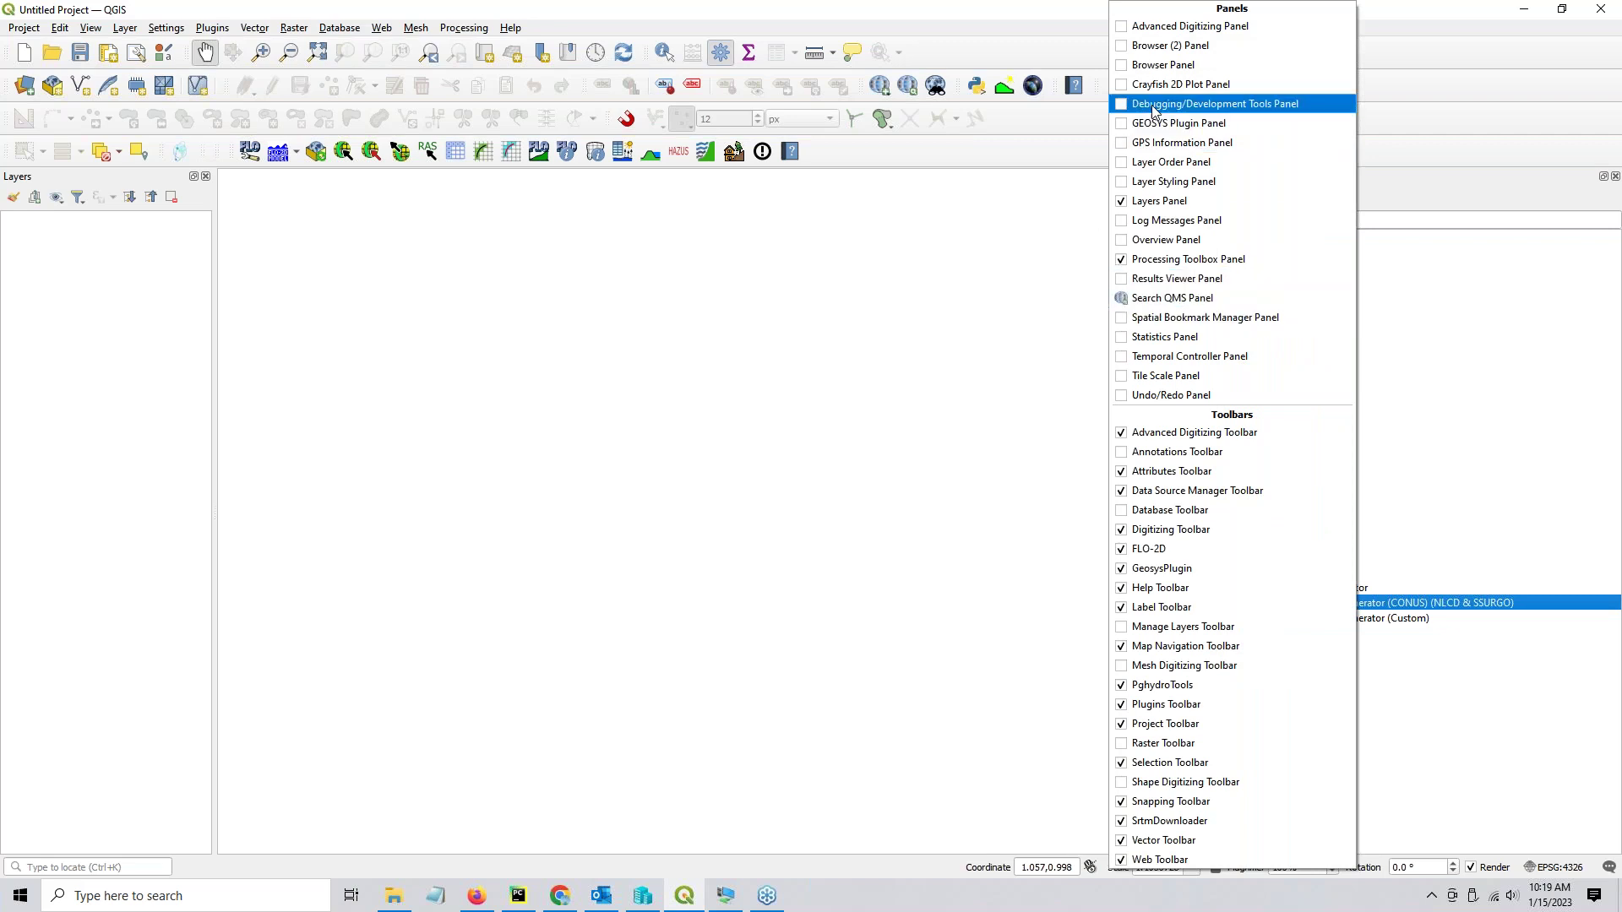
click(1130, 66)
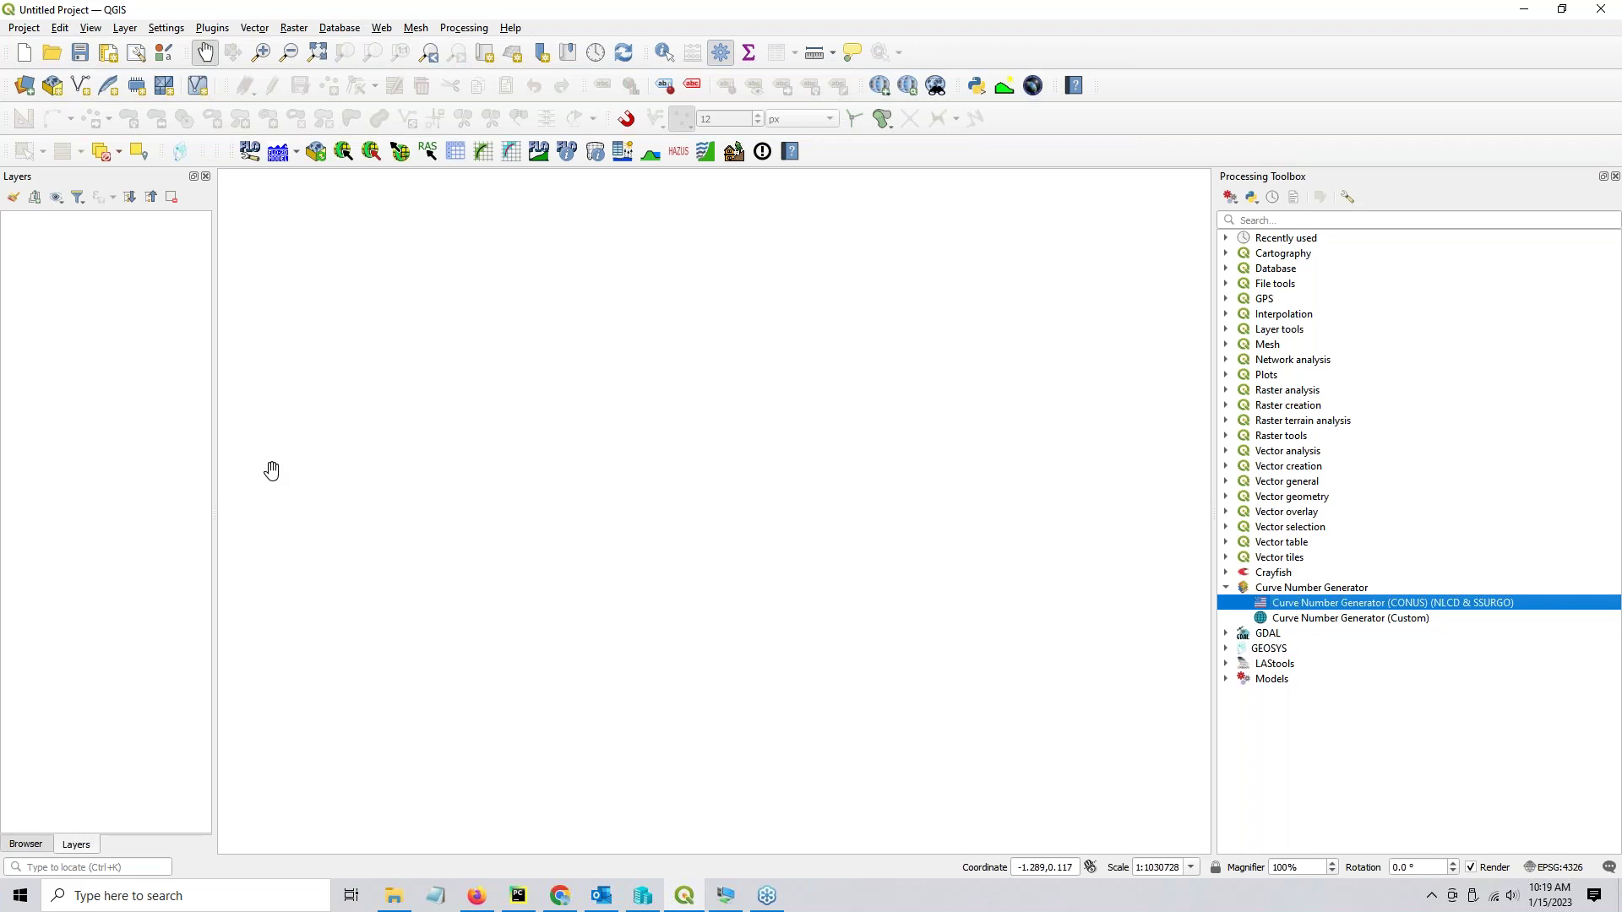
click(37, 845)
drag(37, 845, 122, 207)
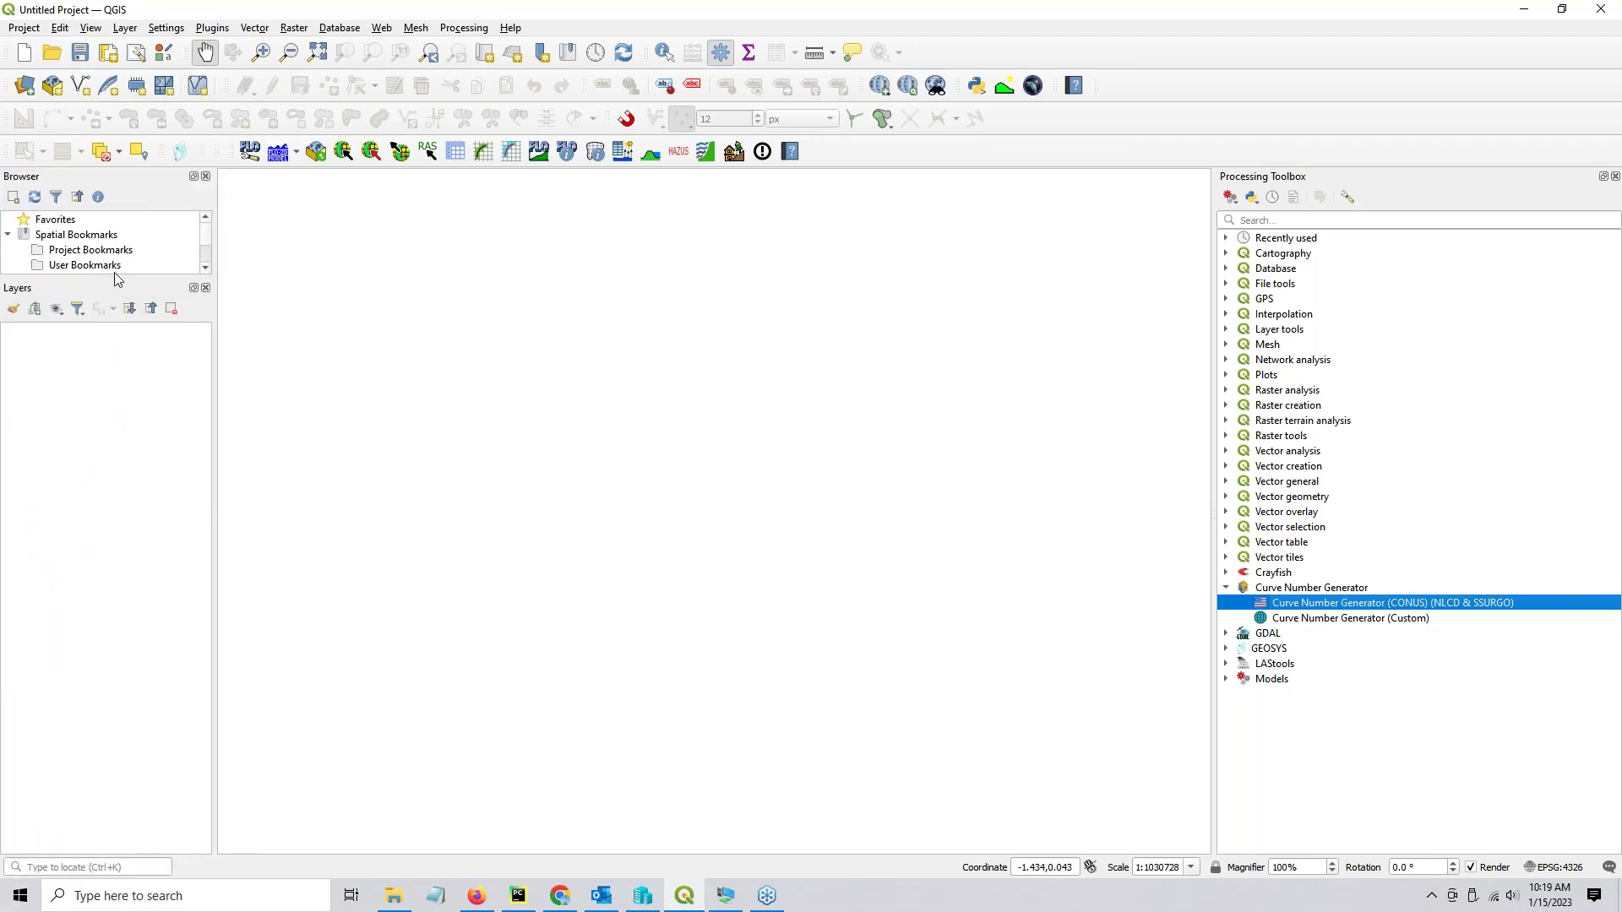
drag(113, 274, 94, 524)
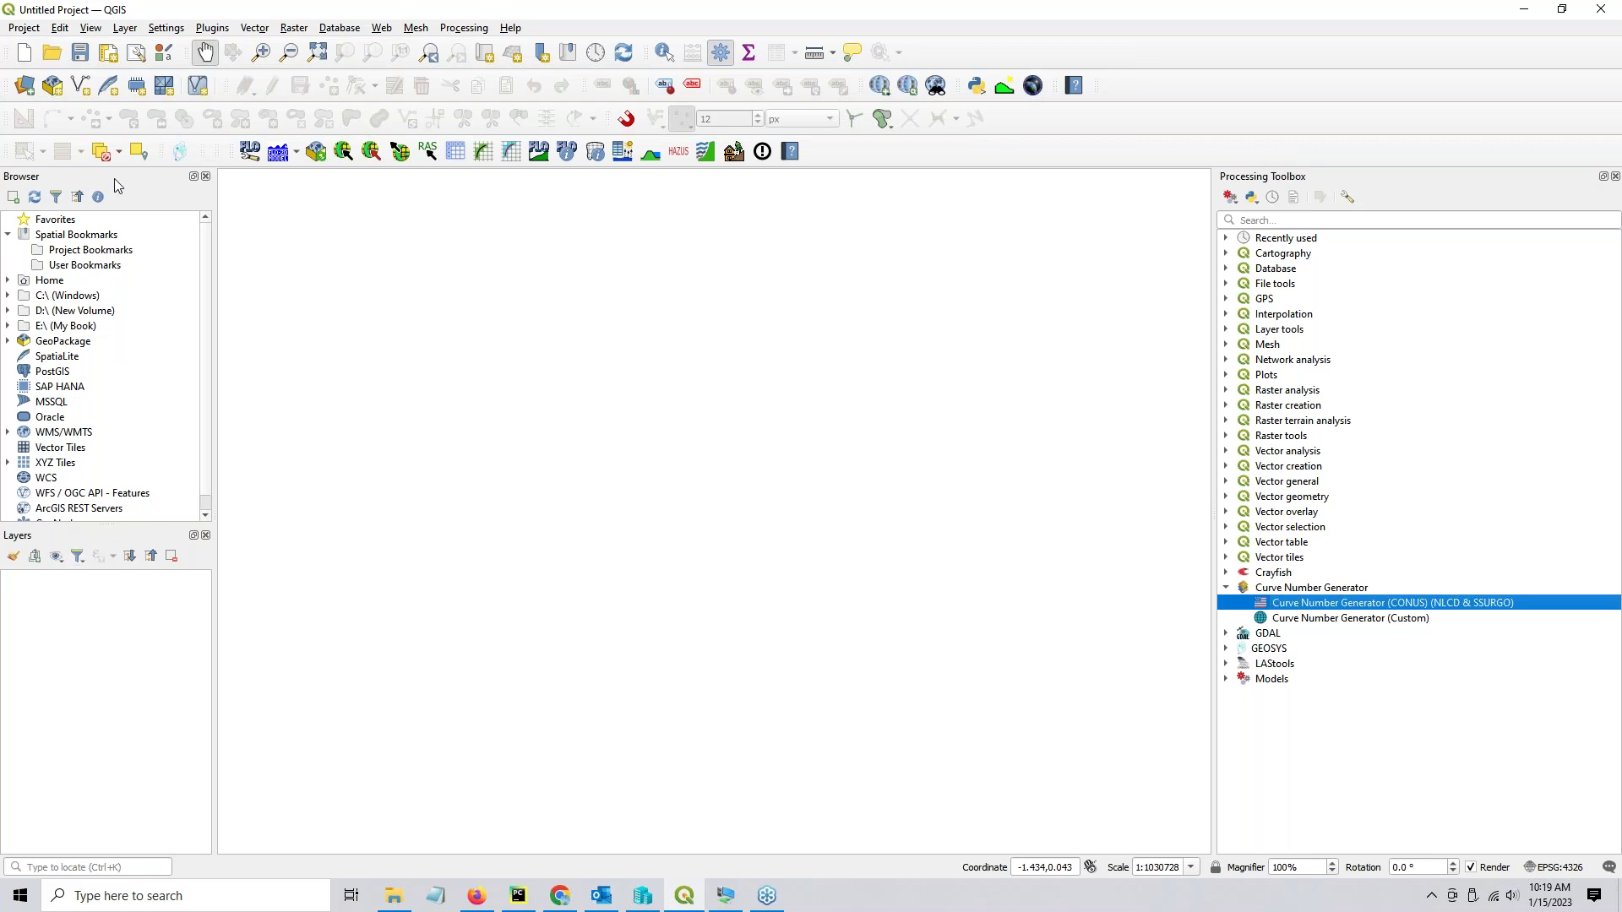
Stack the Browser panel back with the Layers panel as a tabbed group and close the Browser panel.
drag(114, 179, 101, 388)
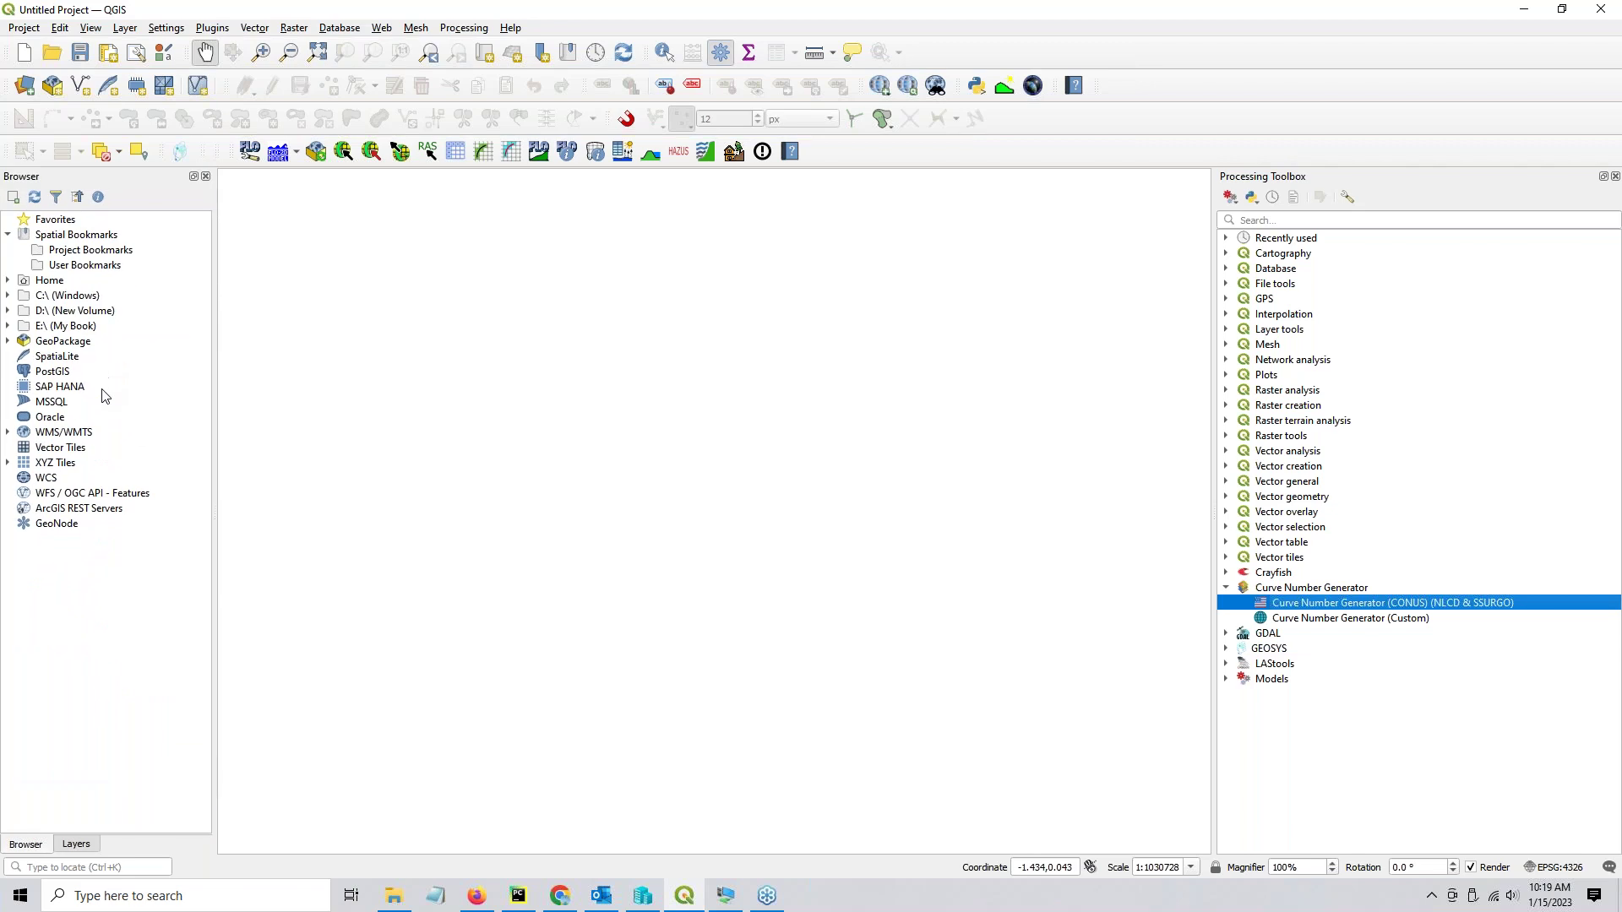
click(206, 176)
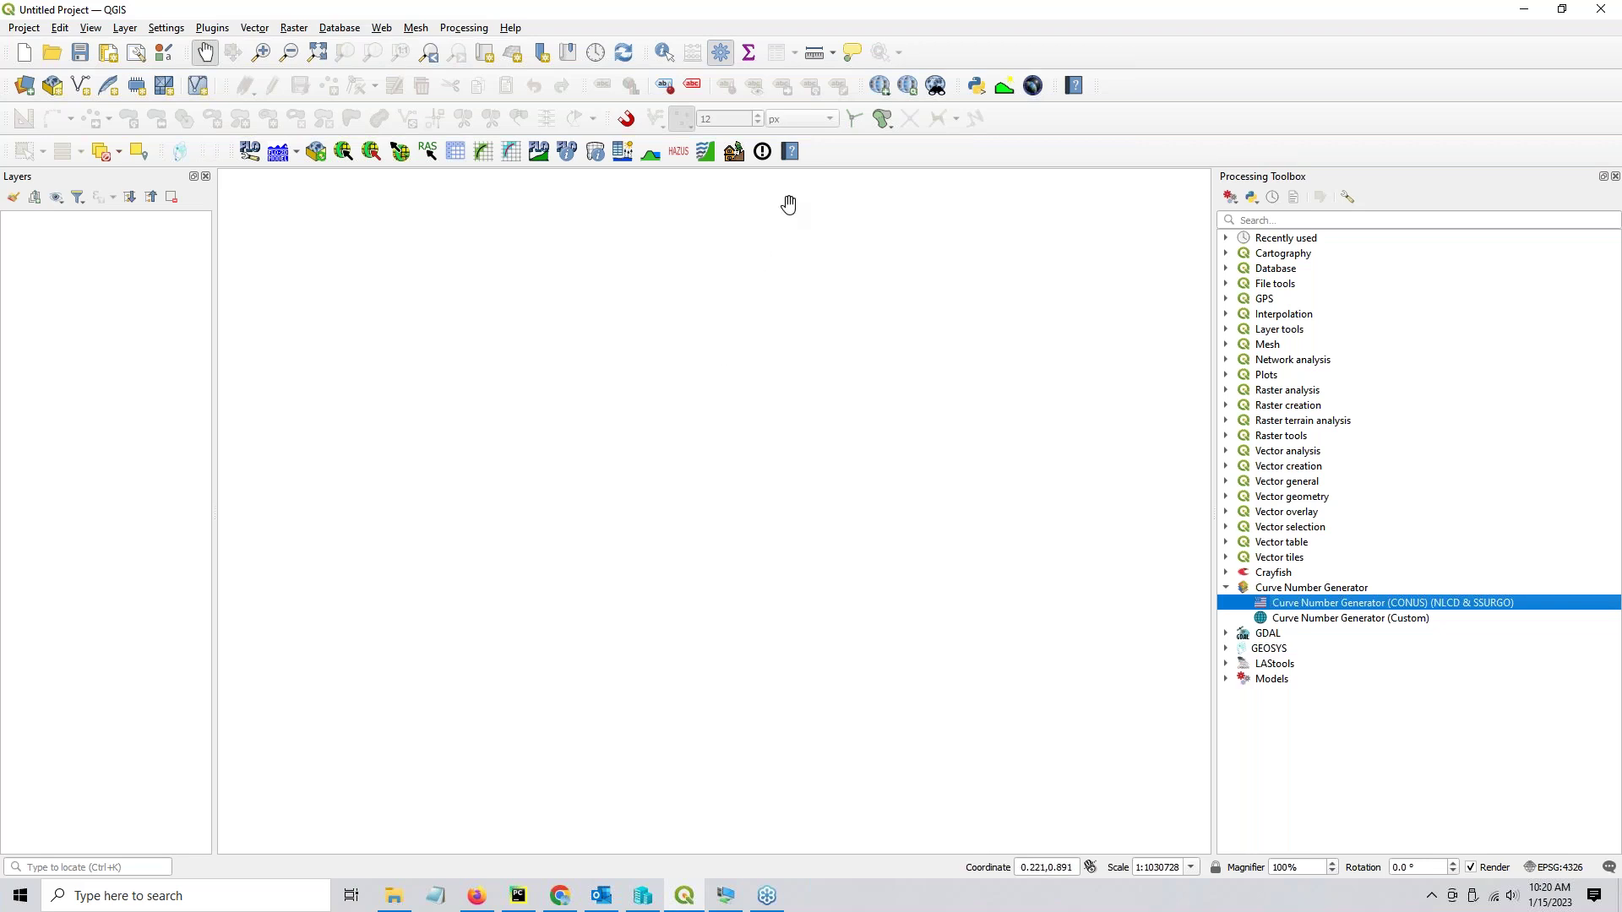
Open the FLO-2D Plugin User Manual from the plugin's help, hide the bookmarks sidebar, and go to the View Options page.
click(792, 153)
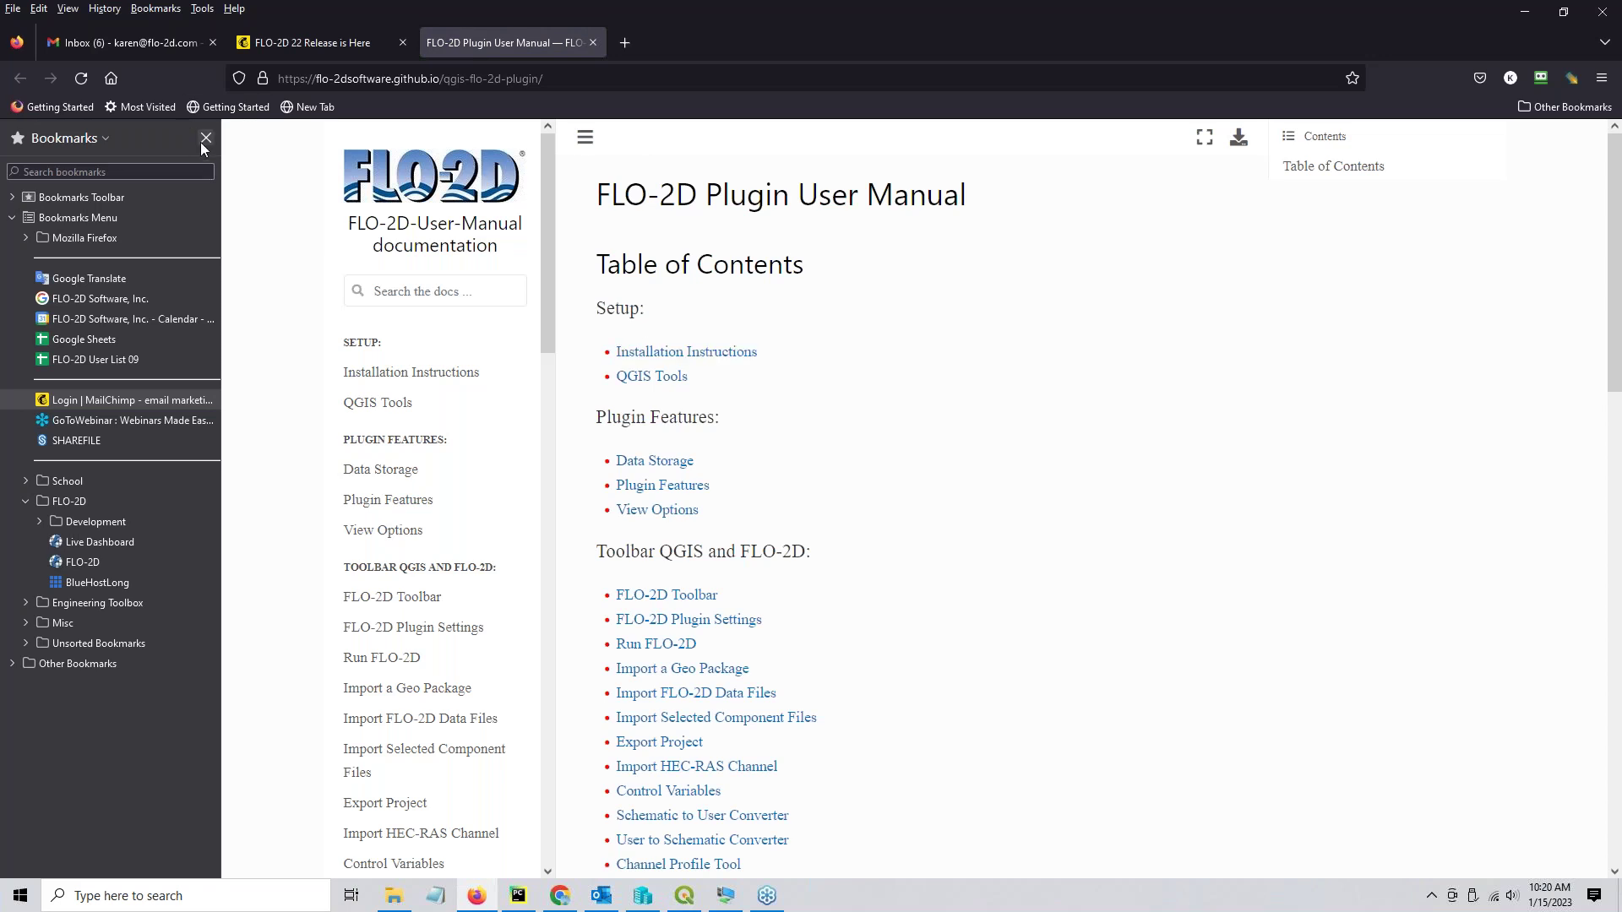
click(205, 138)
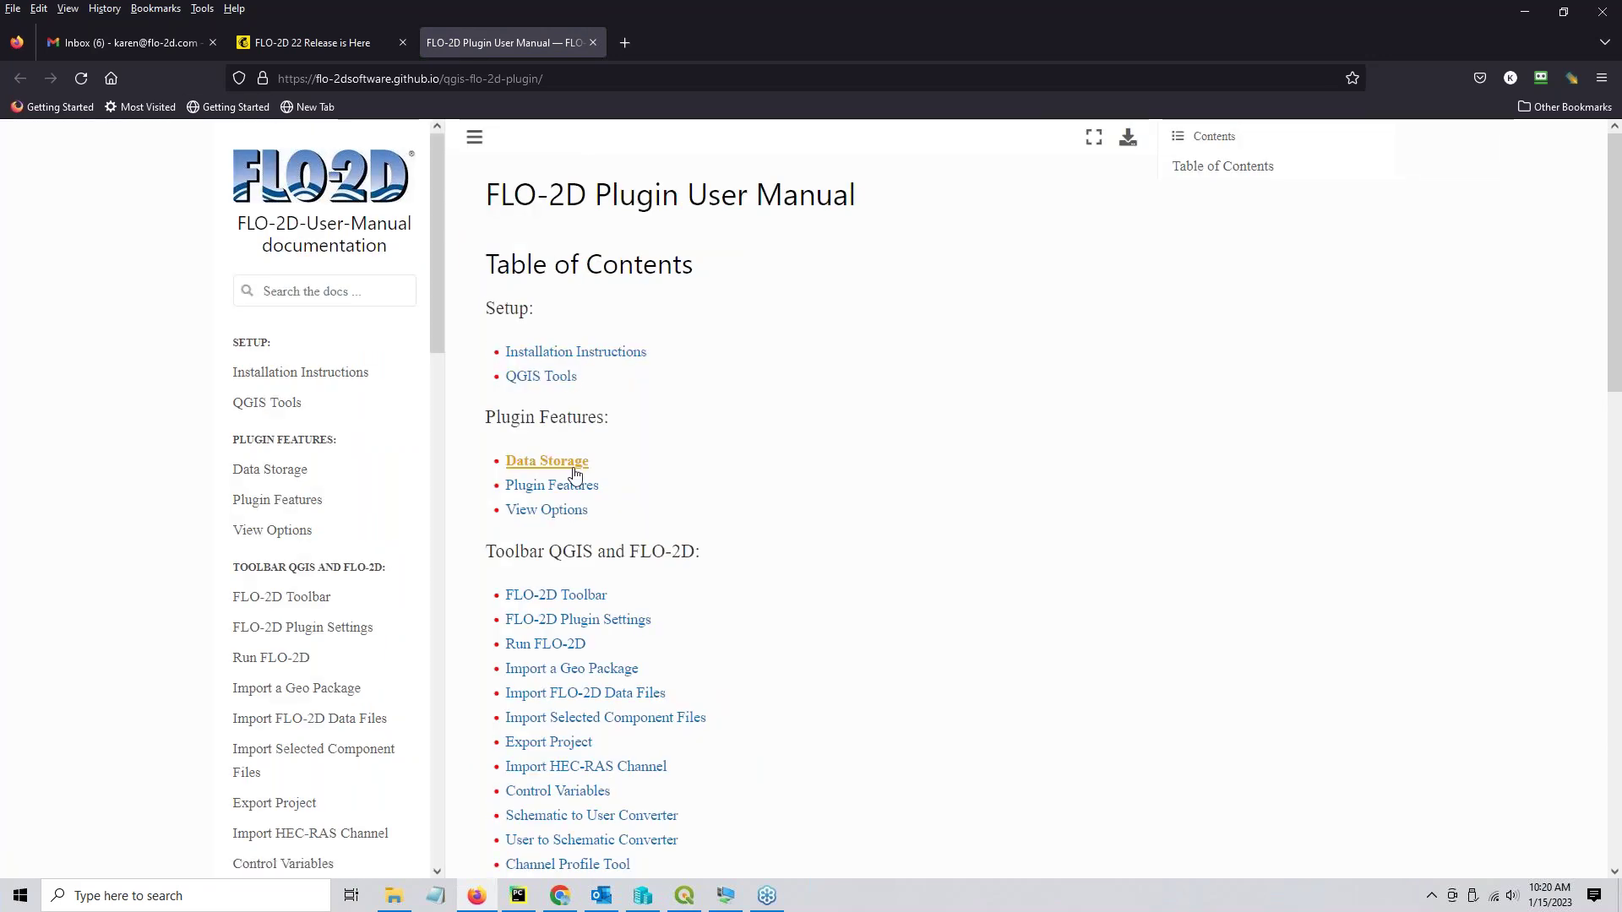
click(564, 515)
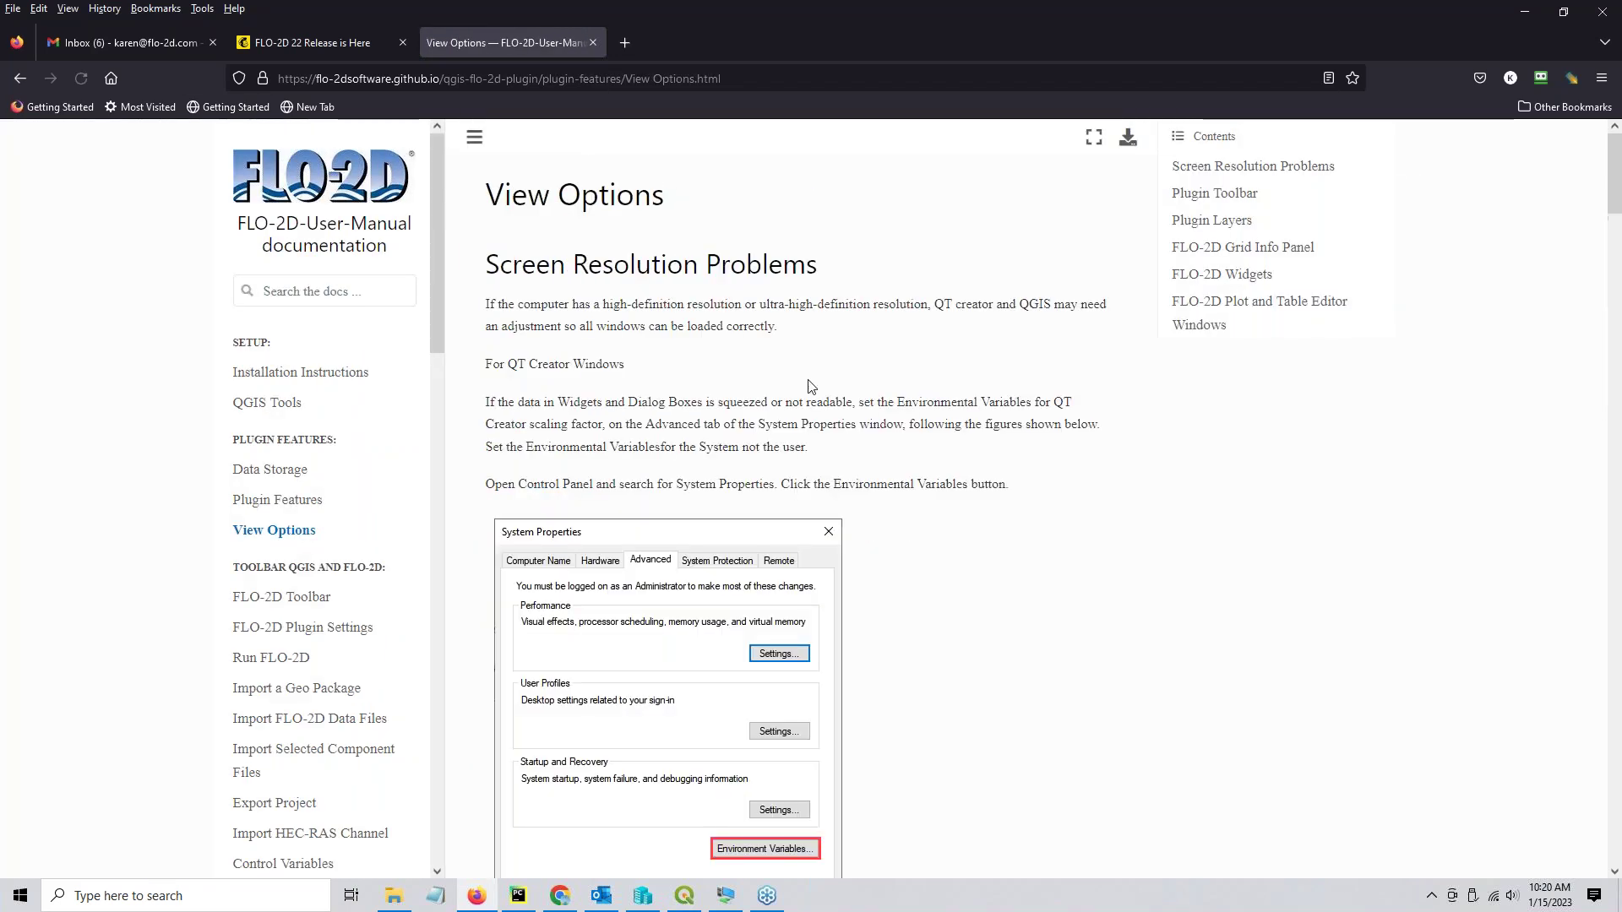
Examine the screen resolution instructions on environment variables and QGIS icon and text sizes, and return to QGIS.
scroll(638, 661, down, 3)
scroll(651, 651, down, 6)
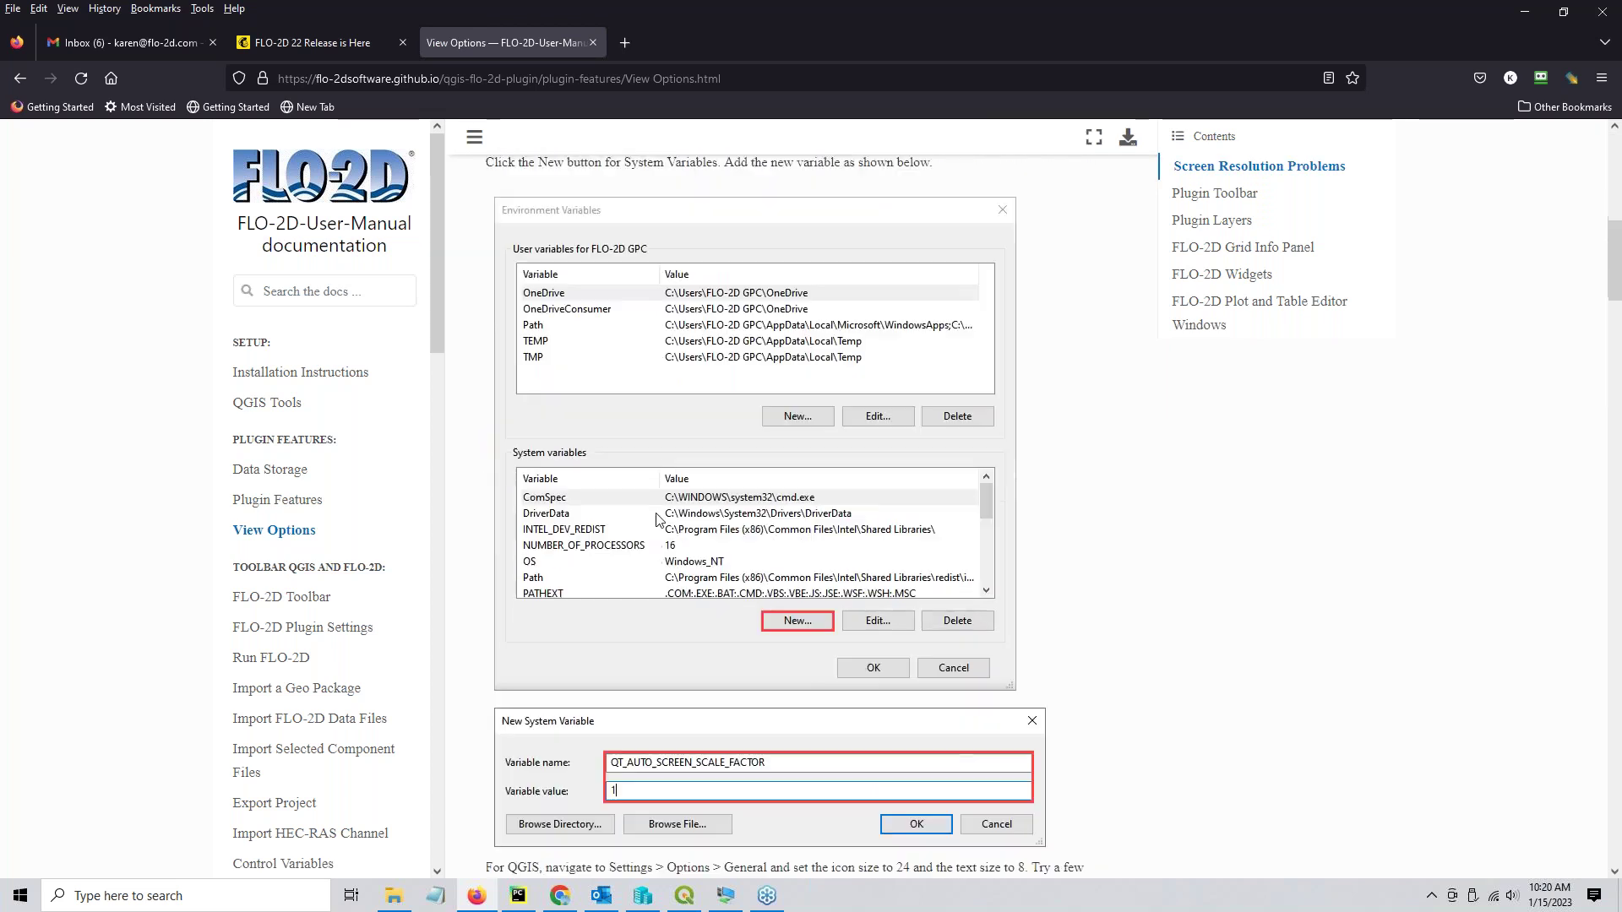
scroll(801, 520, up, 3)
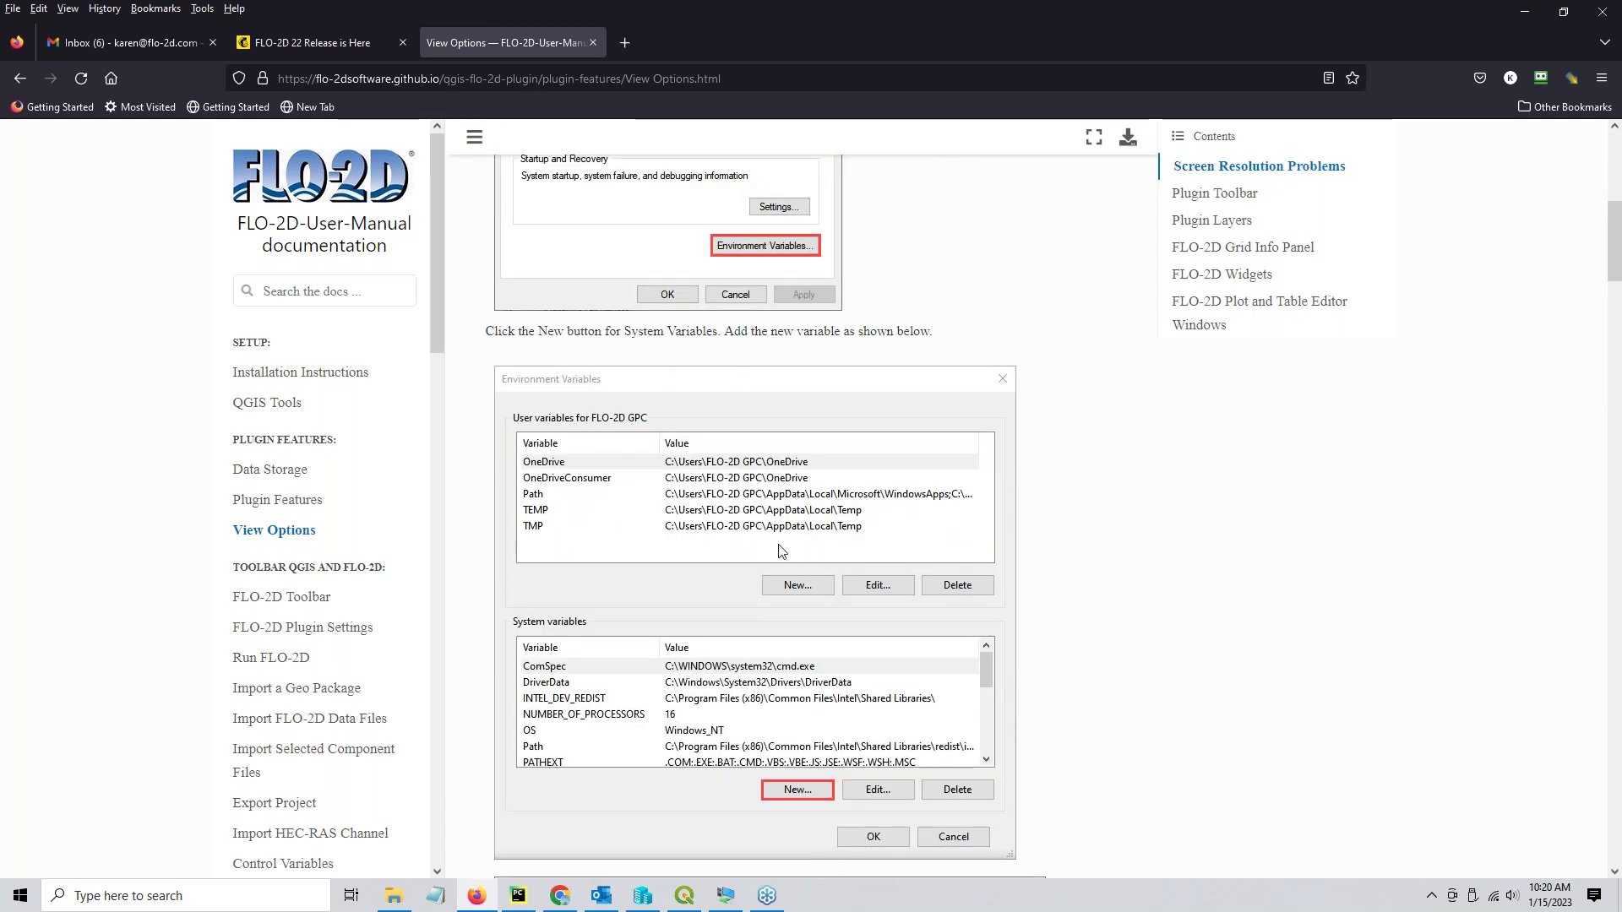
scroll(778, 545, down, 4)
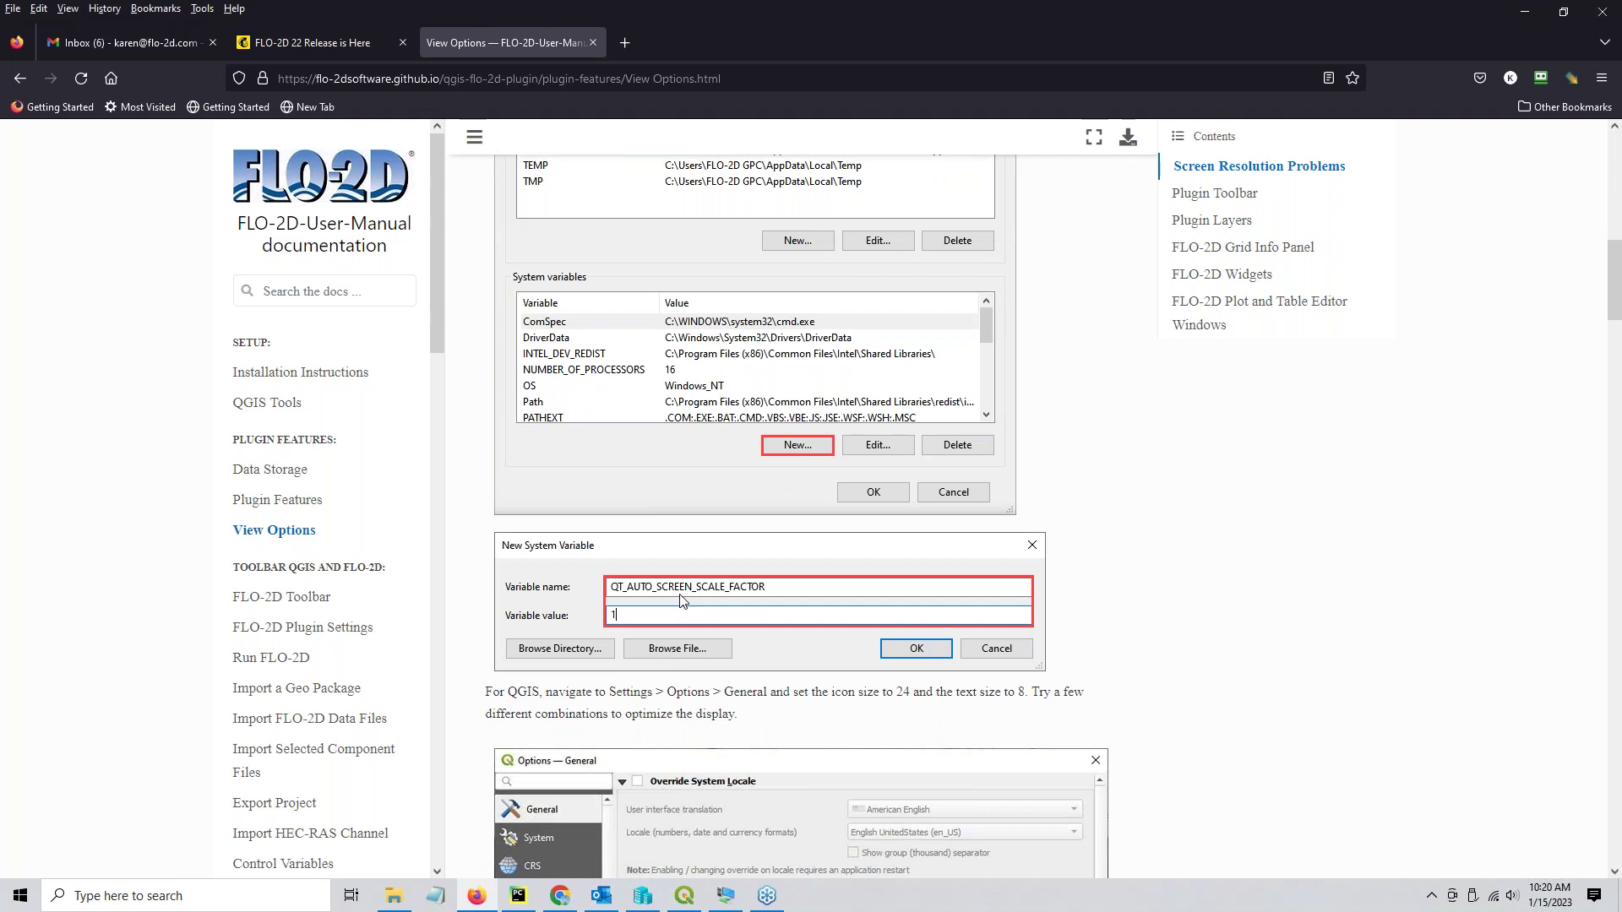
scroll(796, 549, down, 5)
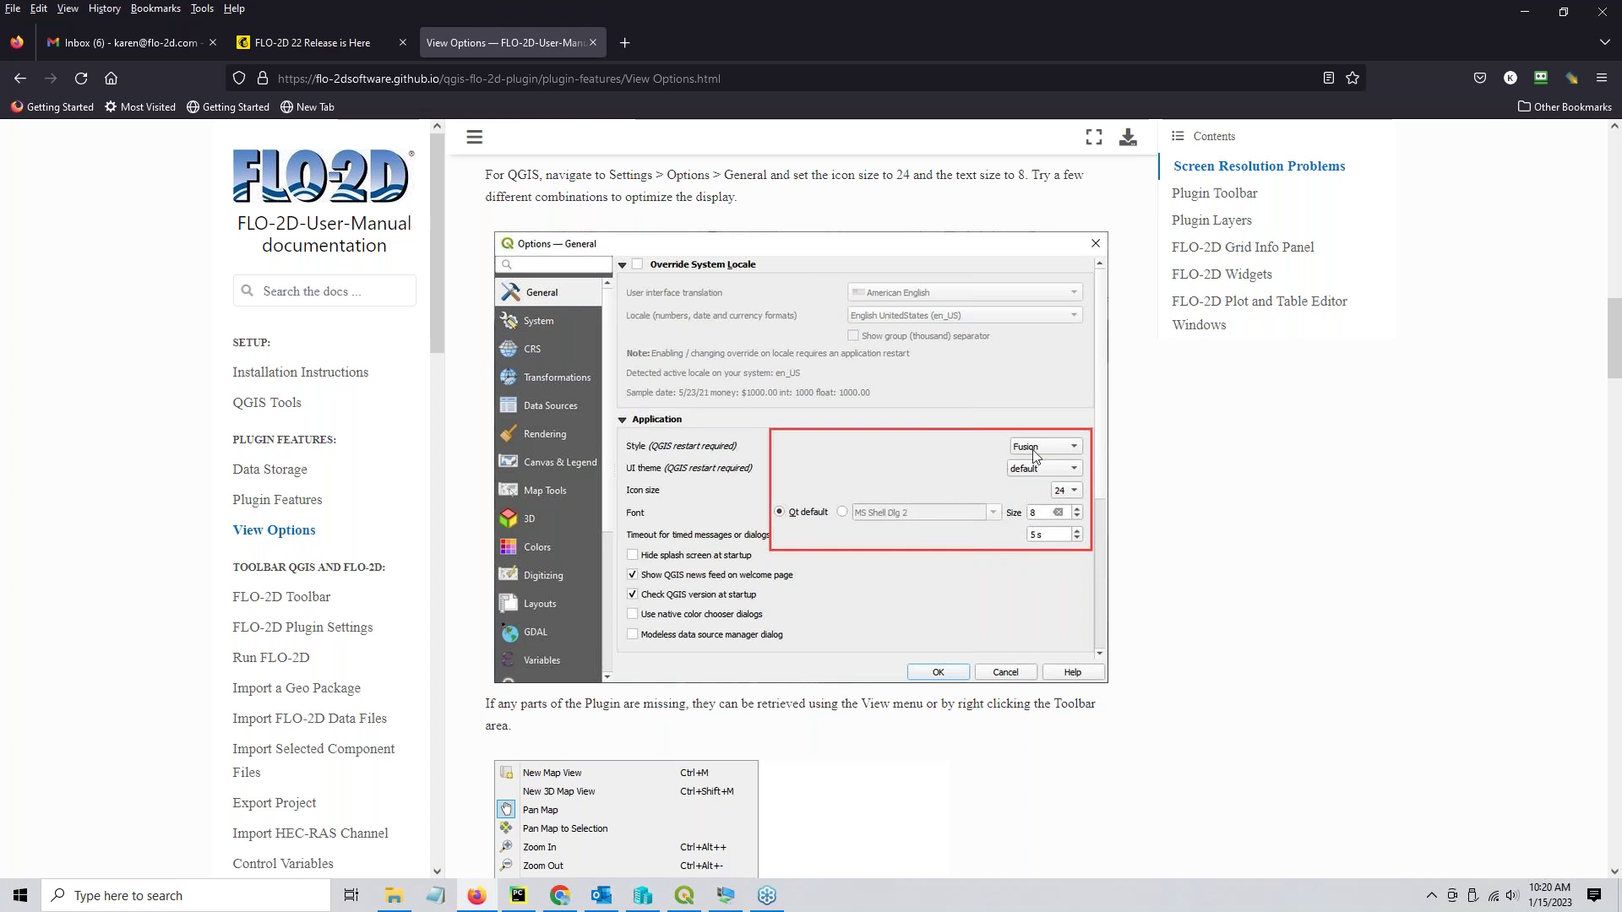
click(1516, 24)
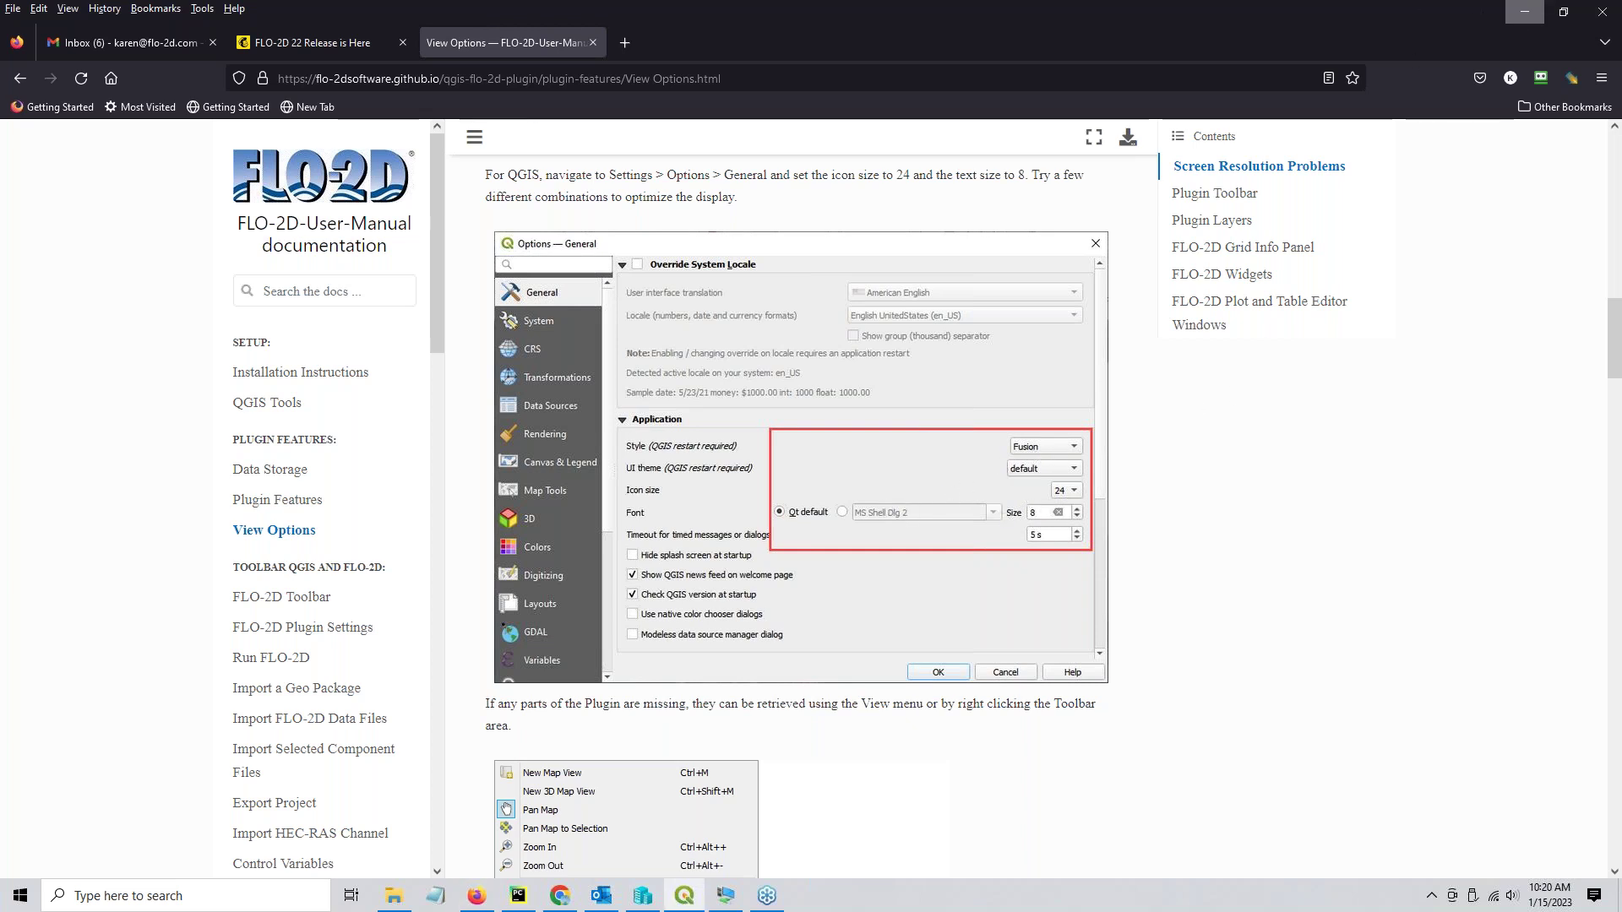
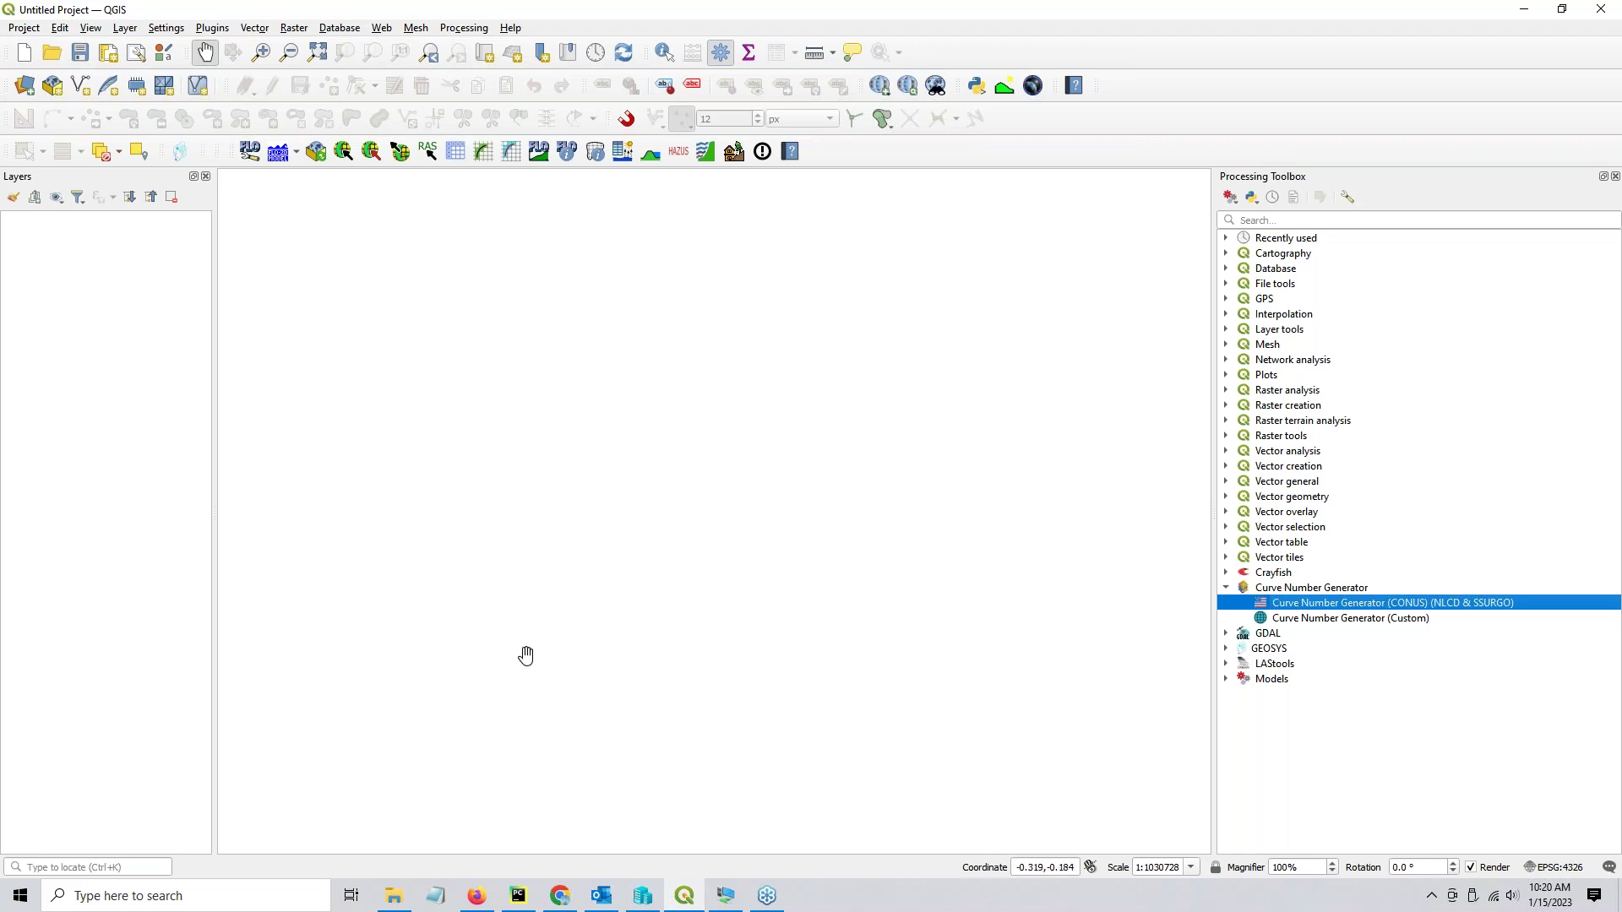
Switch to the FLO-2D Tutorials documentation in Chrome and open Lesson 1 Part 1 – Getting Started.
click(606, 747)
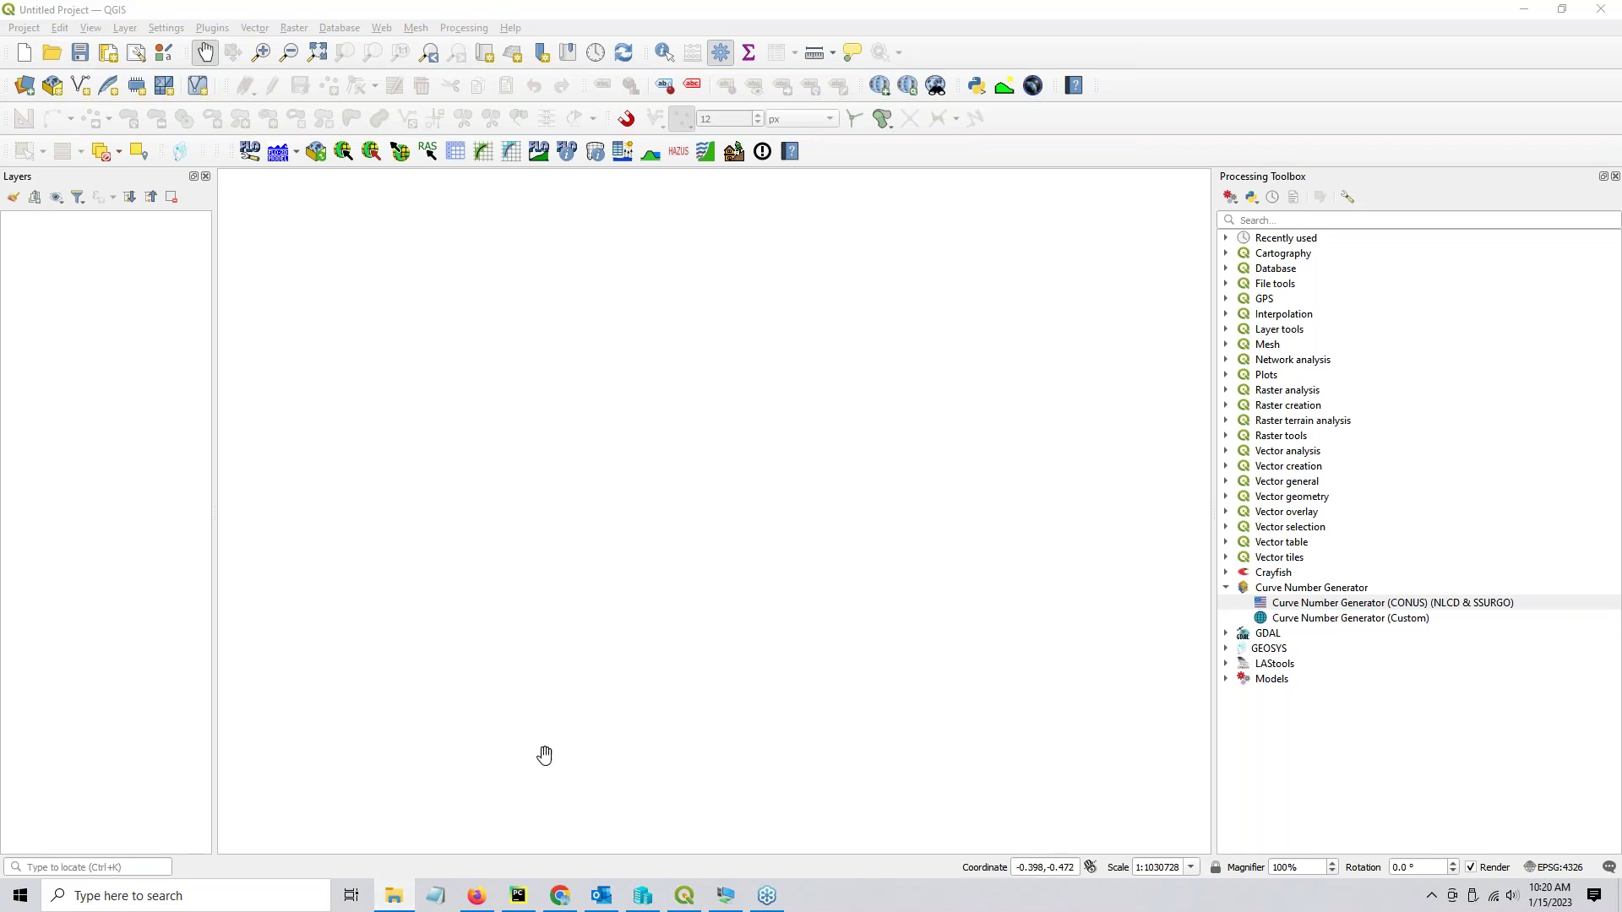
mouse_move(560, 901)
click(528, 786)
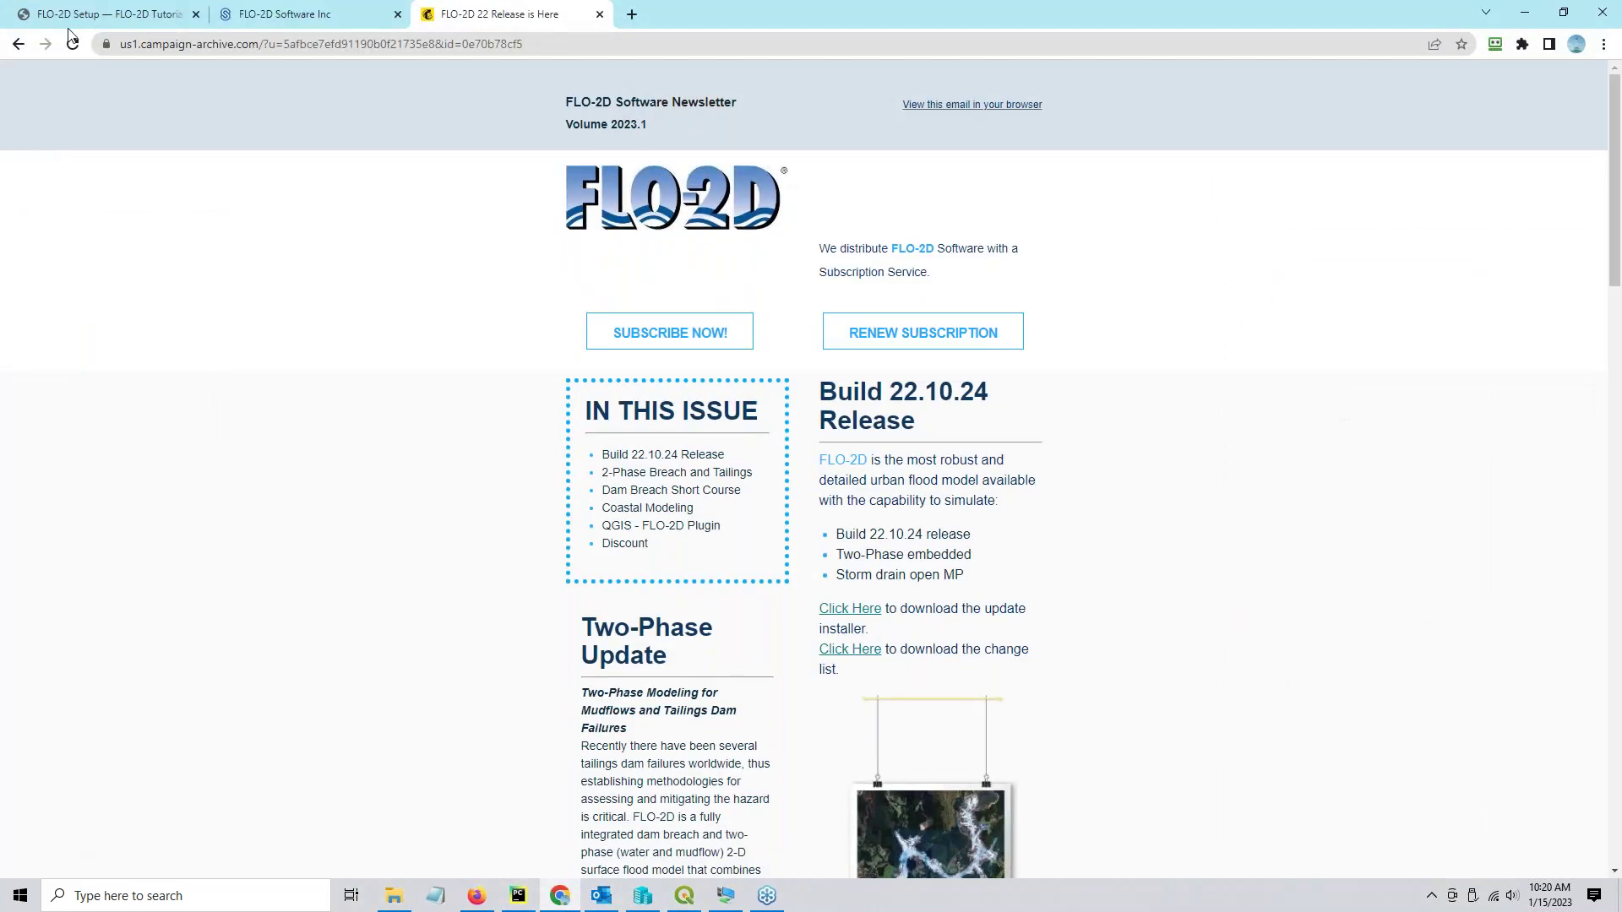
click(109, 13)
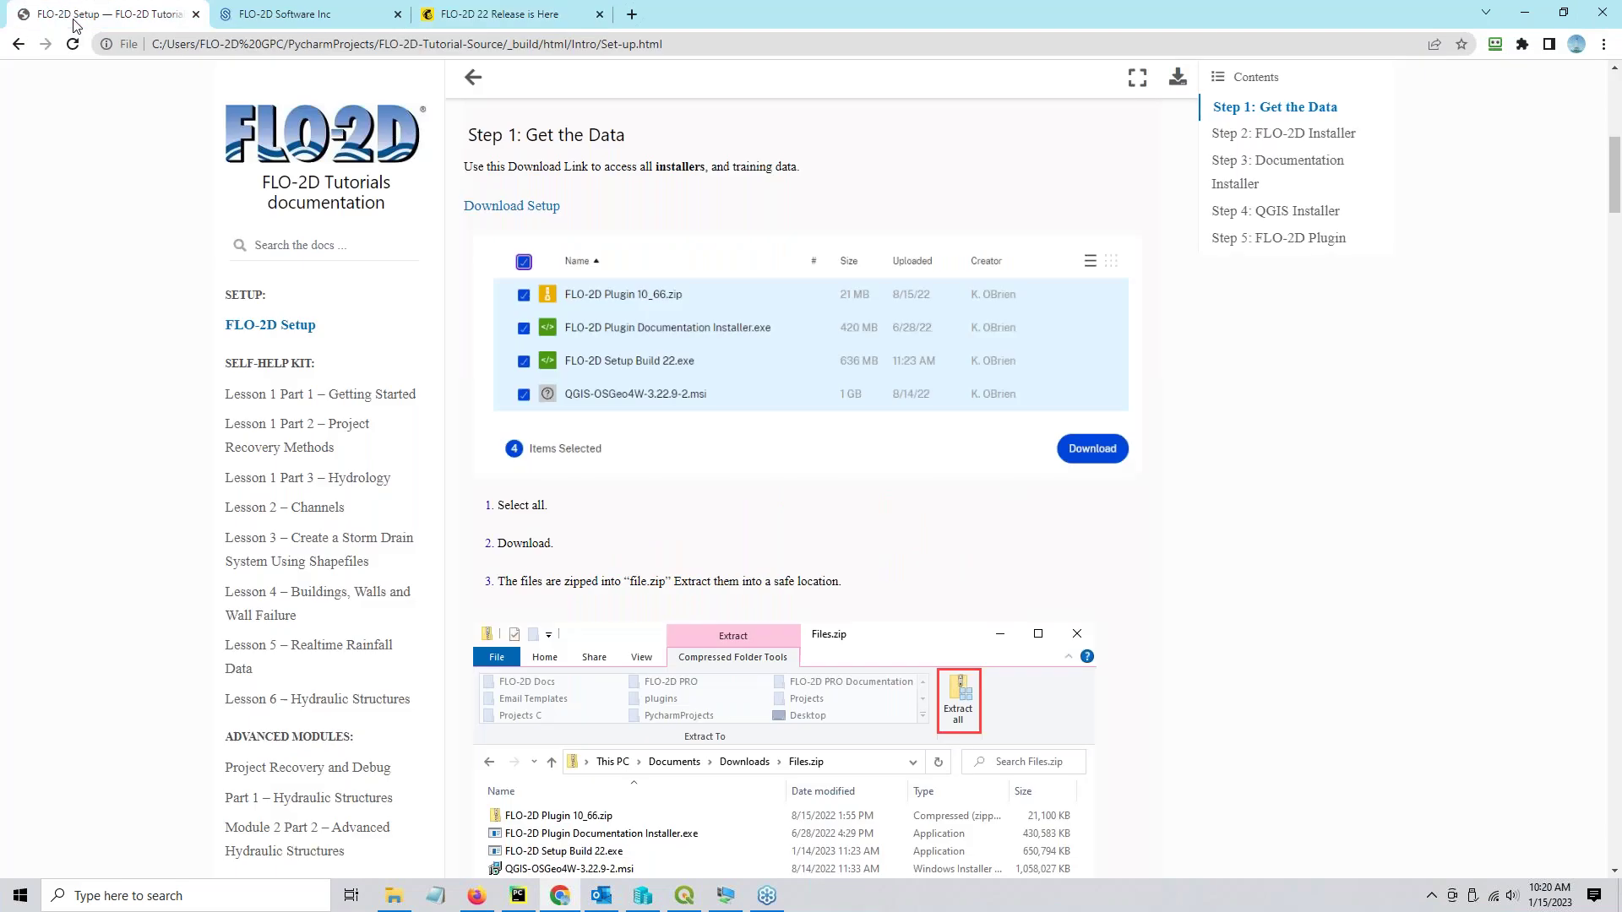
click(281, 398)
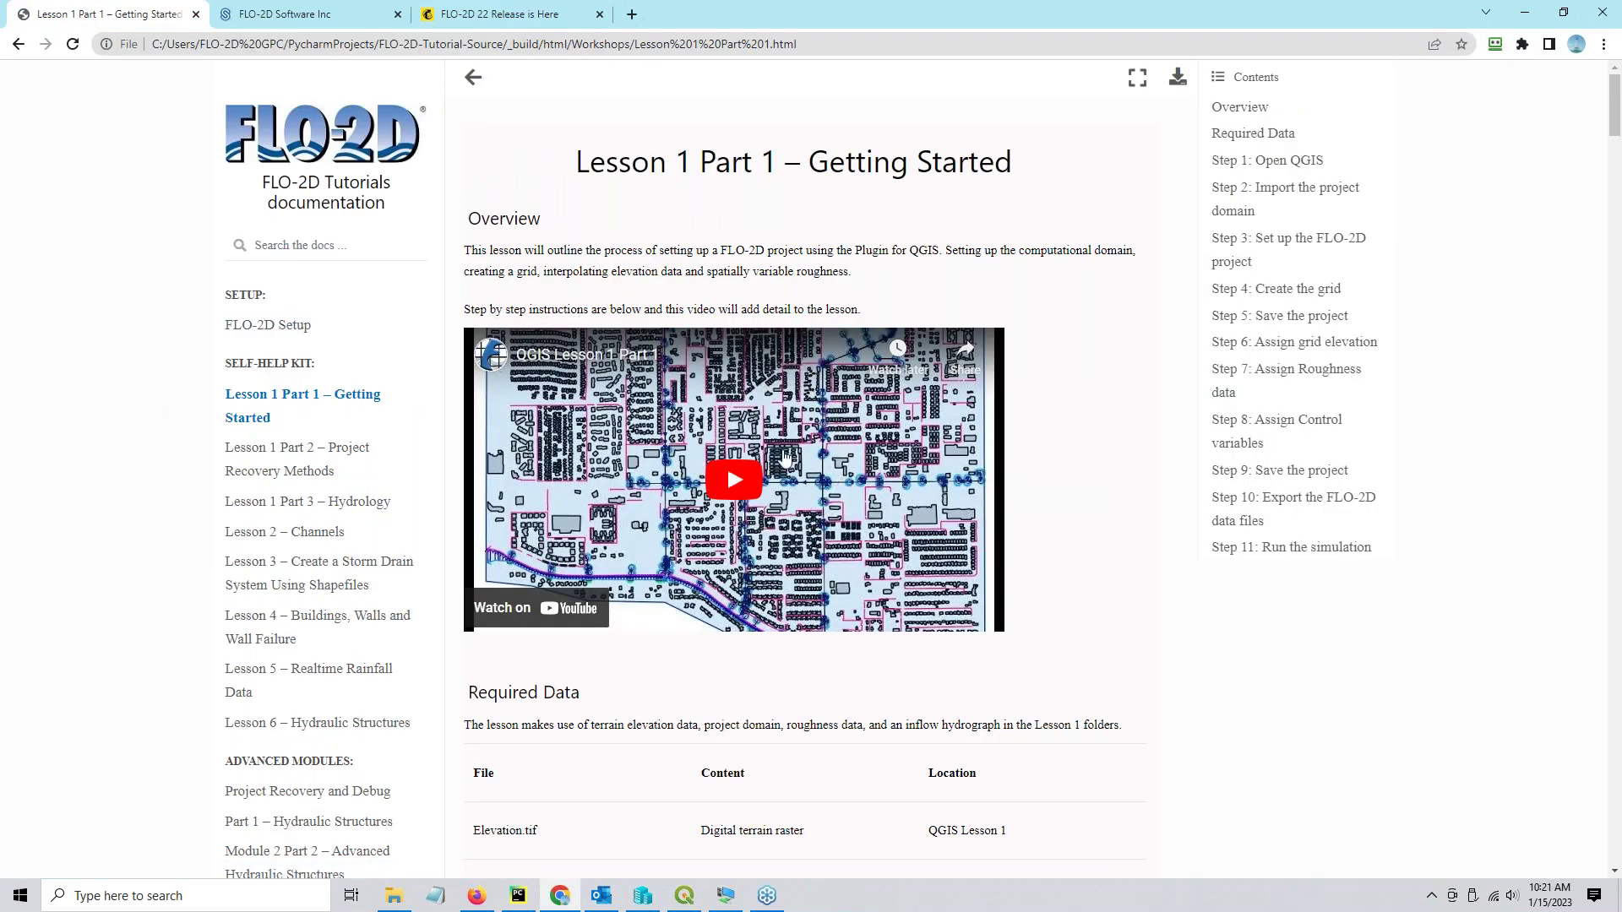
Review the lesson's required data and its steps for opening QGIS, importing the project domain and setting up the FLO-2D project.
scroll(784, 457, down, 9)
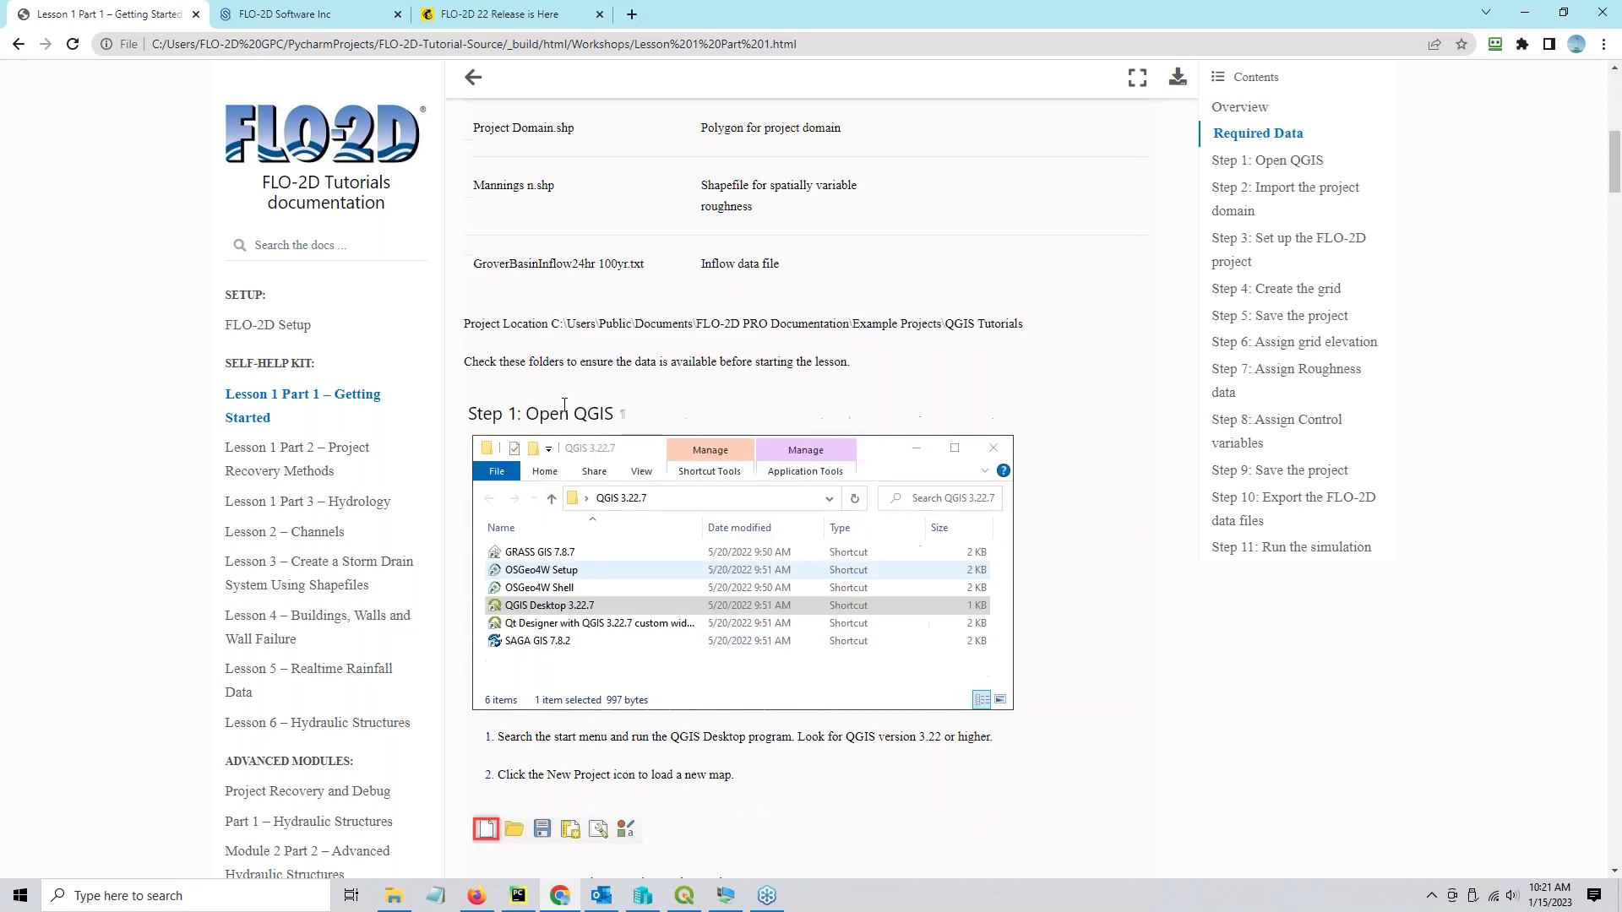
scroll(574, 437, down, 3)
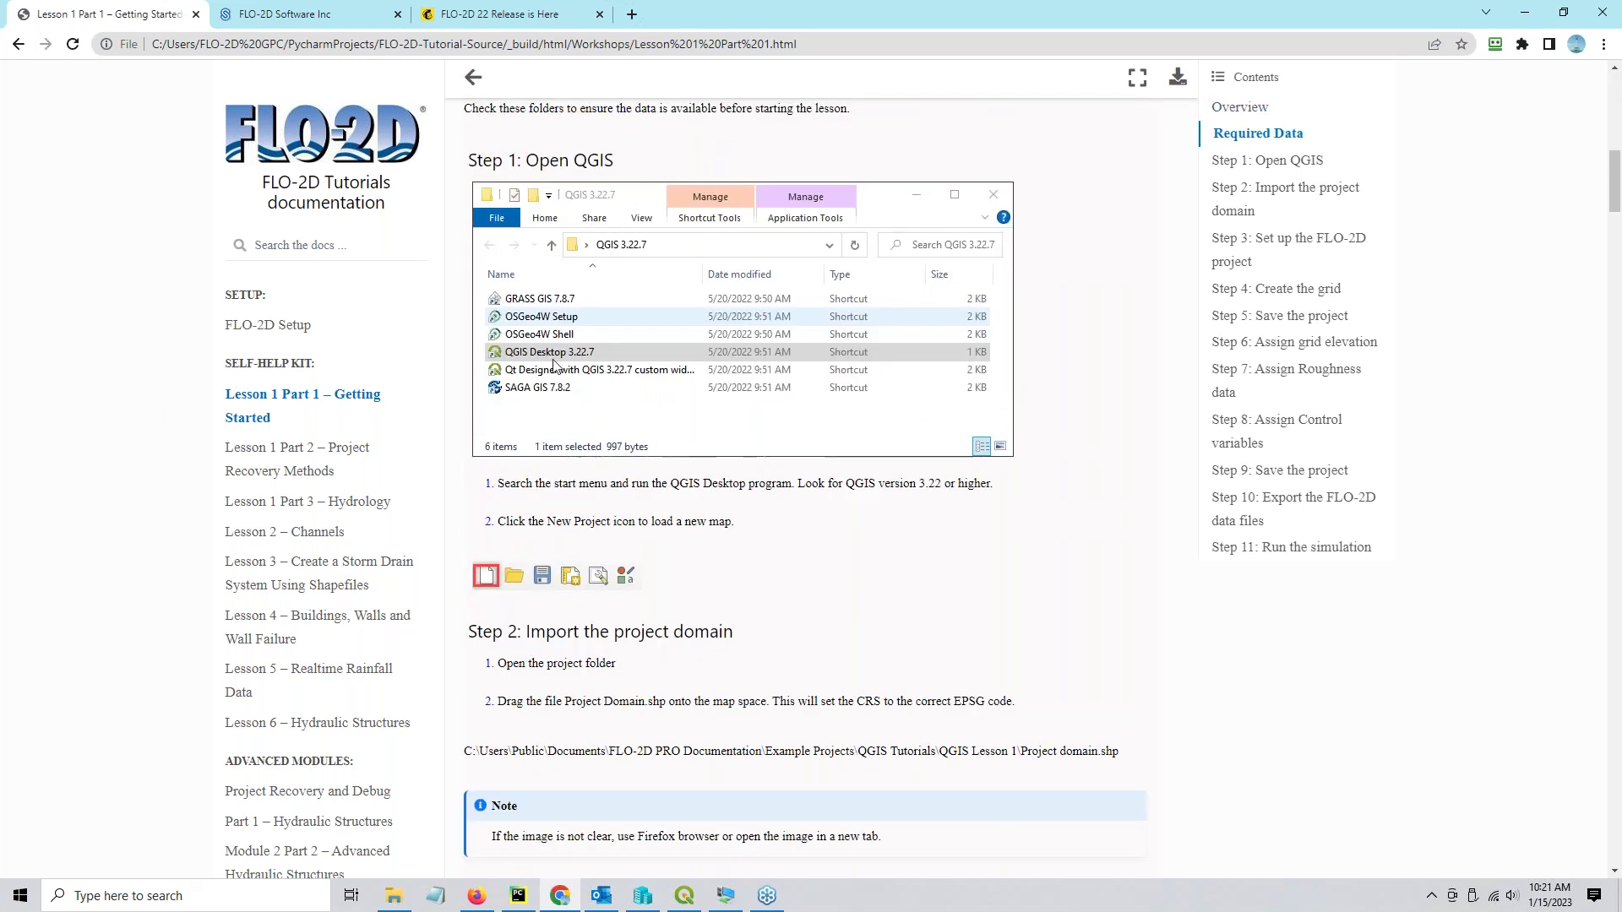
scroll(558, 405, down, 6)
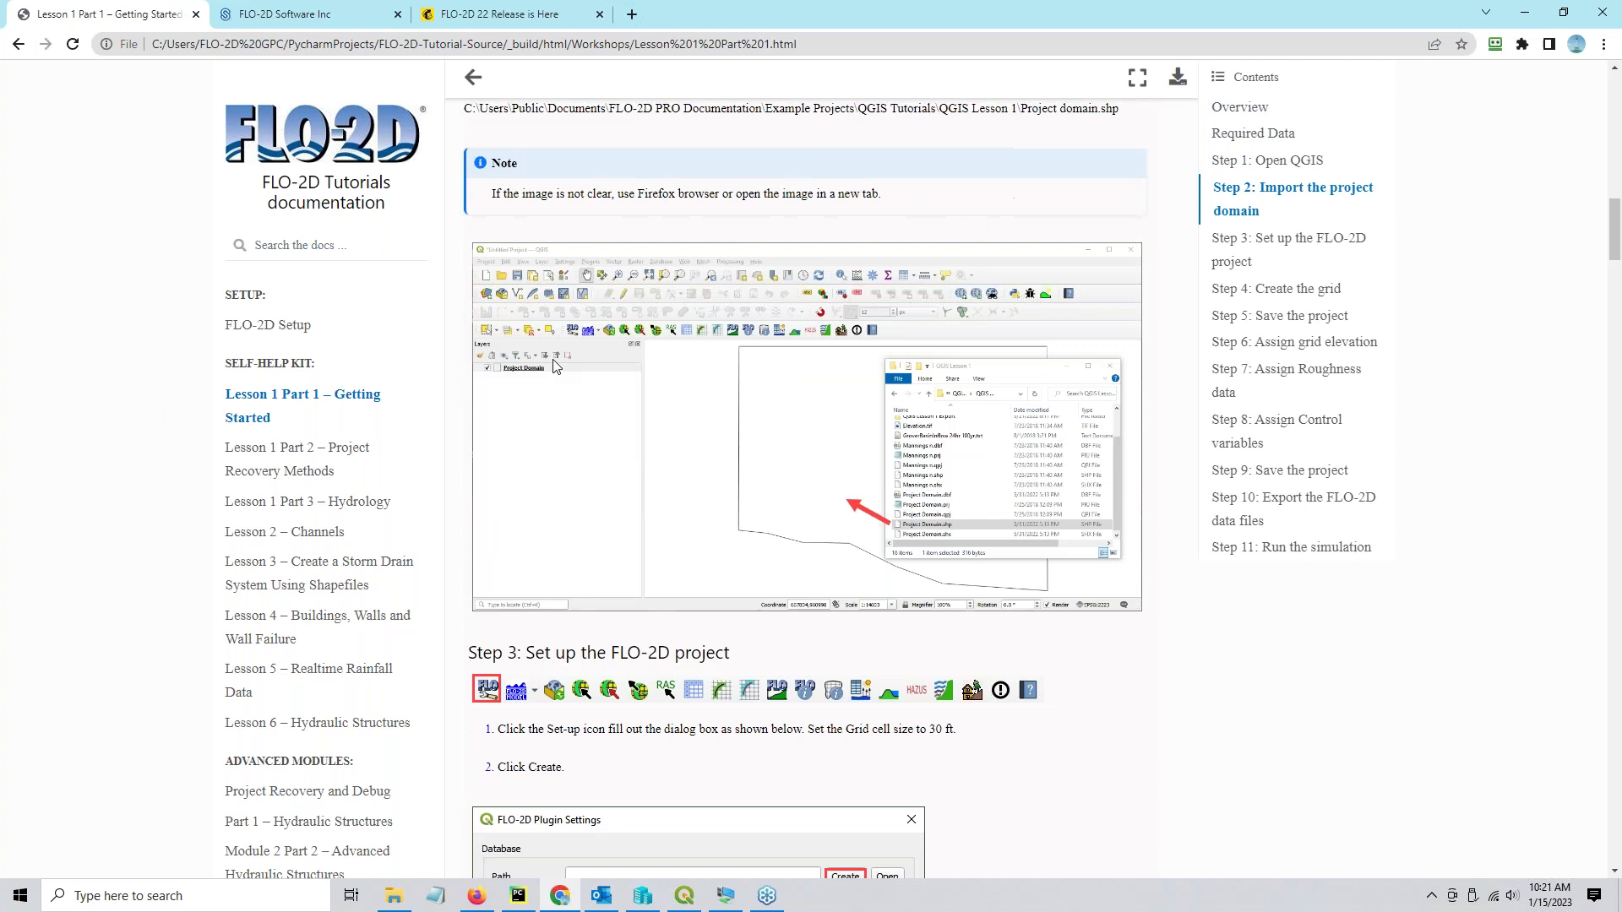
scroll(572, 471, up, 4)
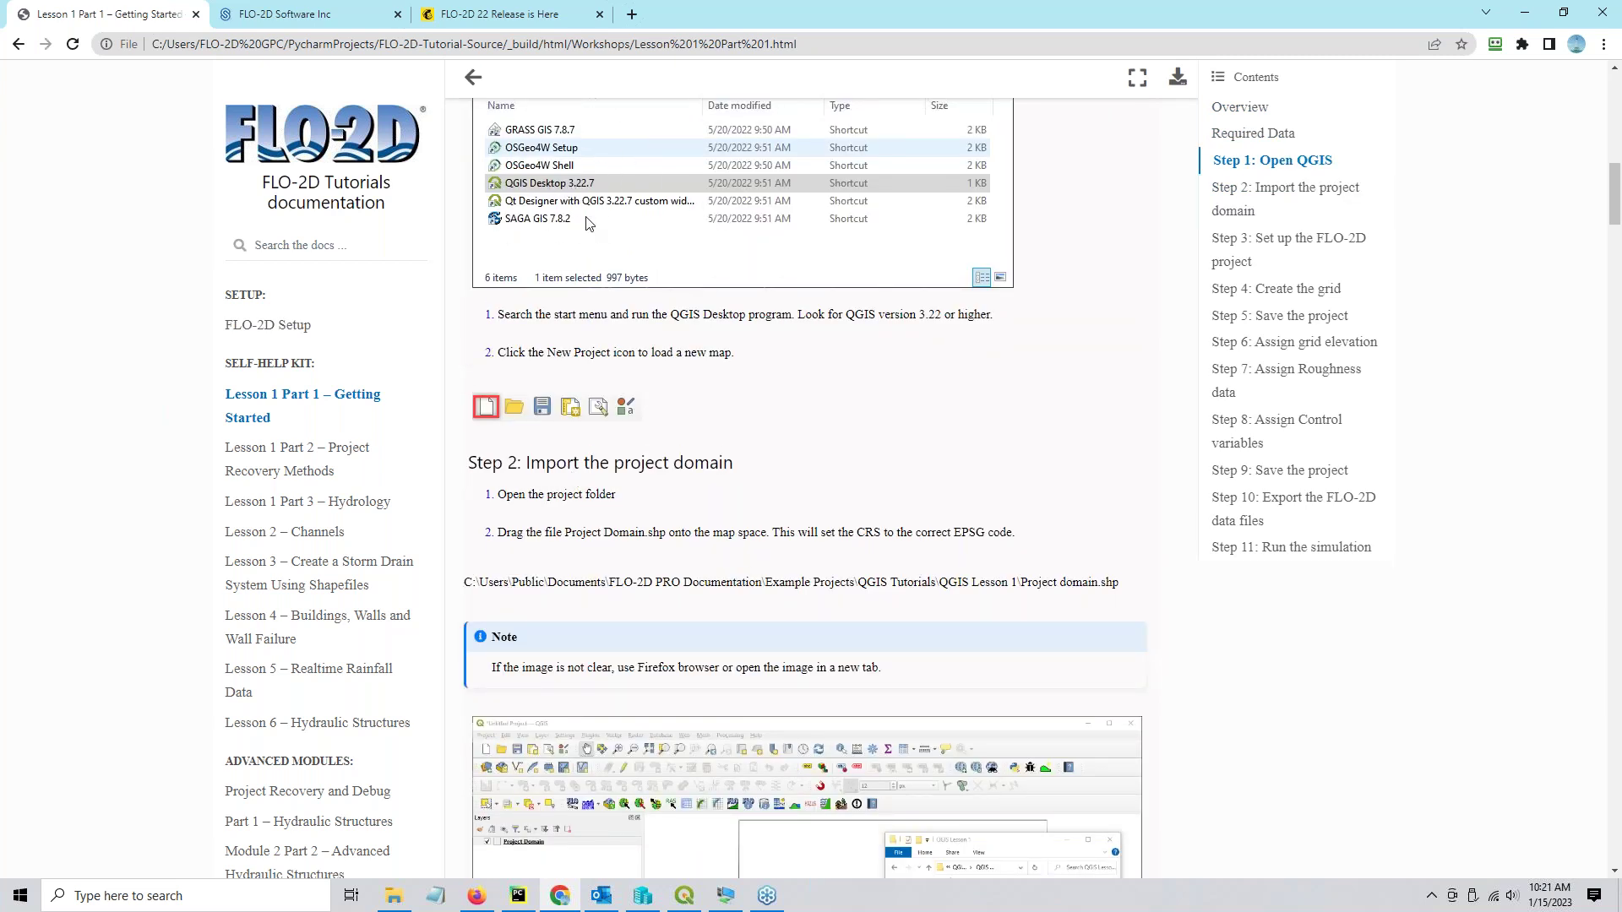
View the Step 2 project domain screenshot at full size in a separate browser tab, and close that tab.
scroll(589, 222, down, 5)
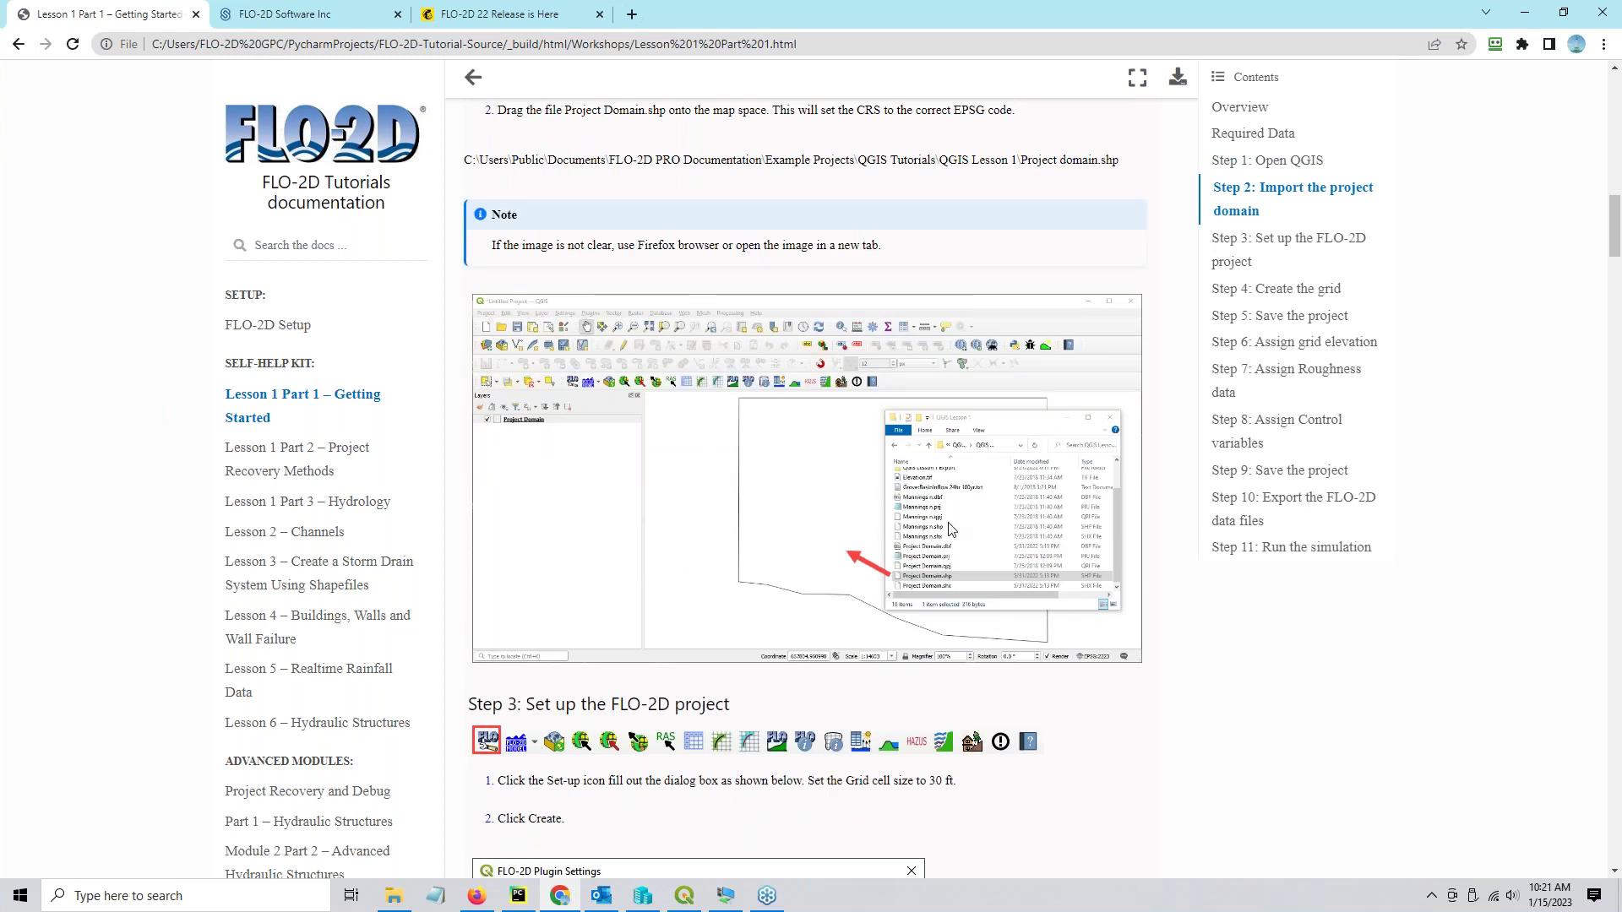
right_click(746, 509)
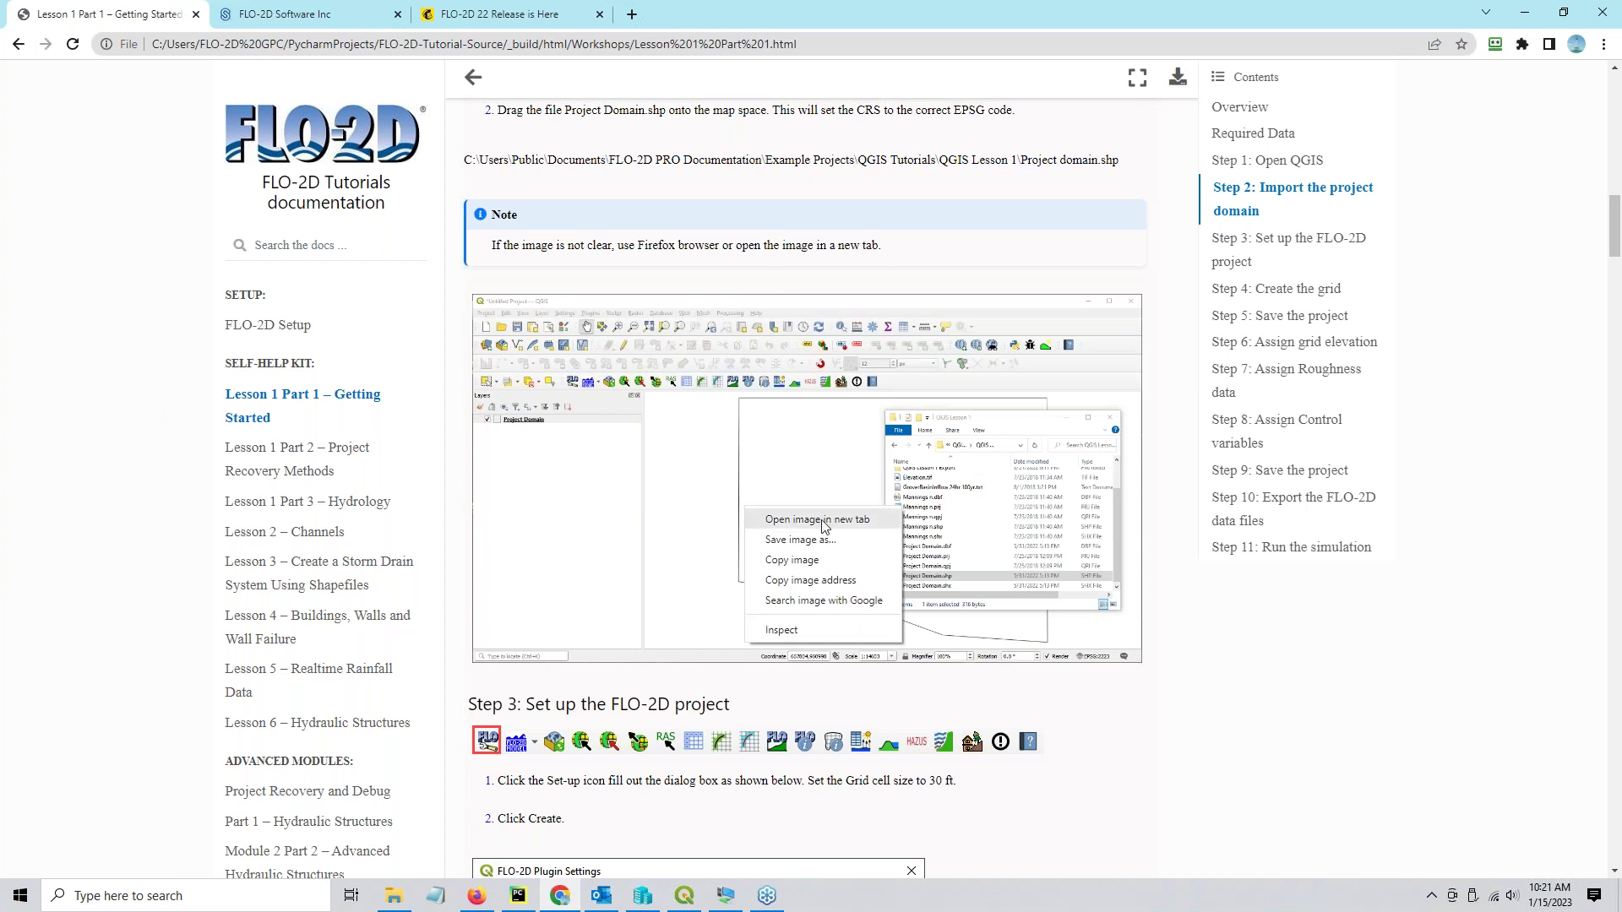
click(817, 520)
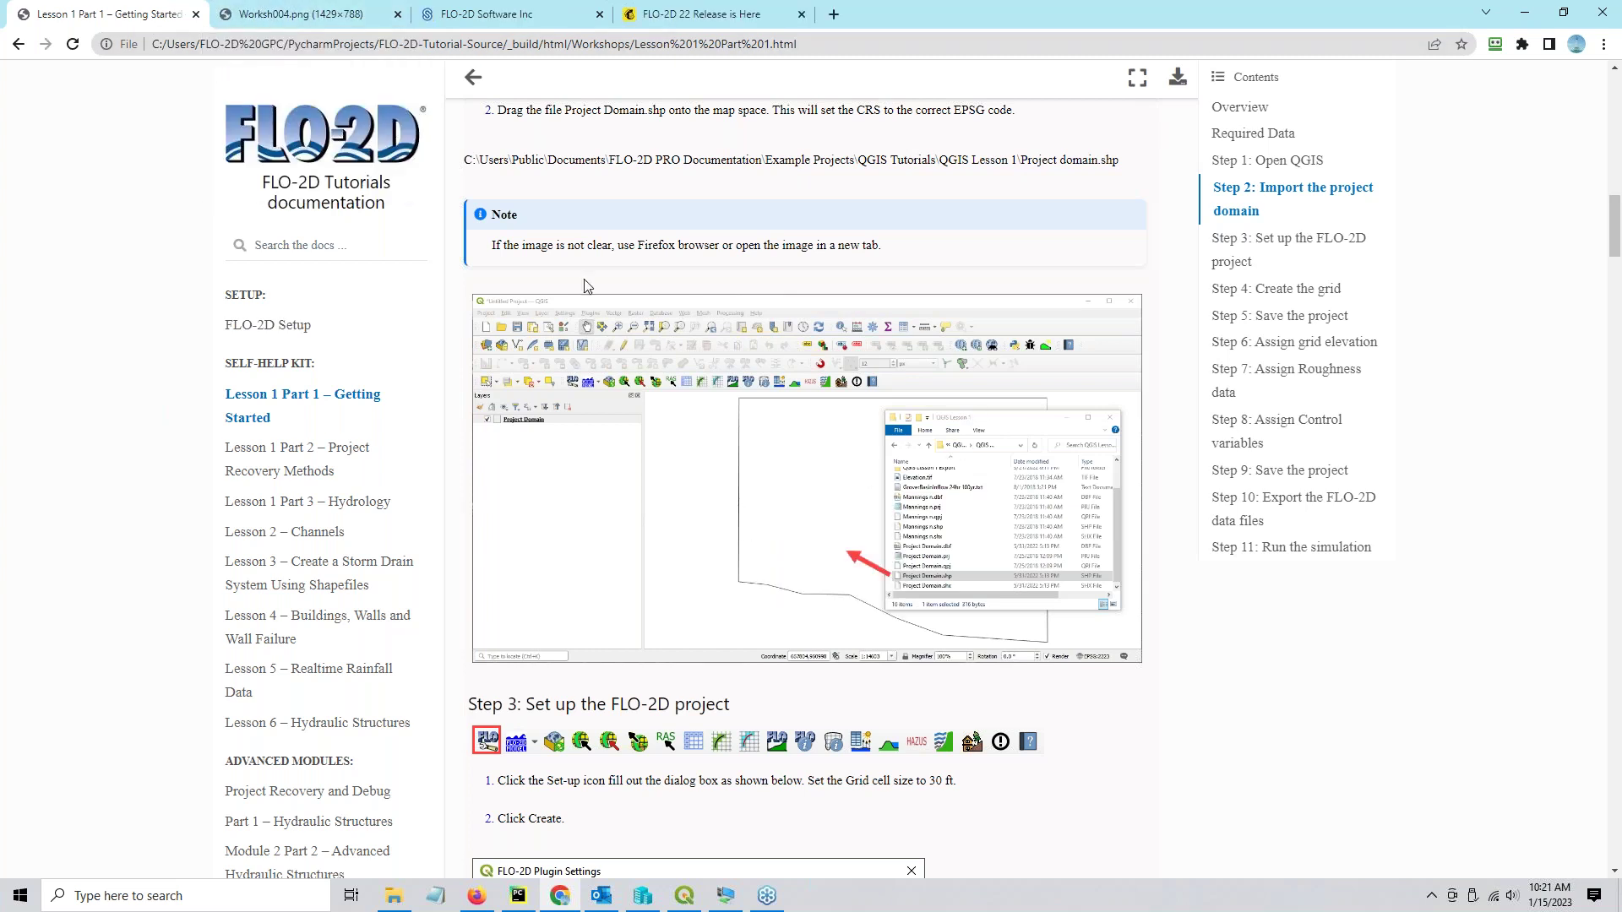
click(295, 16)
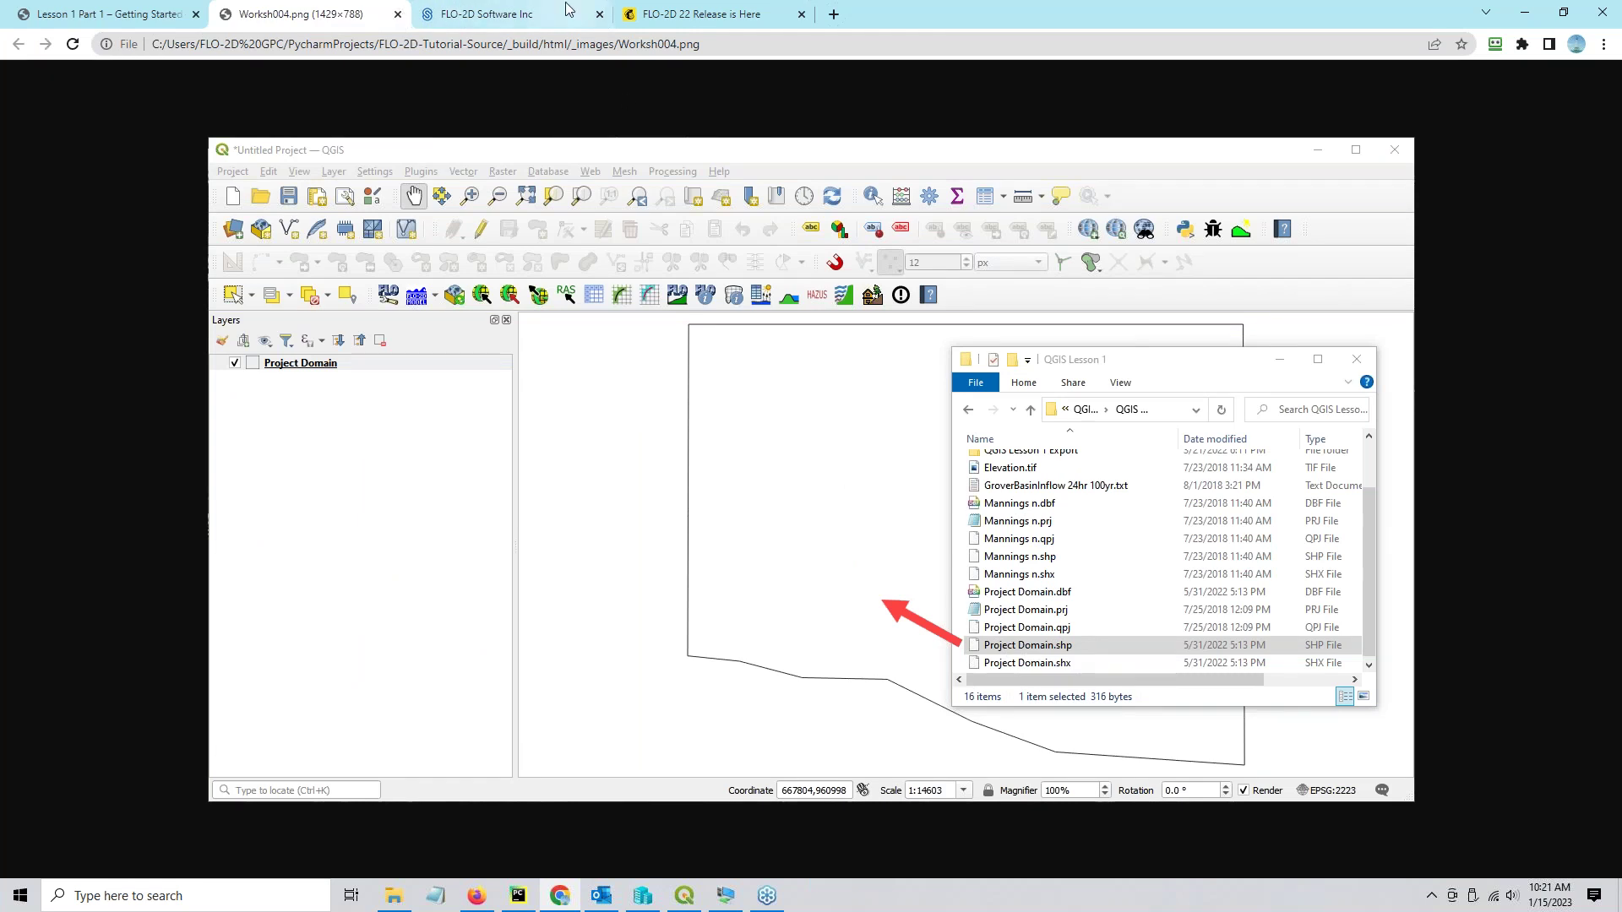
click(398, 15)
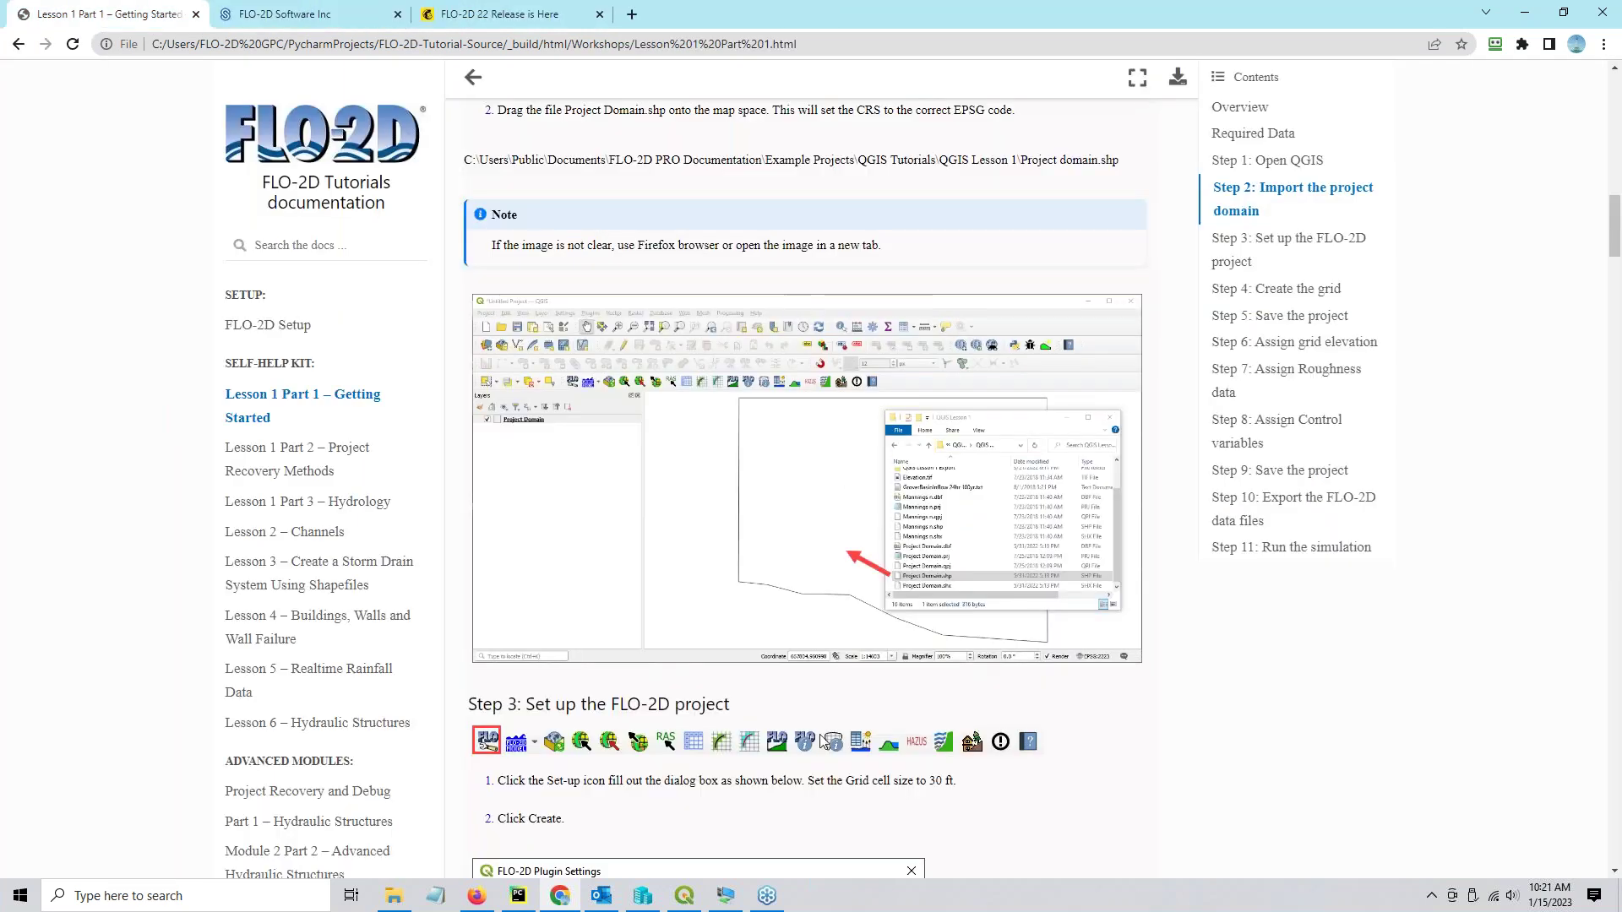
Bring up File Explorer over QGIS and open Example Projects > QGIS Tutorials > QGIS Lesson 1 in the FLO-2D PRO Documentation folder.
click(394, 896)
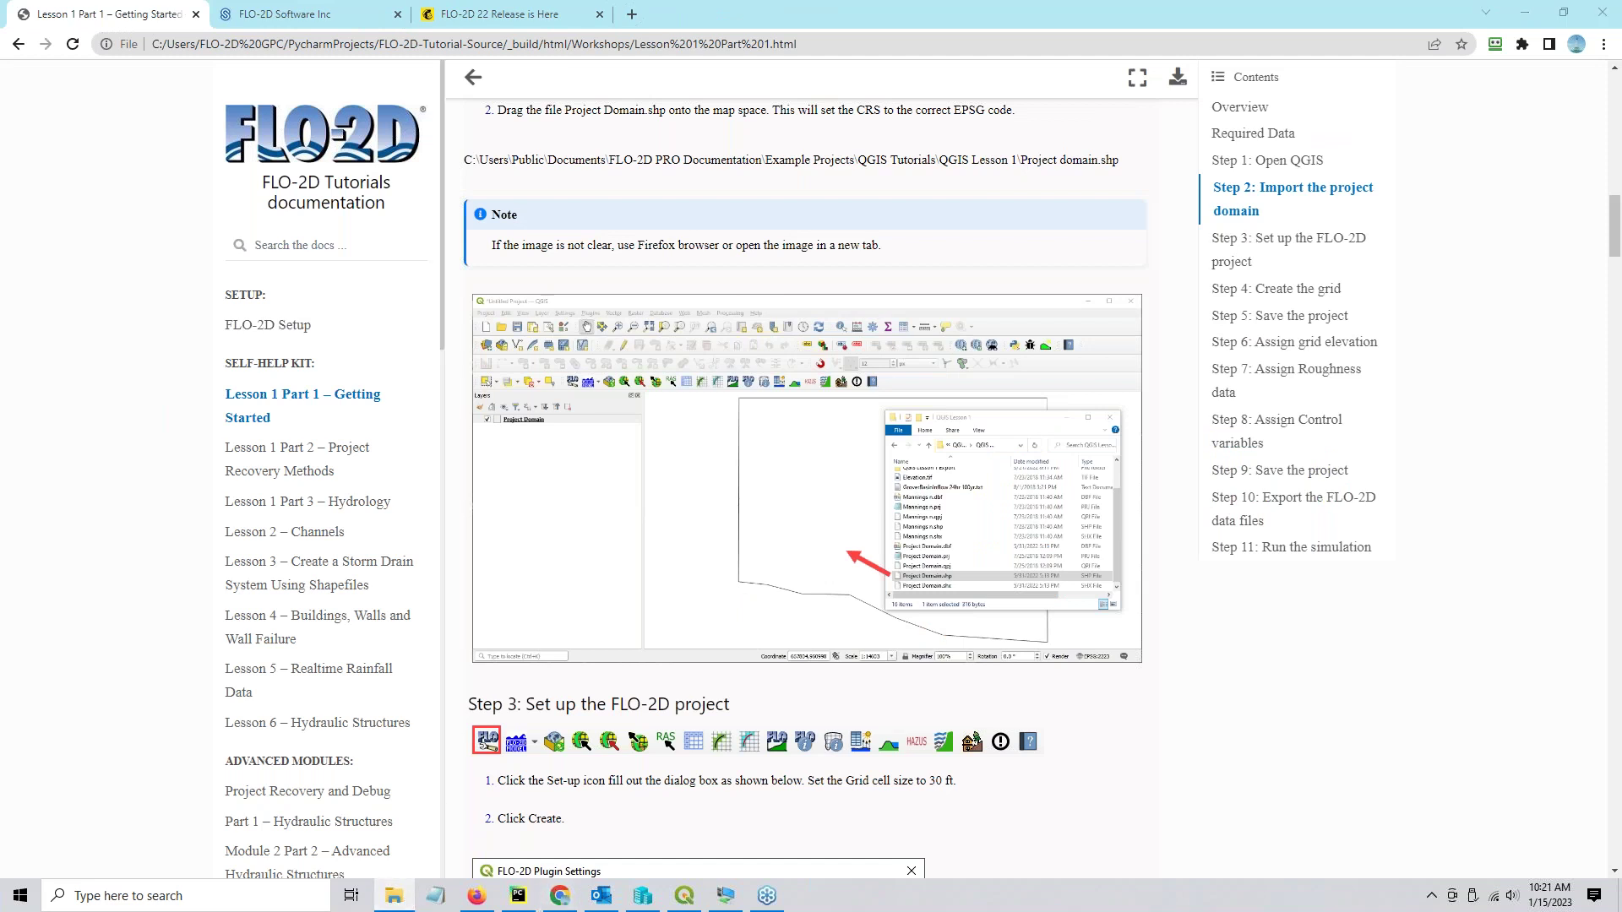
click(684, 896)
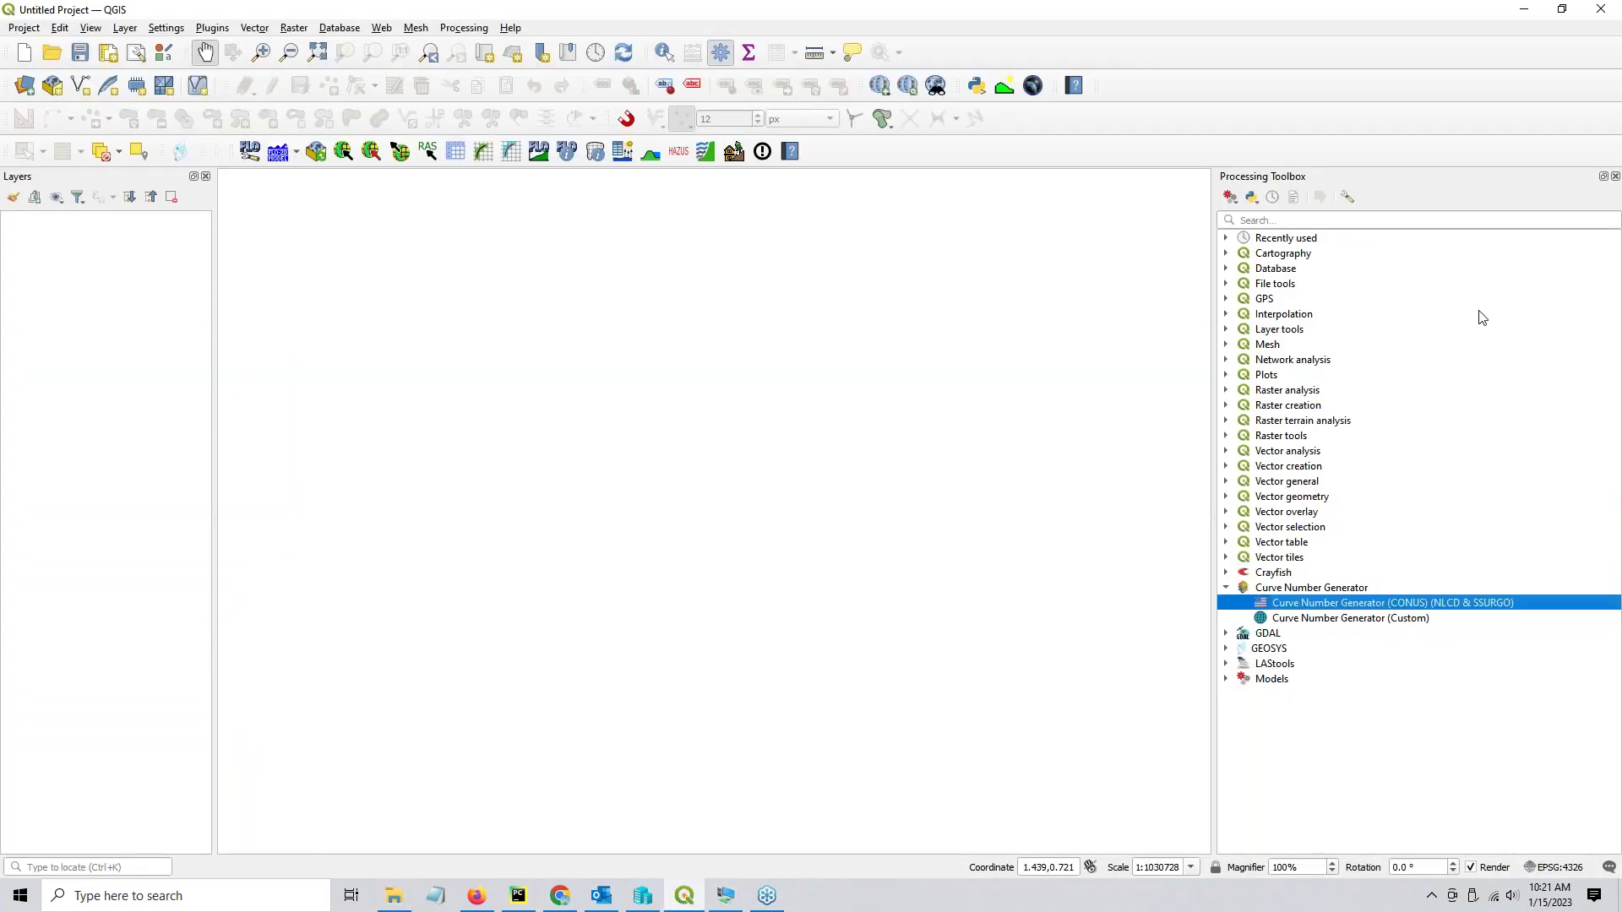
drag(1078, 253, 518, 130)
click(478, 387)
double_click(655, 335)
click(694, 353)
click(683, 334)
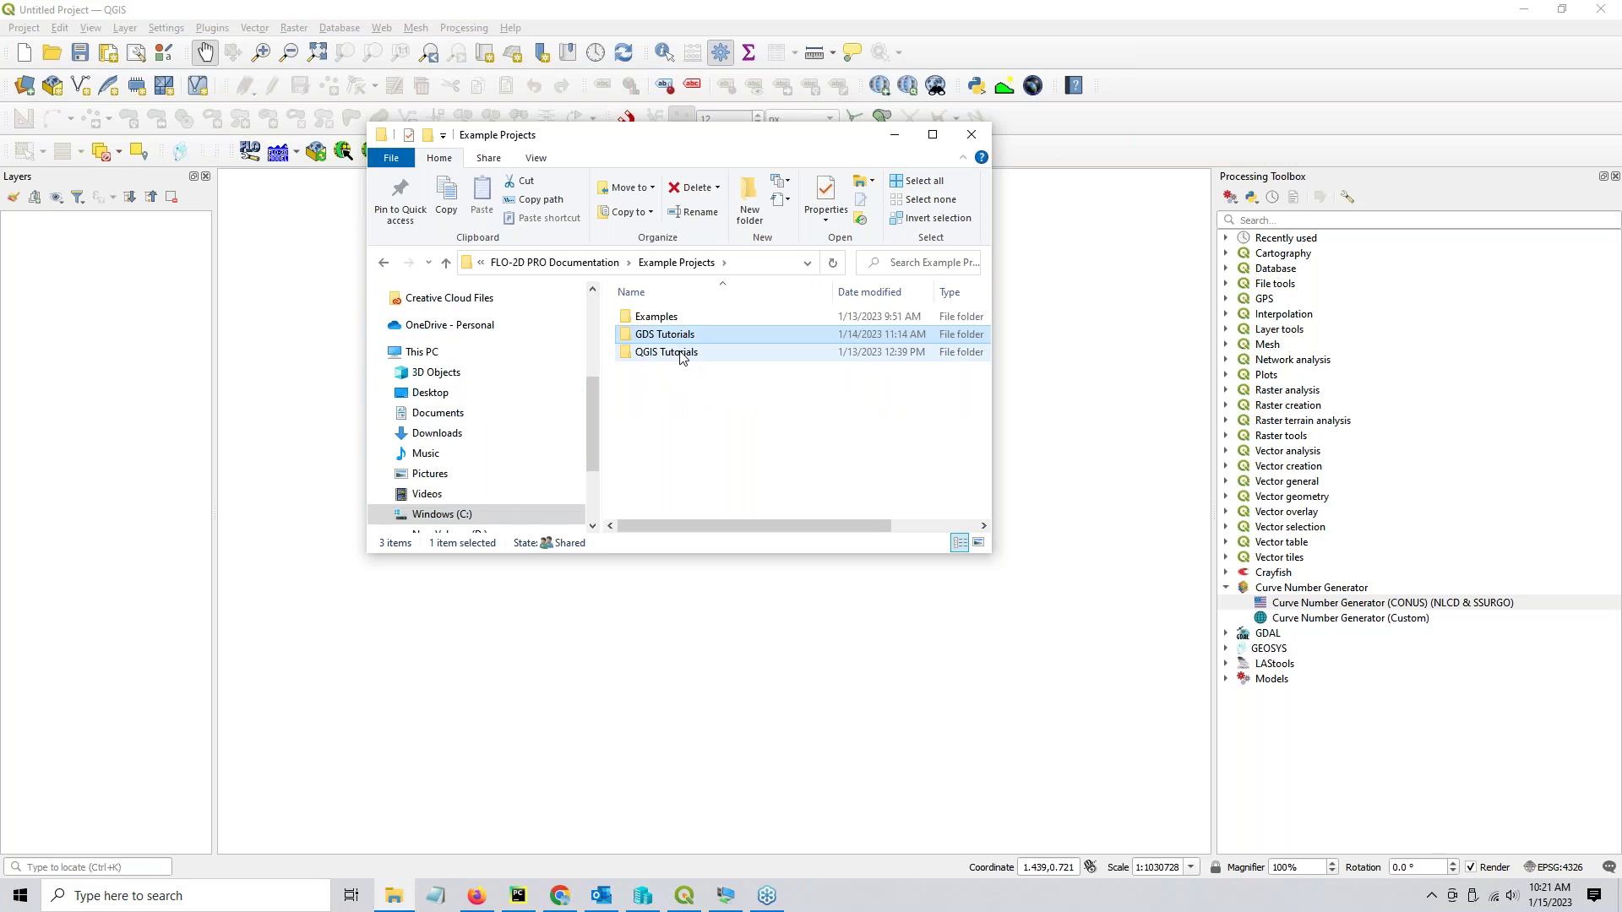
double_click(683, 353)
double_click(663, 316)
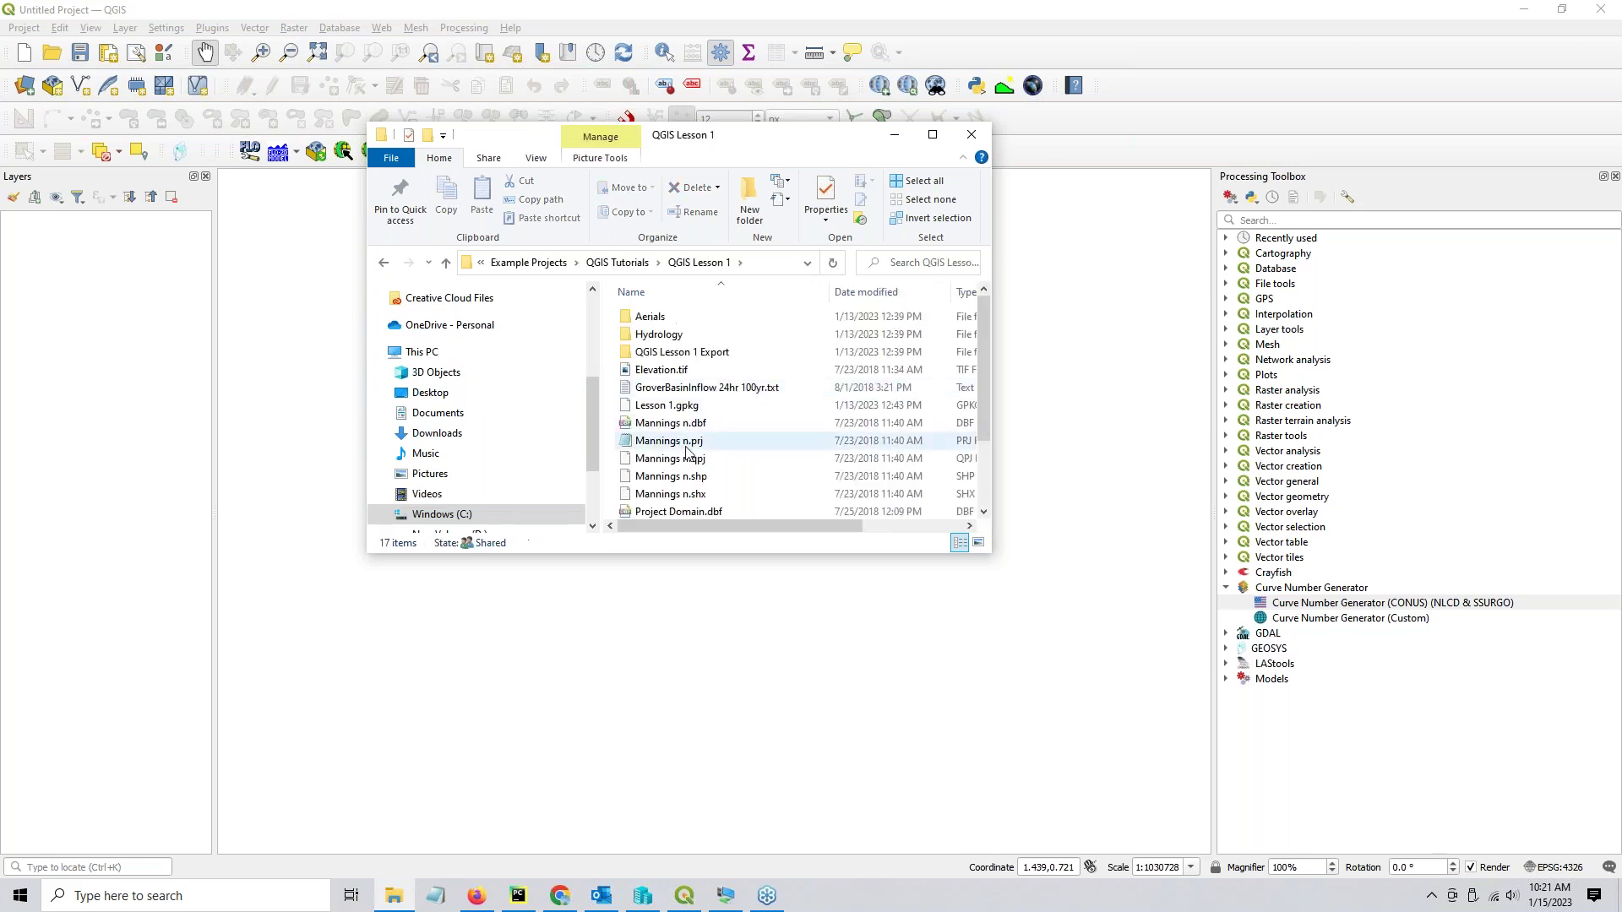
Load Project Domain.shp from the lesson folder into the QGIS map and close the Processing Toolbox.
scroll(686, 454, down, 2)
mouse_move(689, 475)
mouse_down()
mouse_move(463, 645)
mouse_move(464, 630)
mouse_up()
drag(723, 148, 849, 158)
click(435, 495)
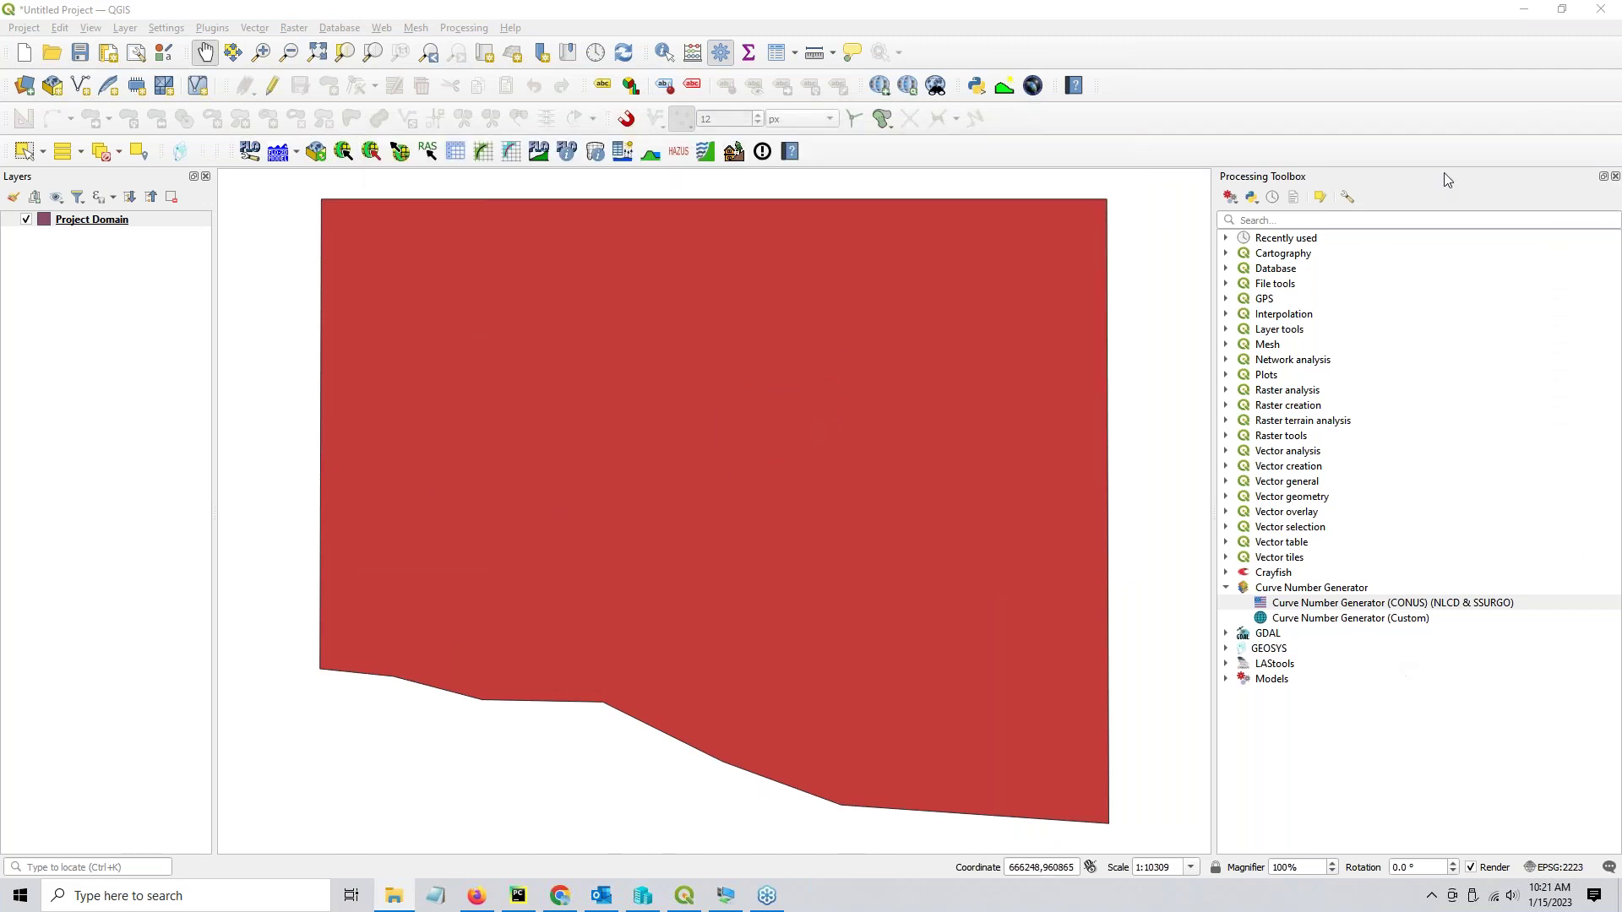
click(1615, 178)
click(1615, 179)
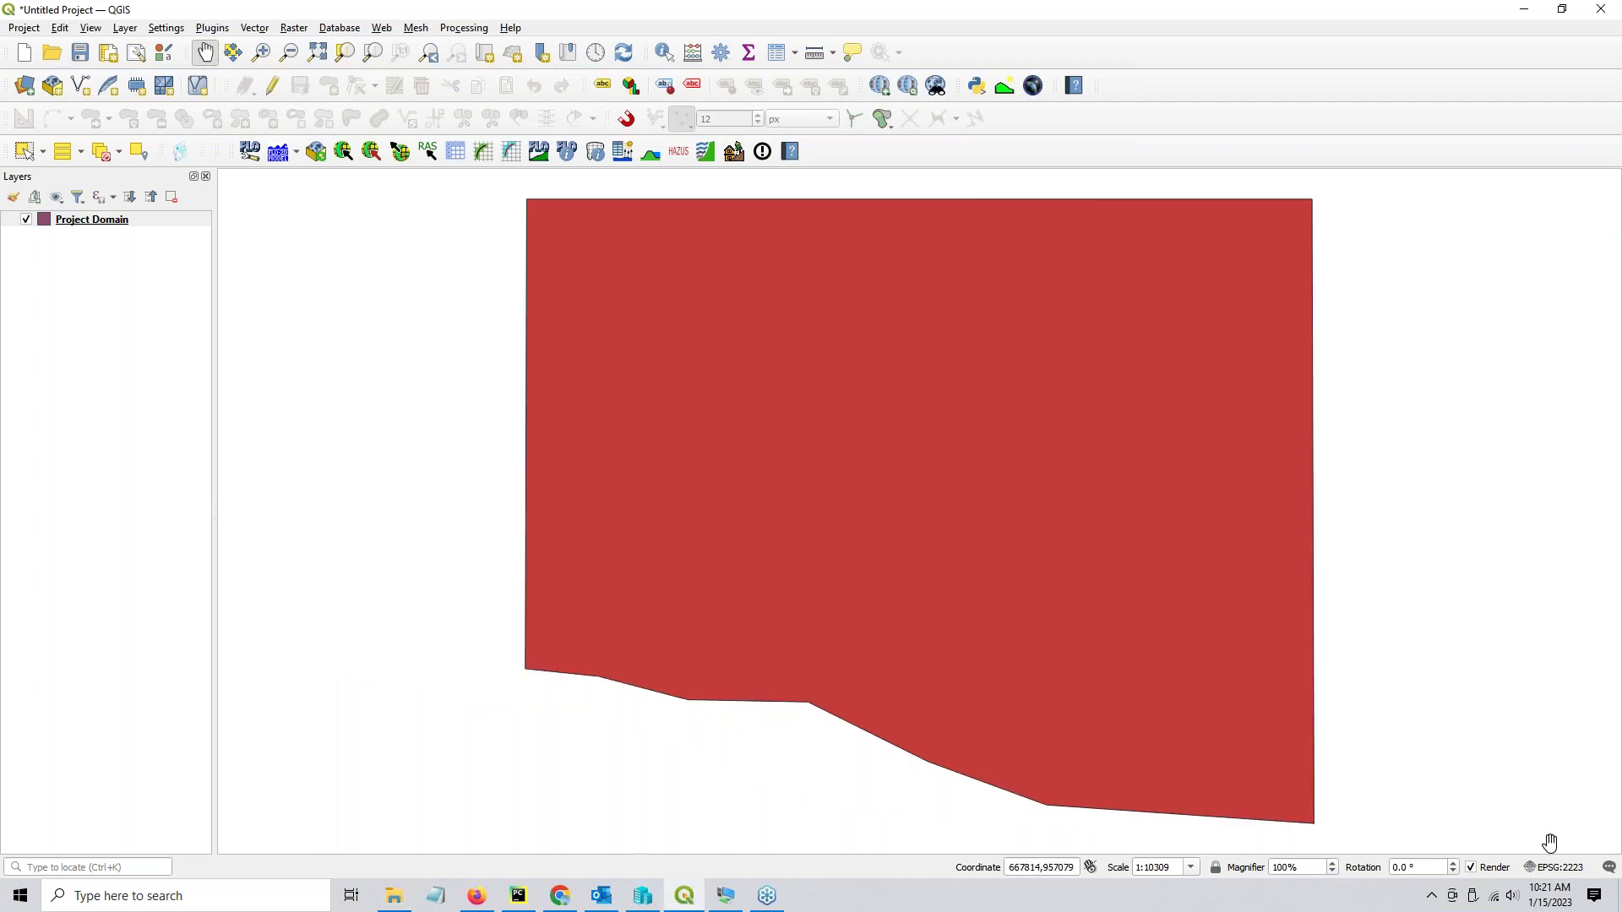
Check the project's coordinate reference system in QGIS, cancel without changes, and return to the Lesson 1 tutorial in Chrome.
click(1564, 876)
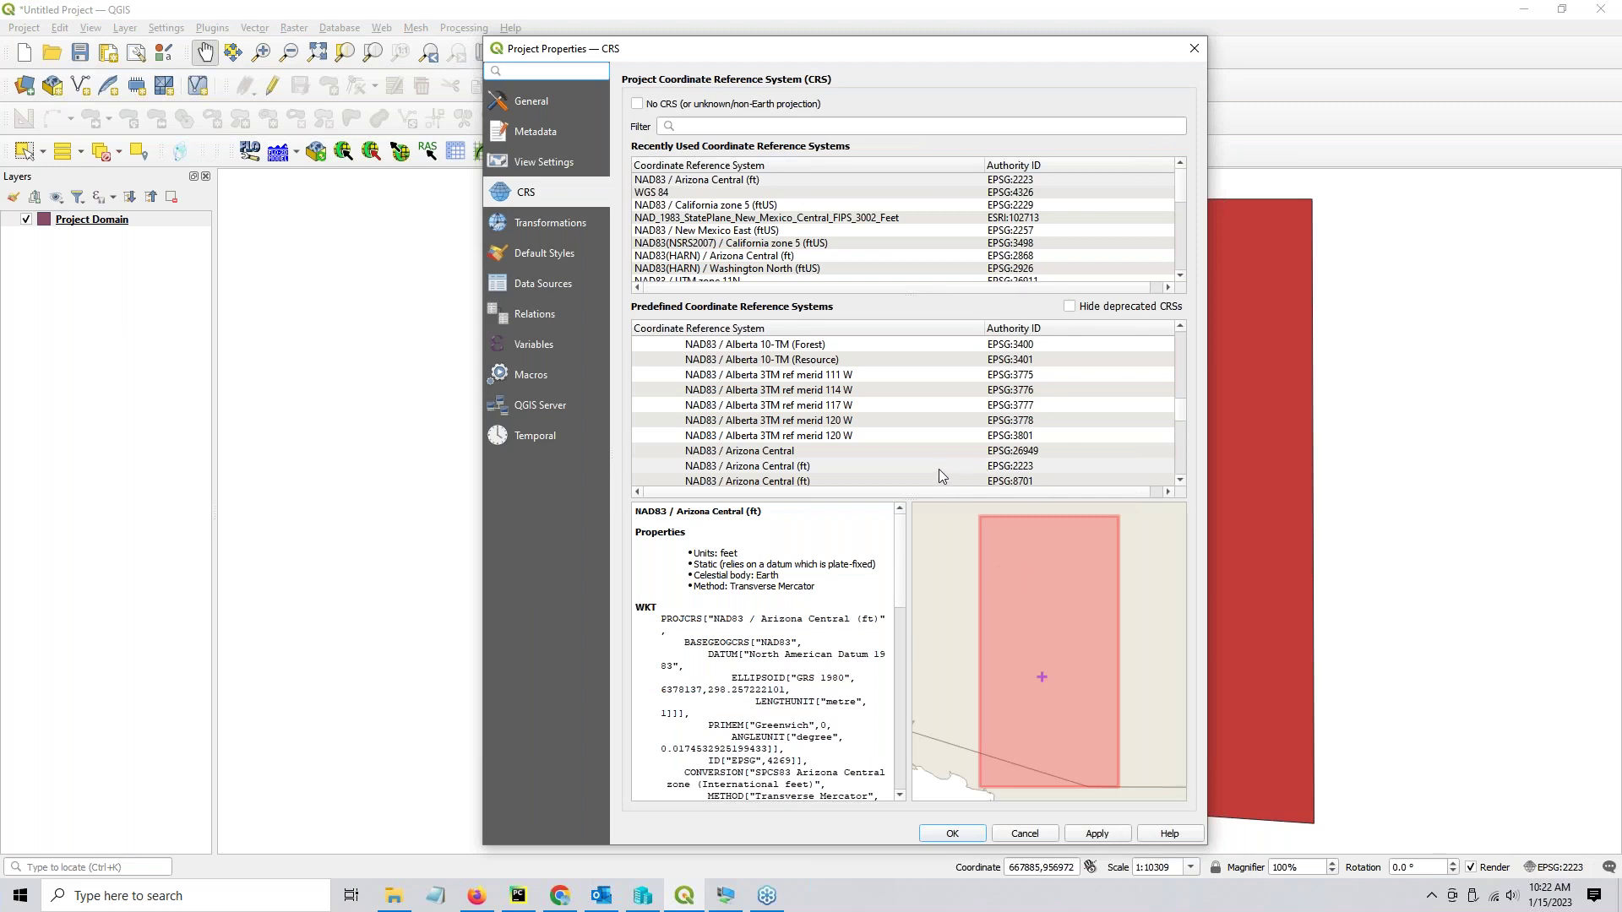
click(770, 470)
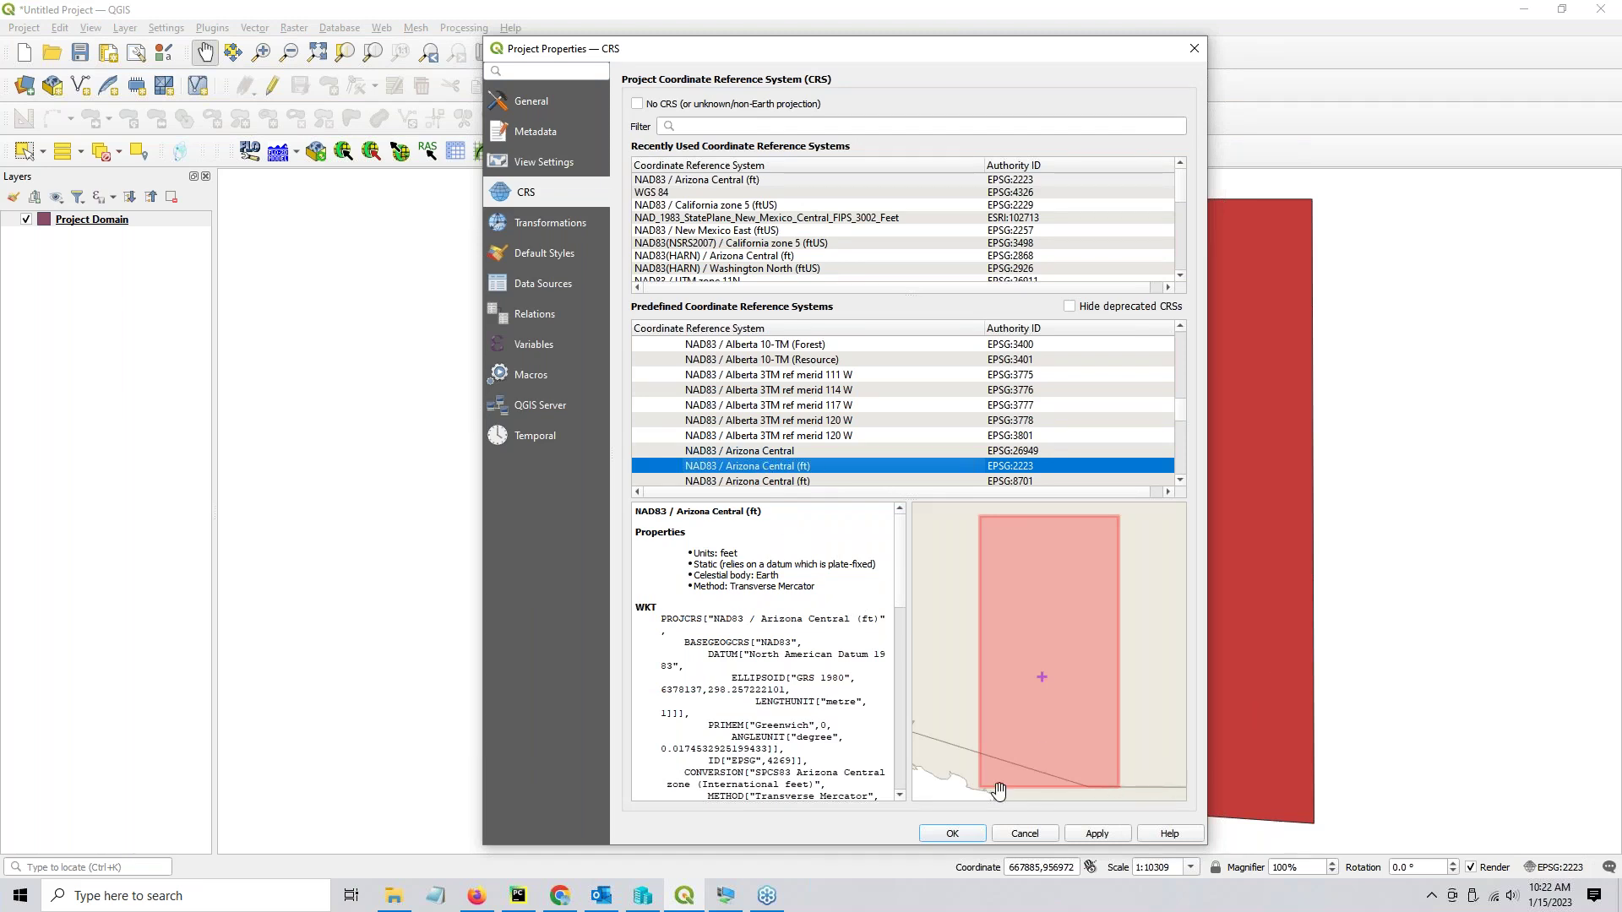
click(1025, 834)
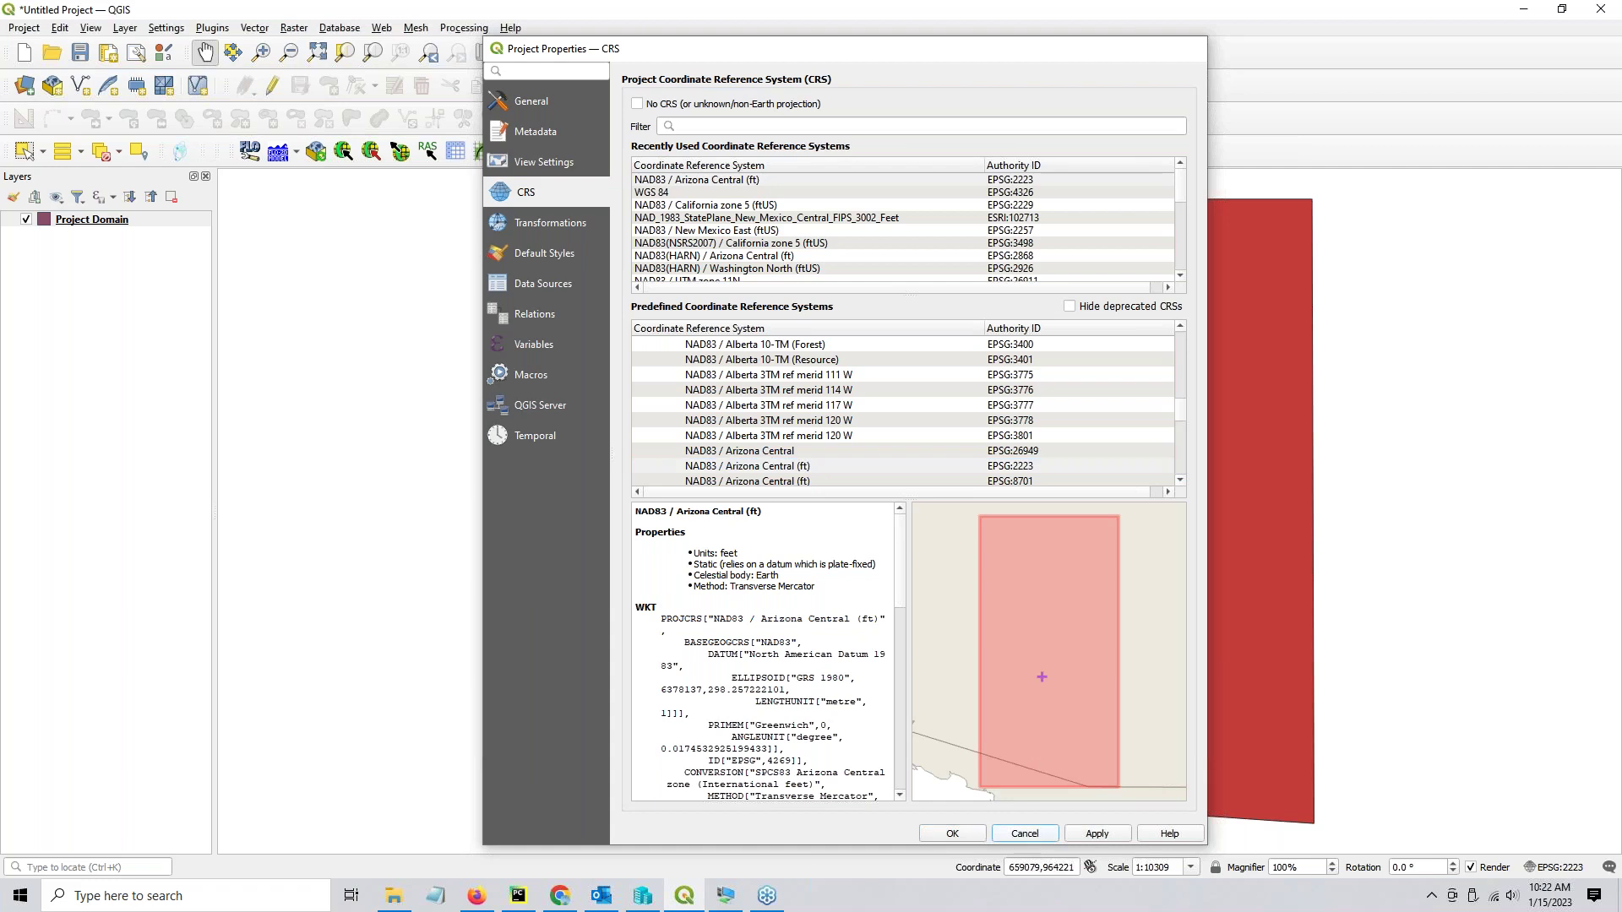
click(1524, 10)
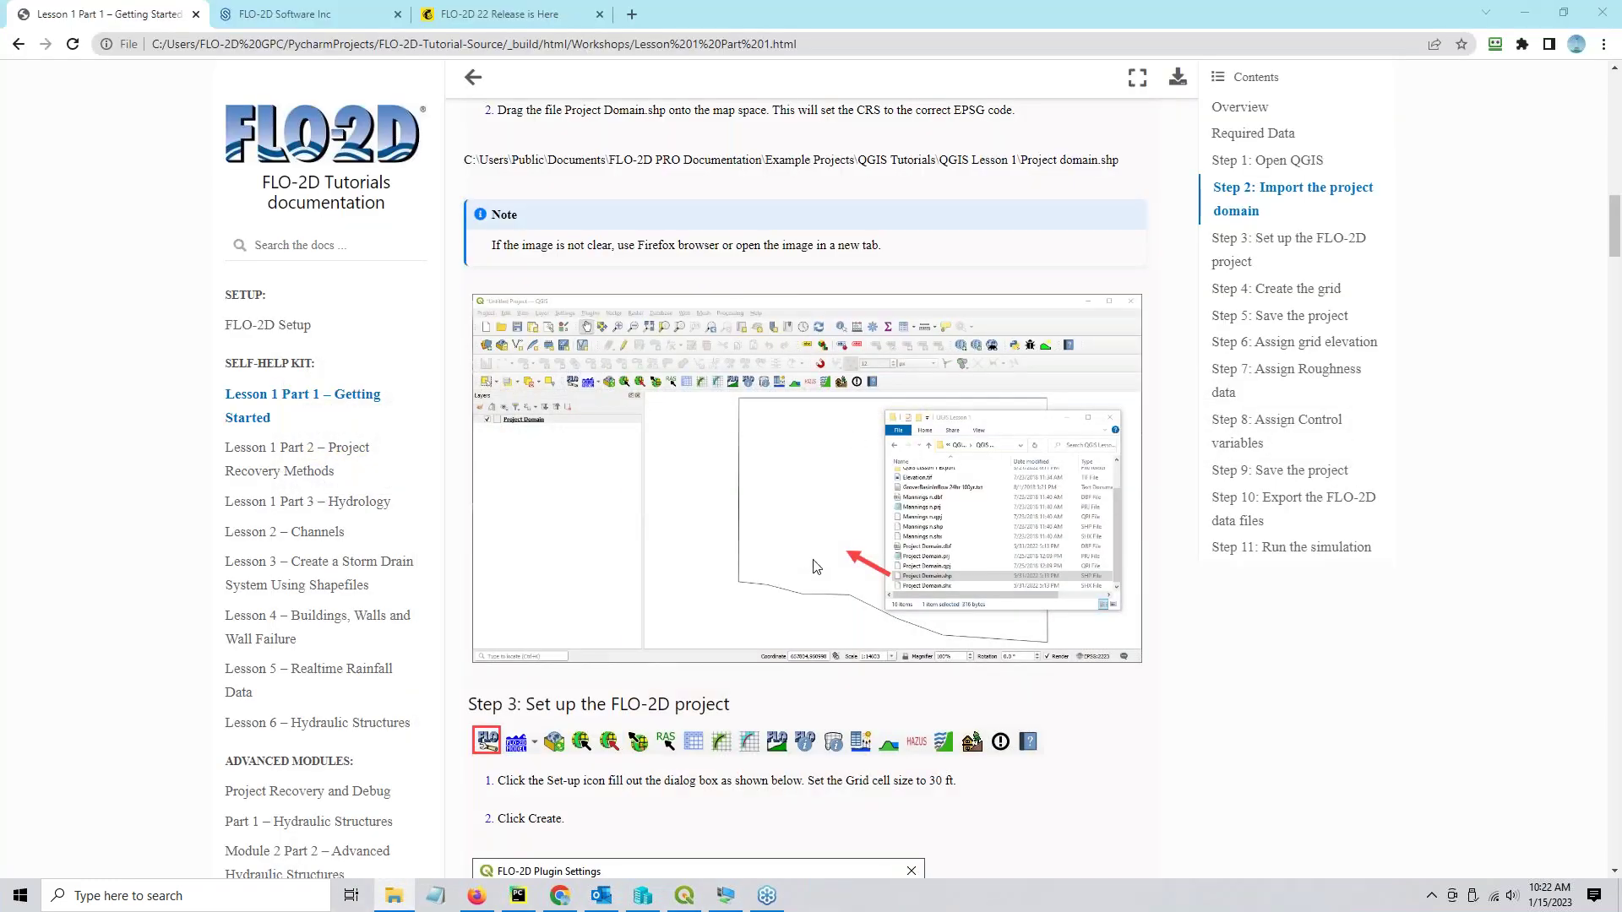